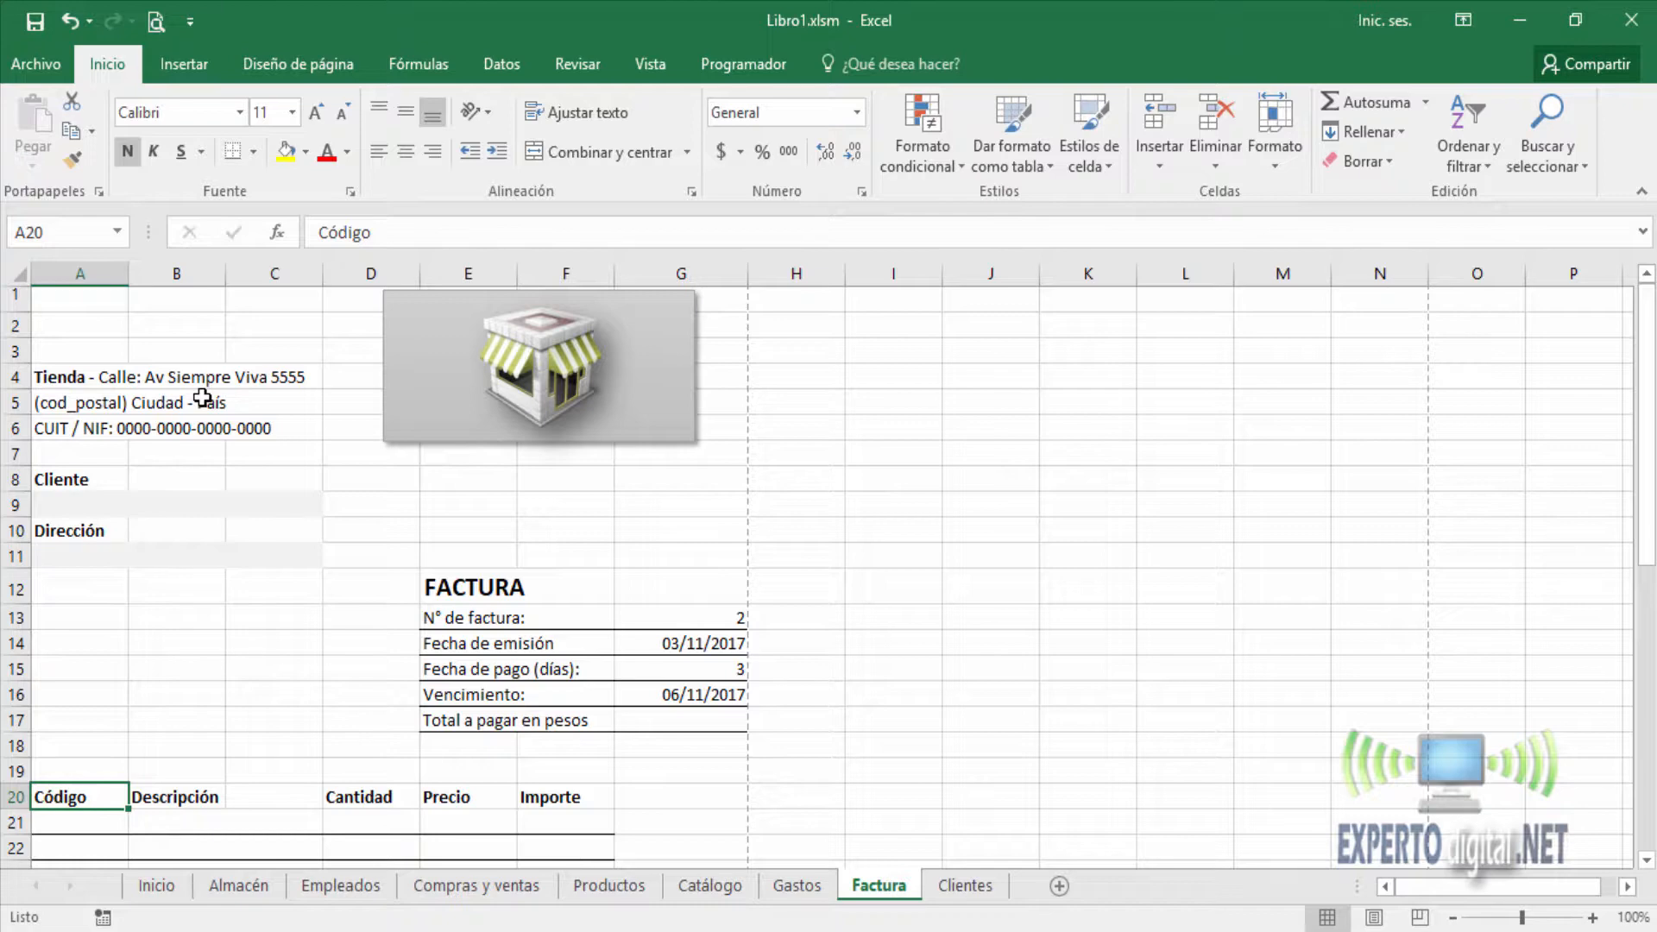
# Step: Start a data validation rule for the Código cells A21:A28 of the invoice, allowing Lista values
pyautogui.scroll(-4, 202, 396)
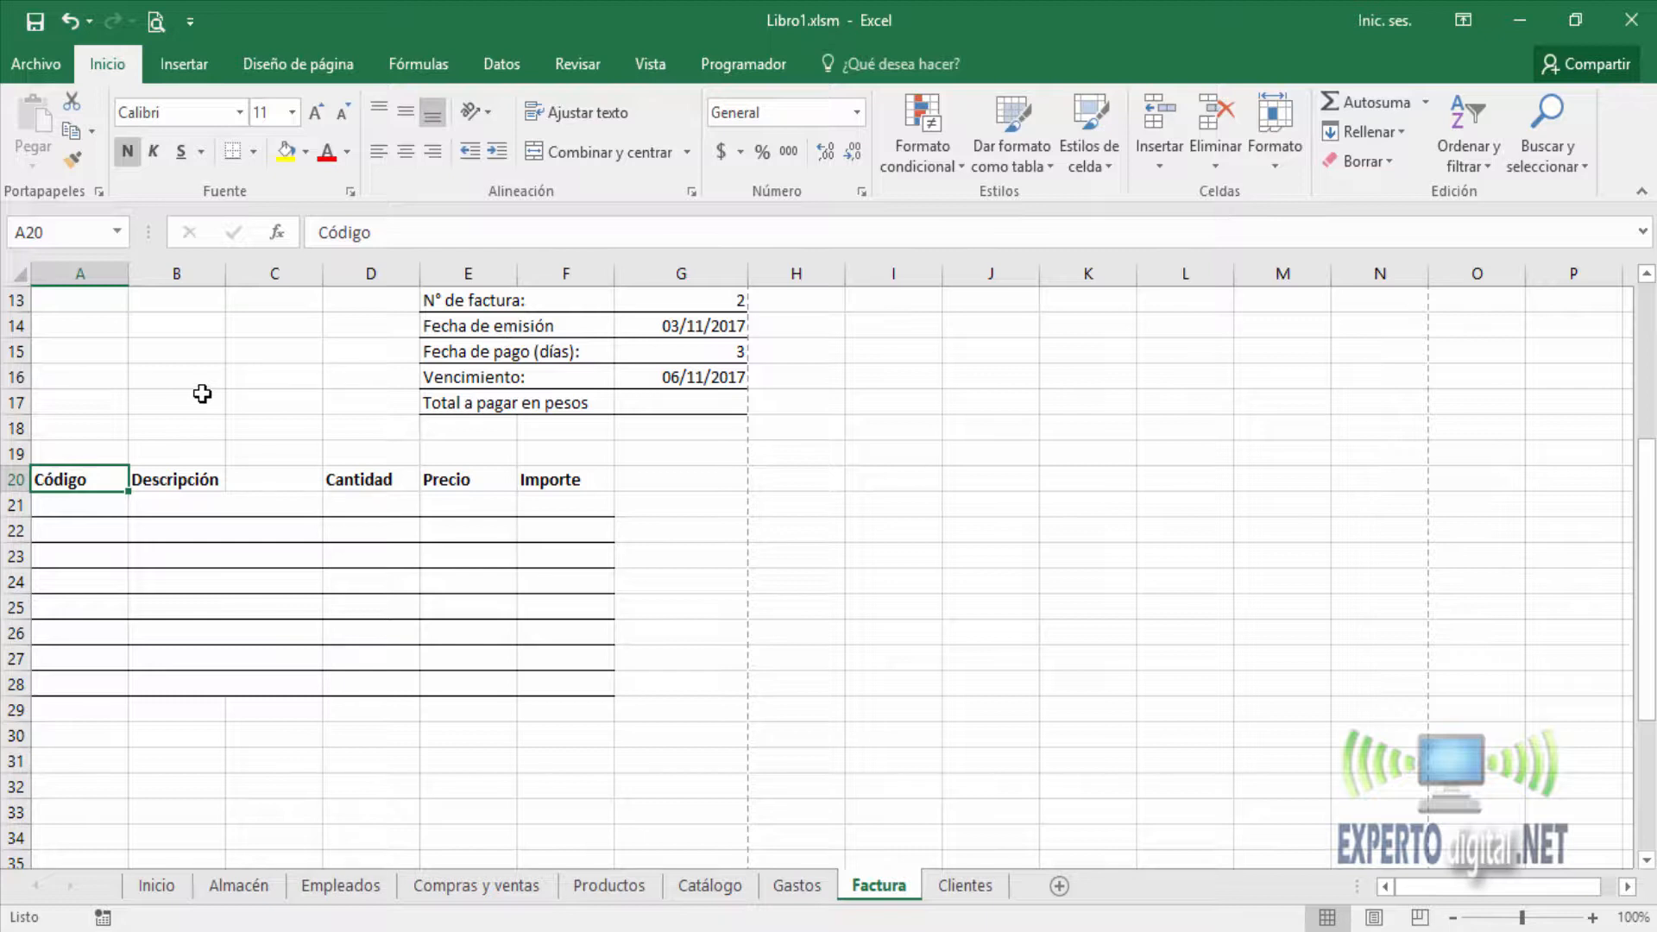
pyautogui.click(106, 504)
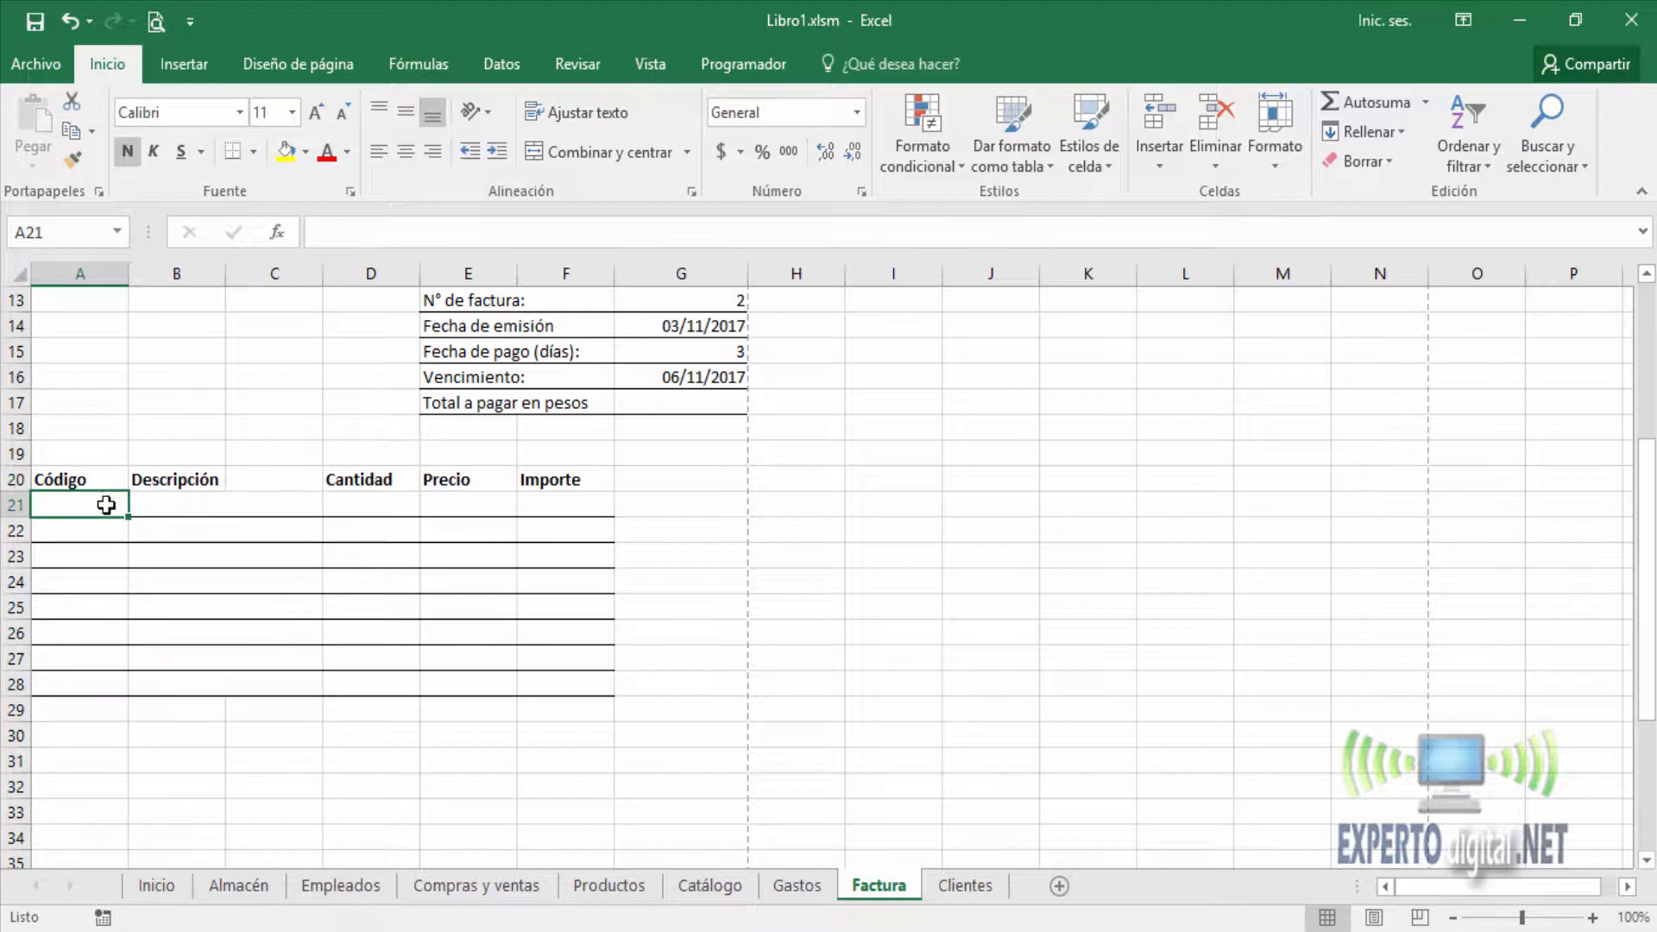
pyautogui.moveTo(105, 504); pyautogui.dragTo(105, 683)
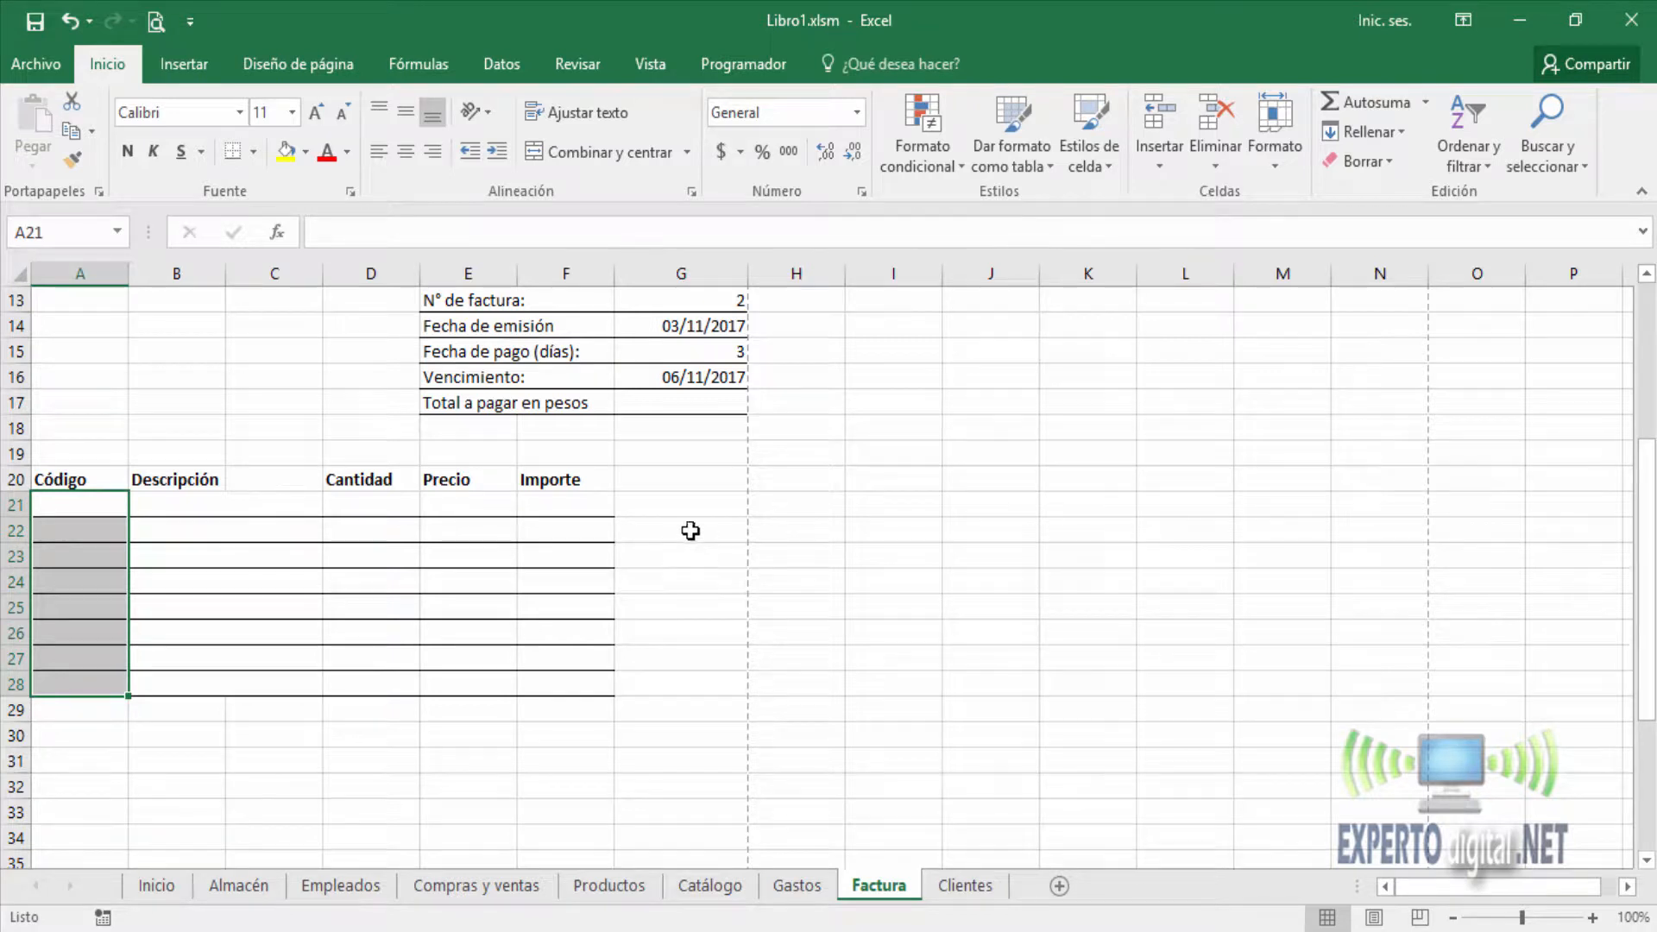
pyautogui.click(516, 67)
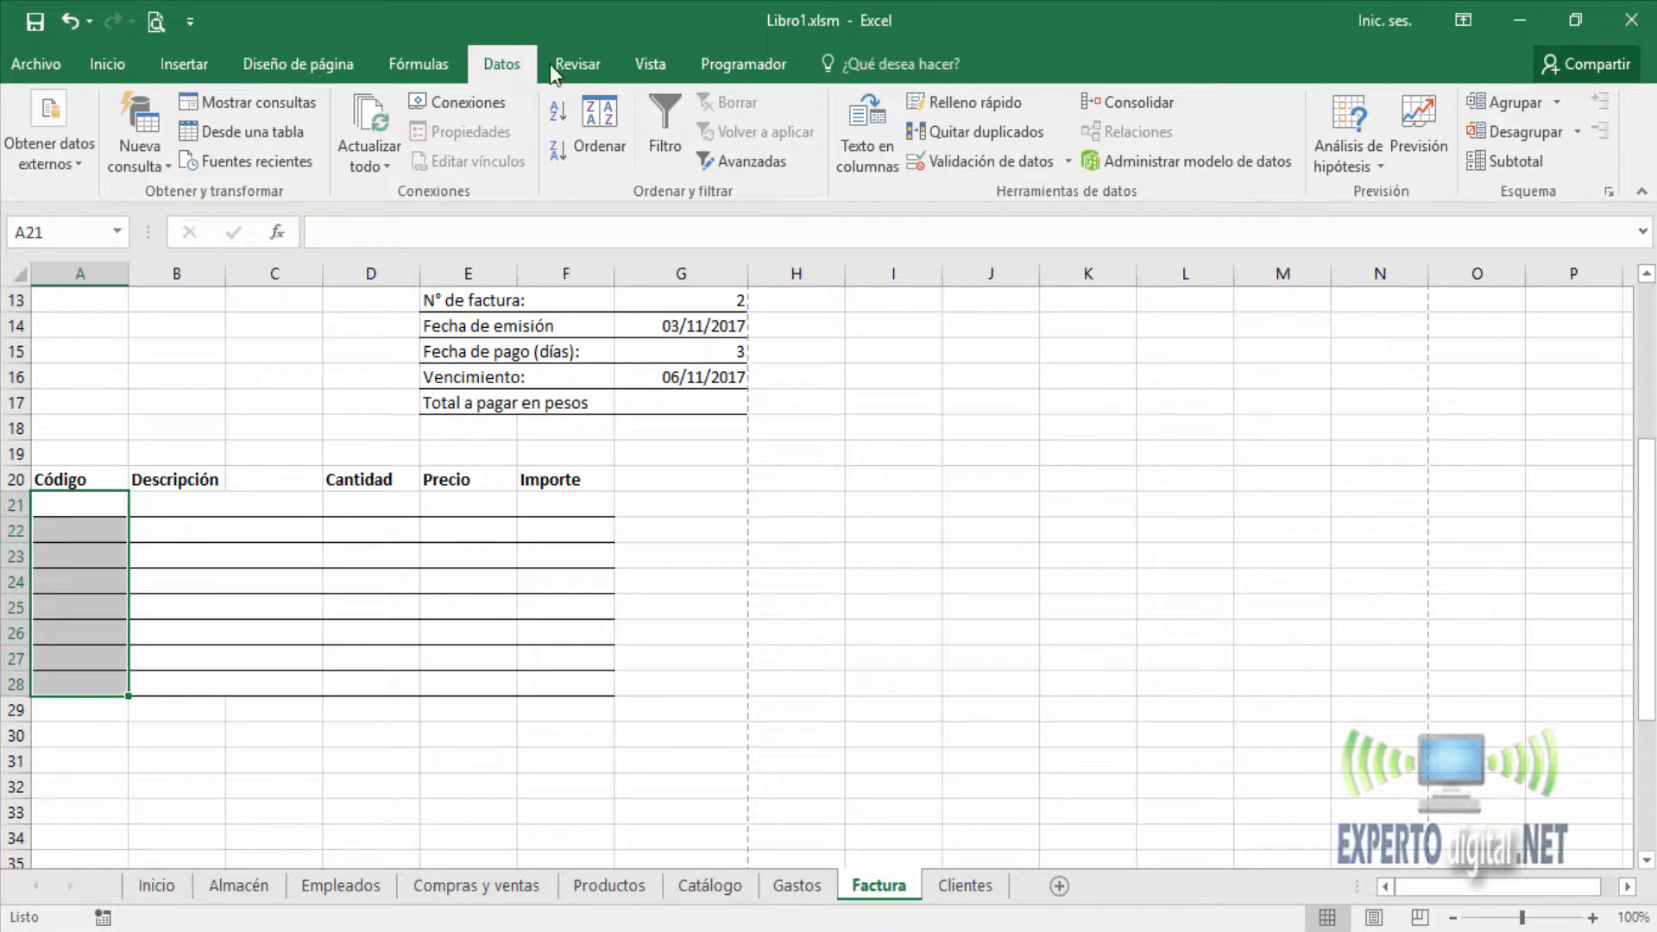
pyautogui.click(996, 163)
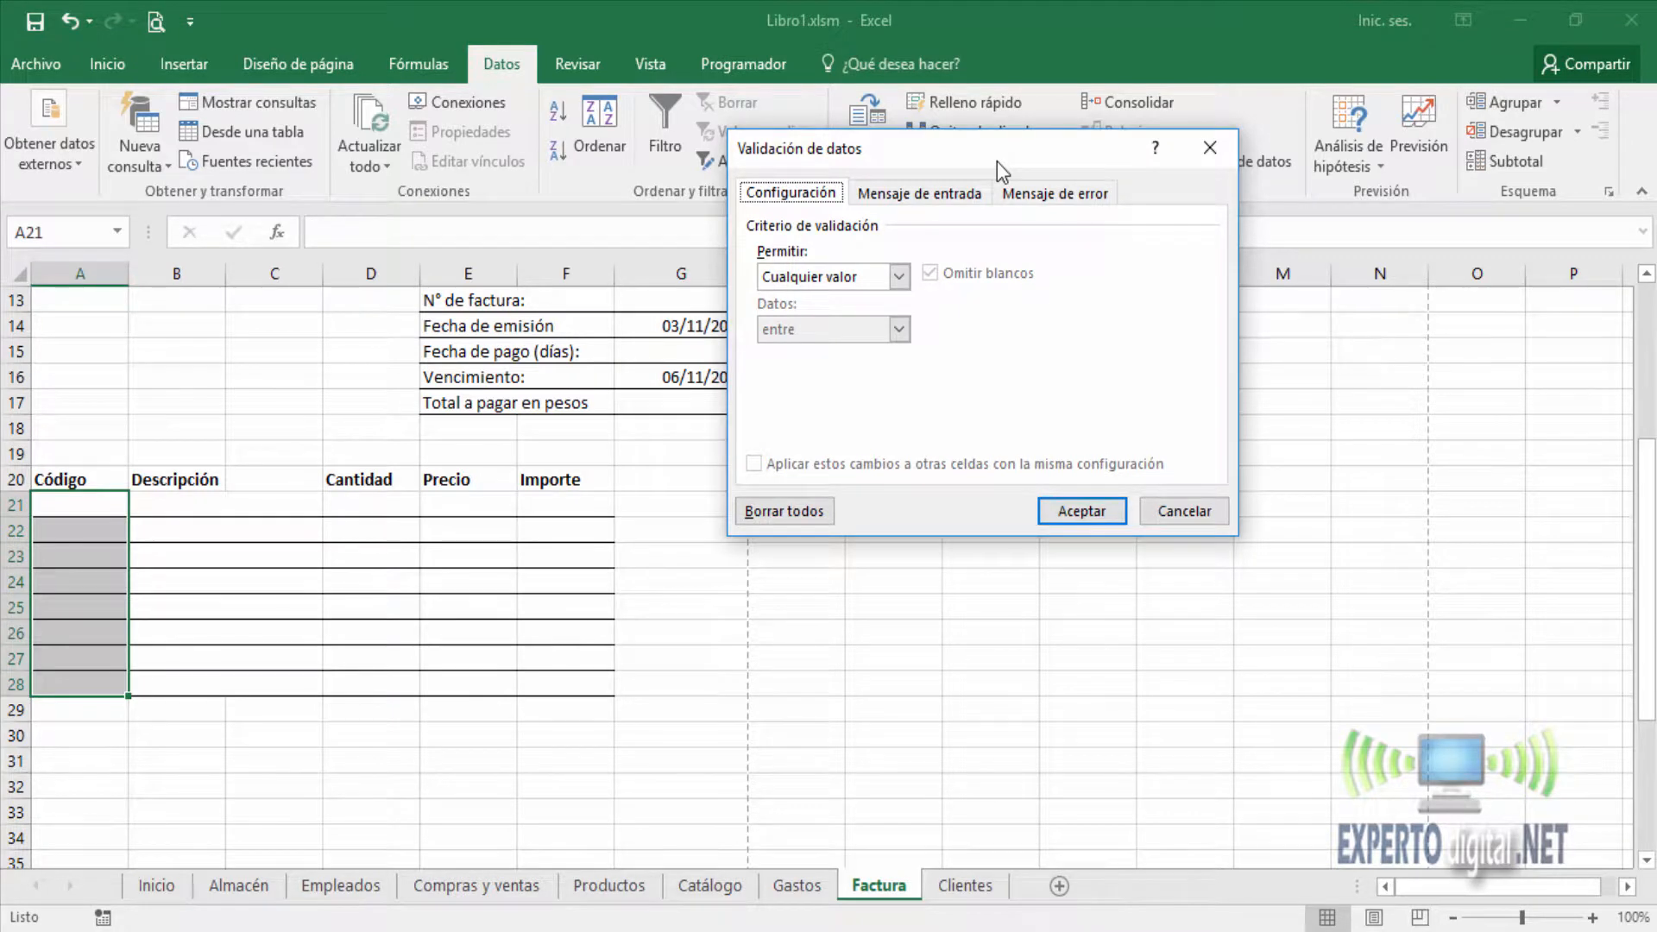
pyautogui.click(866, 279)
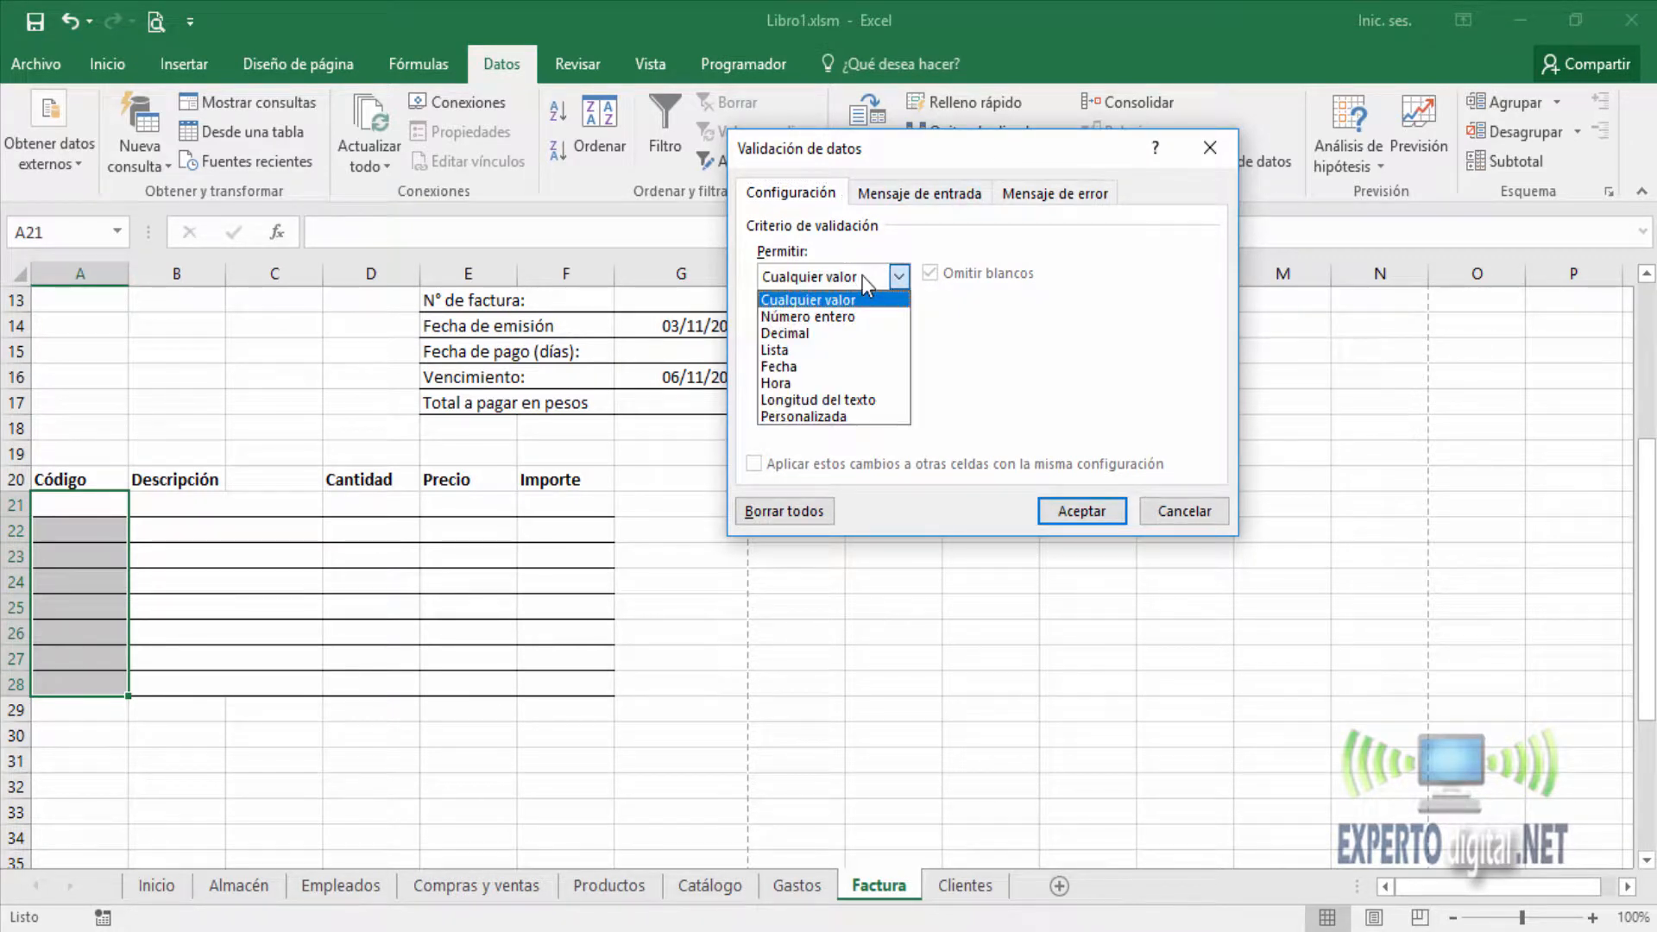
pyautogui.click(837, 354)
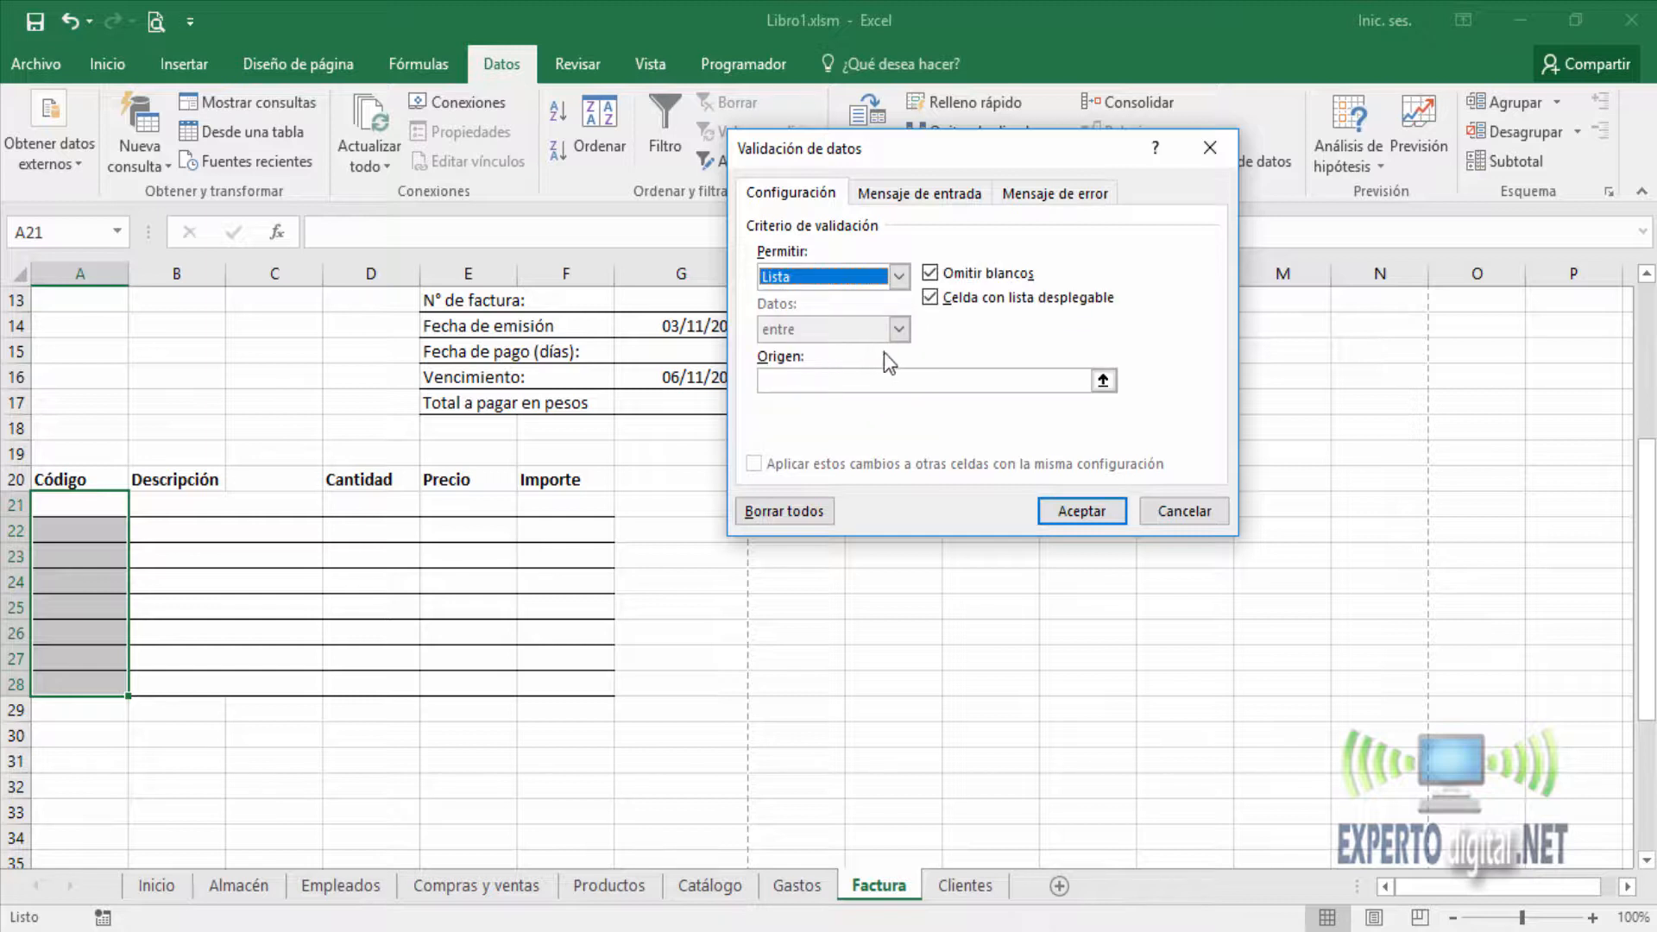
# Step: Set the validation list's source to =Productos!$A$2:$A$9 and apply the rule
pyautogui.click(1099, 383)
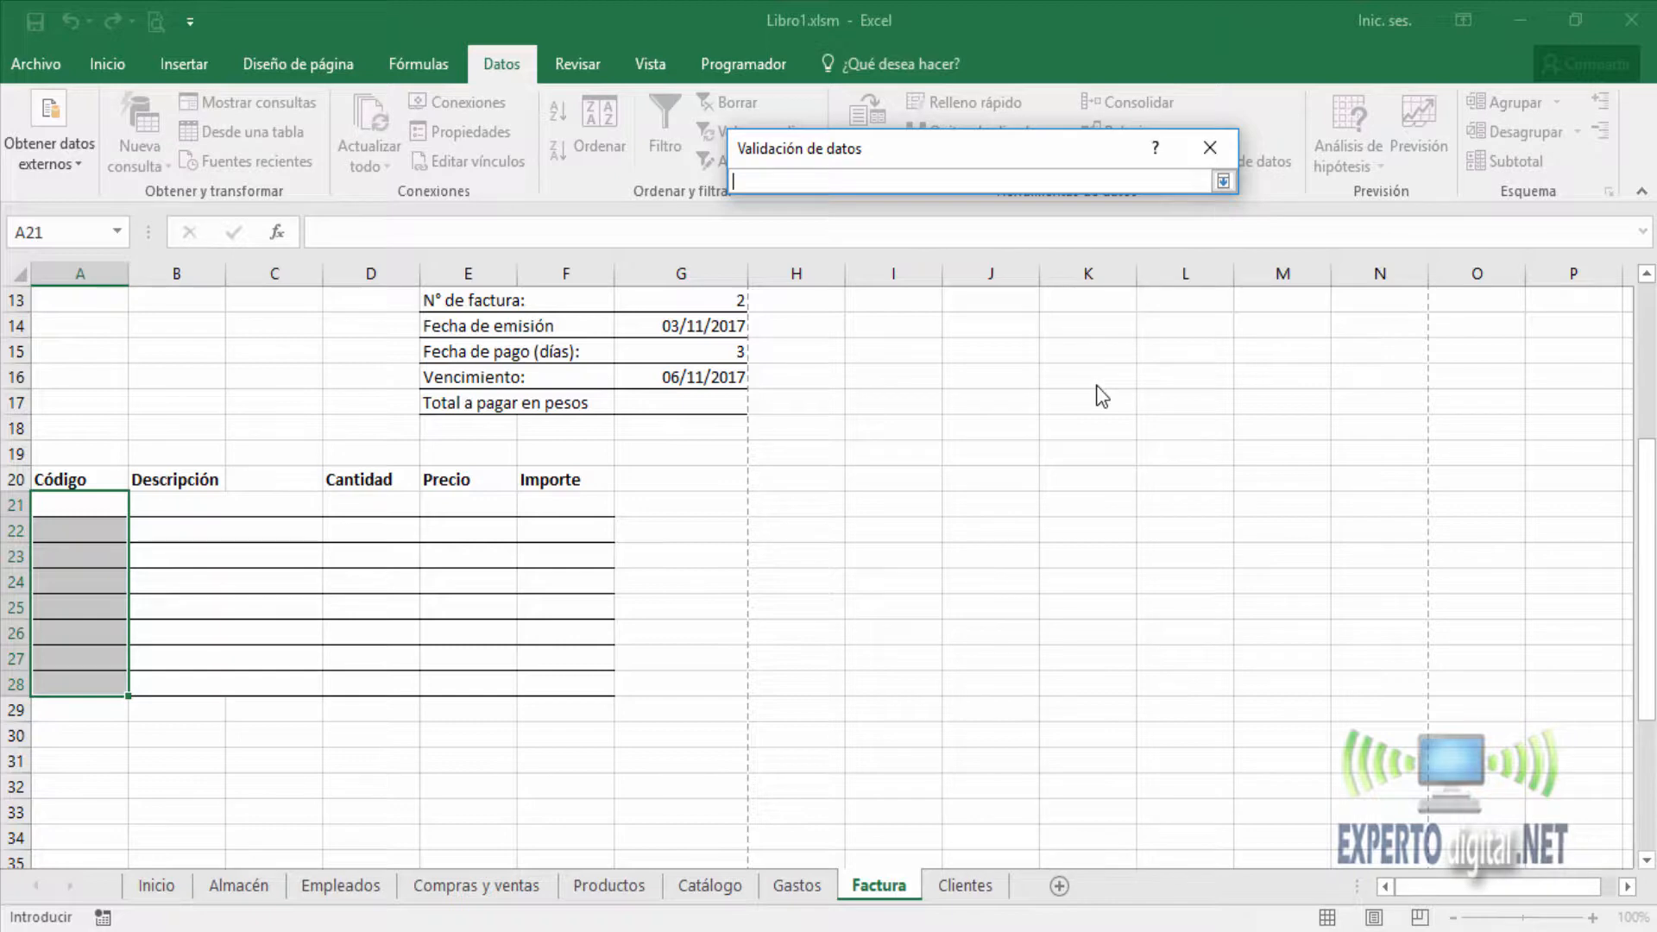
pyautogui.click(634, 892)
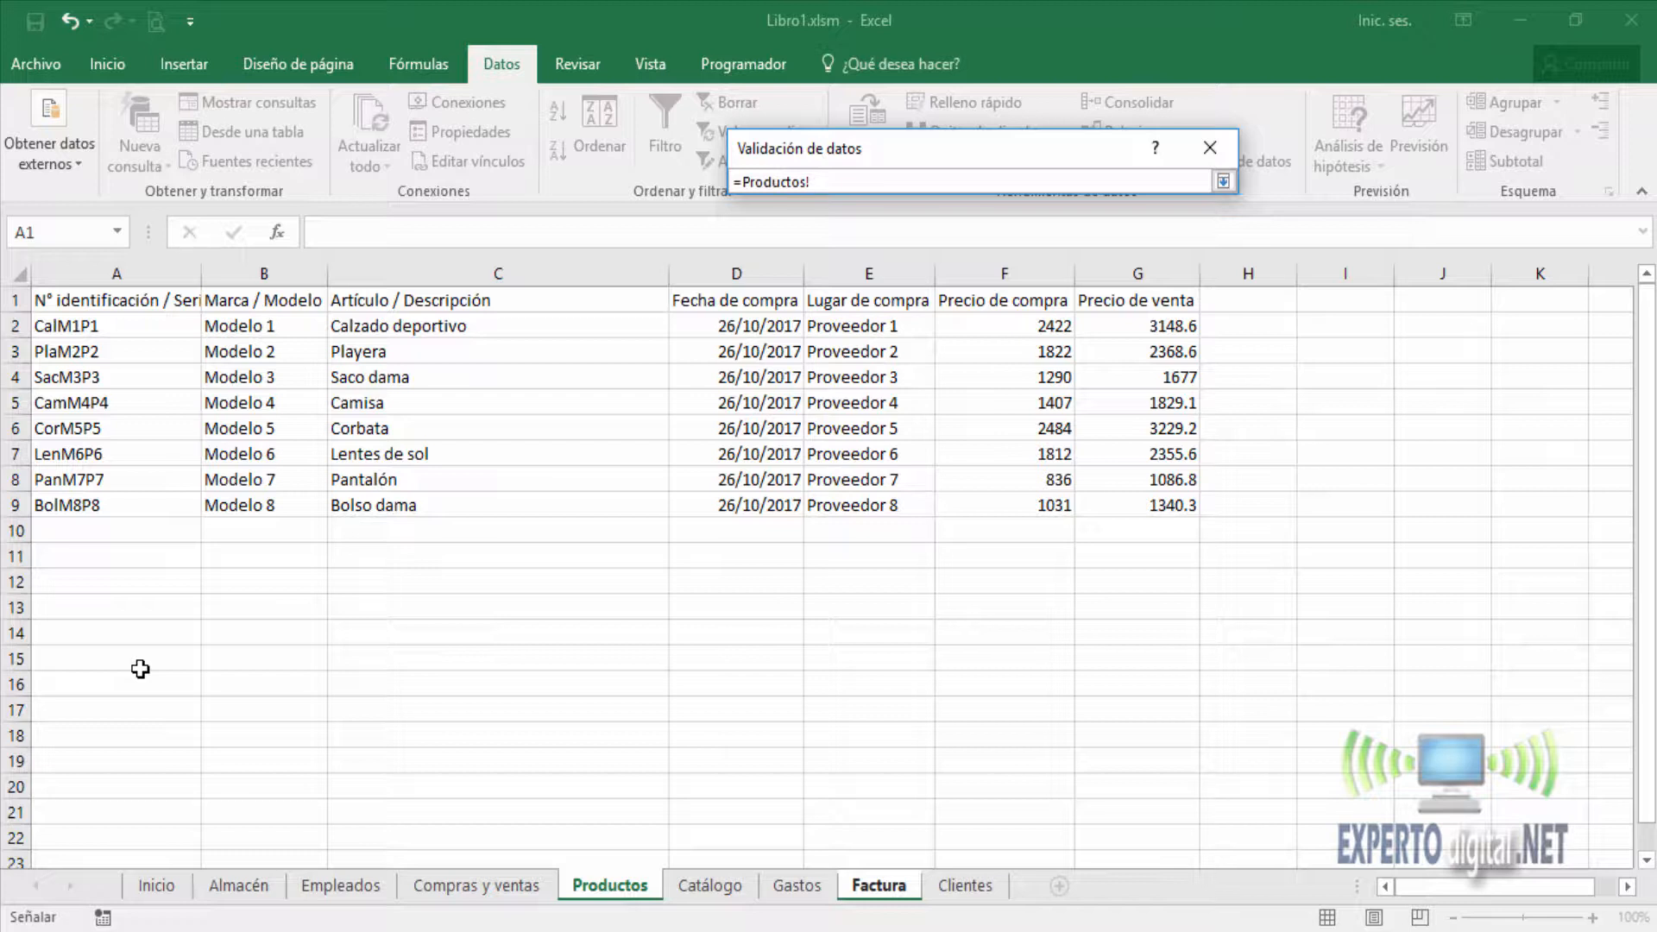
pyautogui.click(152, 322)
pyautogui.moveTo(152, 322); pyautogui.dragTo(133, 499)
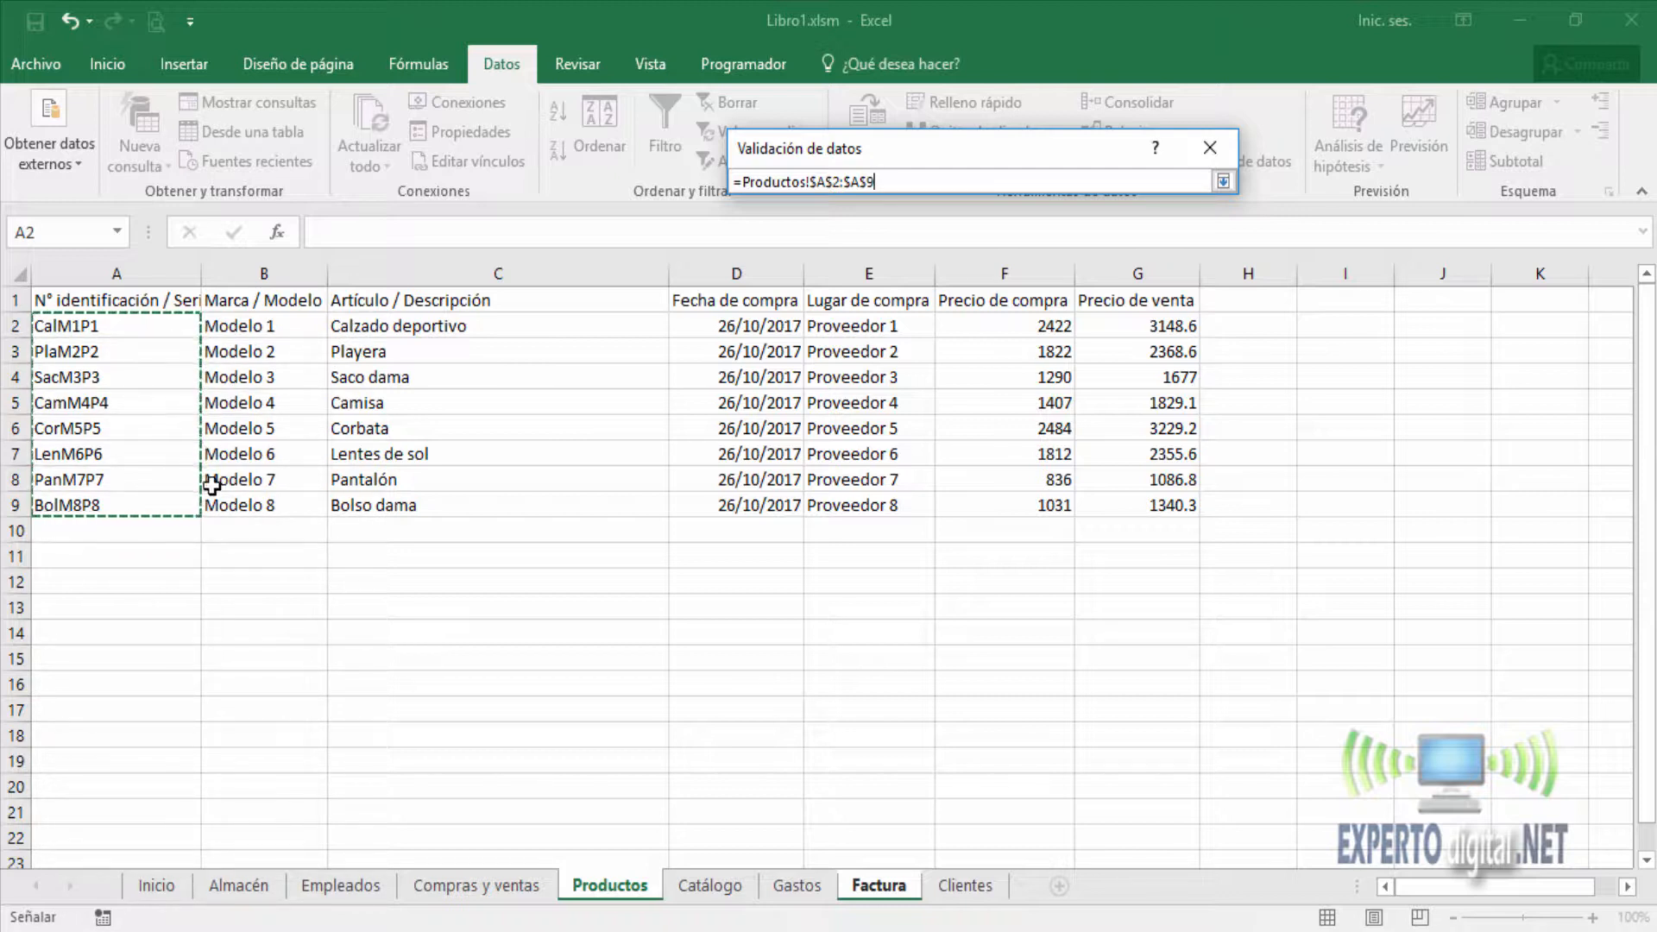
pyautogui.click(1223, 181)
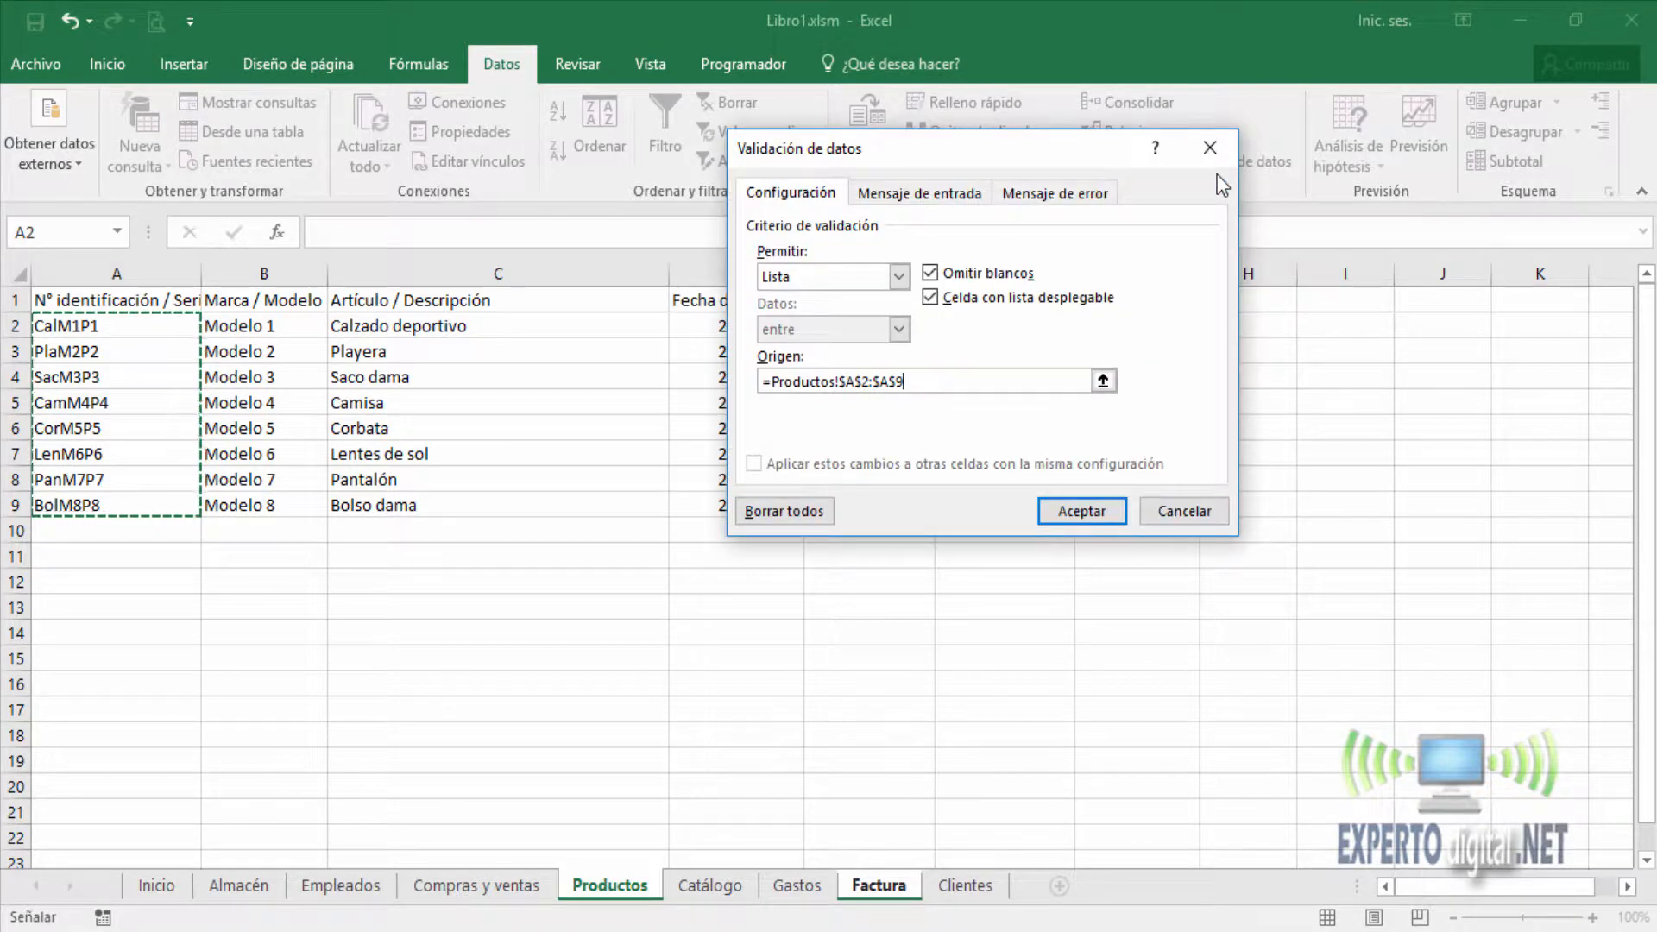
pyautogui.click(1086, 521)
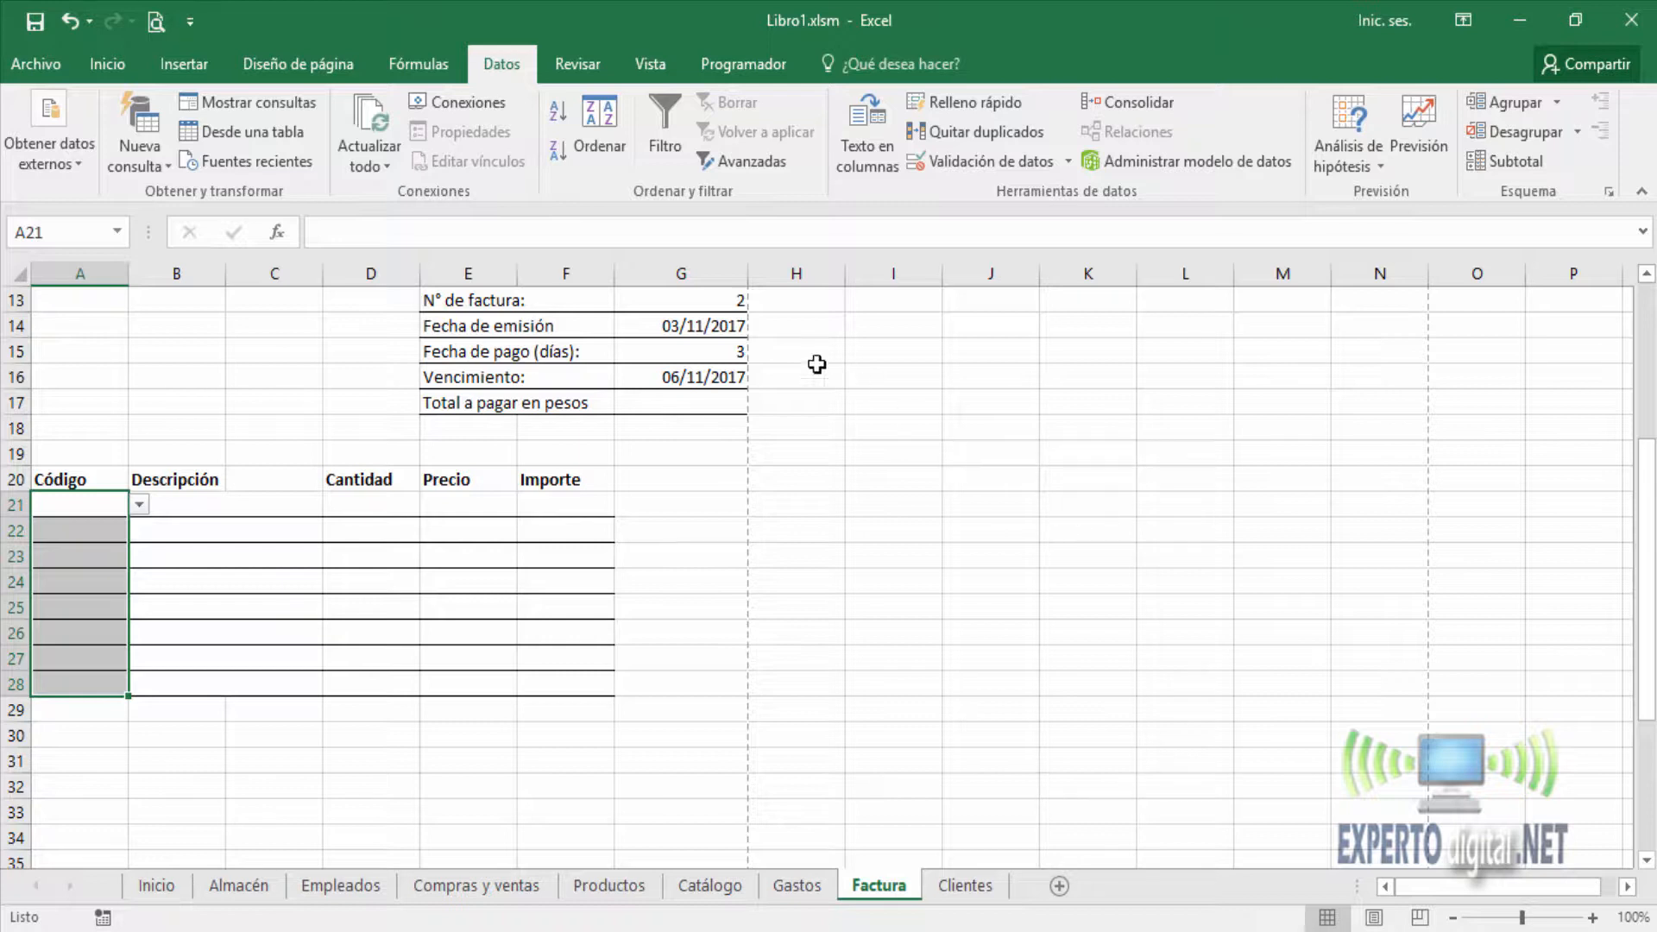
# Step: Check the product code dropdown lists in cells A21 and A22 without choosing a code
pyautogui.click(107, 502)
pyautogui.click(139, 505)
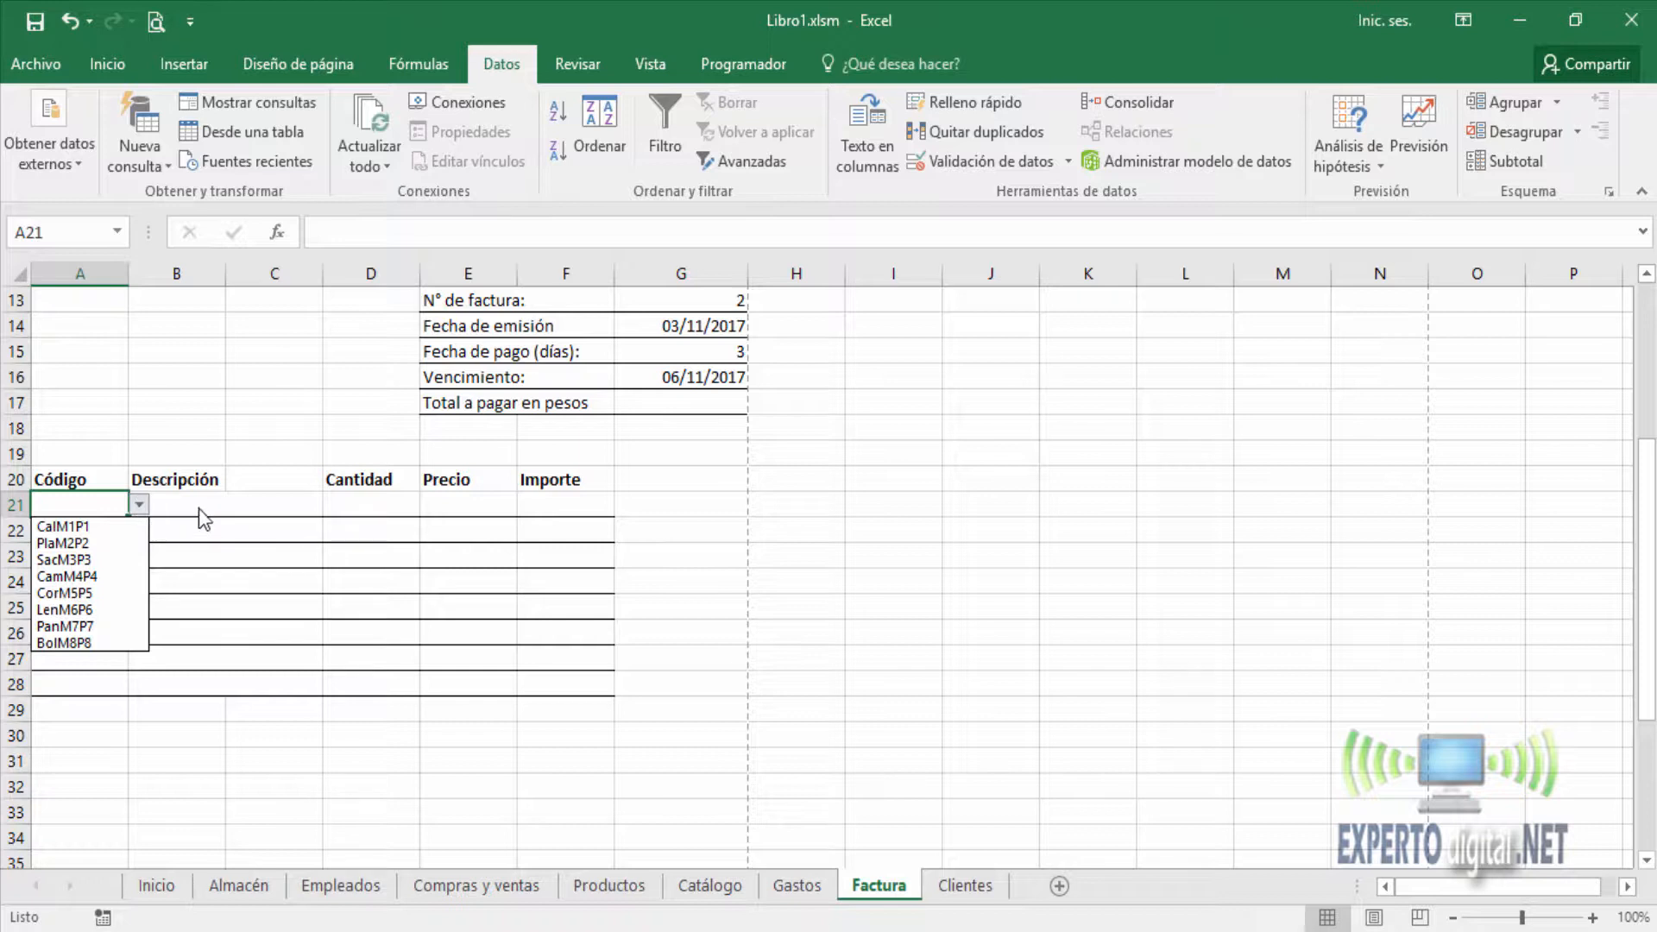
pyautogui.click(140, 505)
pyautogui.click(97, 530)
pyautogui.click(140, 531)
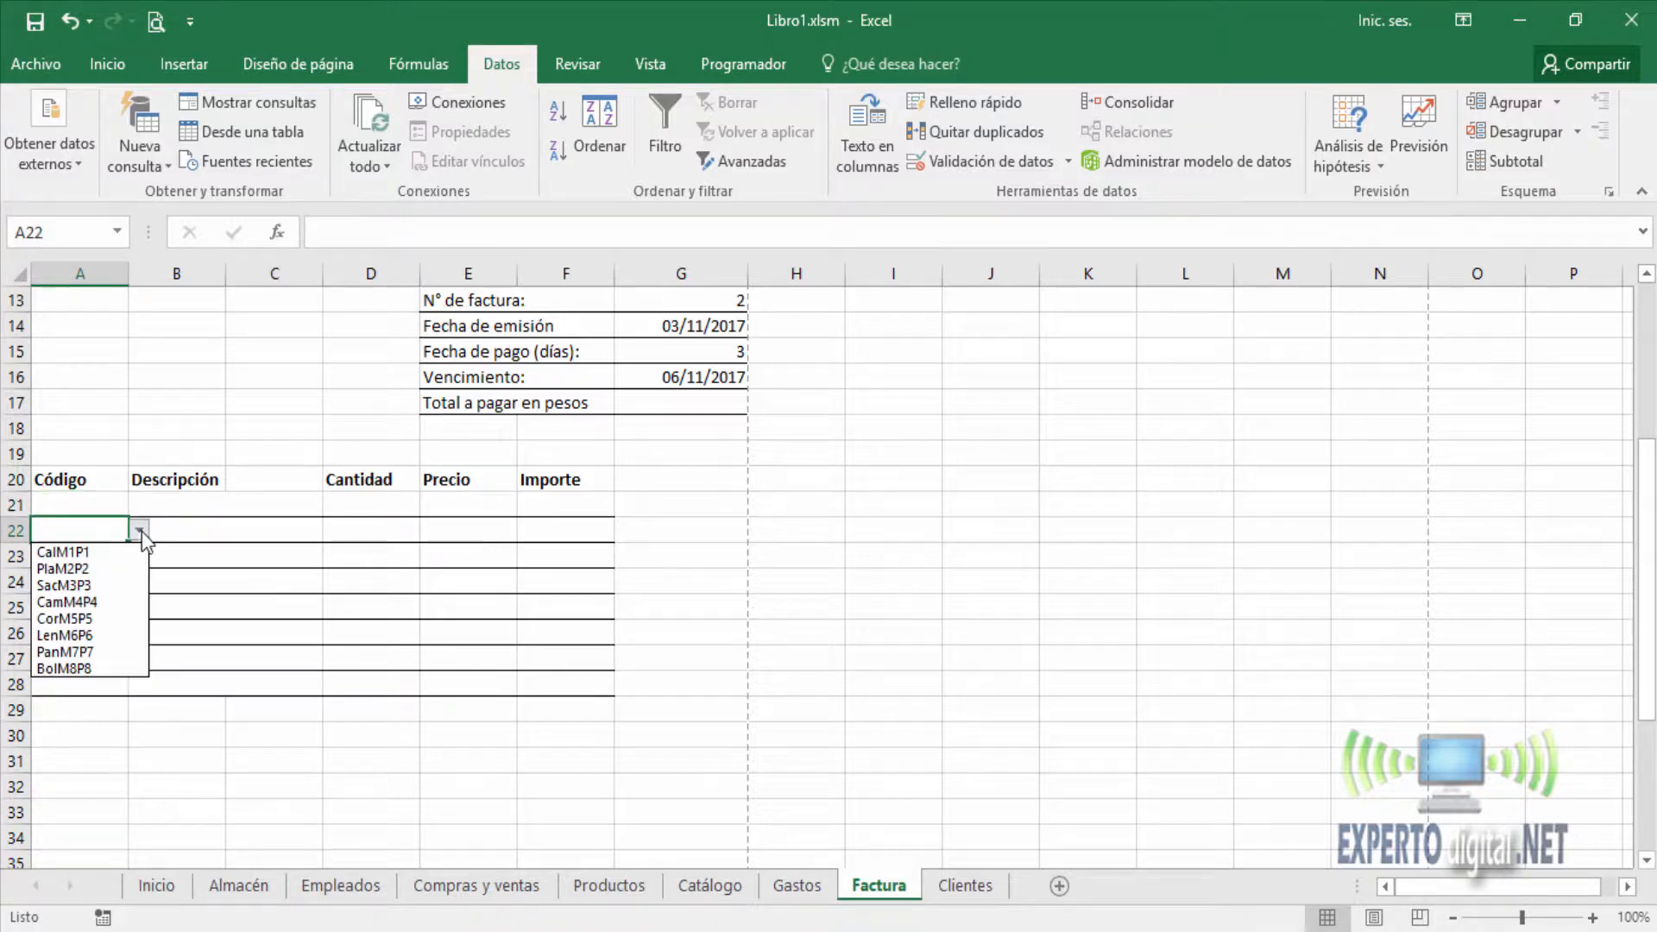
pyautogui.click(141, 530)
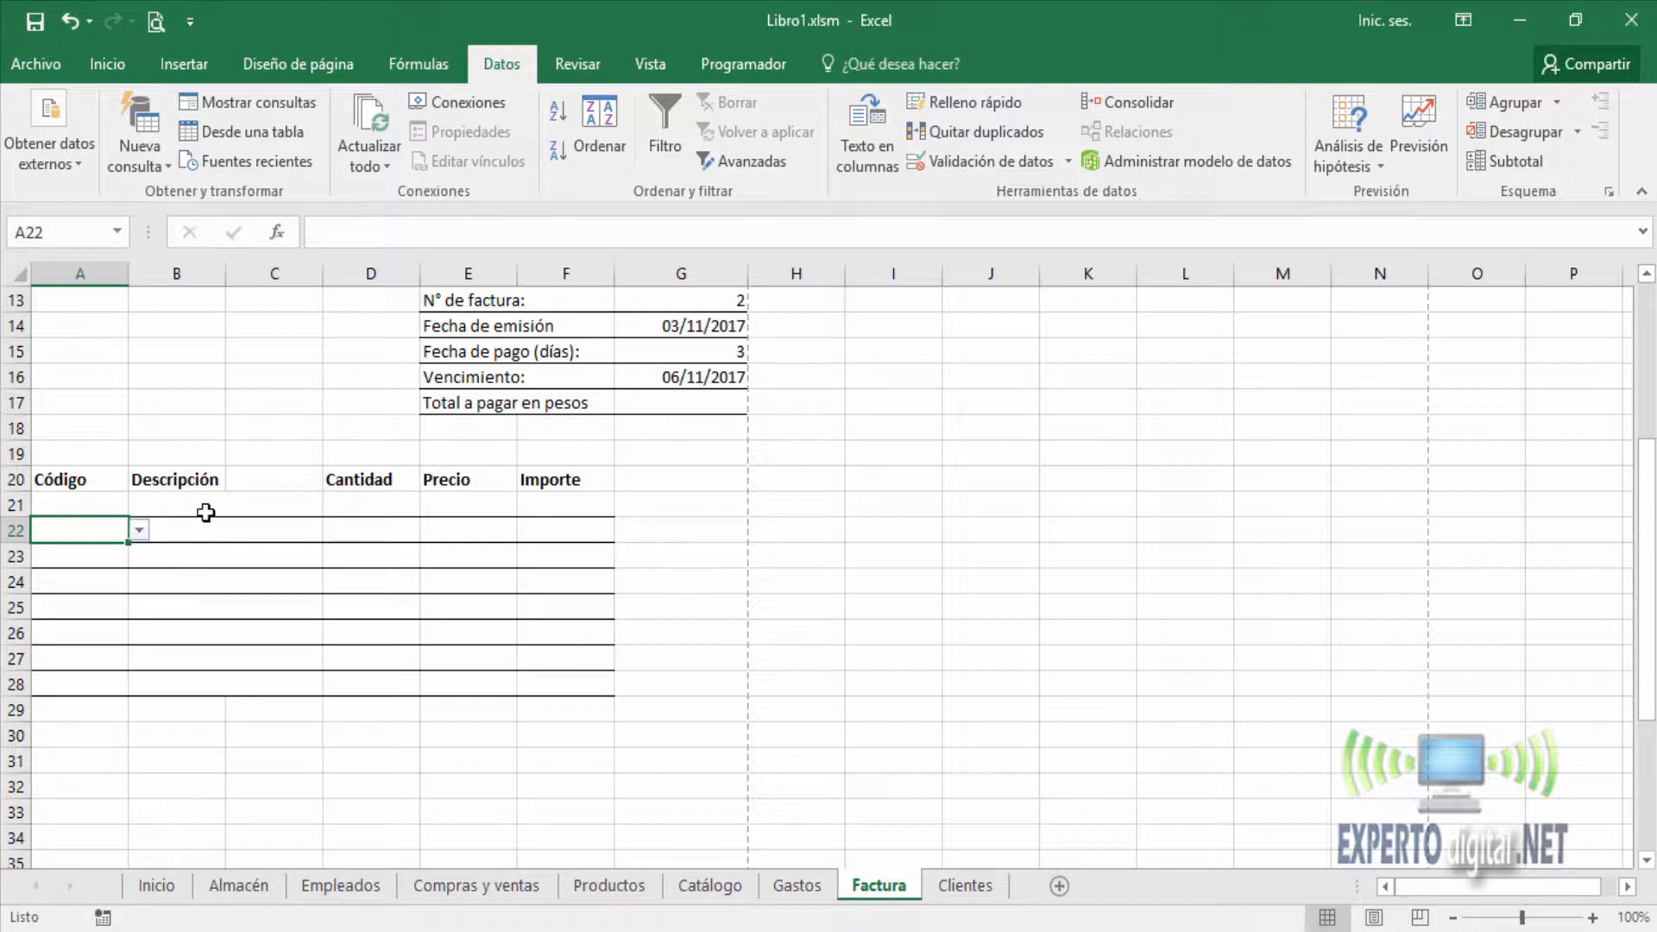
# Step: Begin a BUSCARV formula in Descripción cell B21 with A21 as the lookup value
pyautogui.click(208, 506)
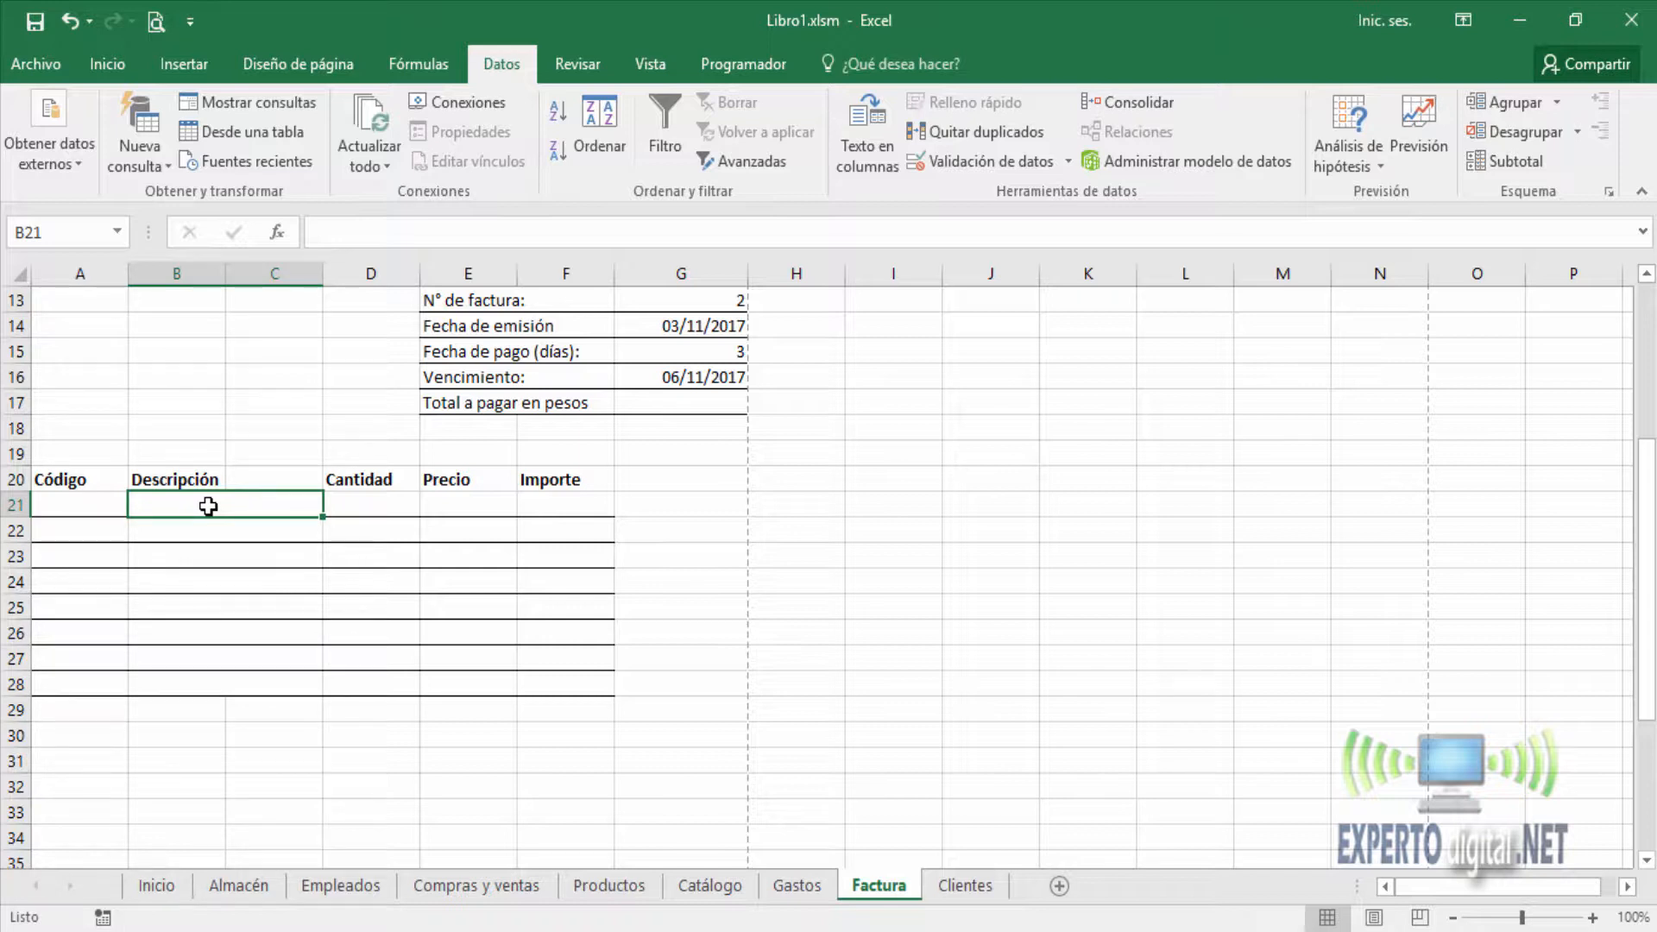
pyautogui.click(100, 515)
pyautogui.click(183, 497)
pyautogui.write('=busc')
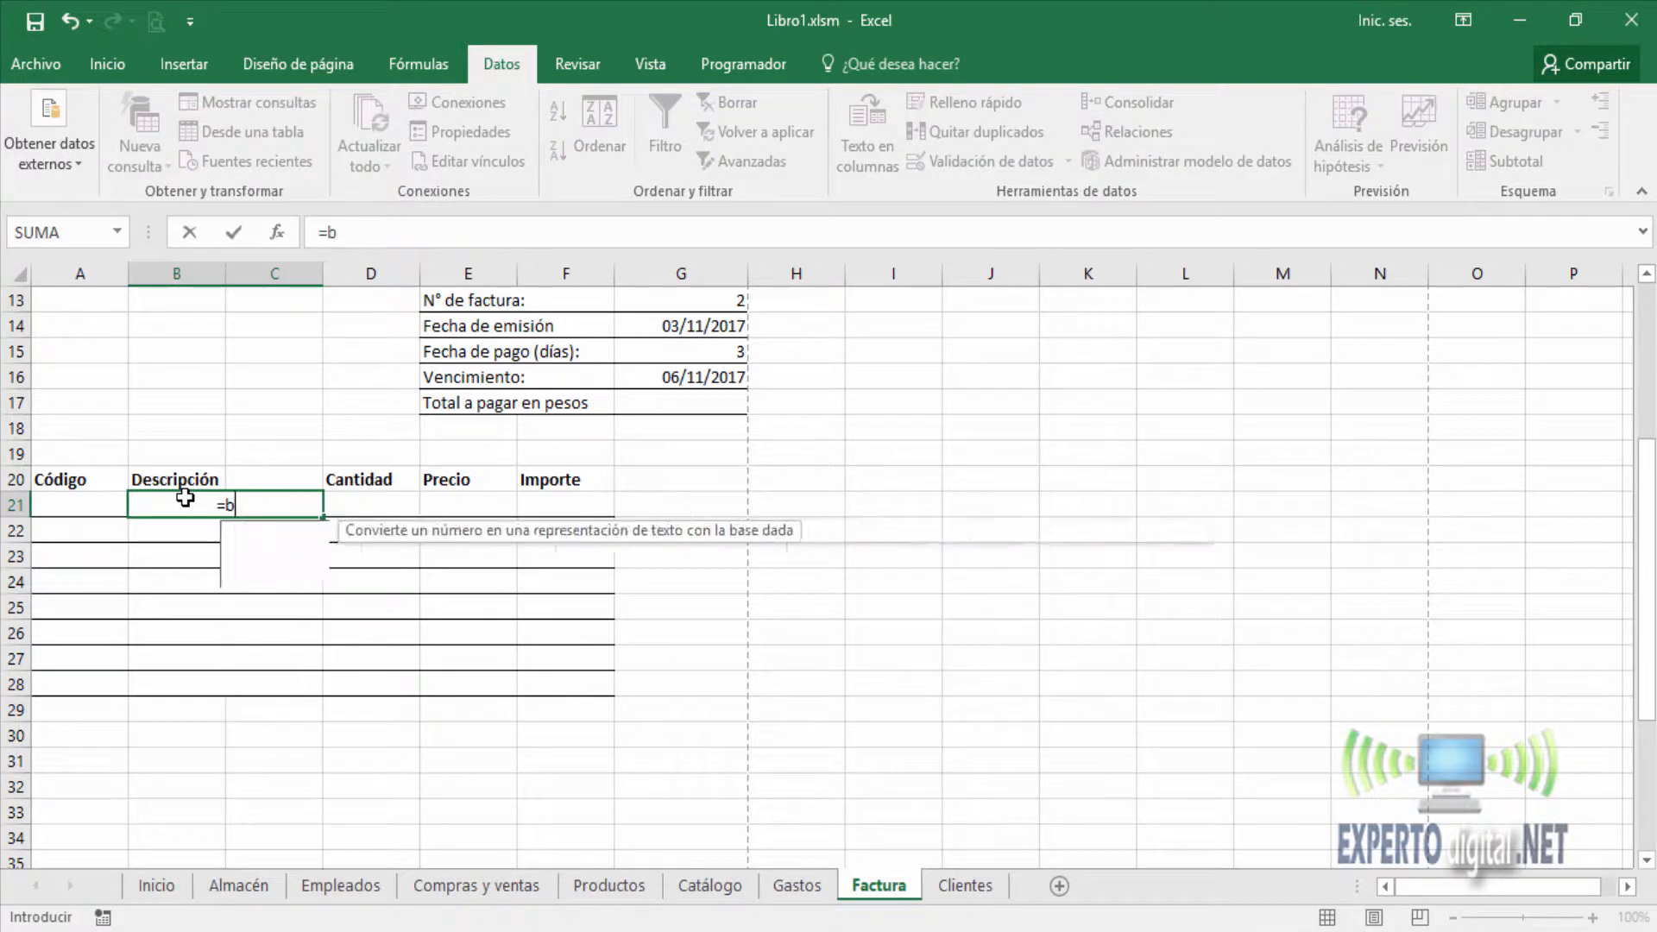
pyautogui.press('Down')
pyautogui.press('Down')
pyautogui.press('Tab')
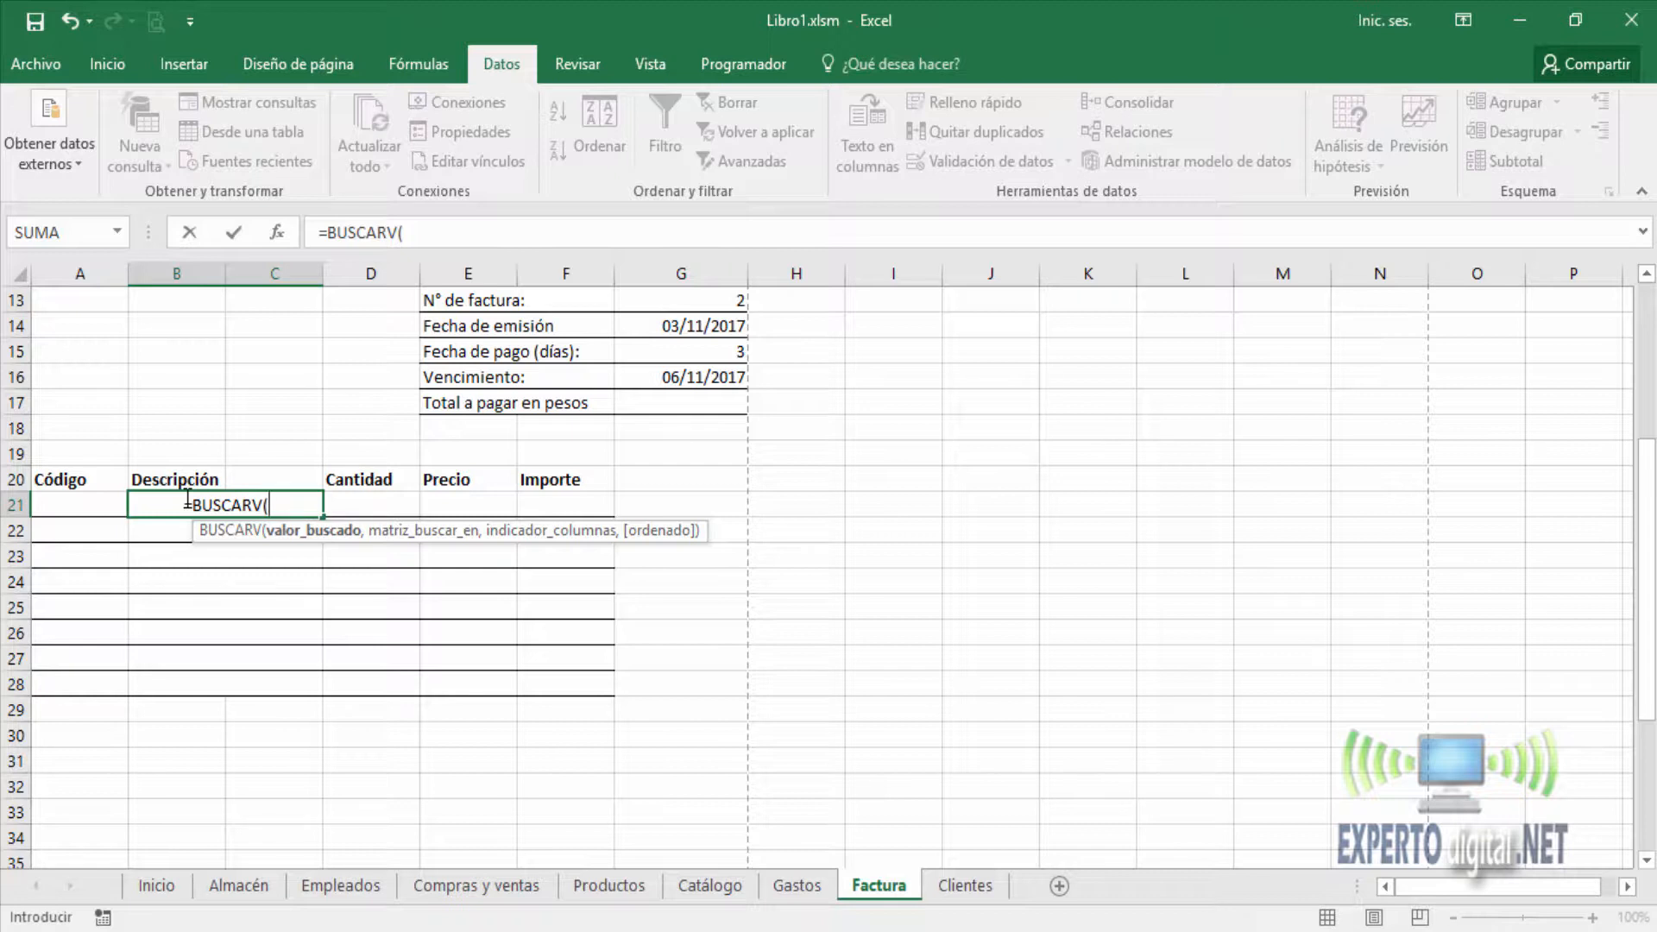
pyautogui.click(80, 503)
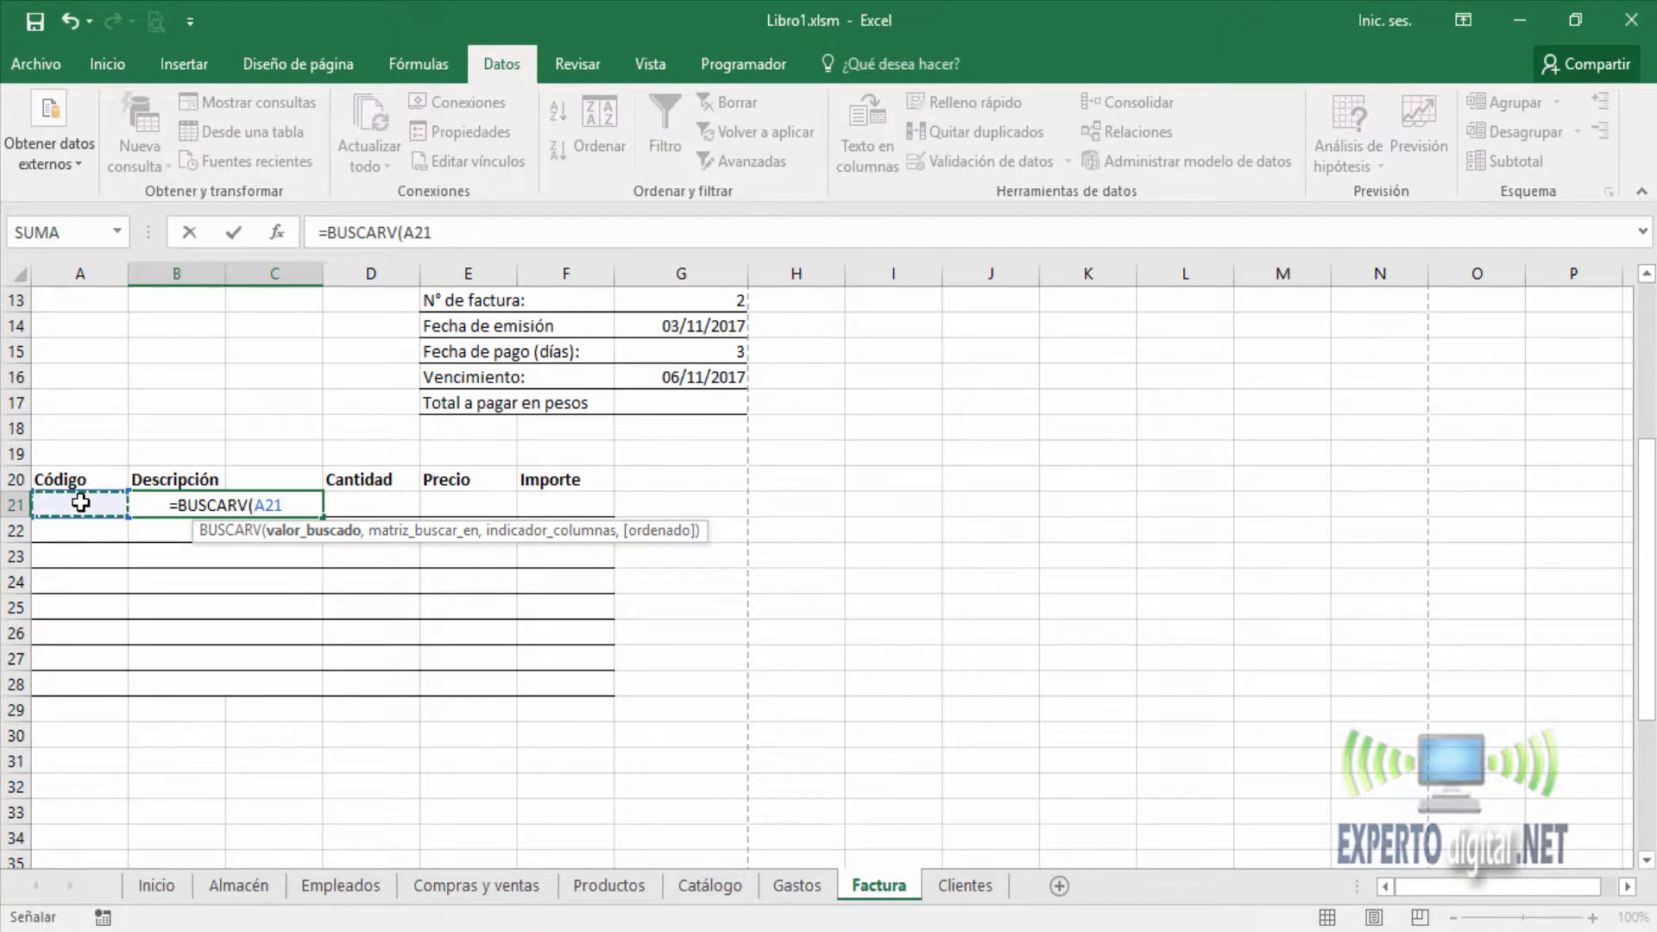
pyautogui.write(',')
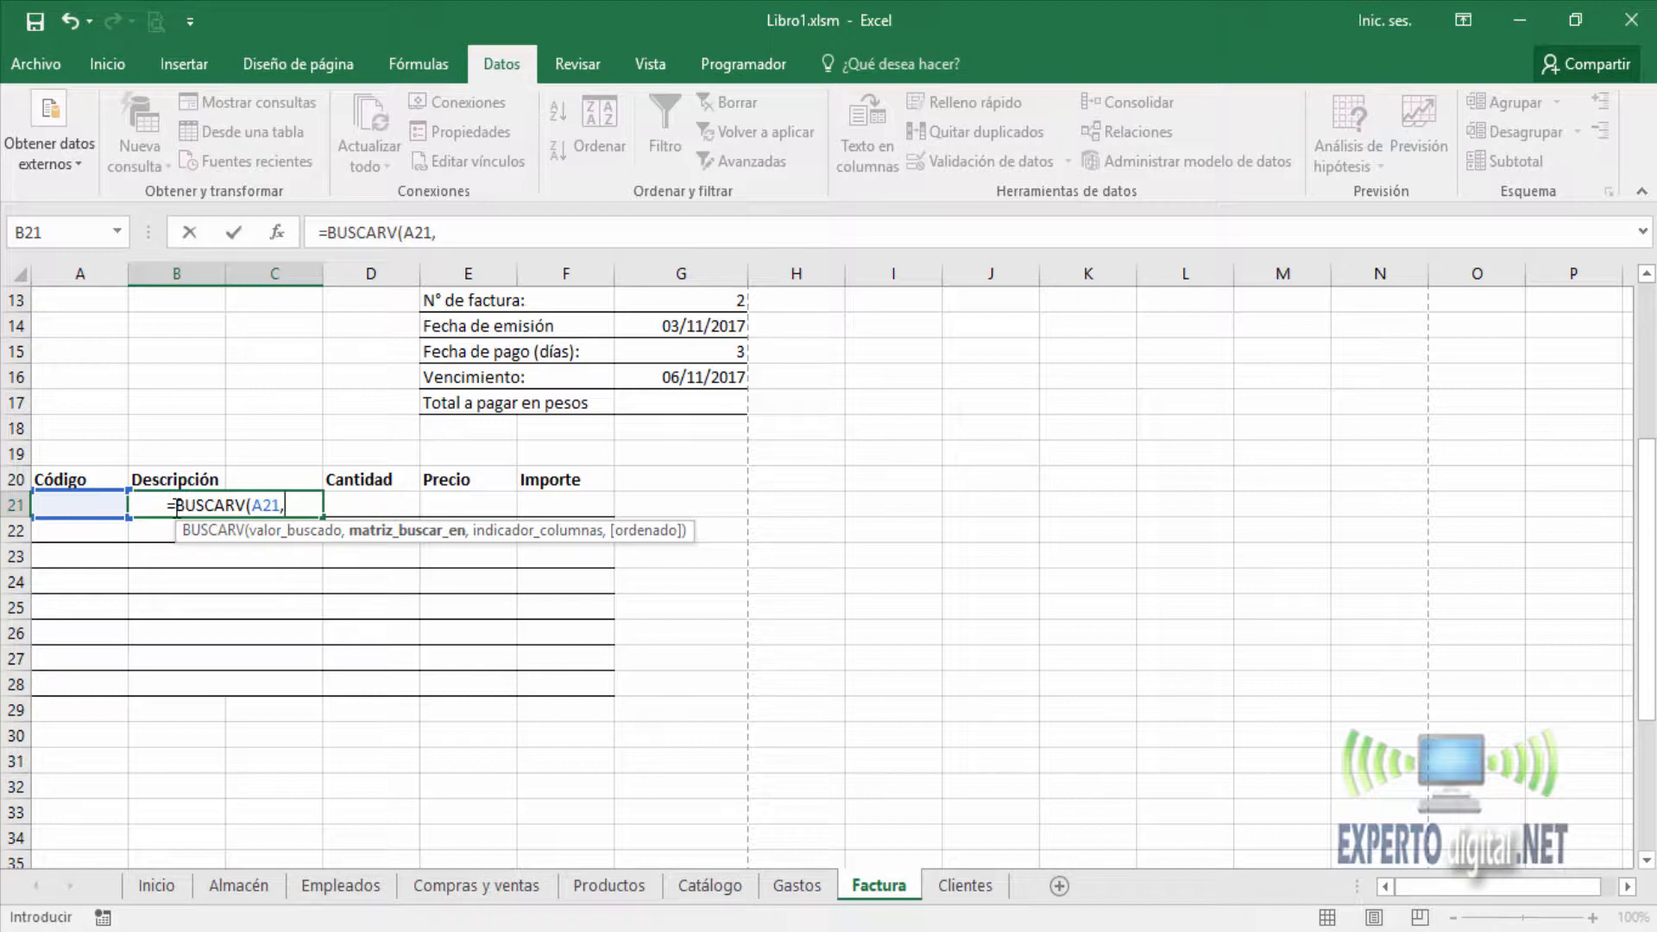
# Step: Add the Productos range A1:G9 as the BUSCARV lookup table and 3 as the column index
pyautogui.click(601, 888)
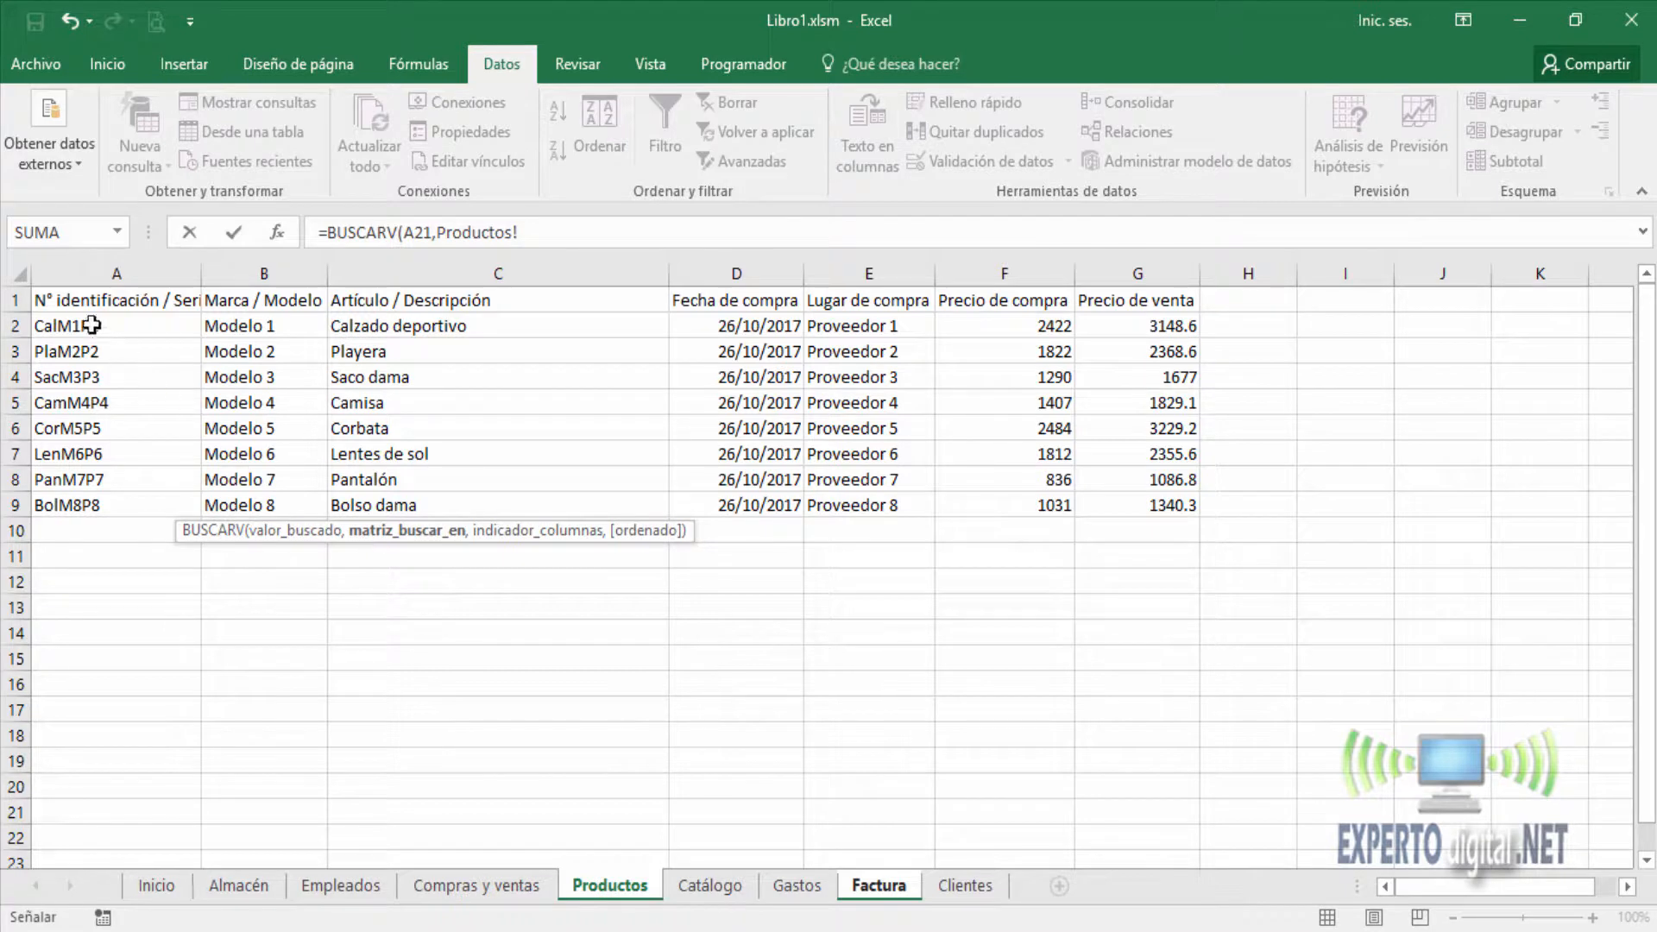
pyautogui.moveTo(71, 300)
pyautogui.mouseDown()
pyautogui.moveTo(208, 356)
pyautogui.moveTo(613, 444)
pyautogui.moveTo(956, 506)
pyautogui.moveTo(1139, 509)
pyautogui.mouseUp()
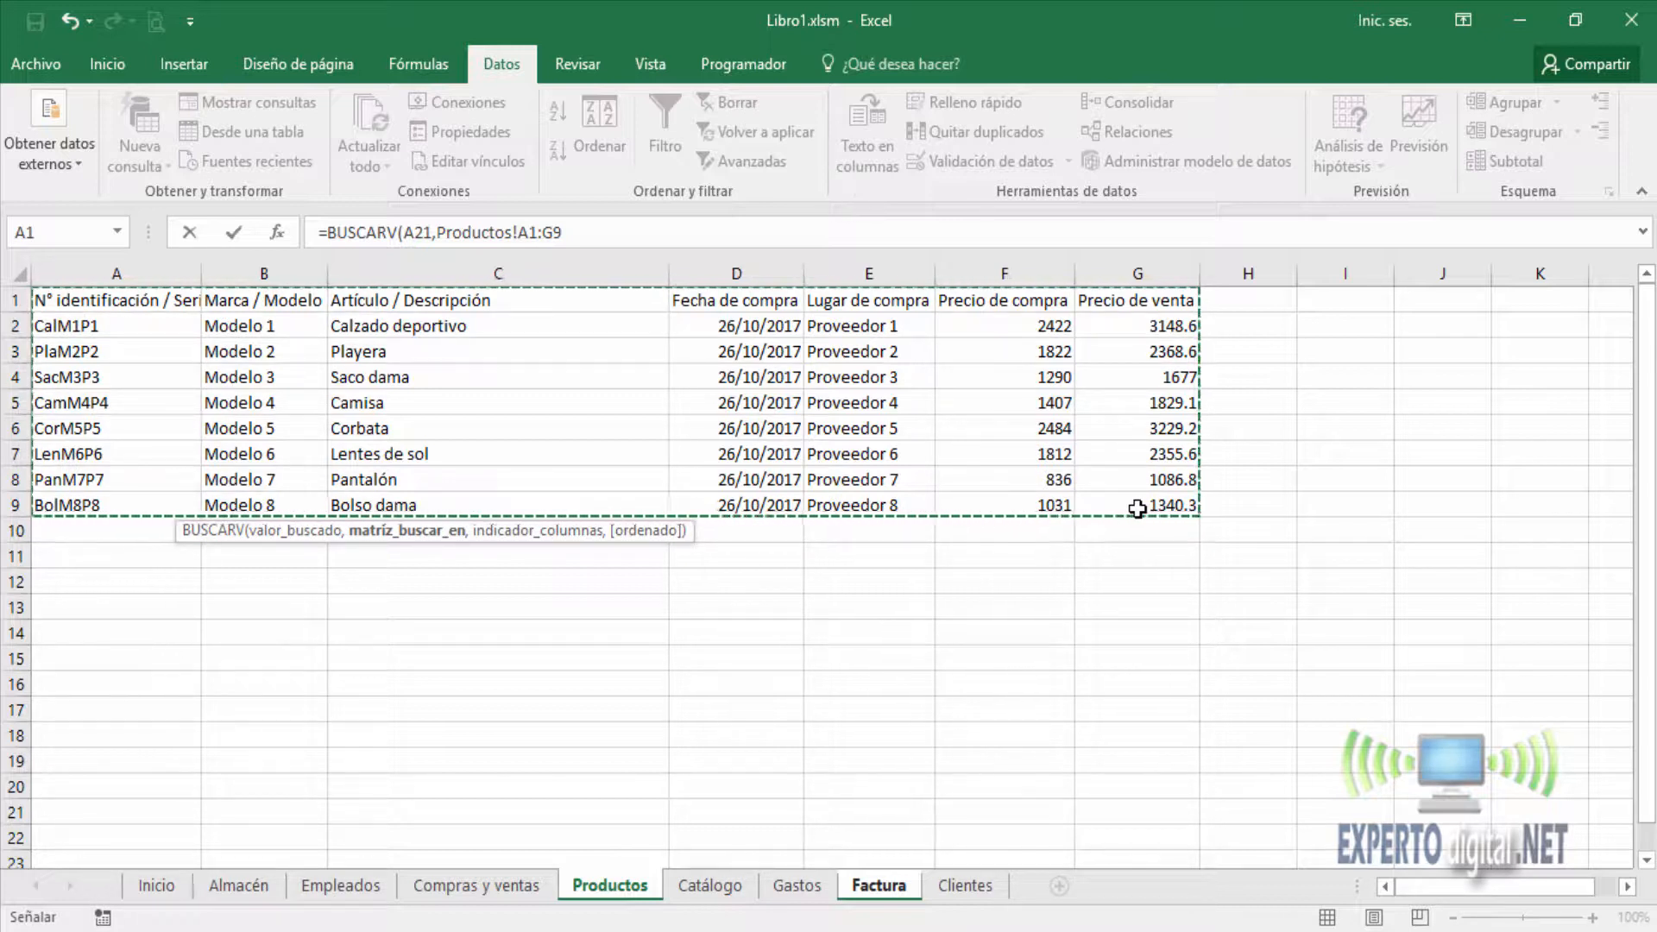
pyautogui.write(',')
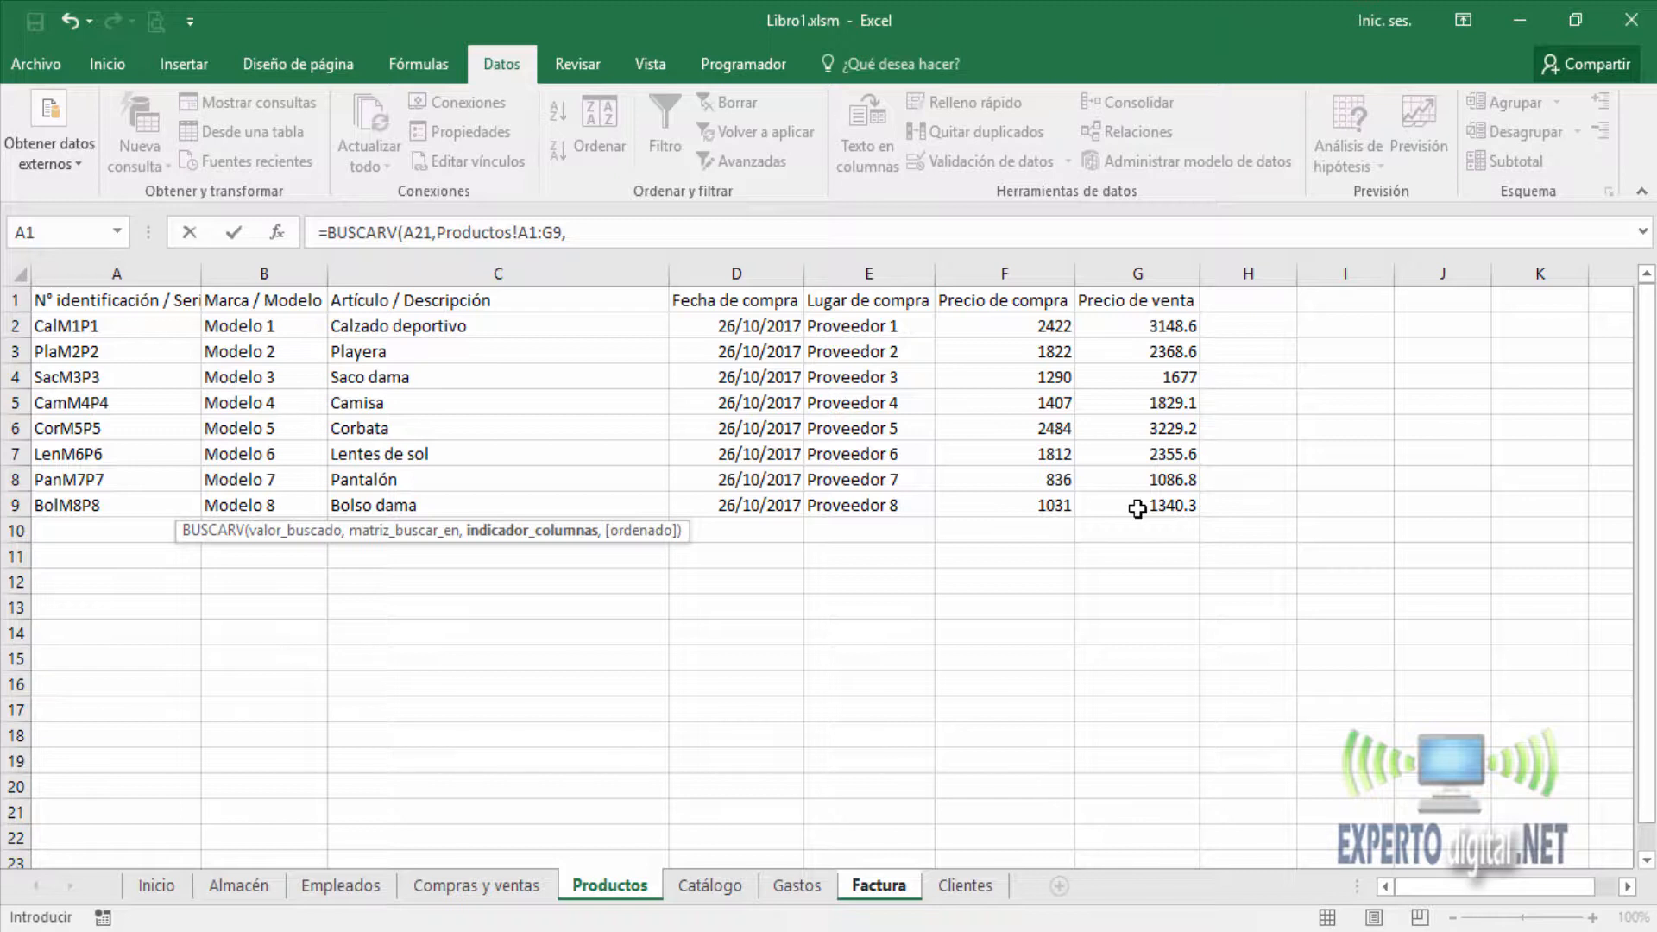
pyautogui.write('3,')
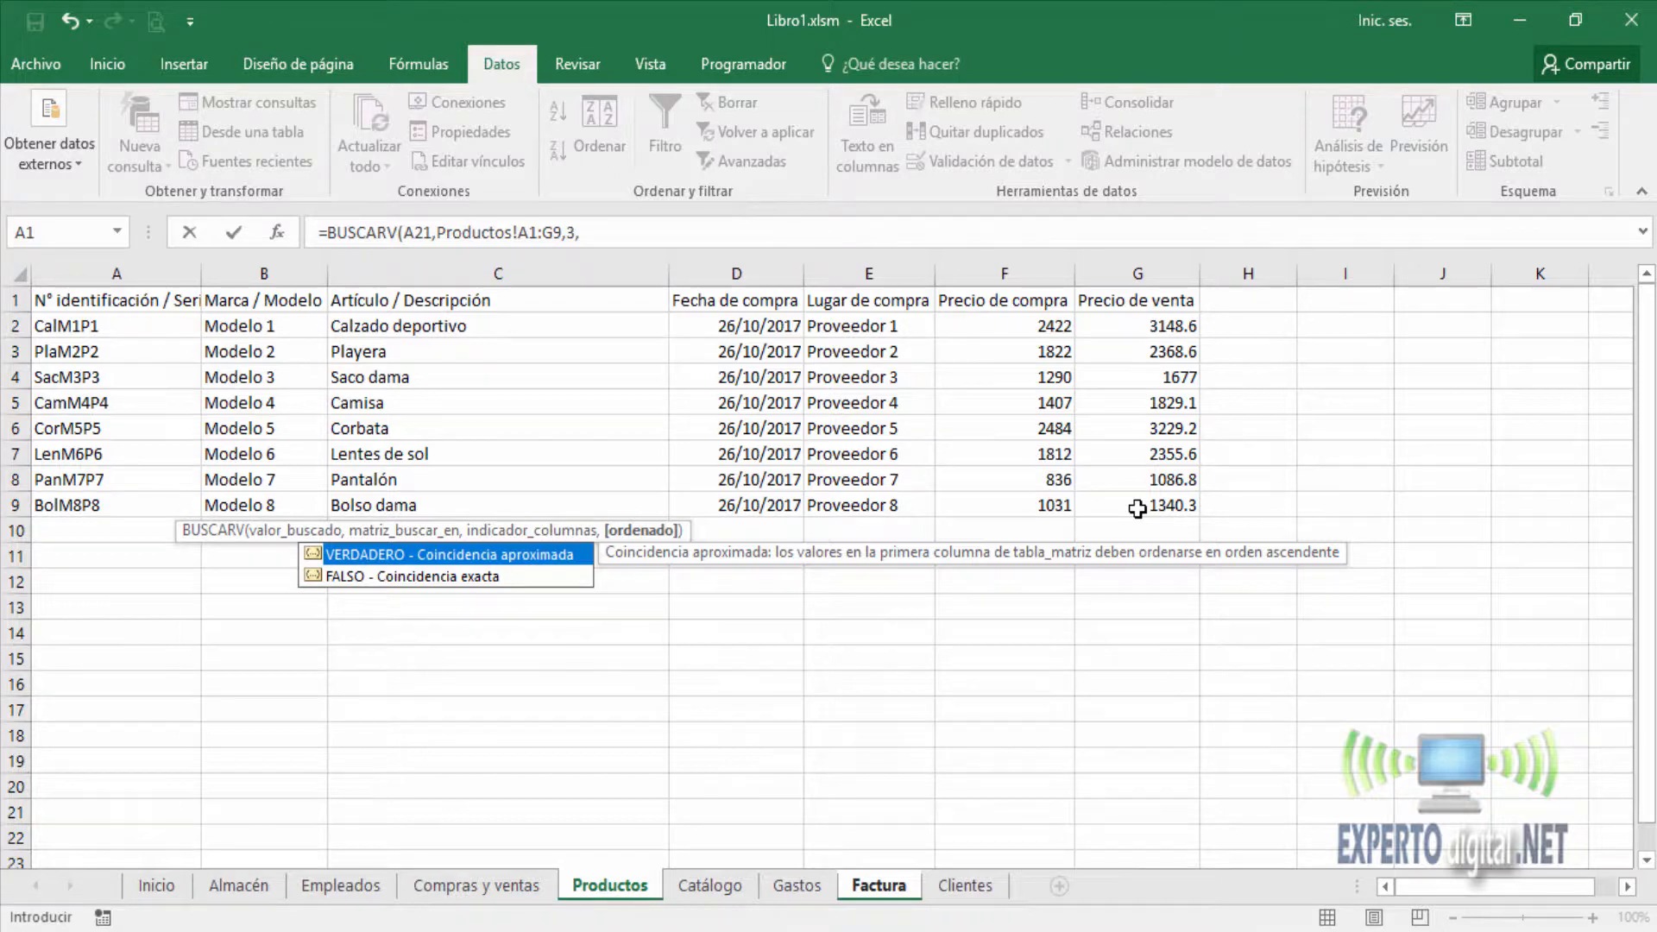
# Step: Complete the BUSCARV formula with FALSO for an exact match and enter it in B21
pyautogui.press('Down')
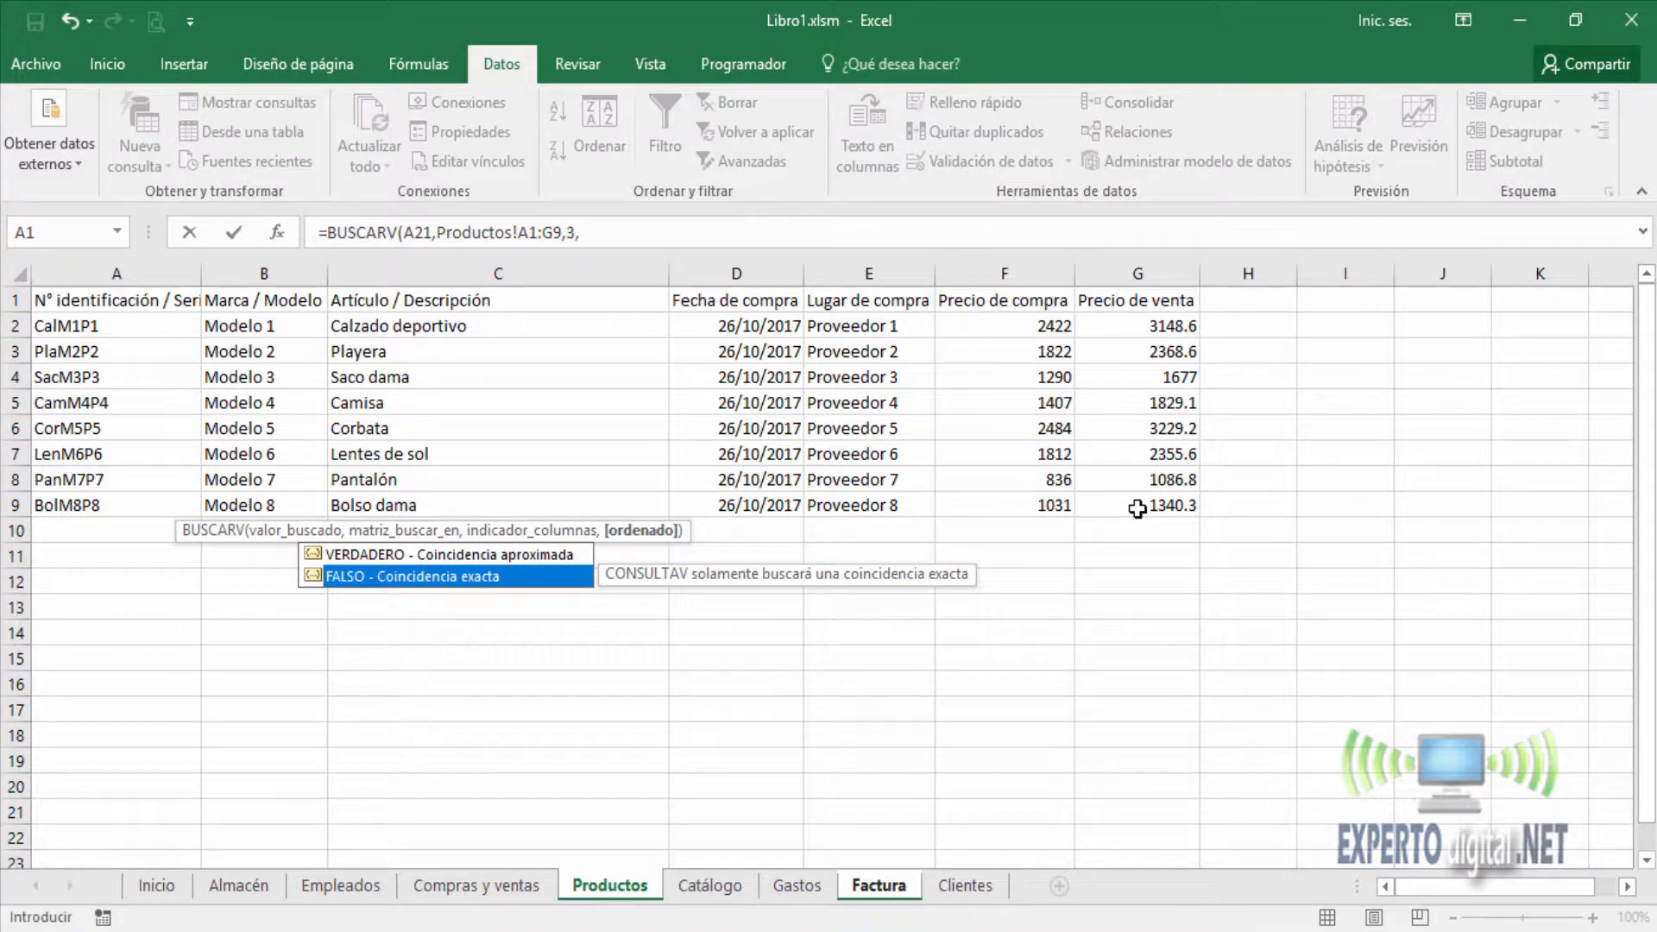
pyautogui.write(')')
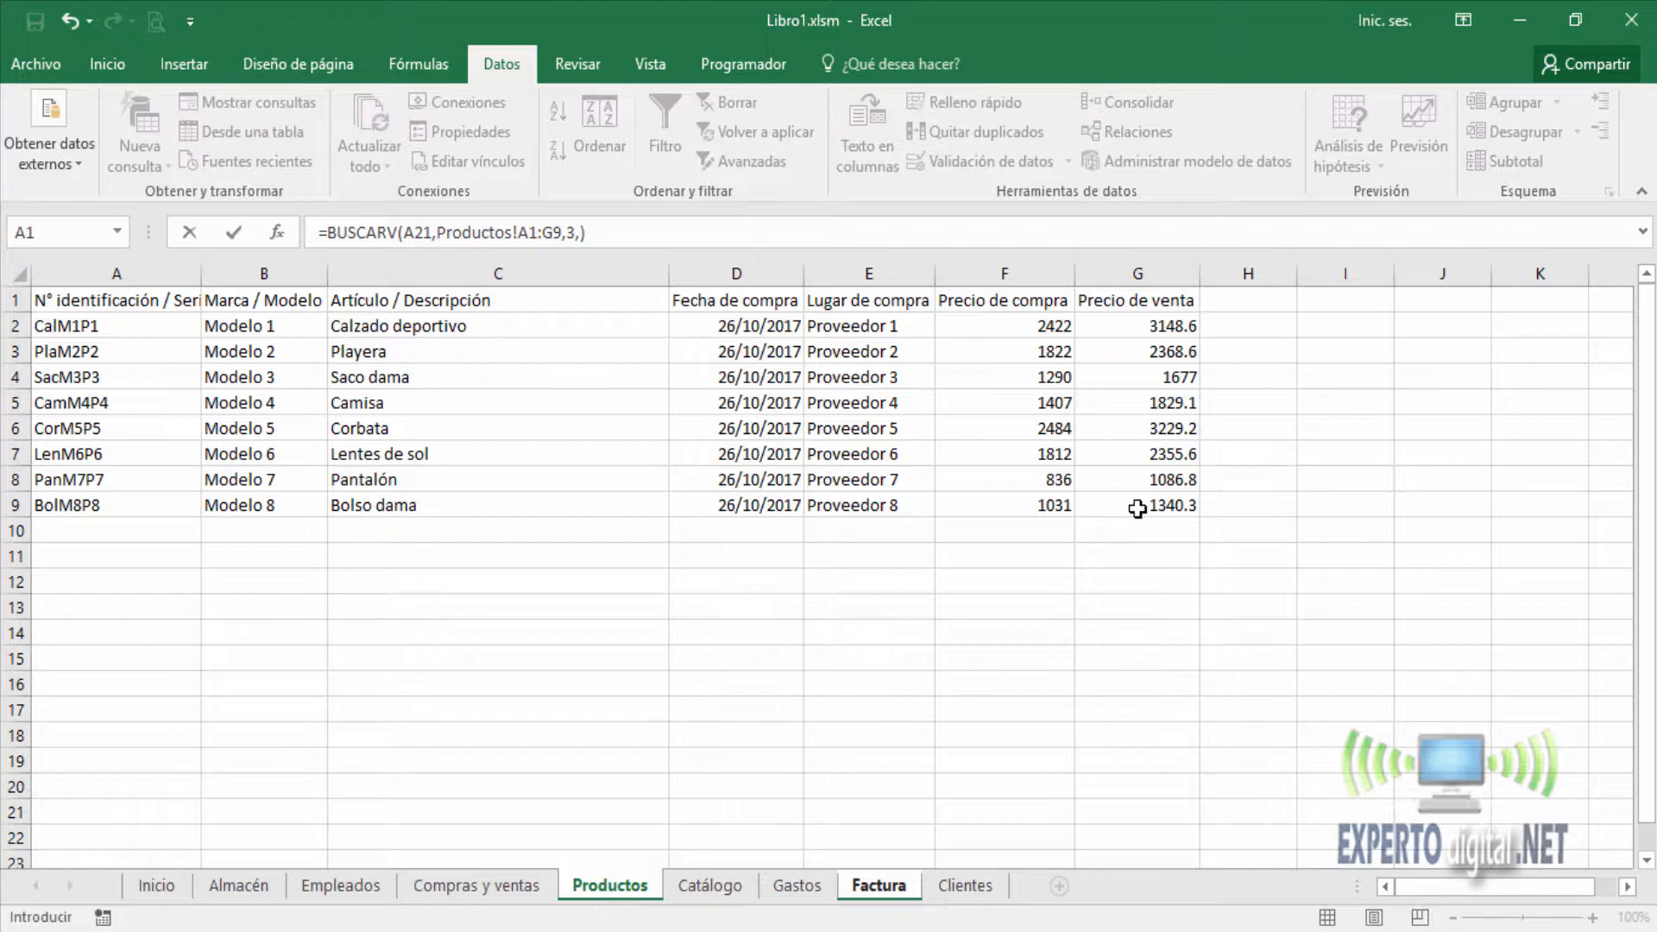
pyautogui.press('BackSpace')
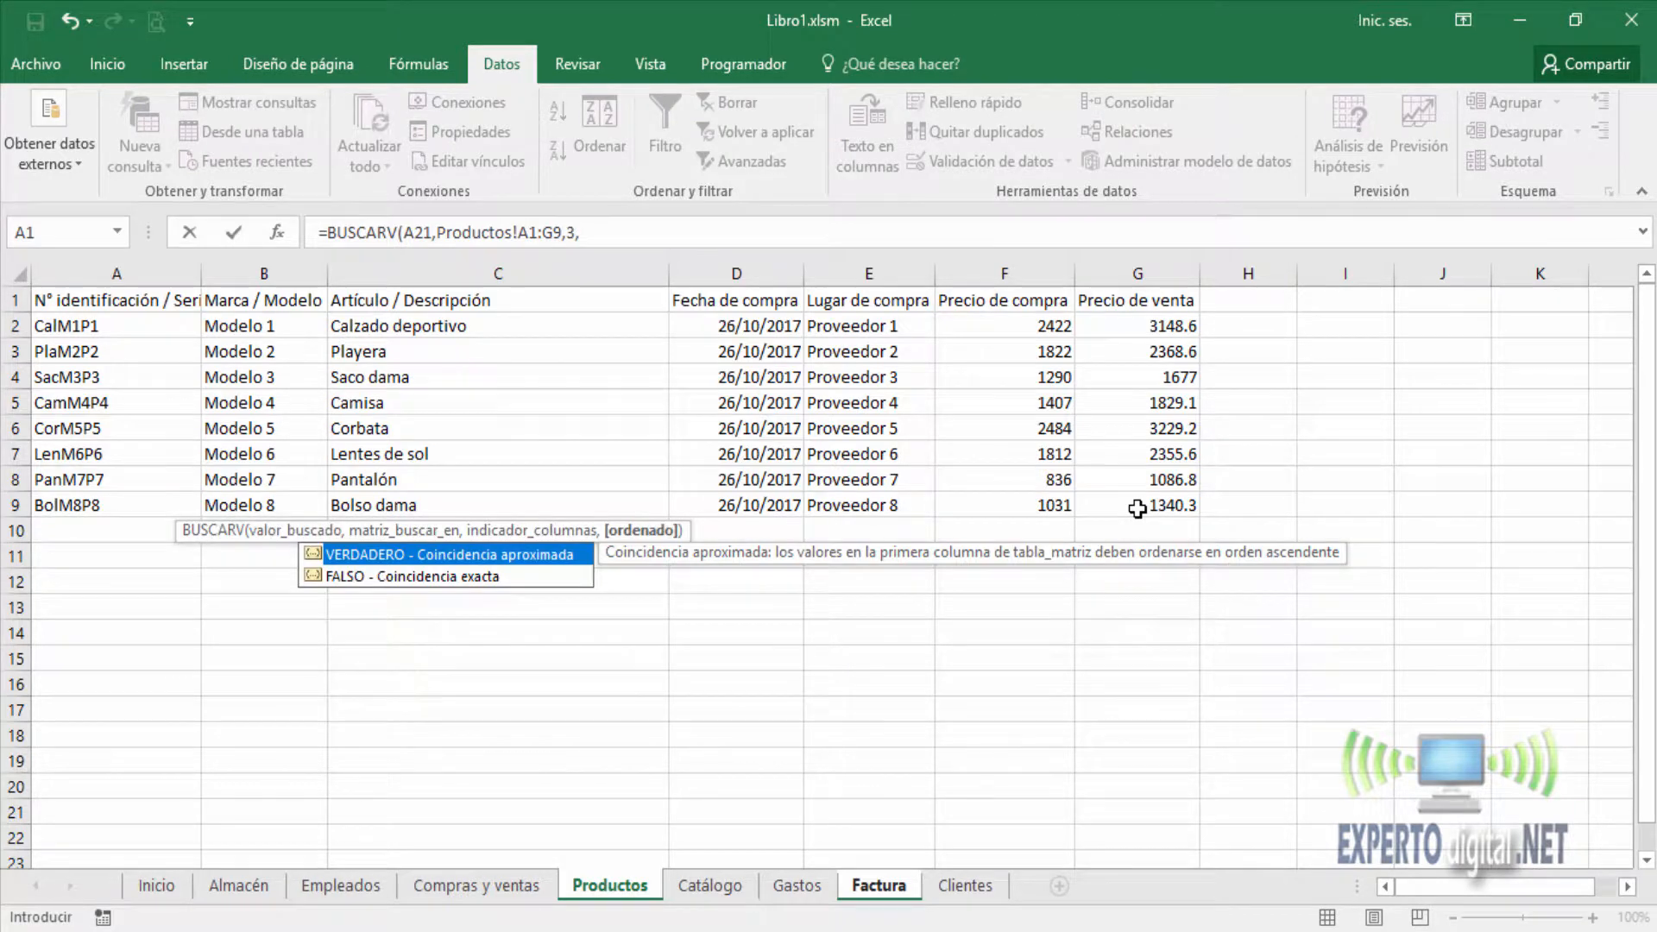
pyautogui.press('Down')
pyautogui.press('Tab')
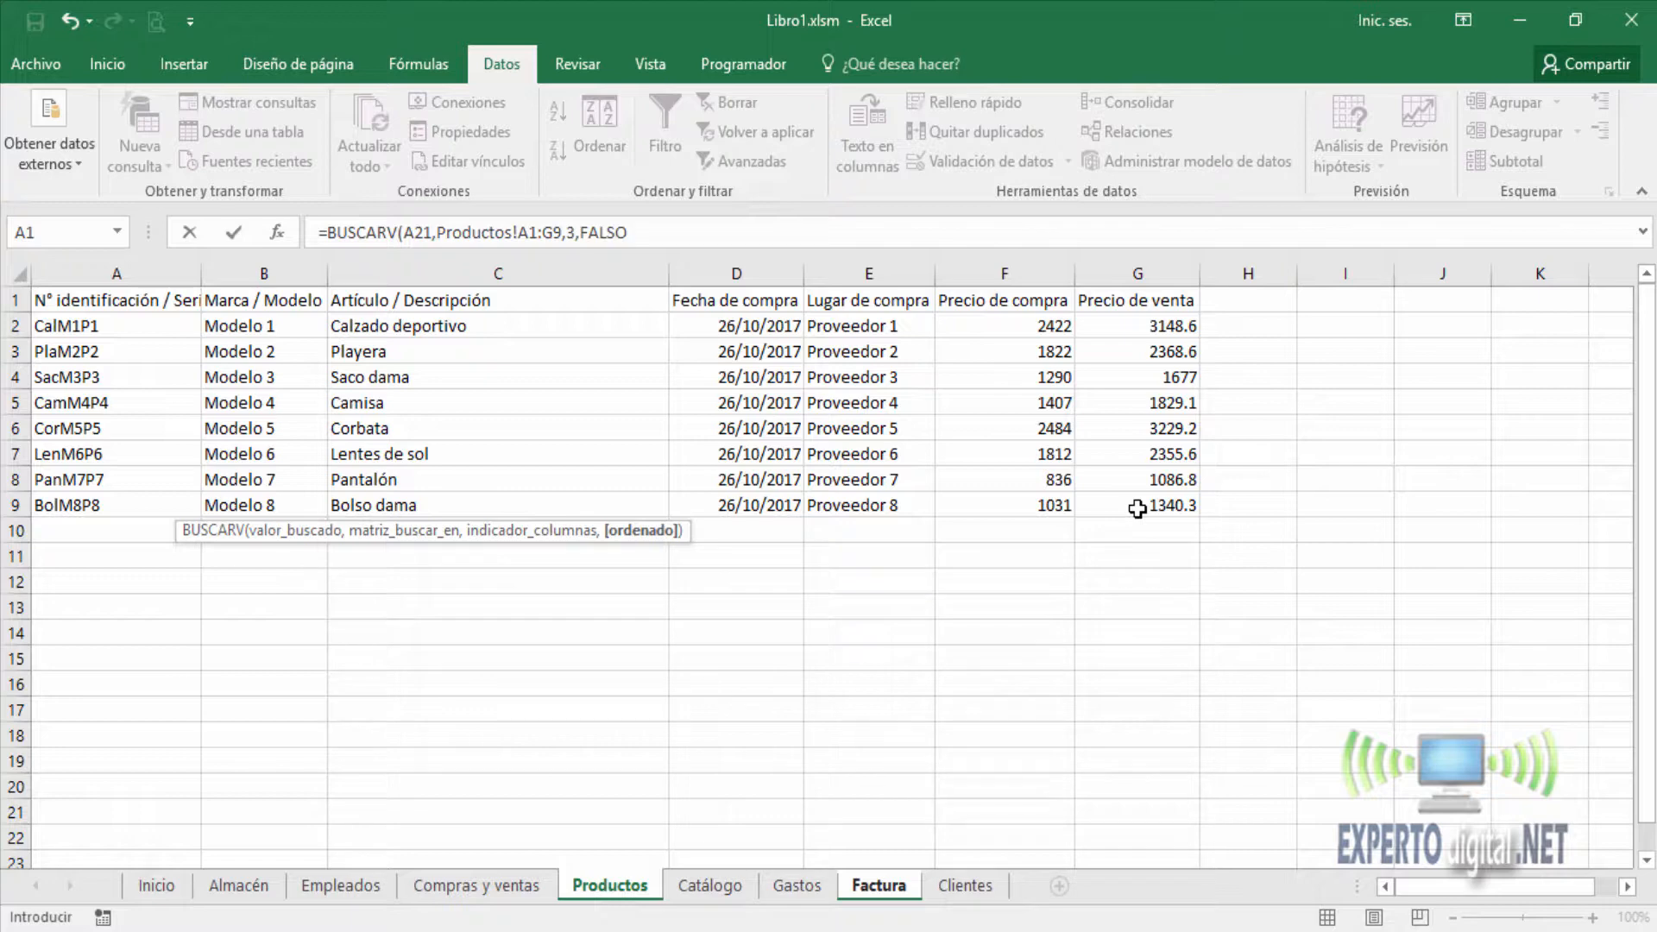
pyautogui.write(')')
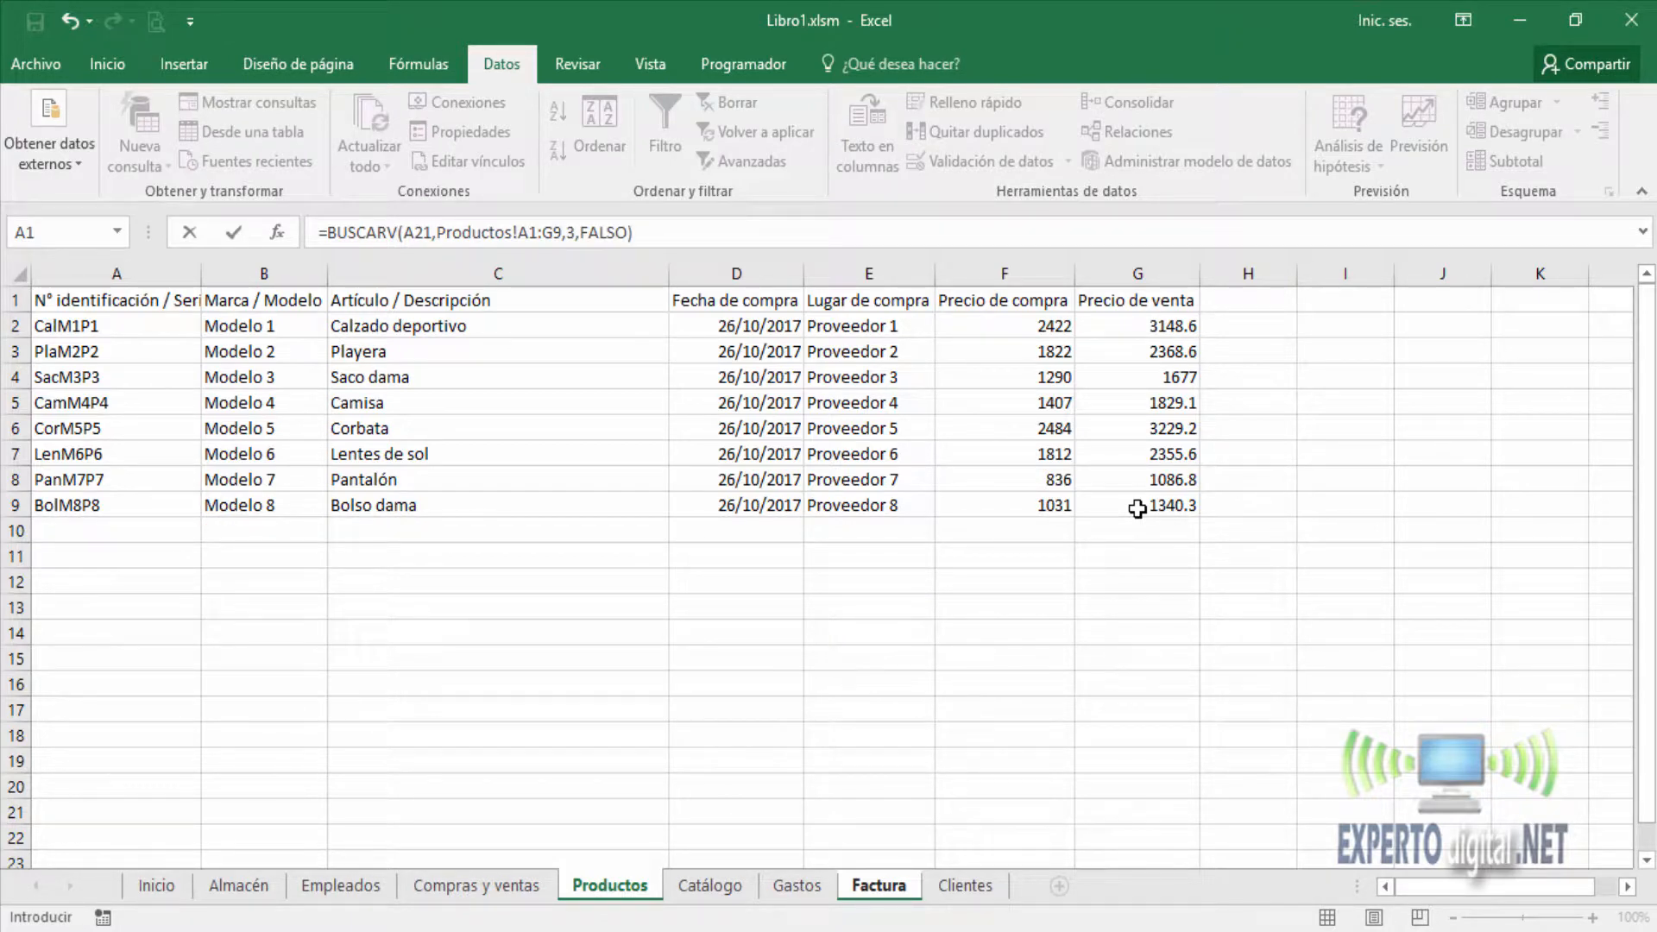
pyautogui.press('Return')
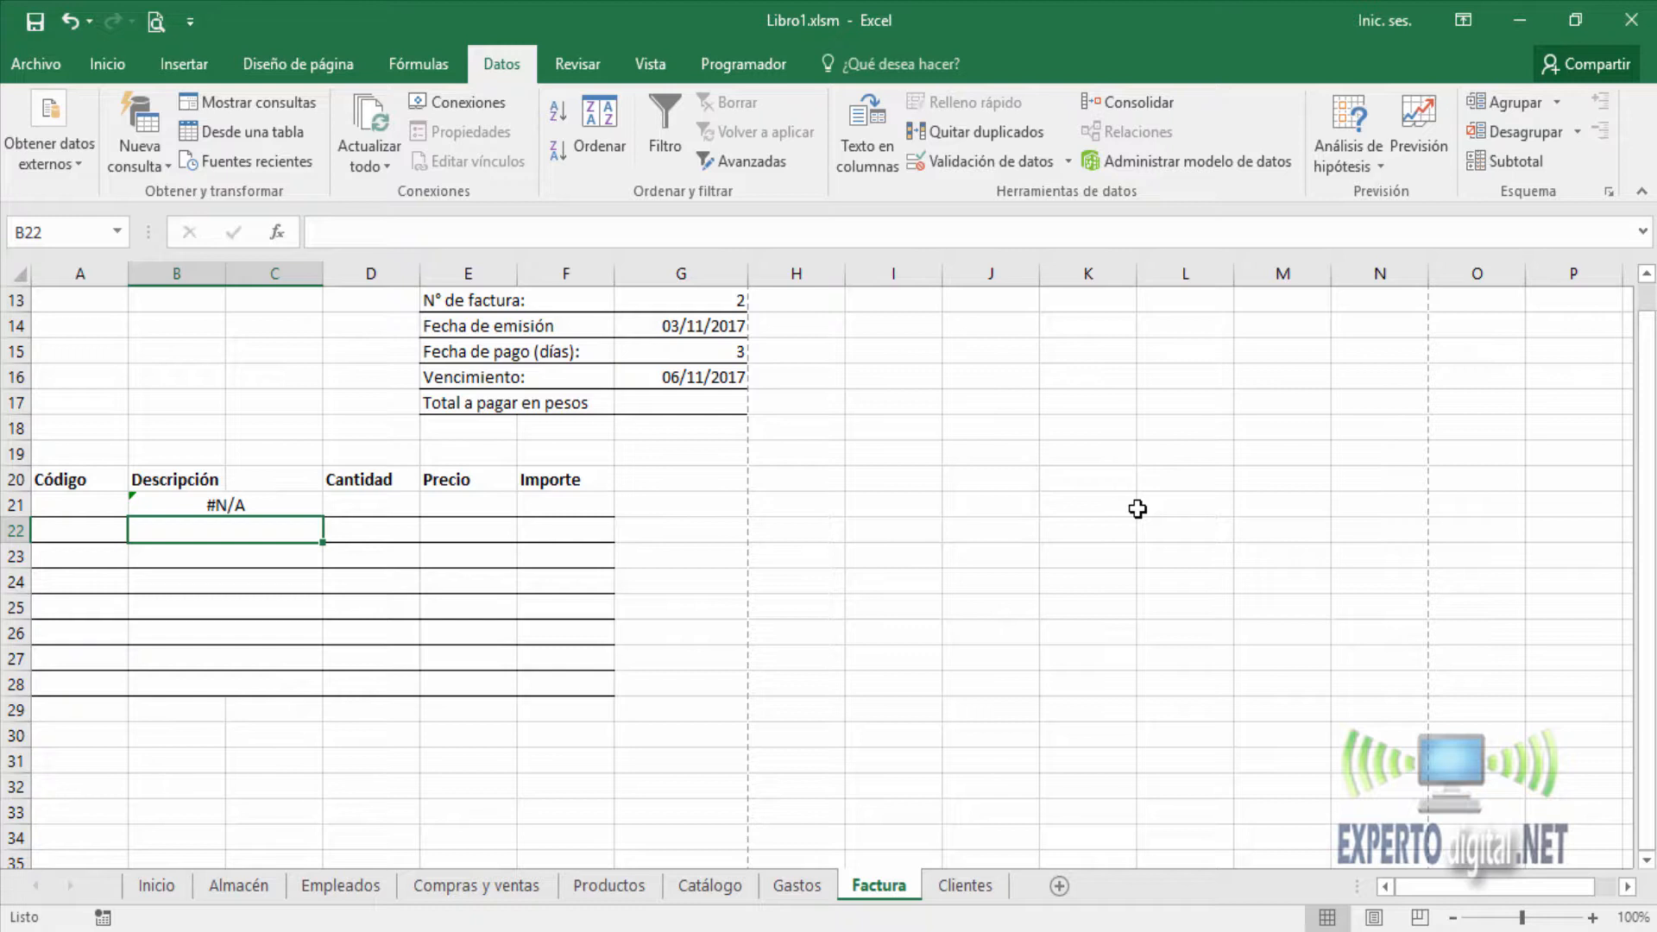
# Step: Edit the formula in B21 to insert the SI.ERROR function in front of BUSCARV
pyautogui.press('Up')
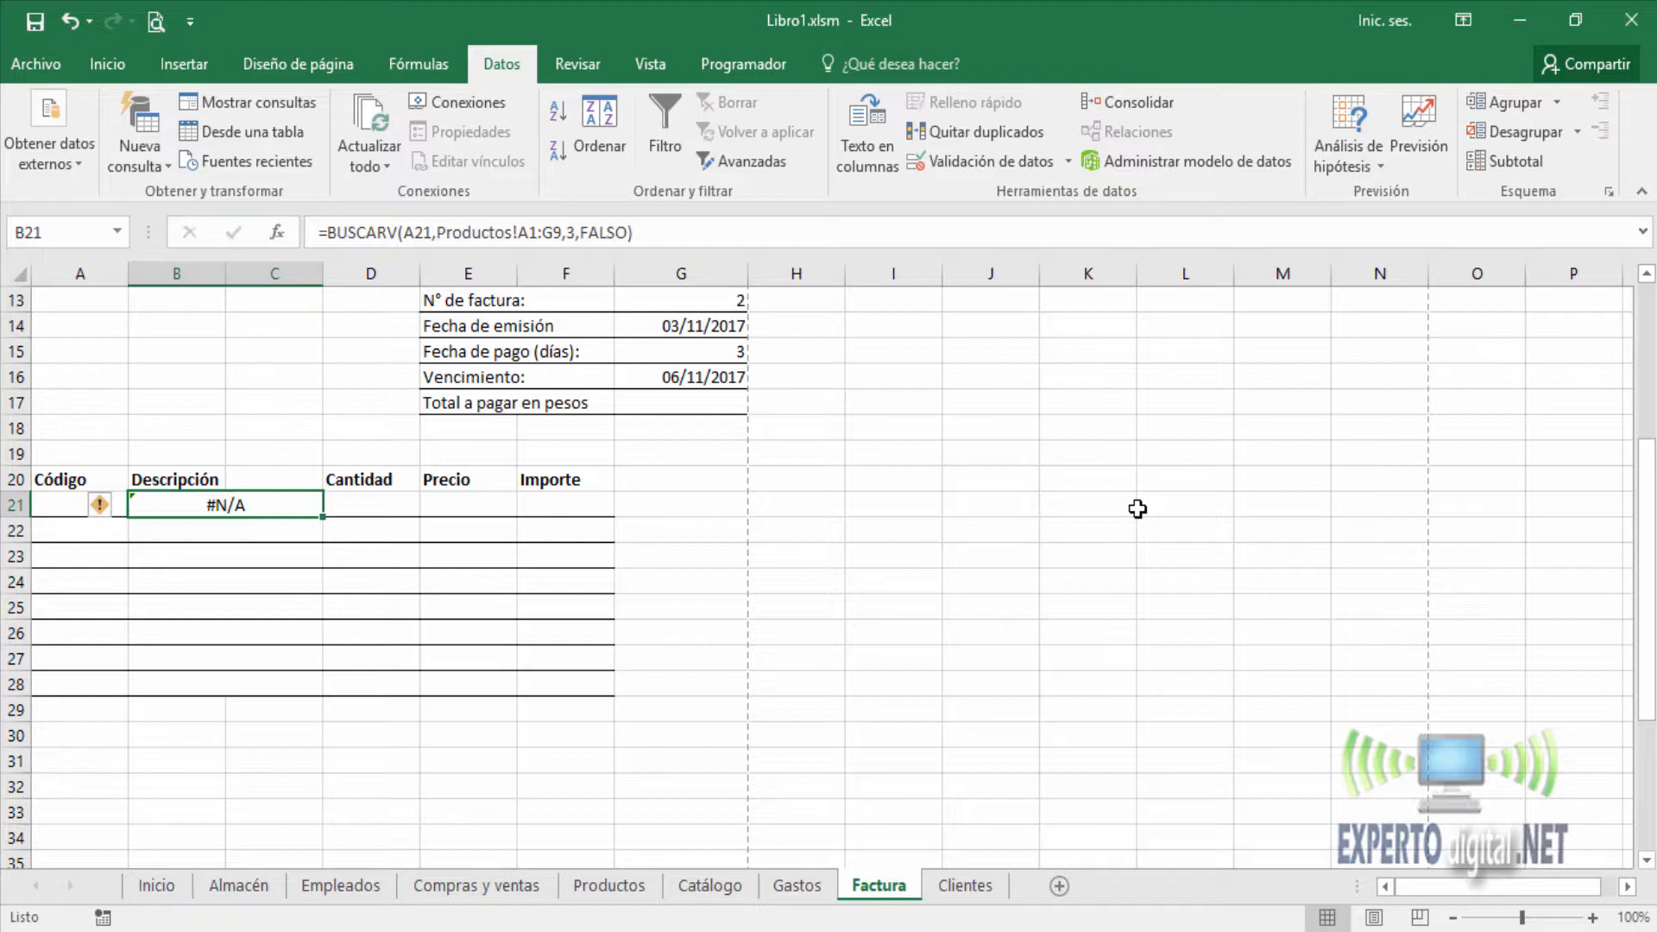
pyautogui.press('F2')
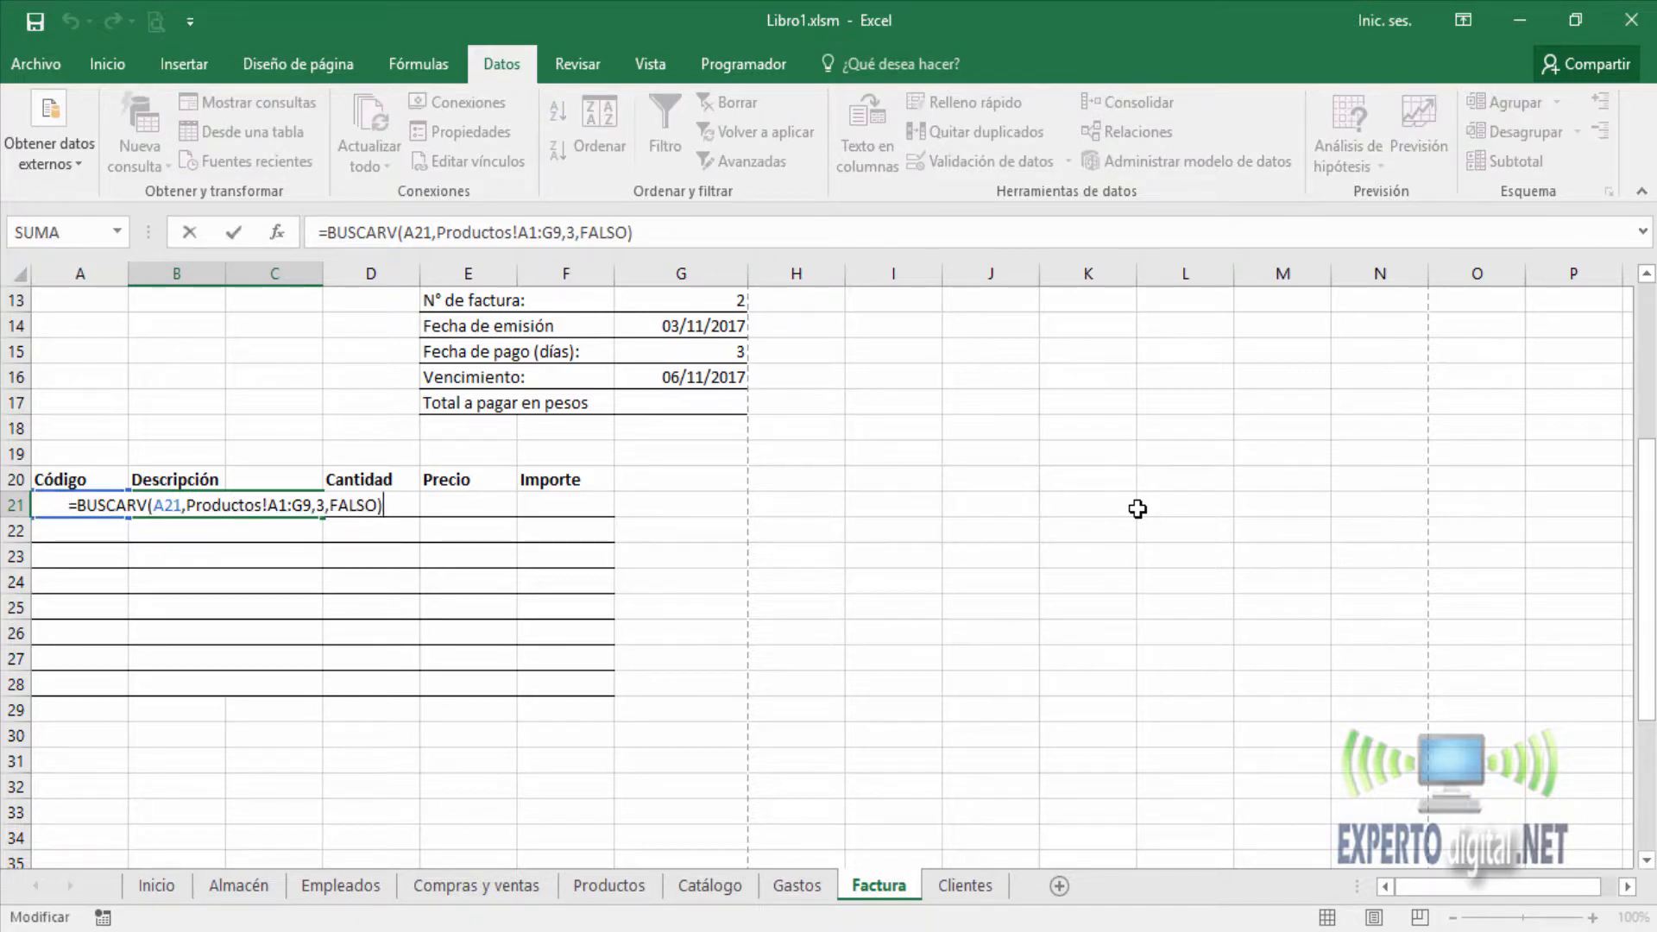
pyautogui.press('Home')
pyautogui.press('Right')
pyautogui.write('si')
pyautogui.press('Down')
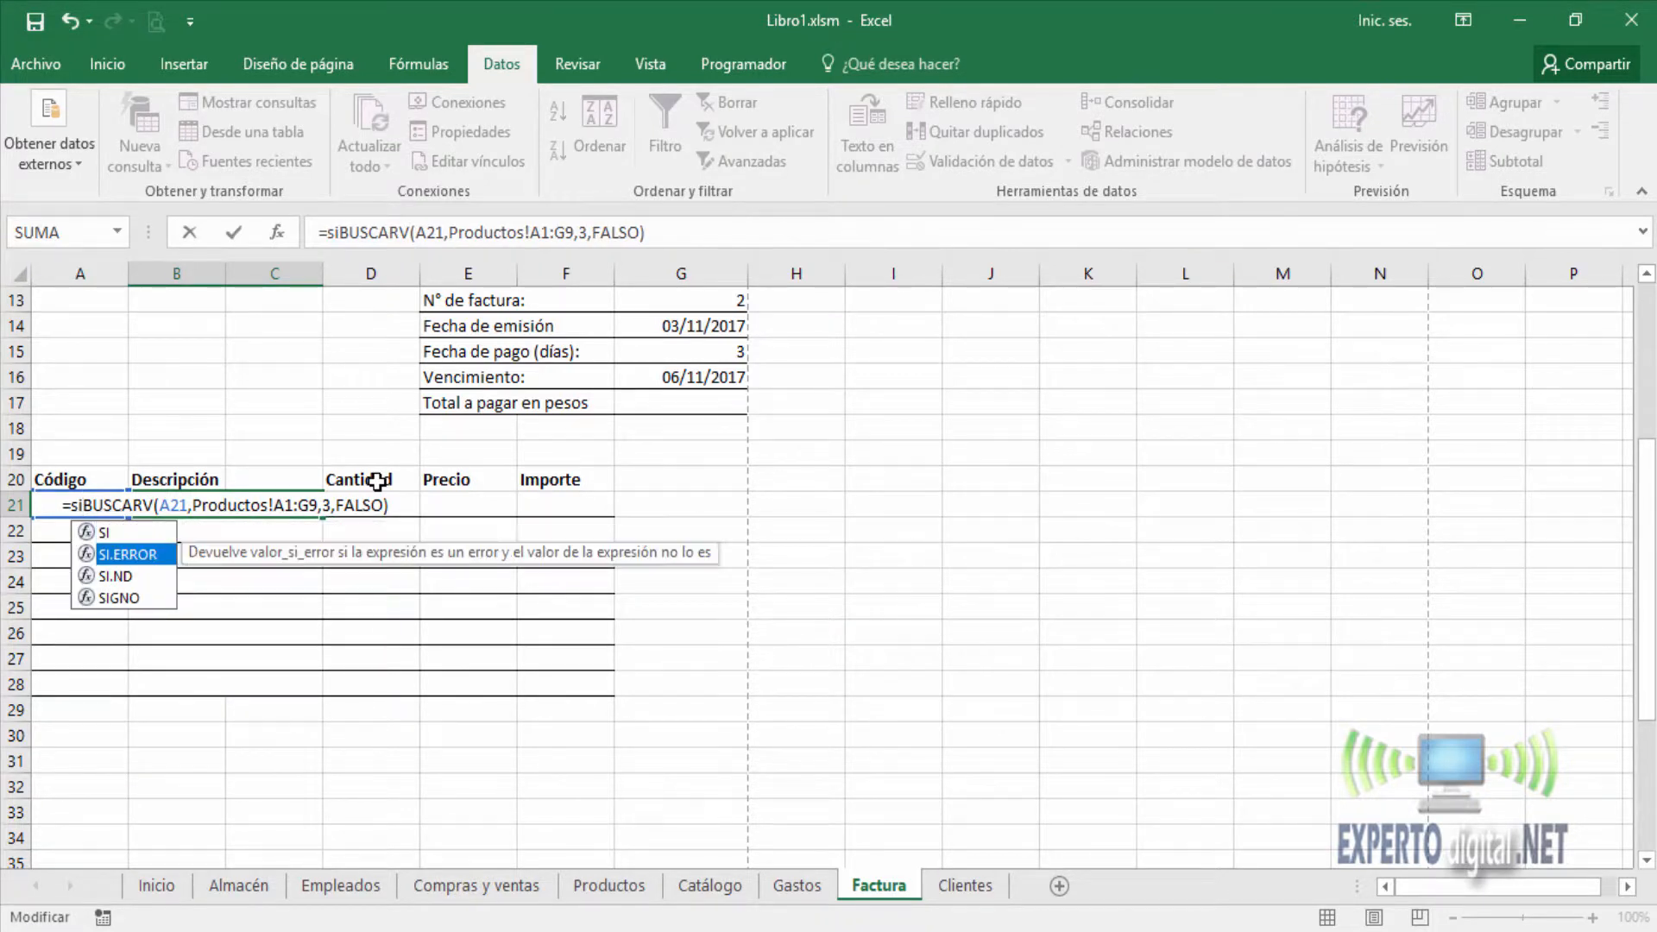
pyautogui.press('Tab')
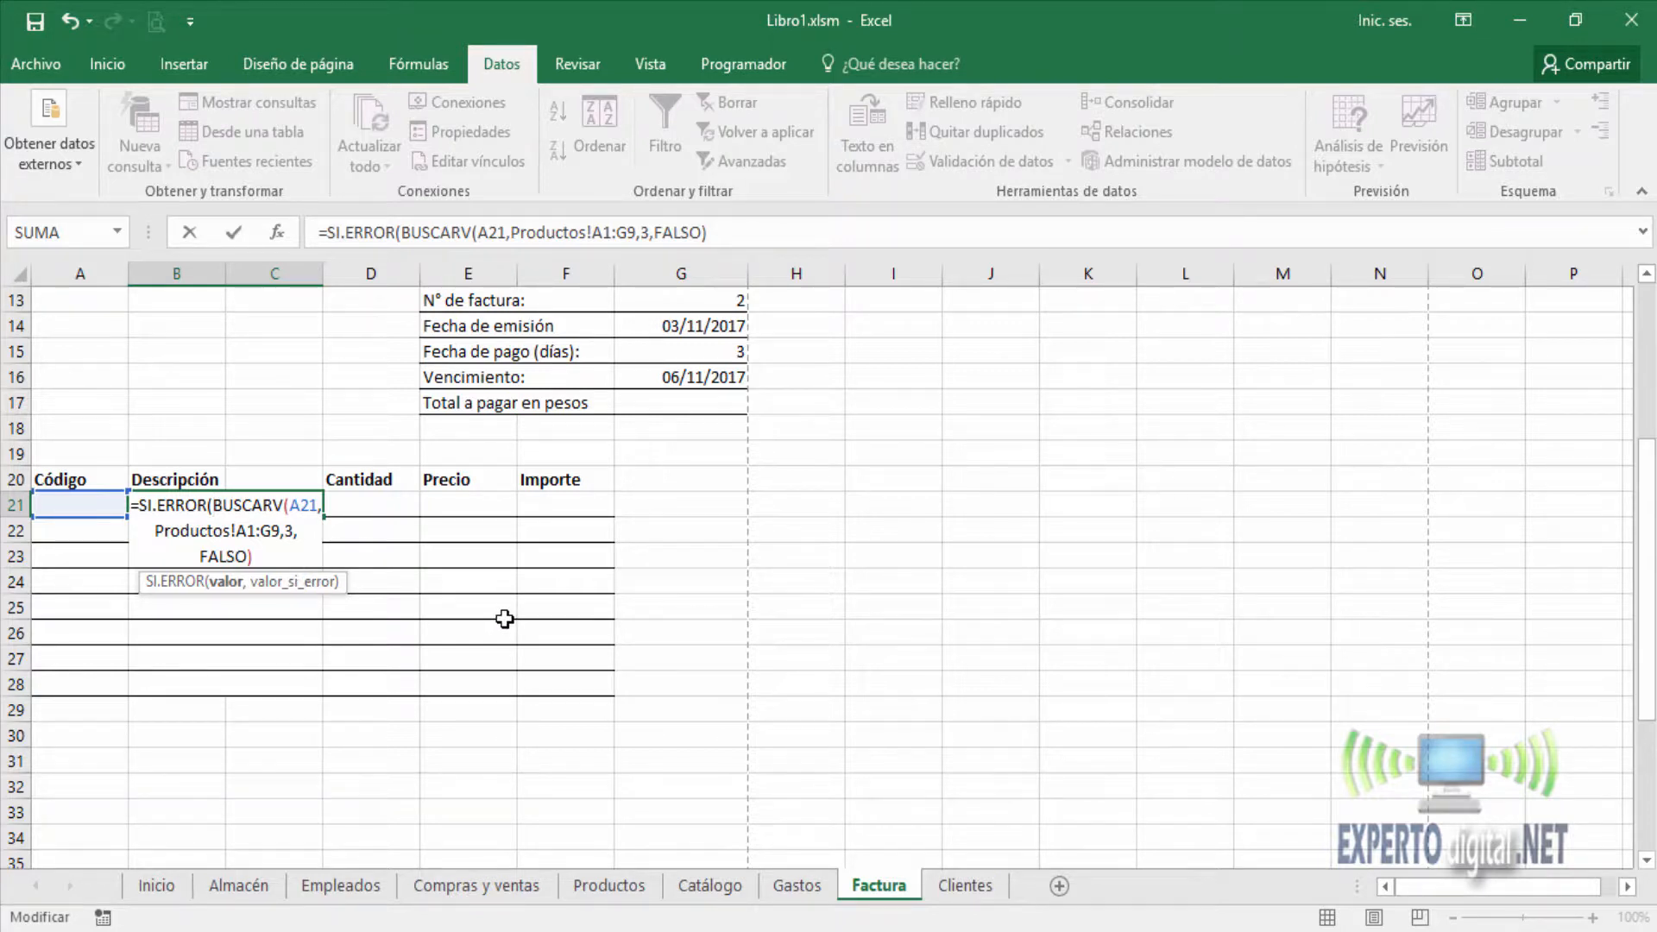
# Step: Complete the SI.ERROR formula in B21 with an empty text ("") as the error value and enter it
pyautogui.write(',')
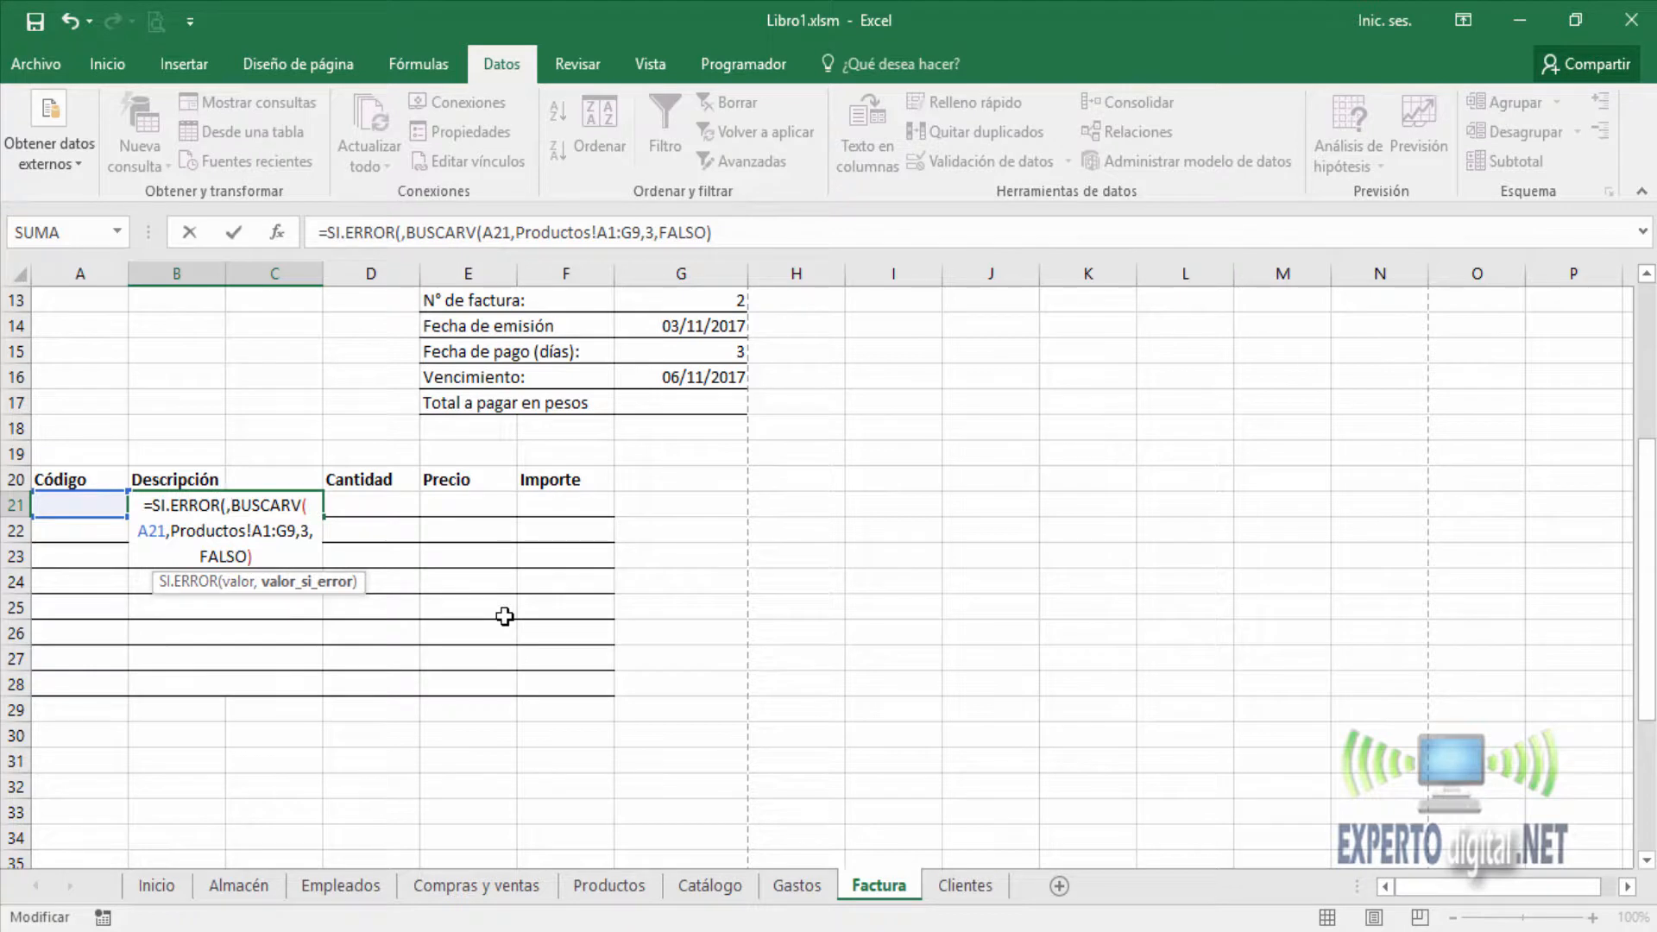
pyautogui.press('BackSpace')
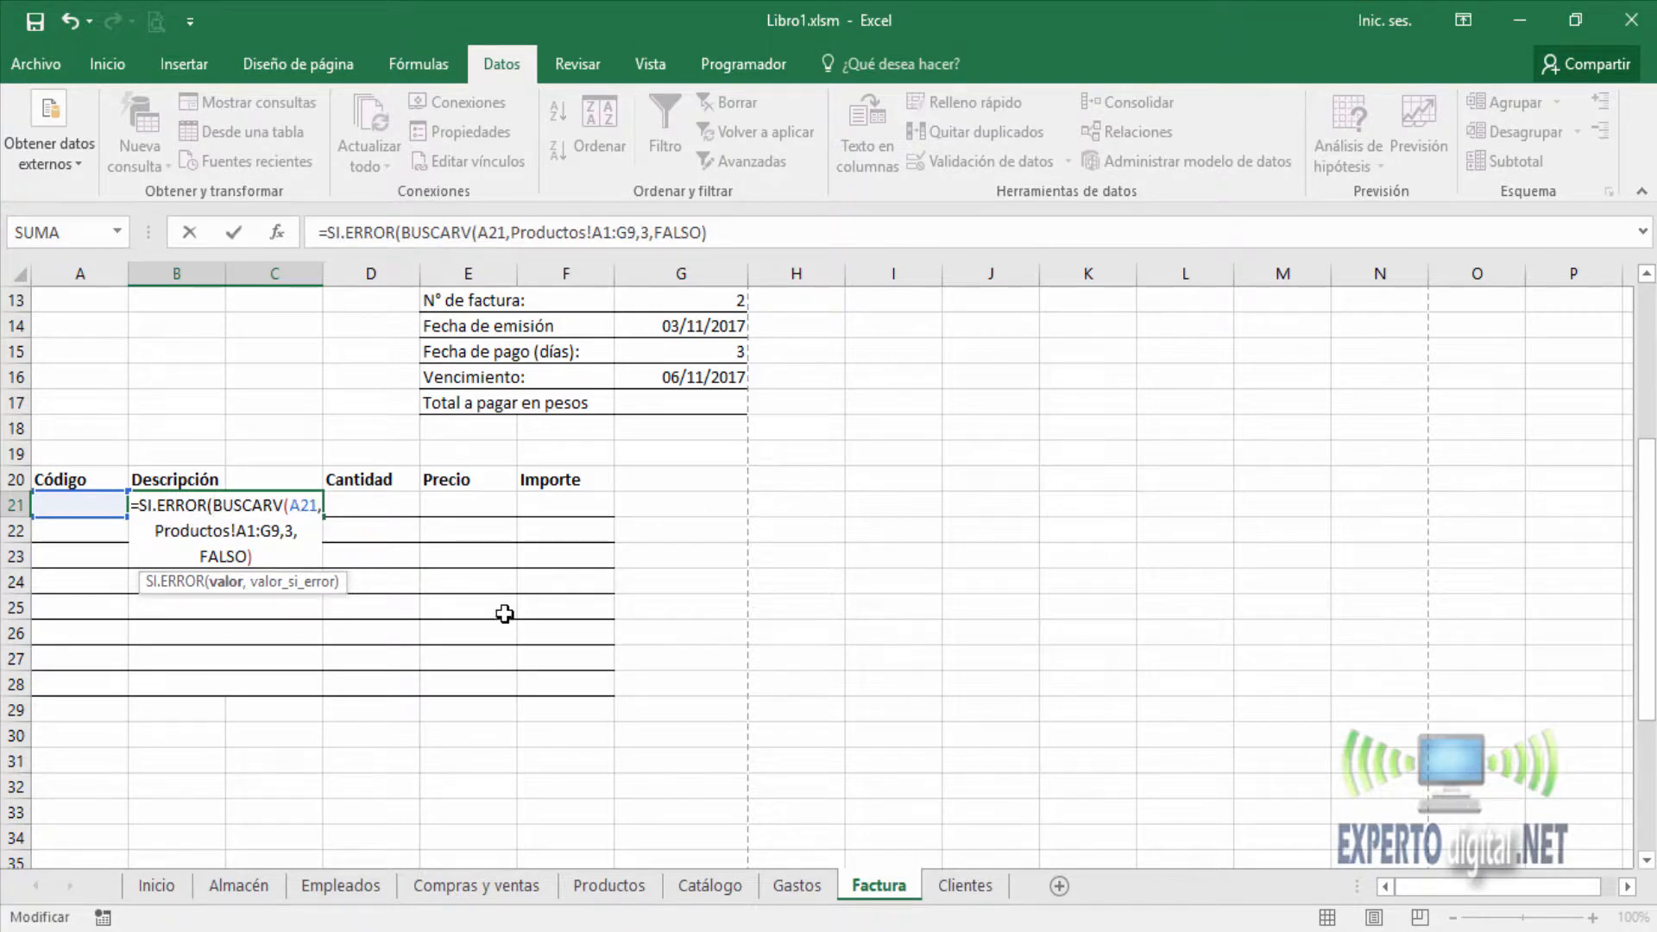
pyautogui.click(283, 556)
pyautogui.write(',')
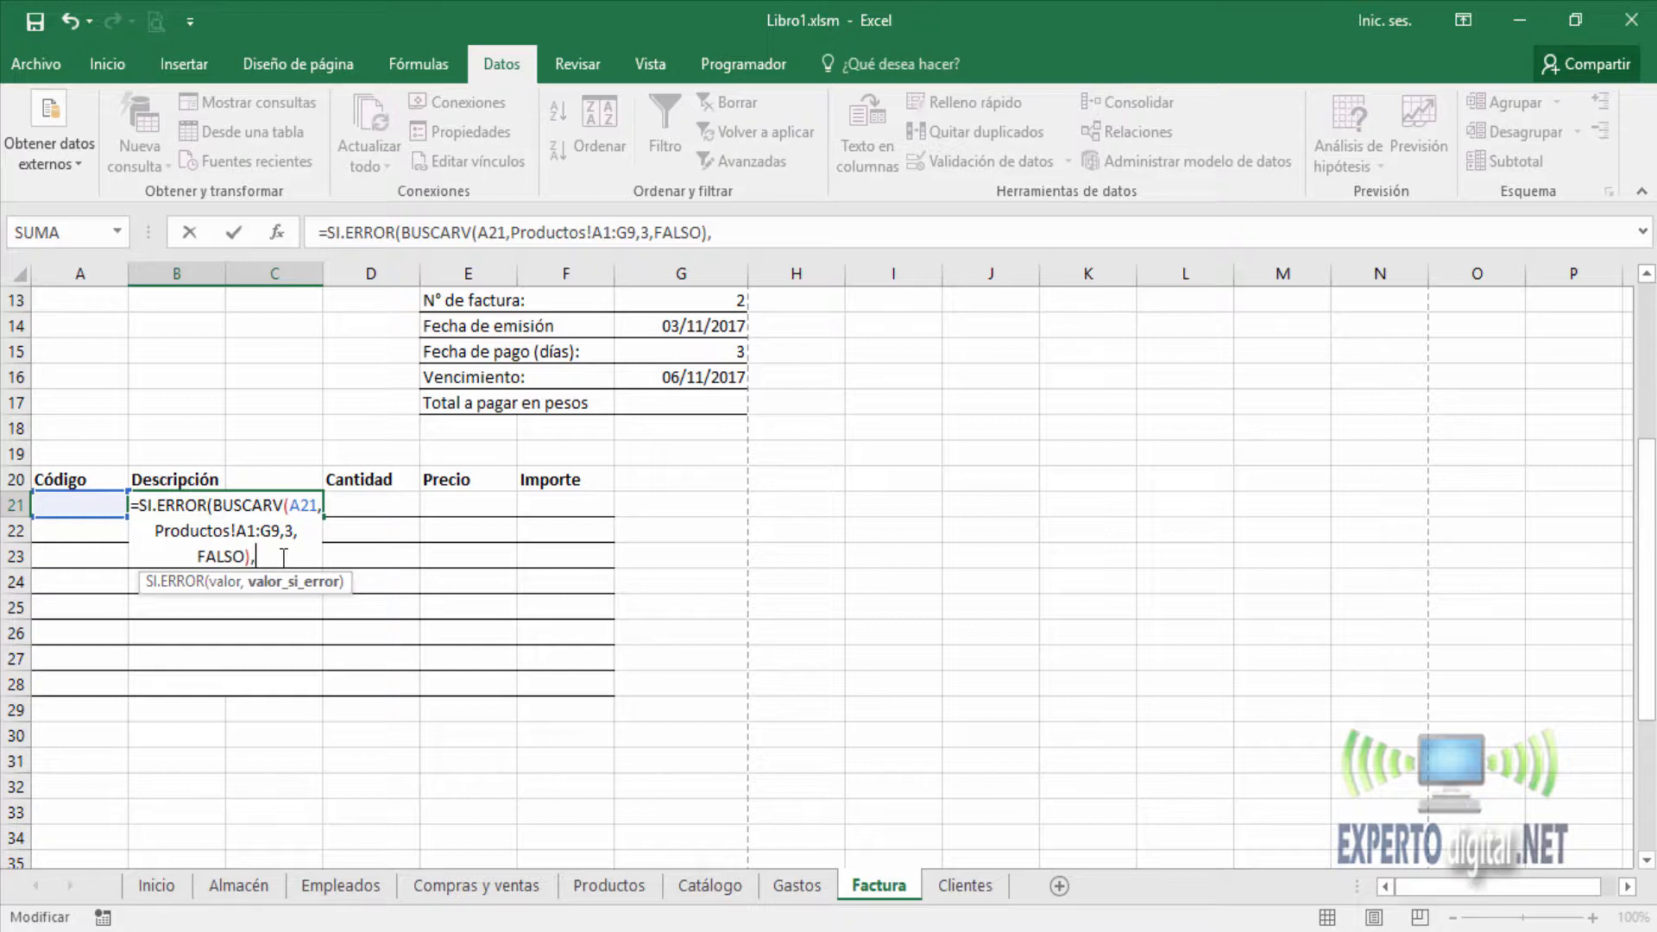
pyautogui.write('""))')
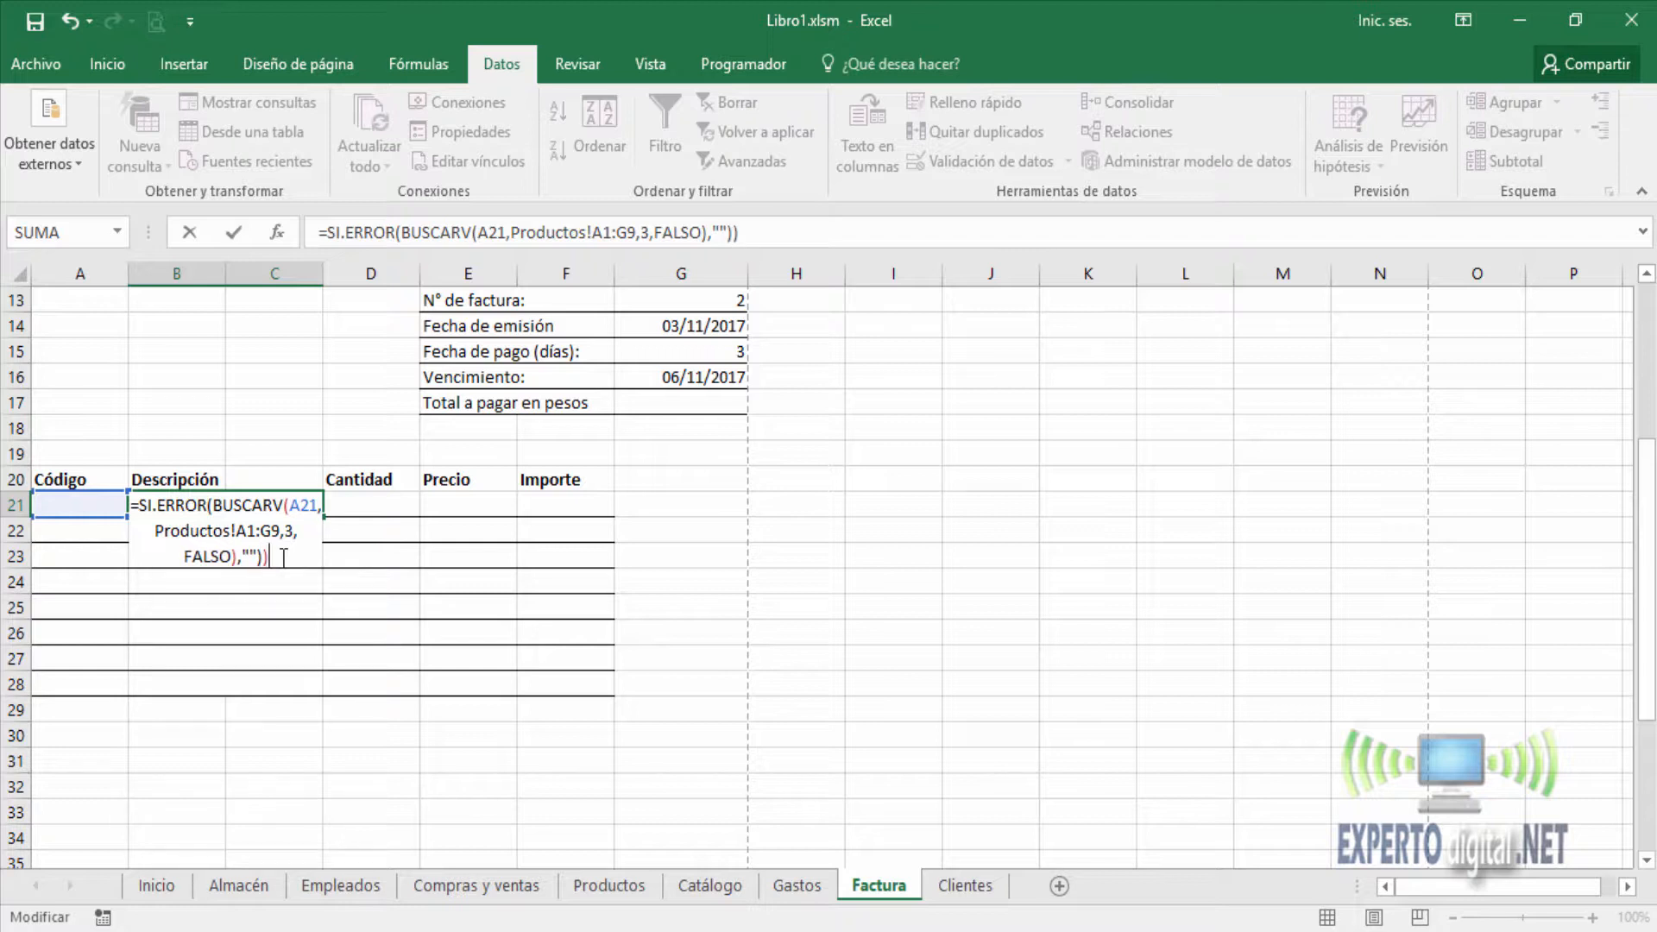
pyautogui.press('BackSpace')
pyautogui.press('BackSpace')
pyautogui.write(')')
pyautogui.press('Return')
pyautogui.press('Up')
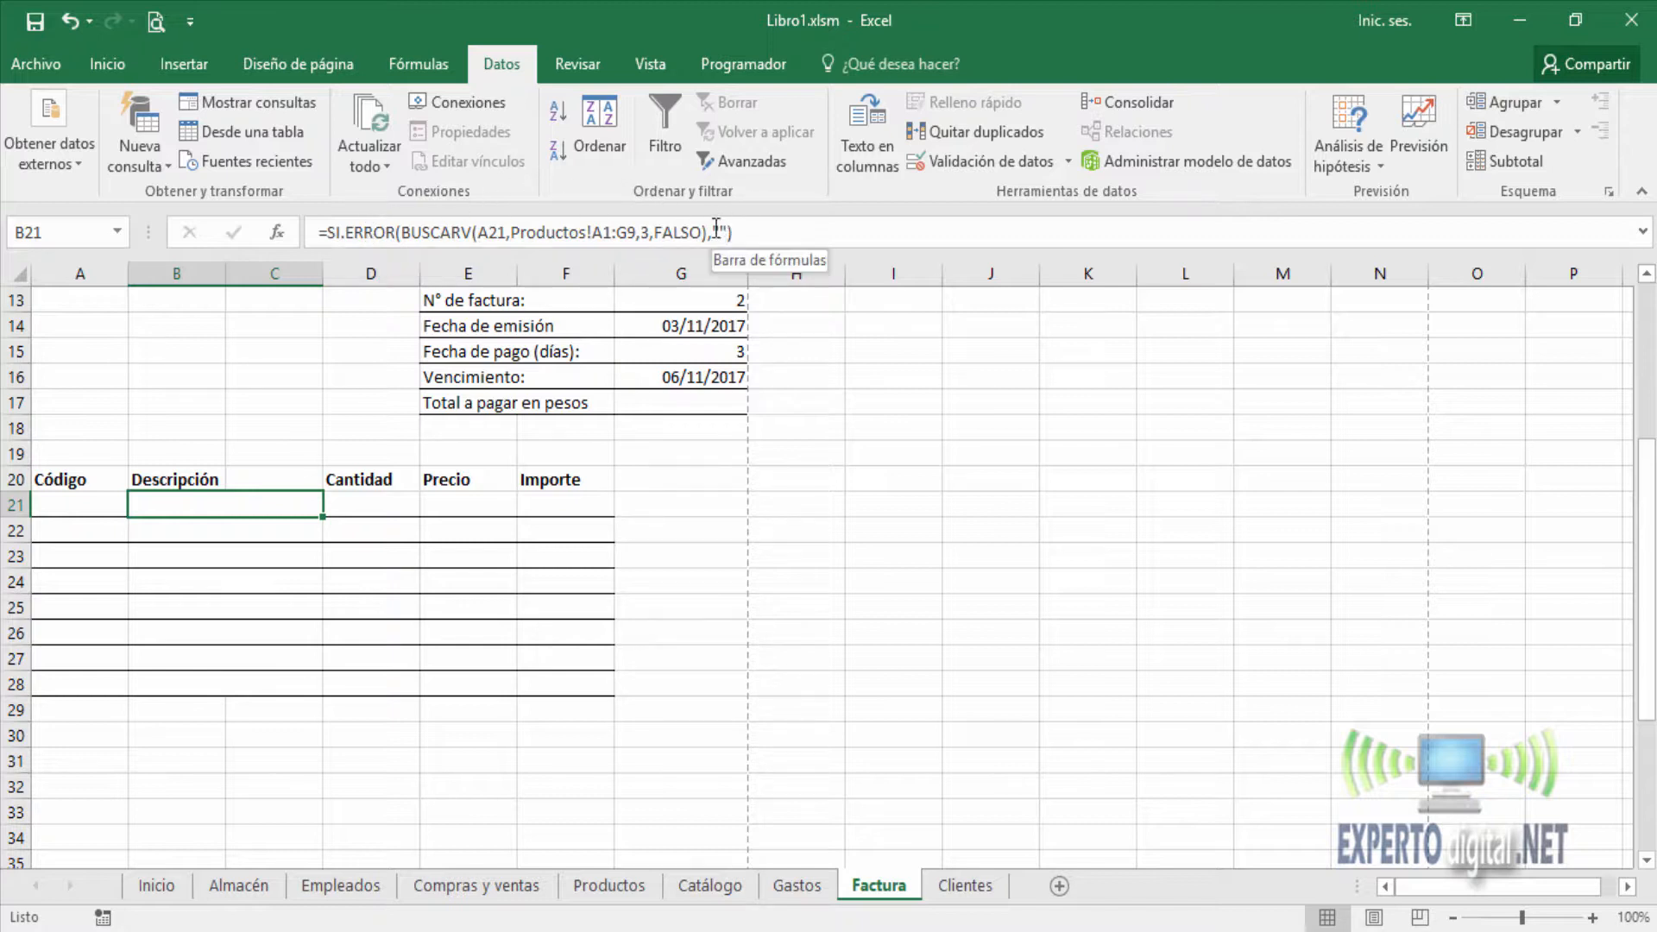
# Step: Choose product code CalM1P1 from the dropdown list in Código cell A21
pyautogui.click(102, 505)
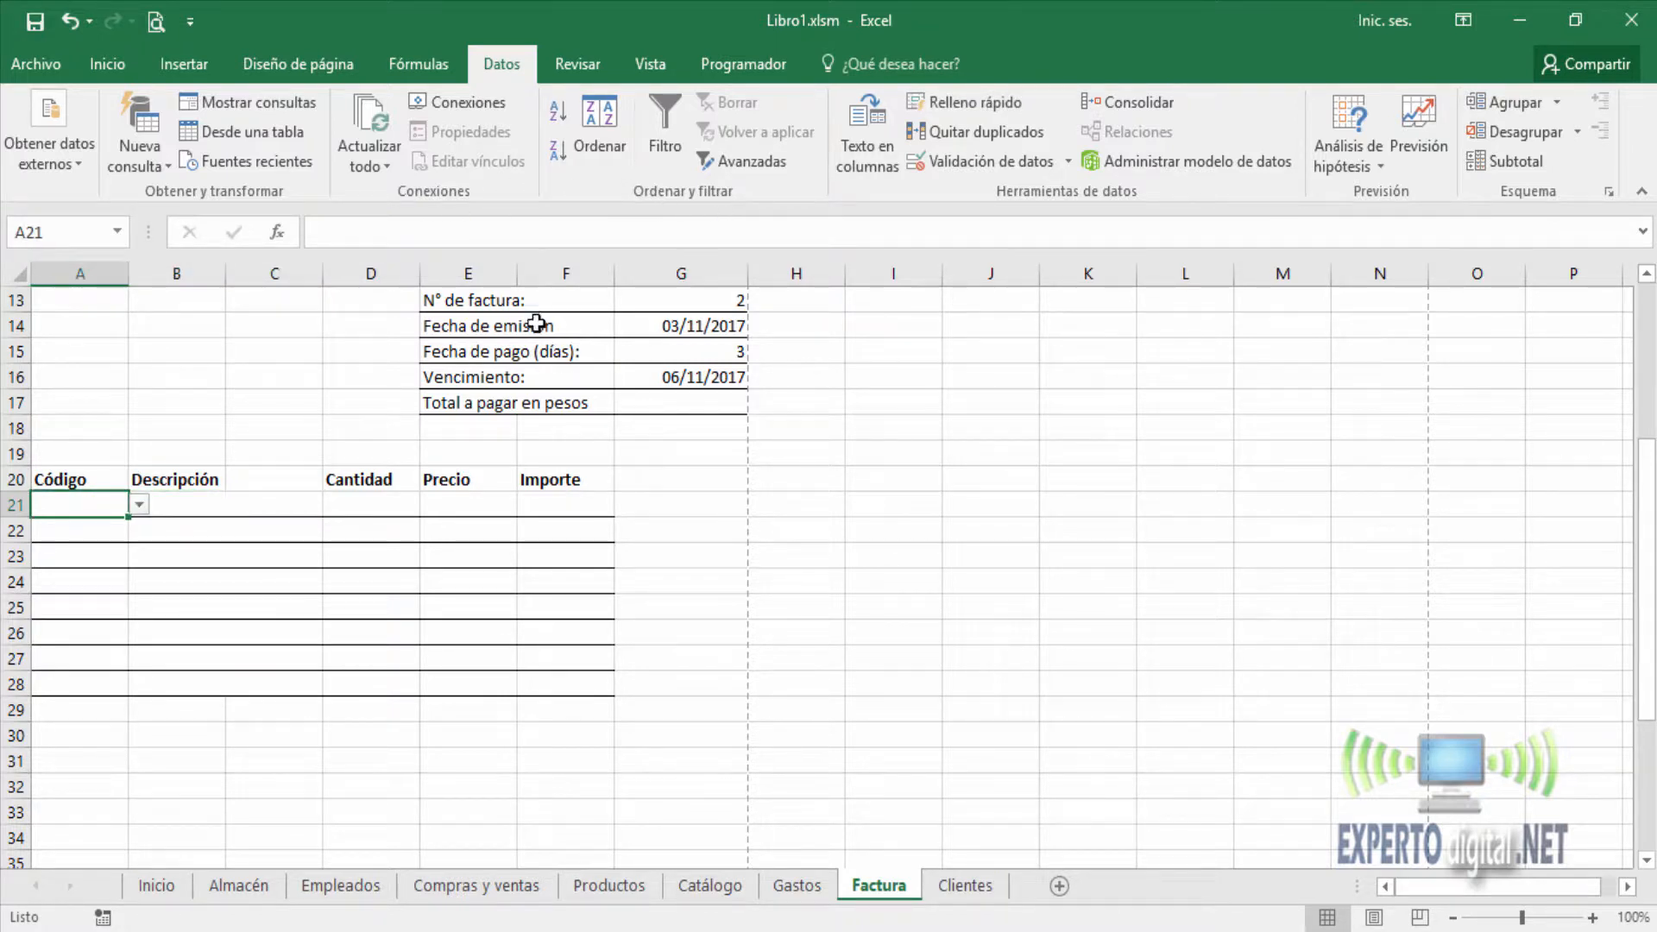
pyautogui.click(138, 504)
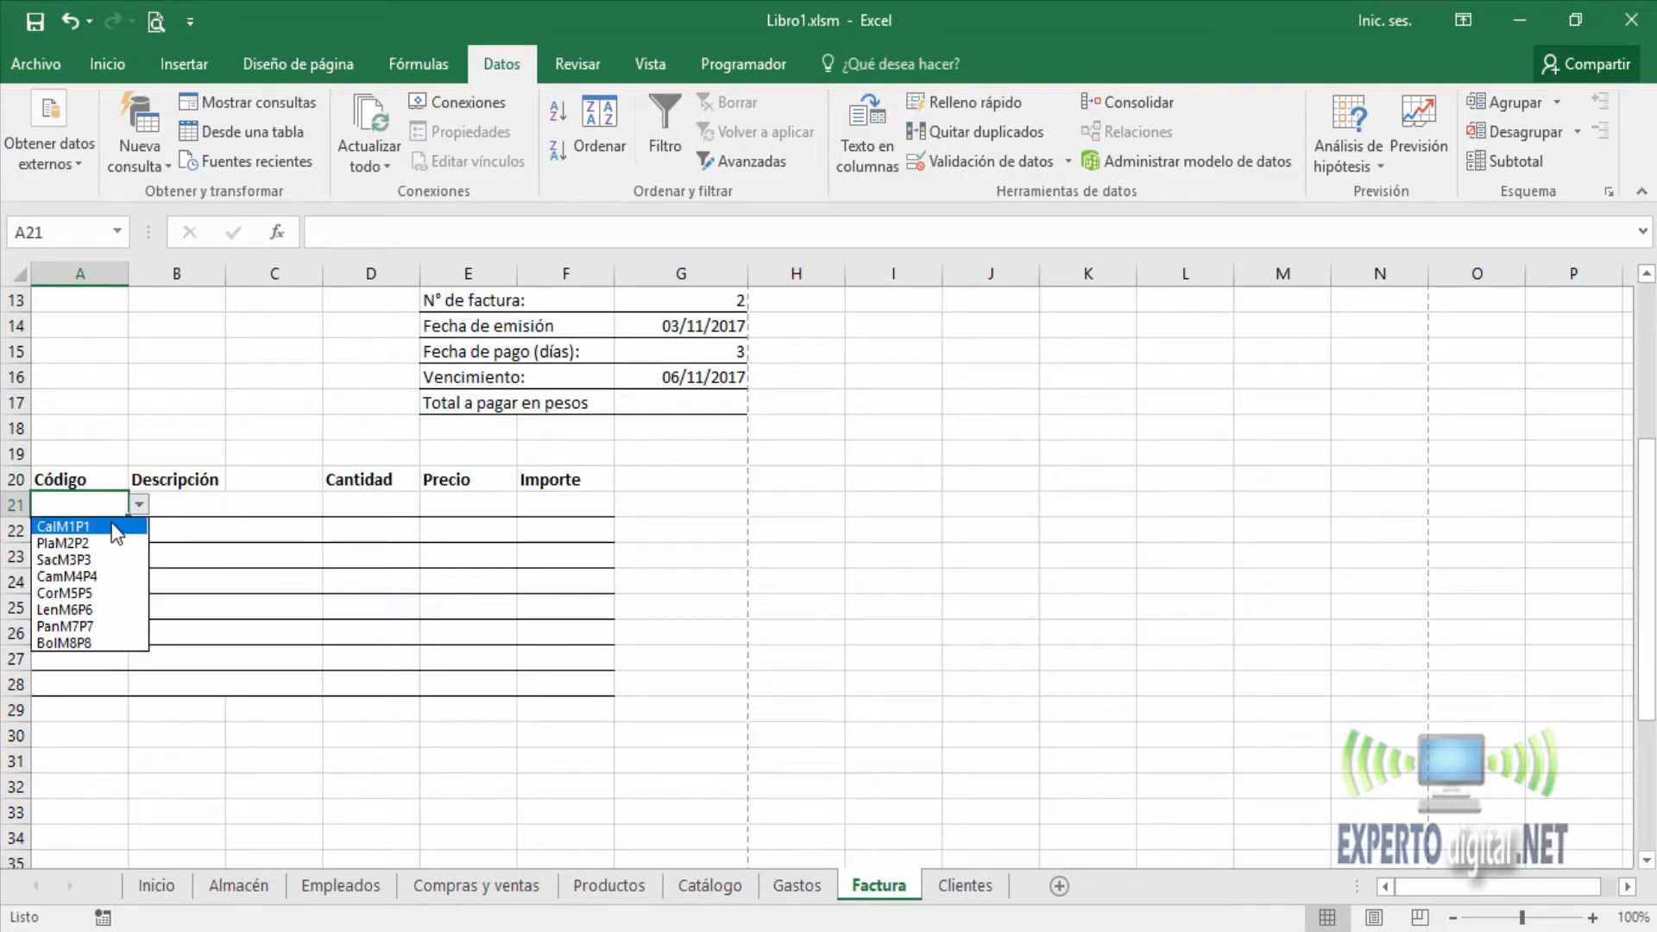
pyautogui.click(116, 528)
pyautogui.click(207, 507)
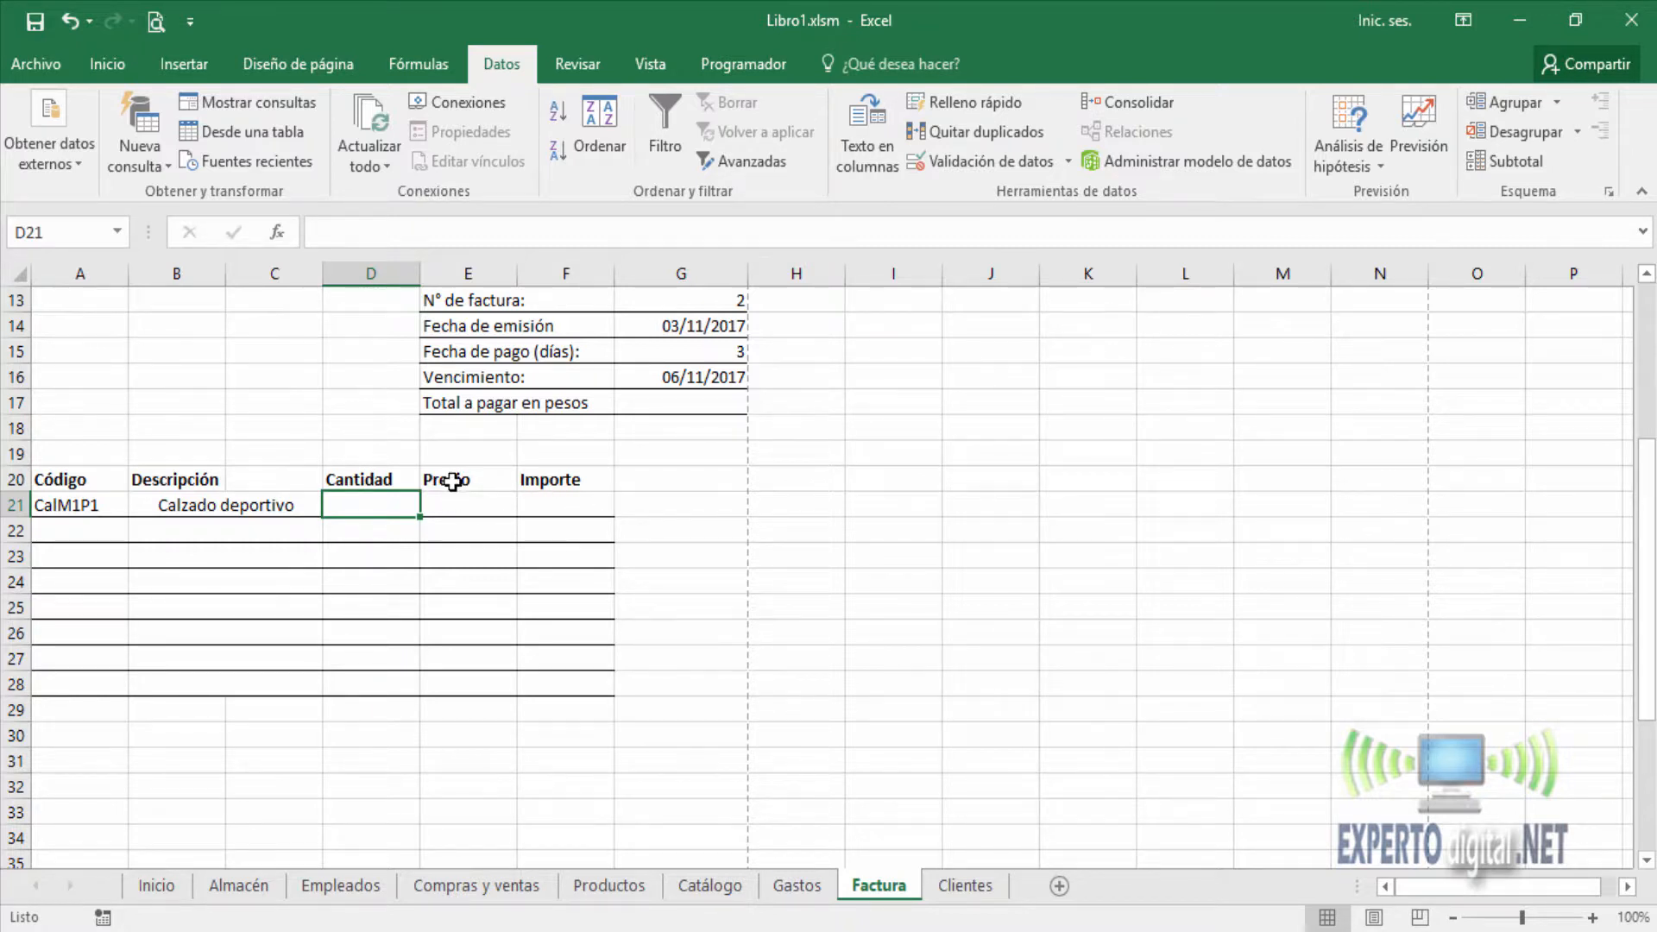
# Step: Move the Precio and Importe block E20:F28 one column over to F20:G28, freeing column E beside Cantidad
pyautogui.moveTo(452, 480); pyautogui.dragTo(535, 686)
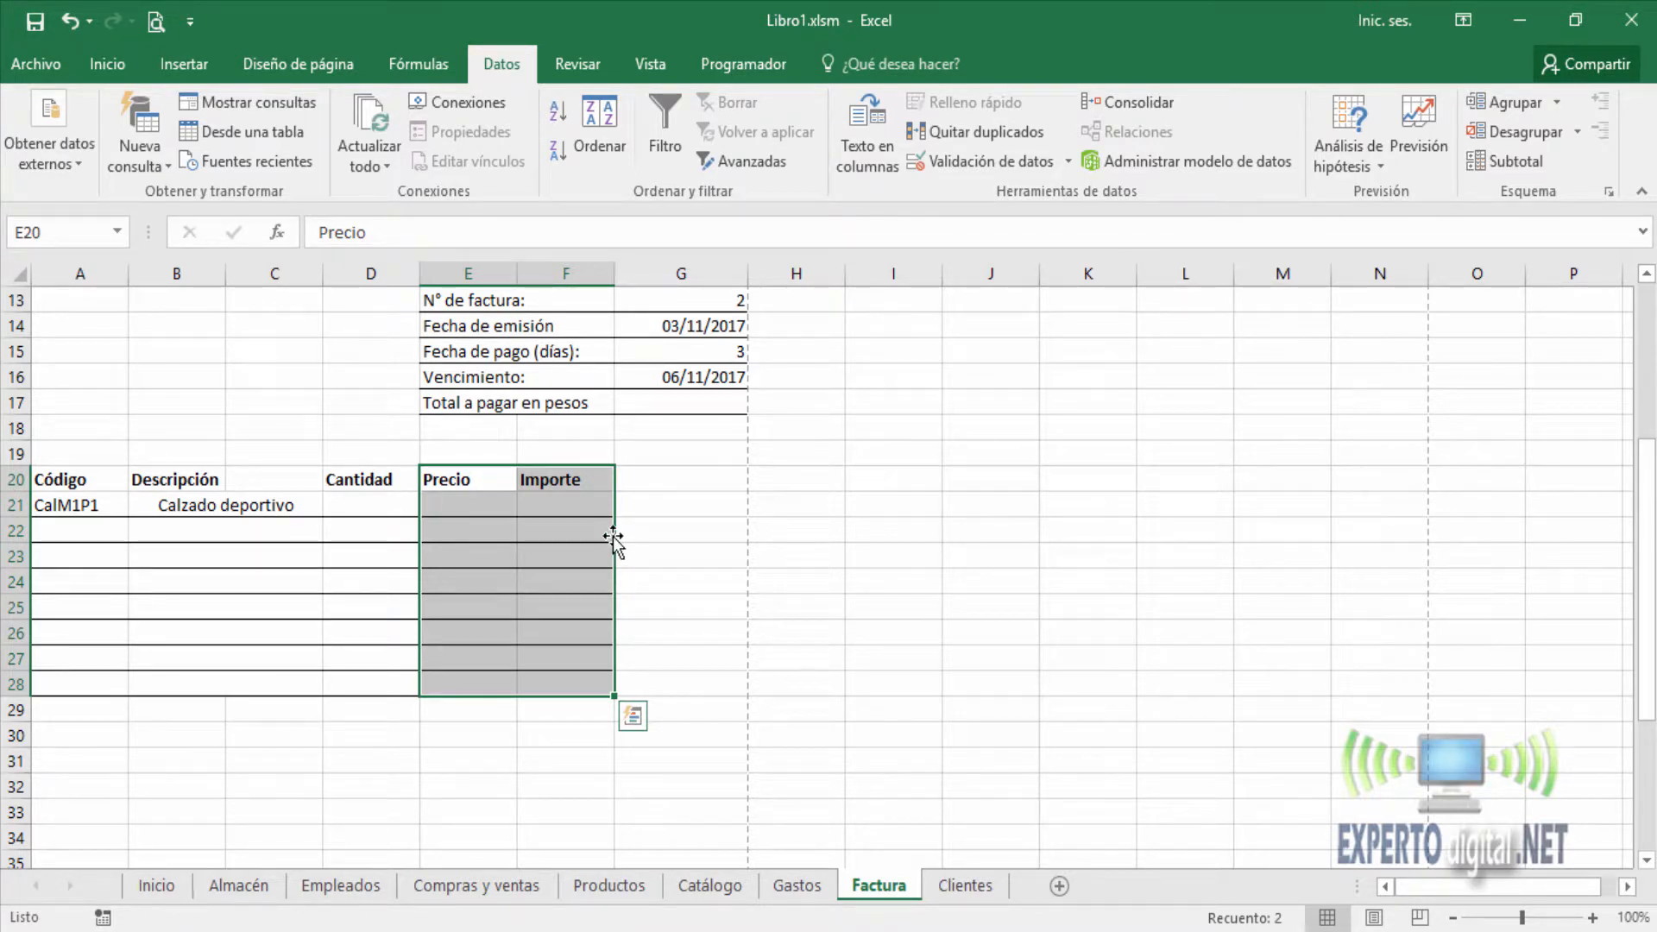
pyautogui.moveTo(613, 536); pyautogui.dragTo(666, 538)
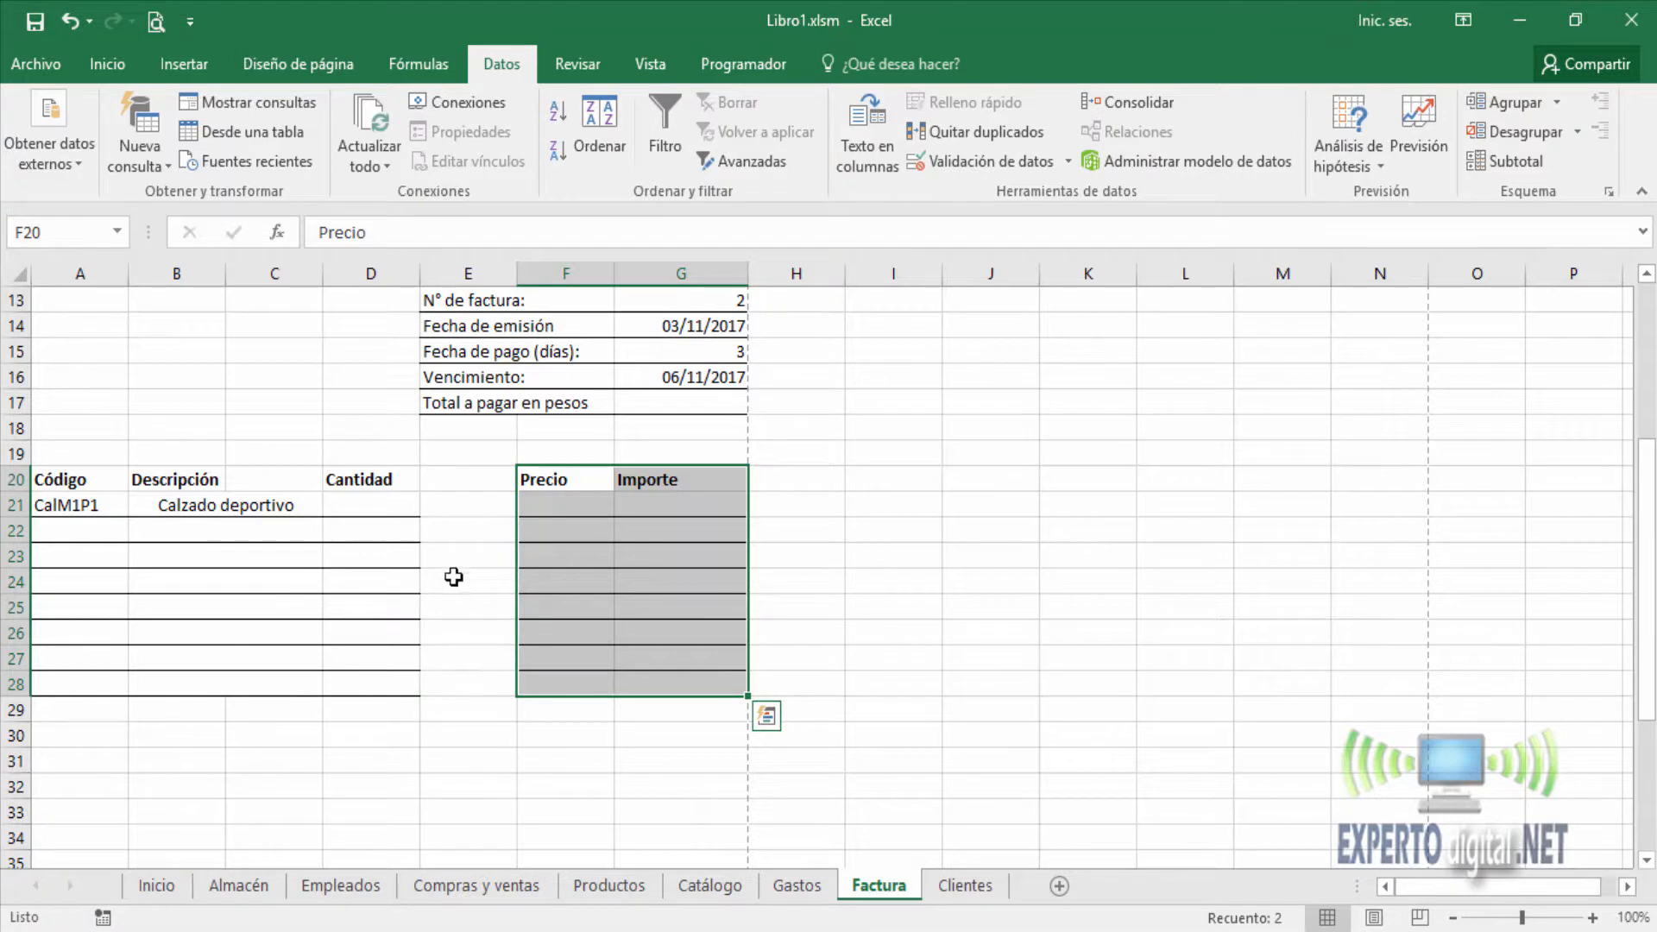
pyautogui.click(467, 474)
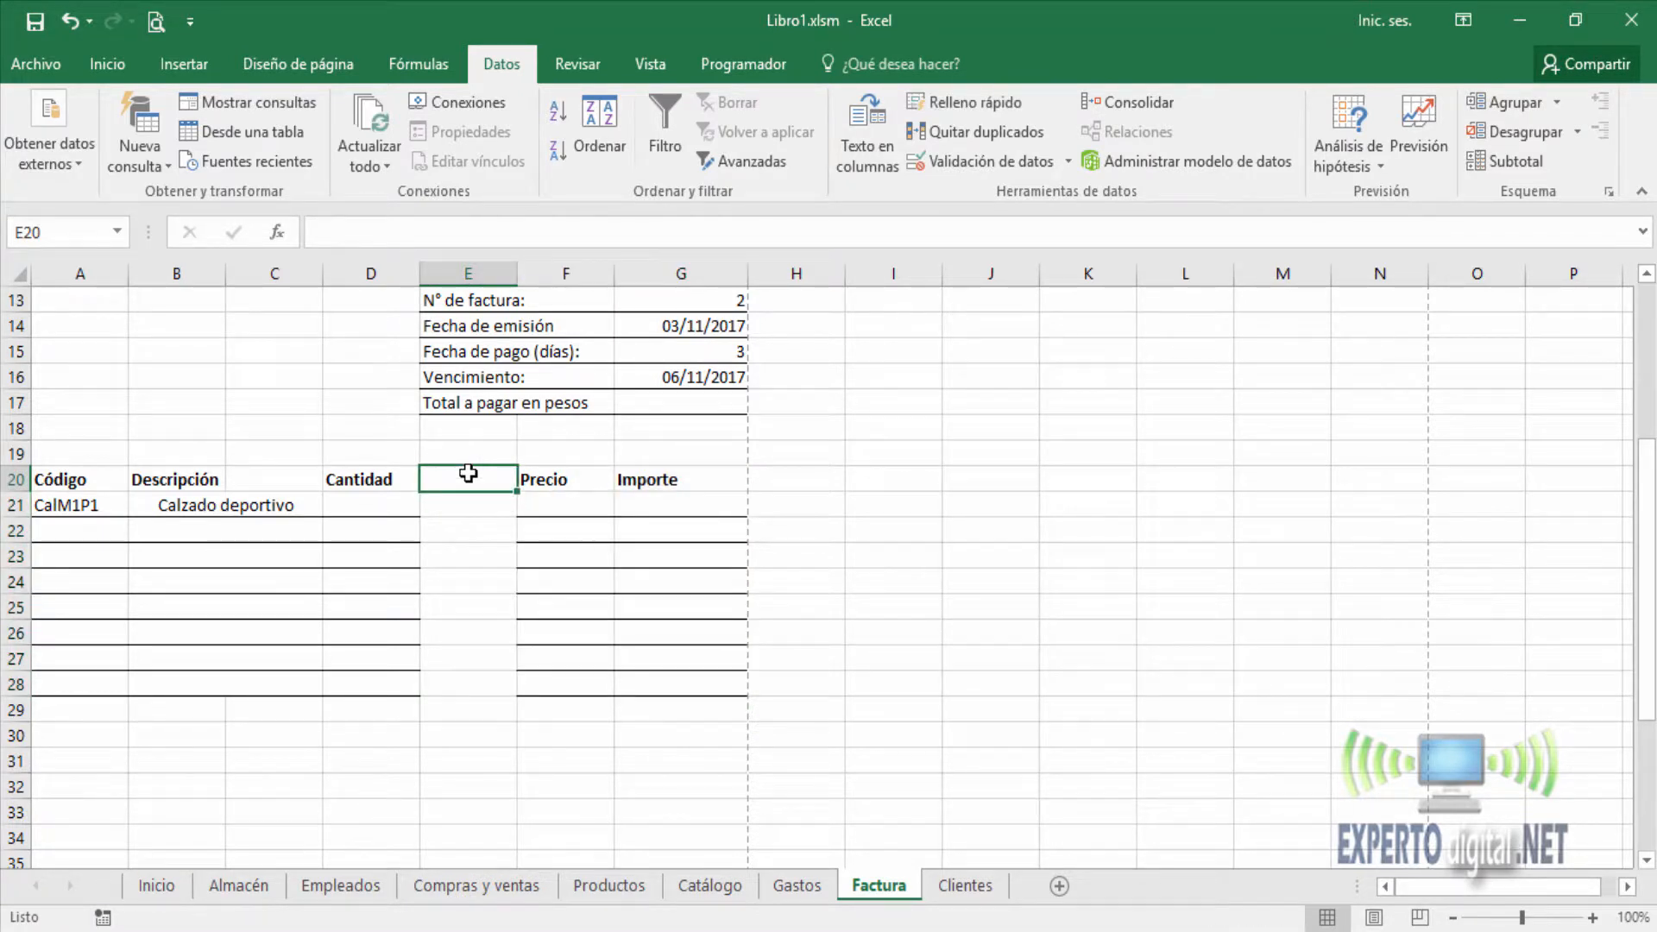
pyautogui.click(484, 510)
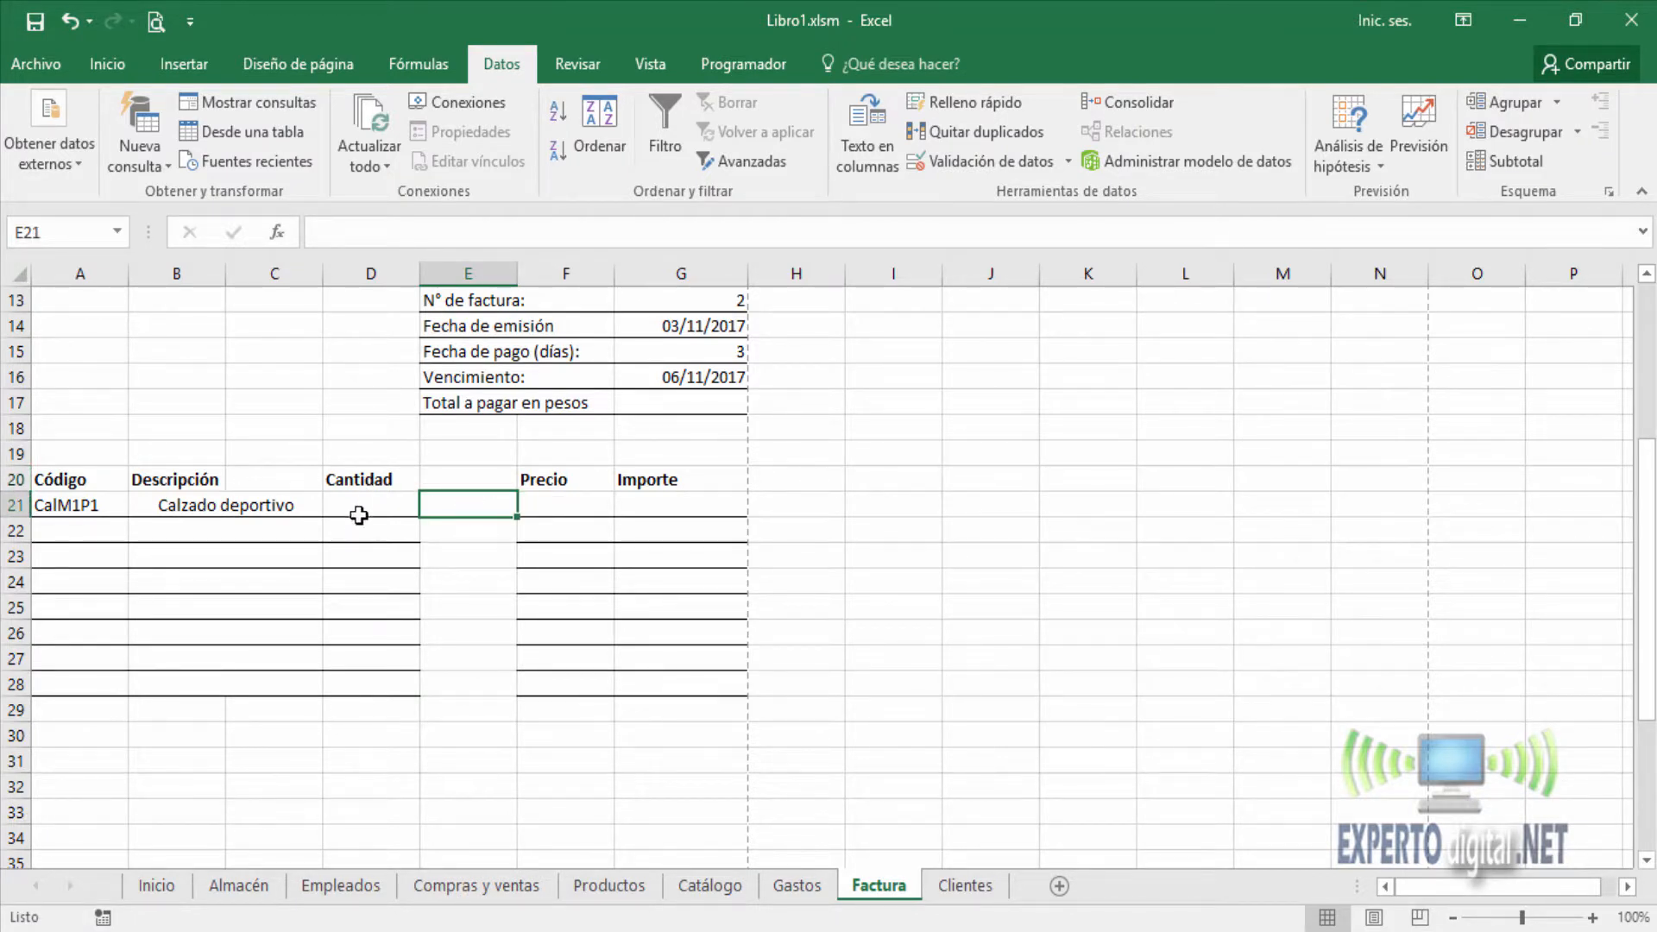
# Step: Enter a quantity of 1 in Cantidad cell D21 and replace it with 2
pyautogui.press('Left')
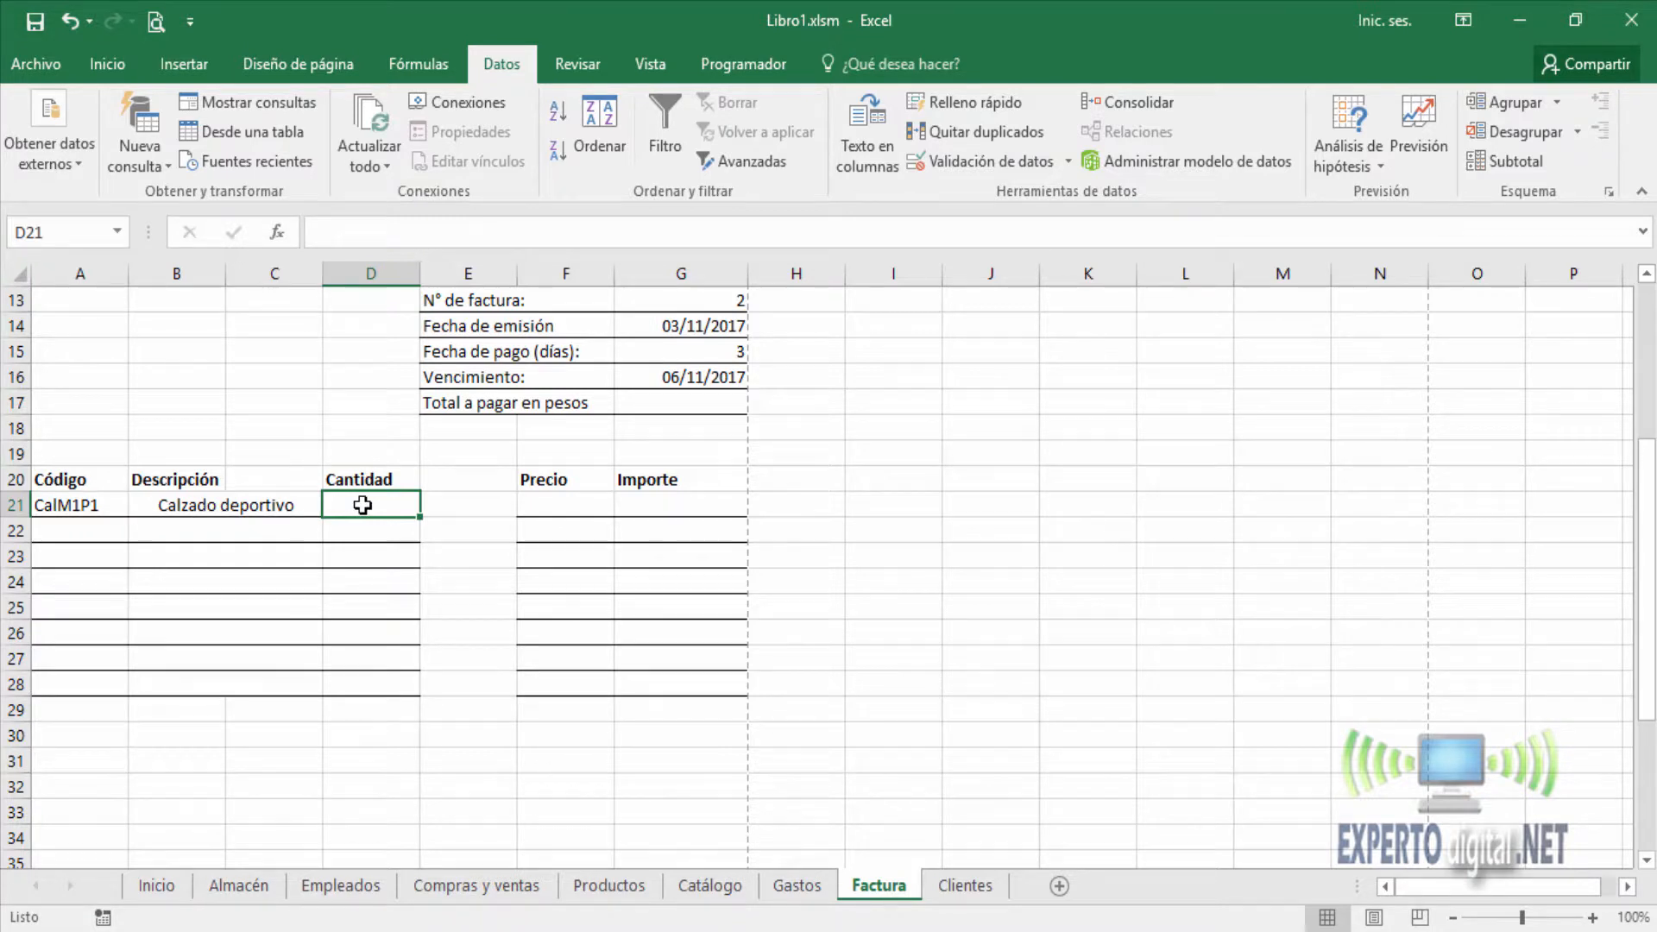
pyautogui.write('1')
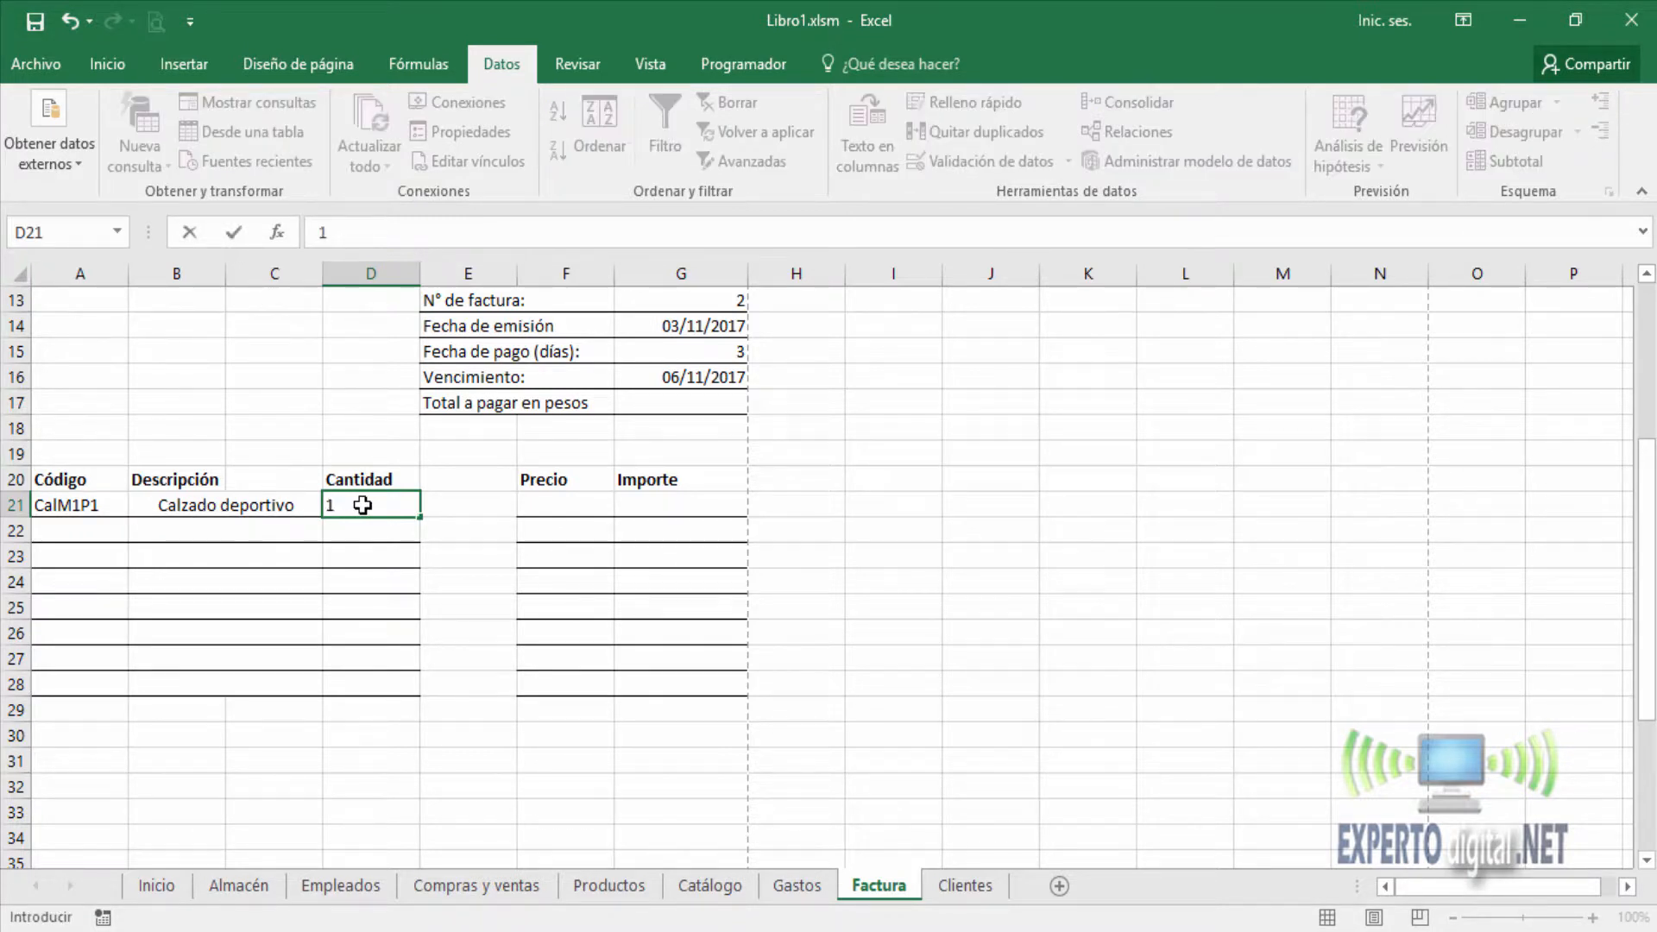
pyautogui.press('Tab')
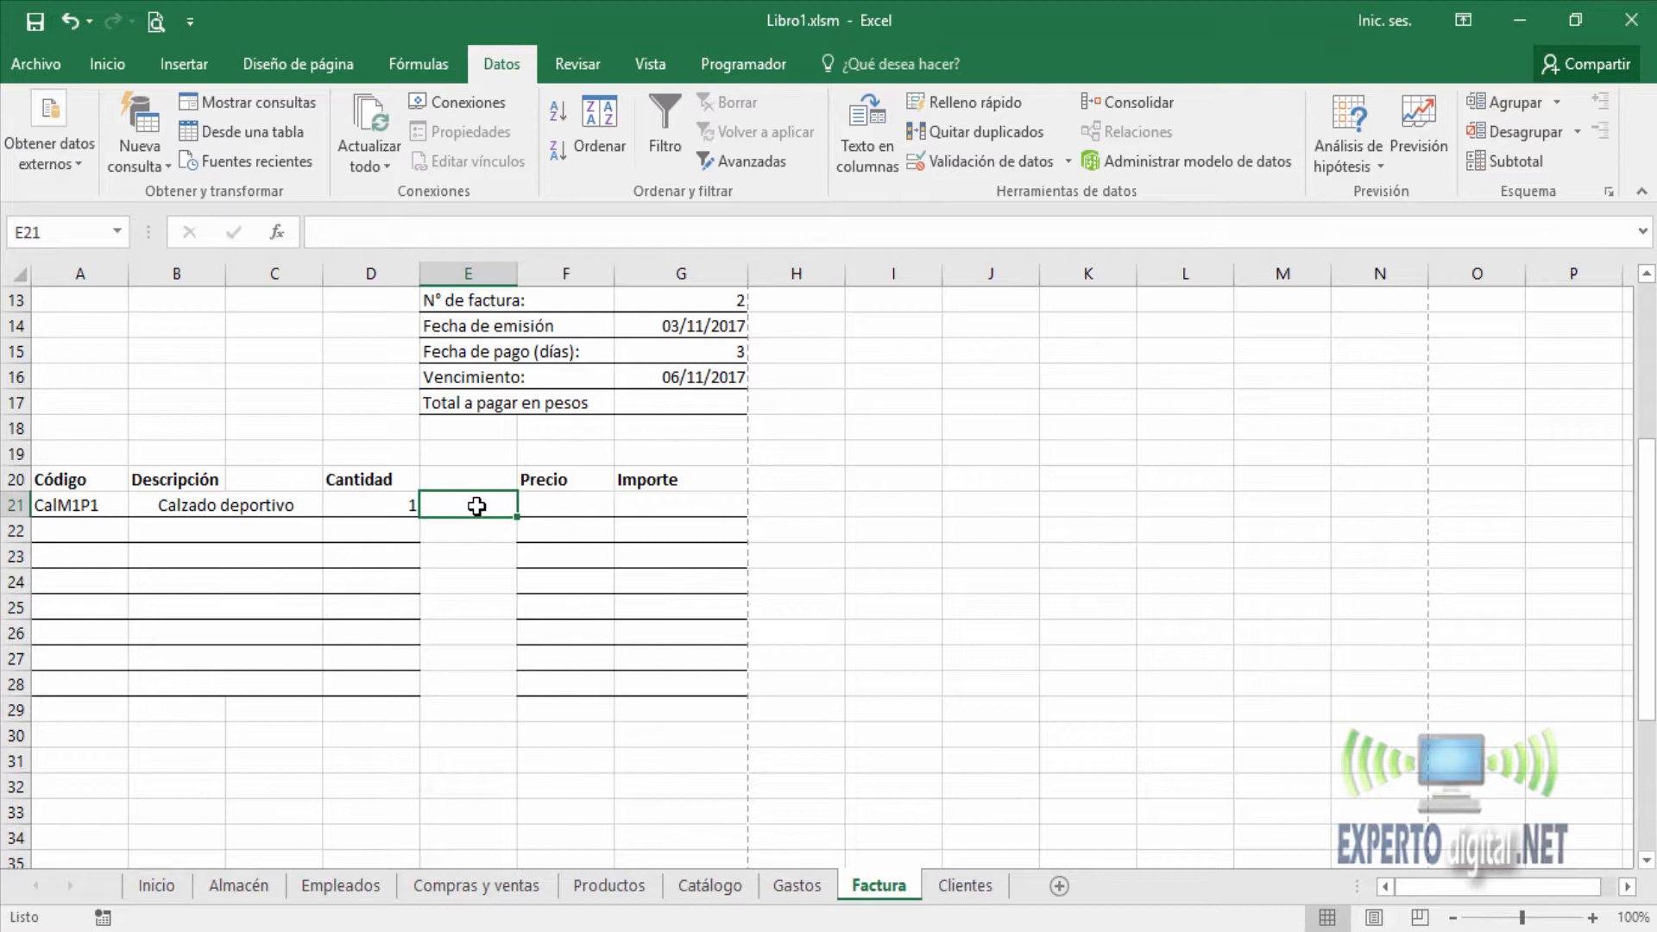
pyautogui.click(399, 507)
pyautogui.write('2')
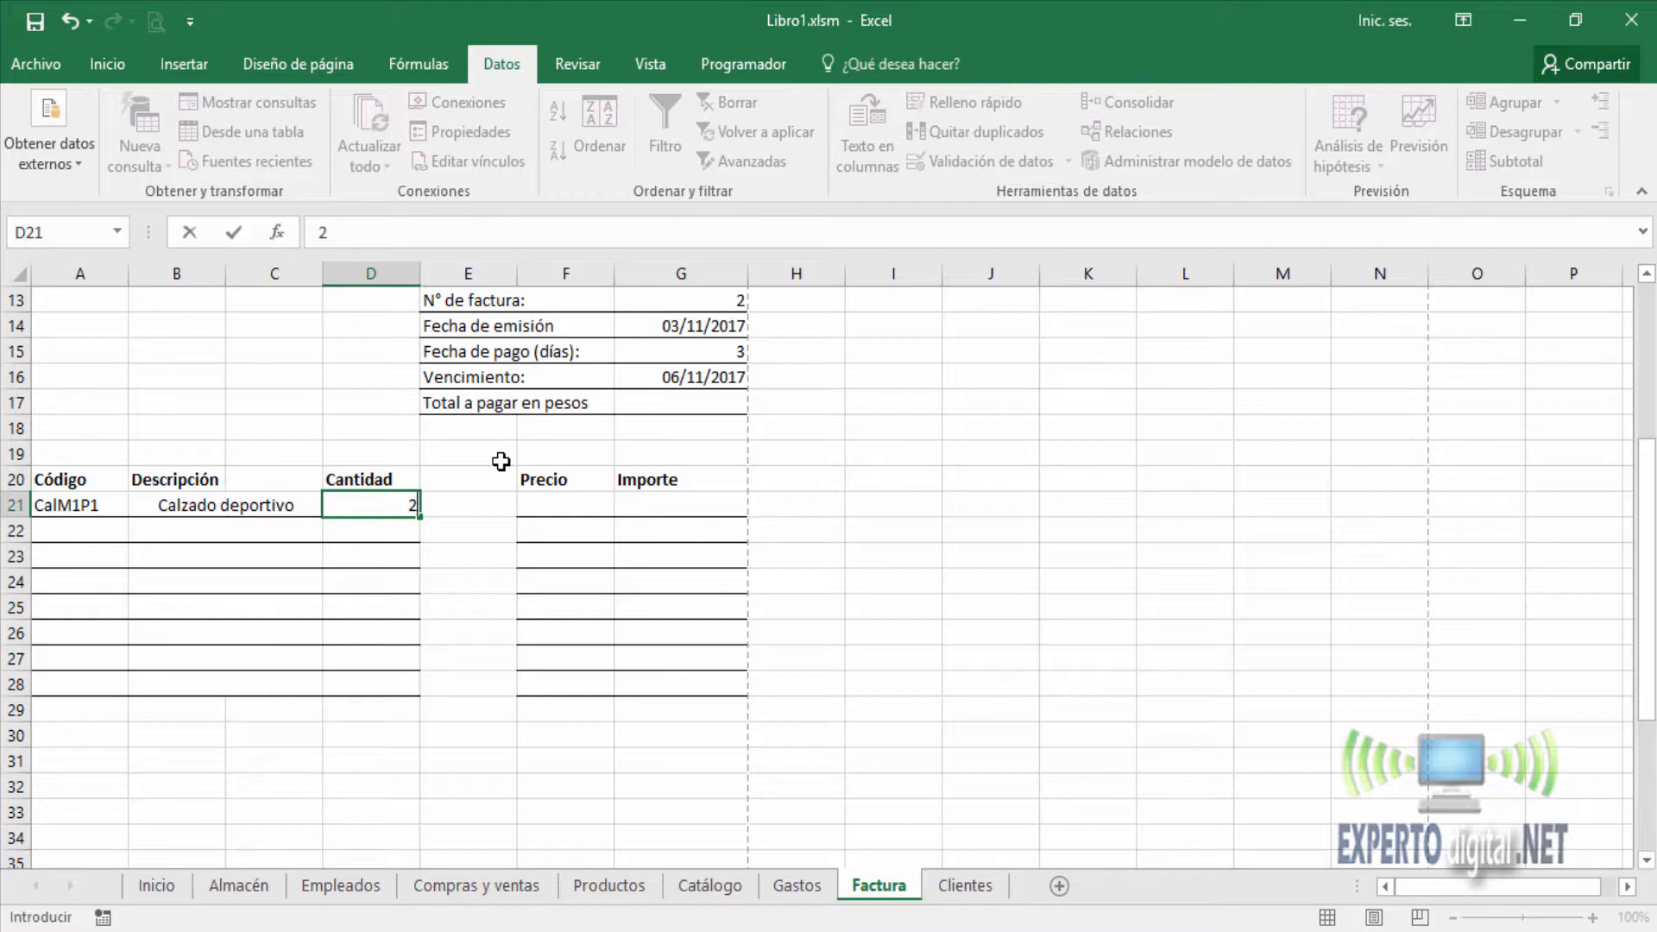
pyautogui.press('Tab')
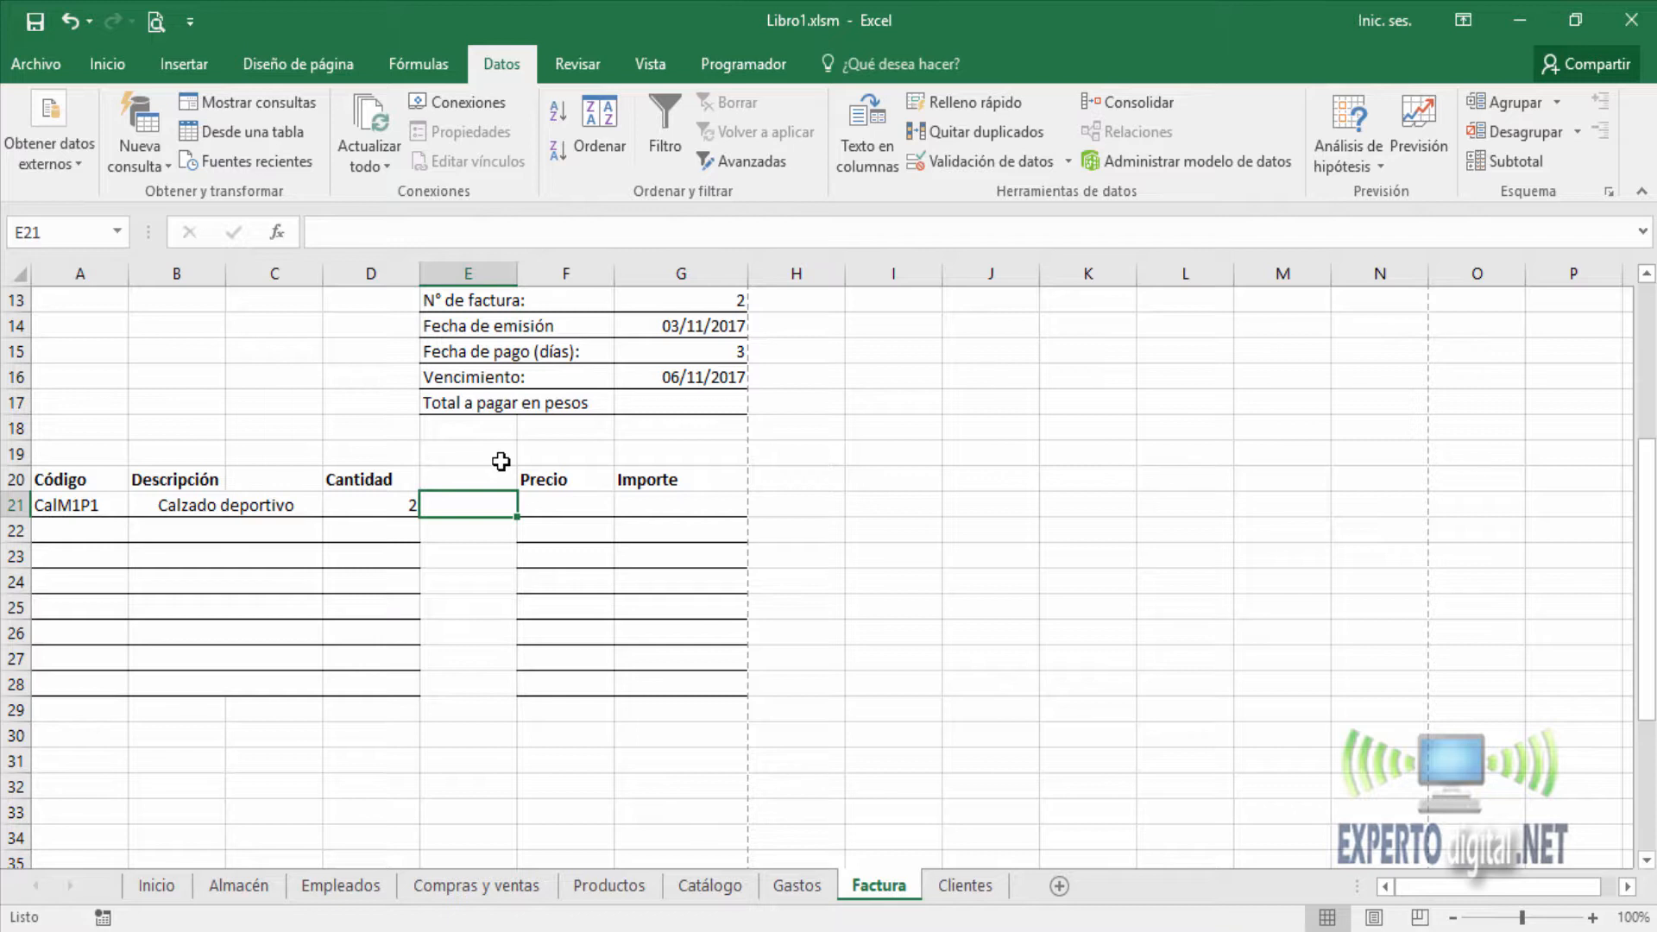
pyautogui.press('Left')
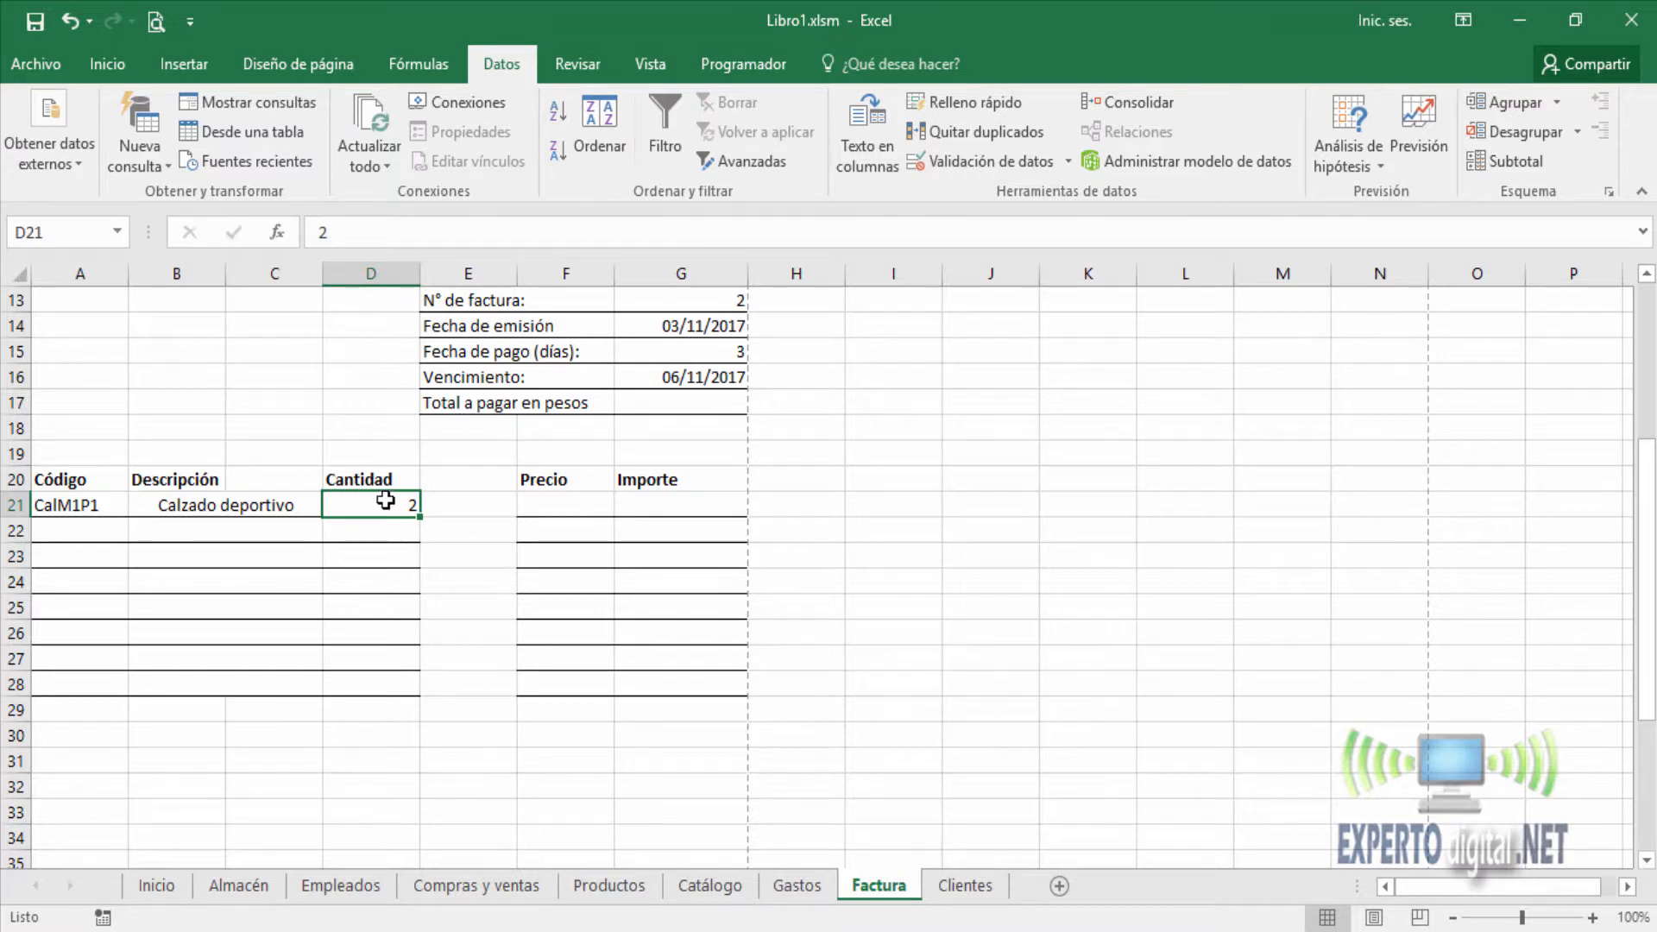
# Step: Begin an SI formula in E21 that returns an empty text ("") when D21<=0
pyautogui.click(479, 501)
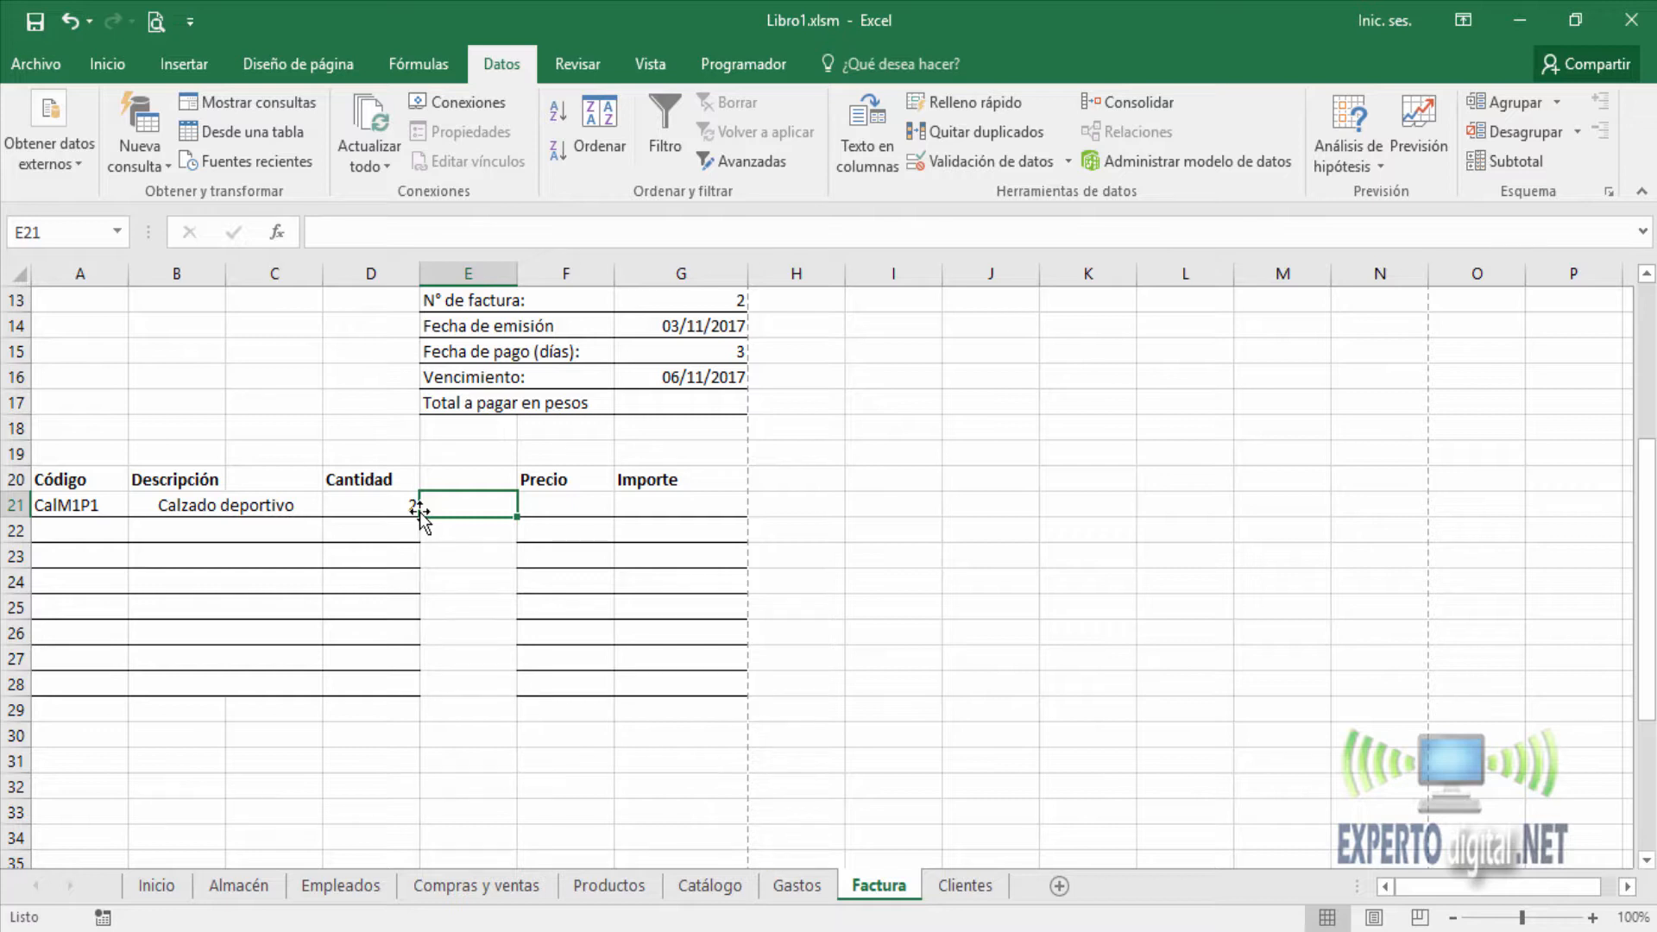
pyautogui.write('=si')
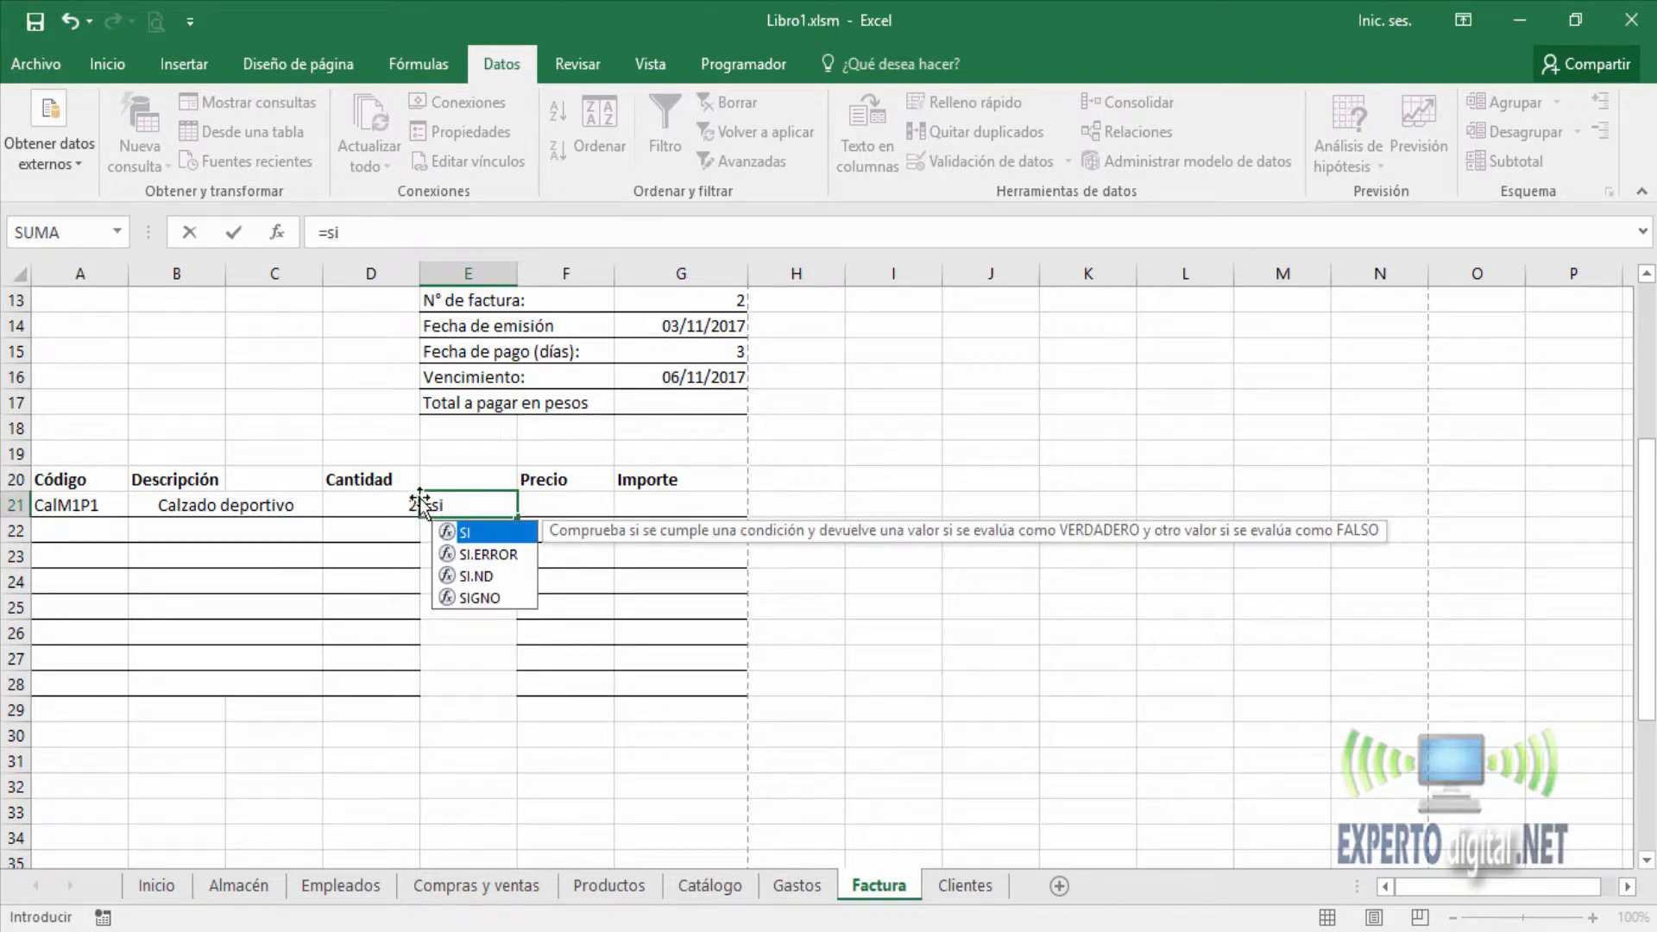
pyautogui.press('Tab')
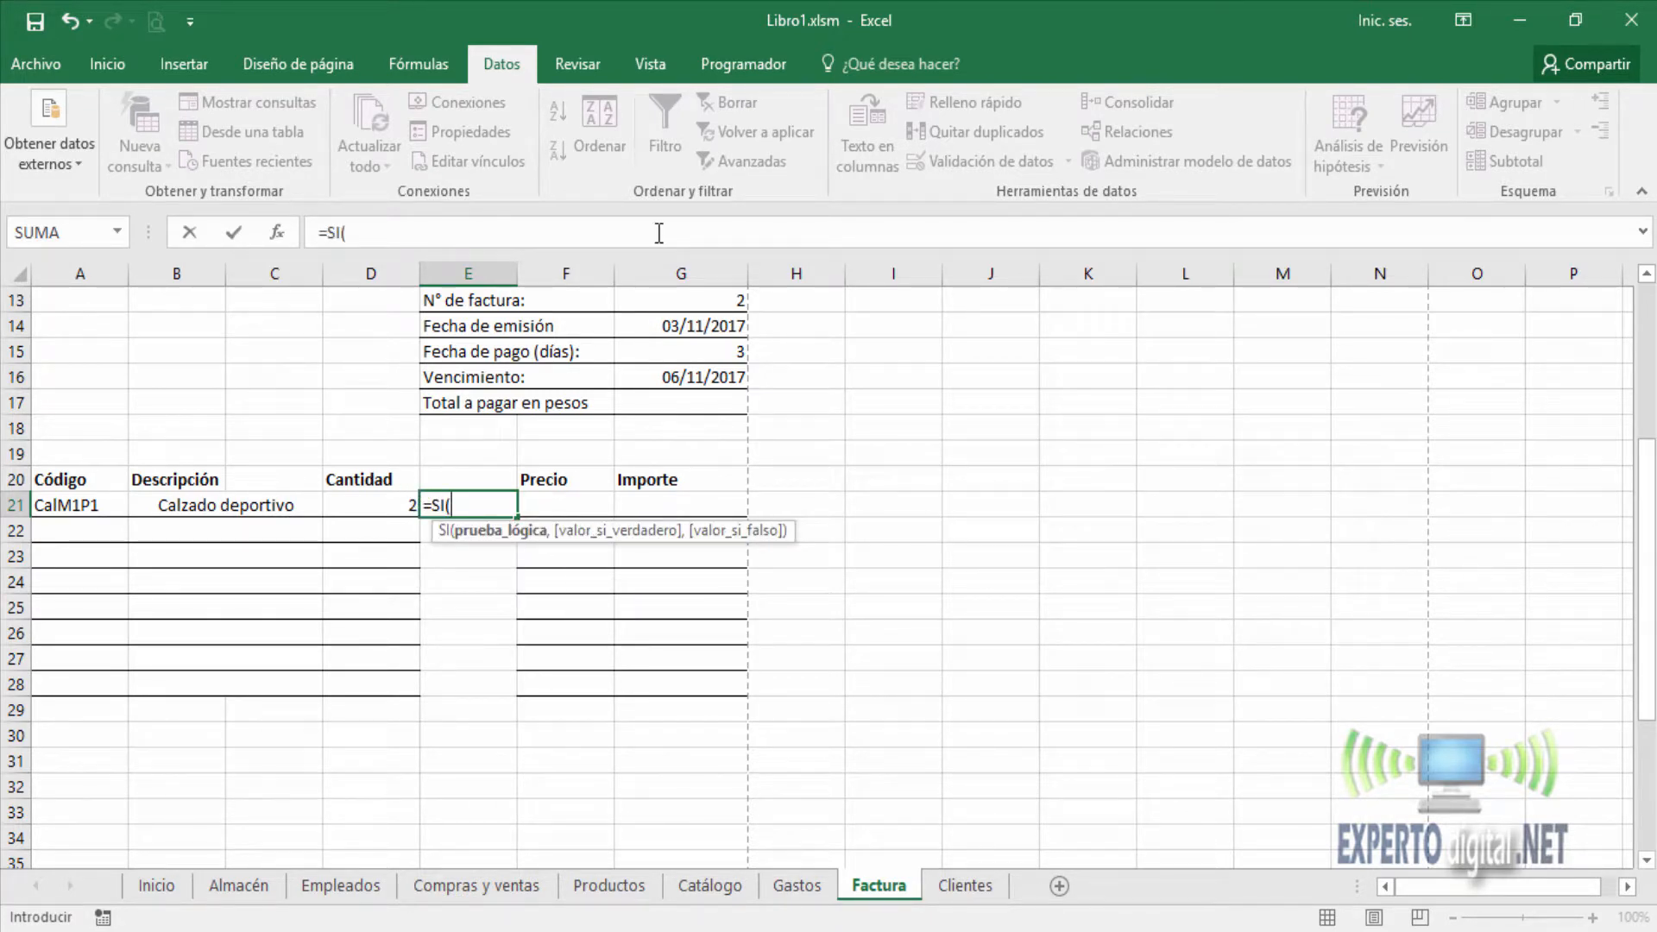
pyautogui.click(371, 501)
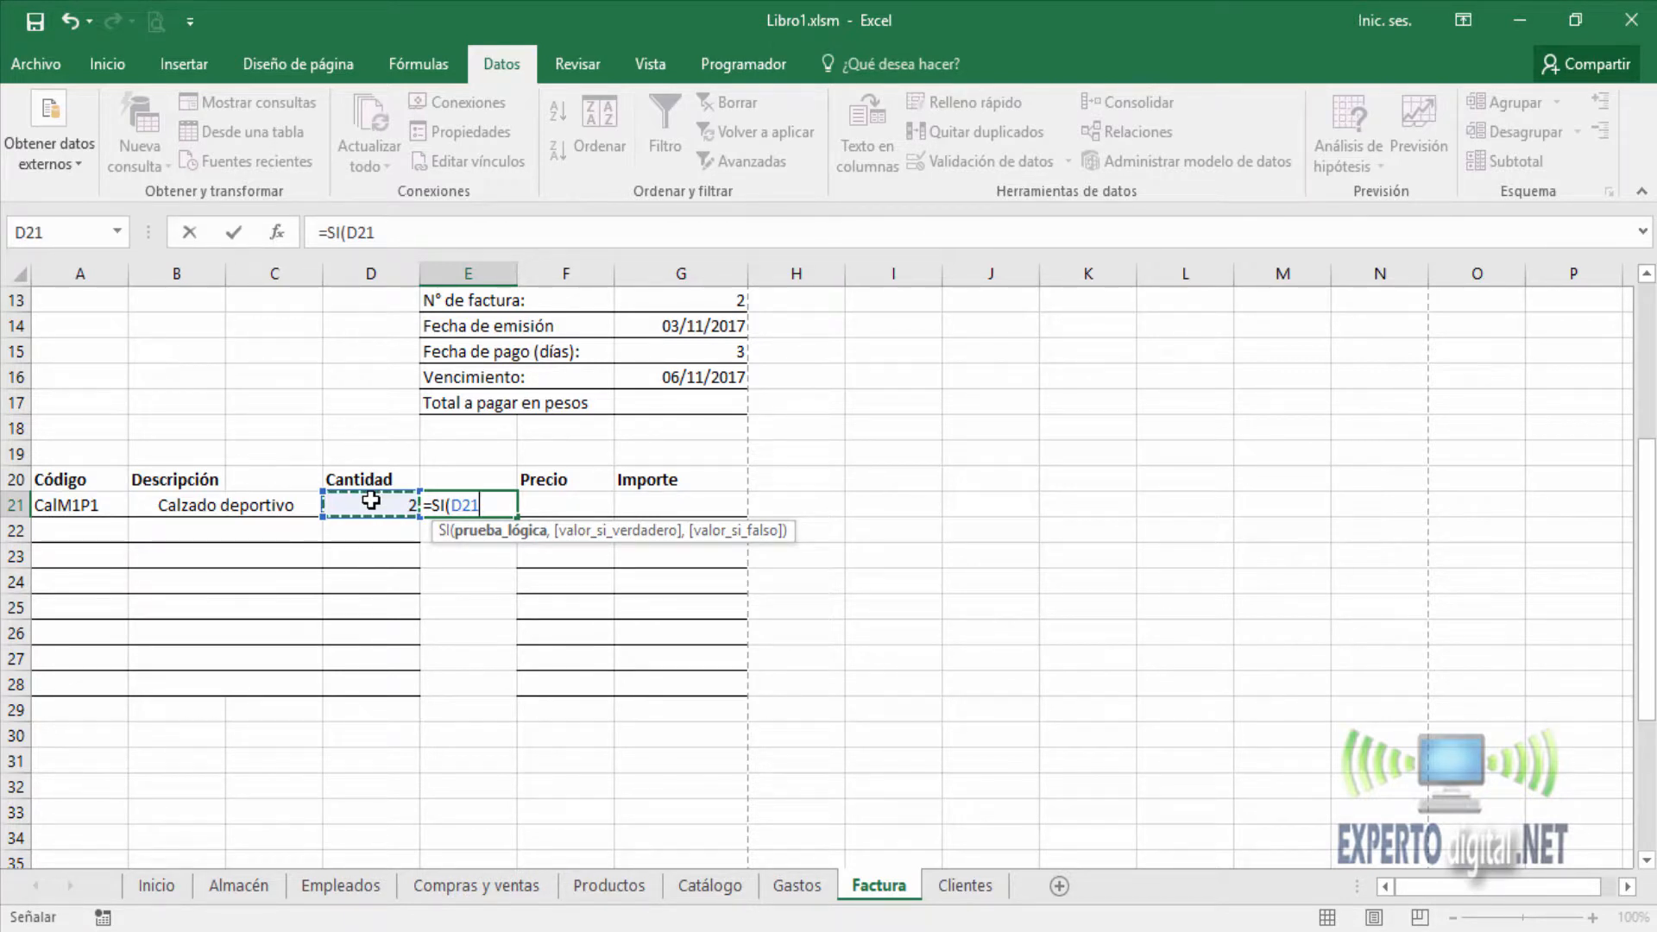
pyautogui.write('<')
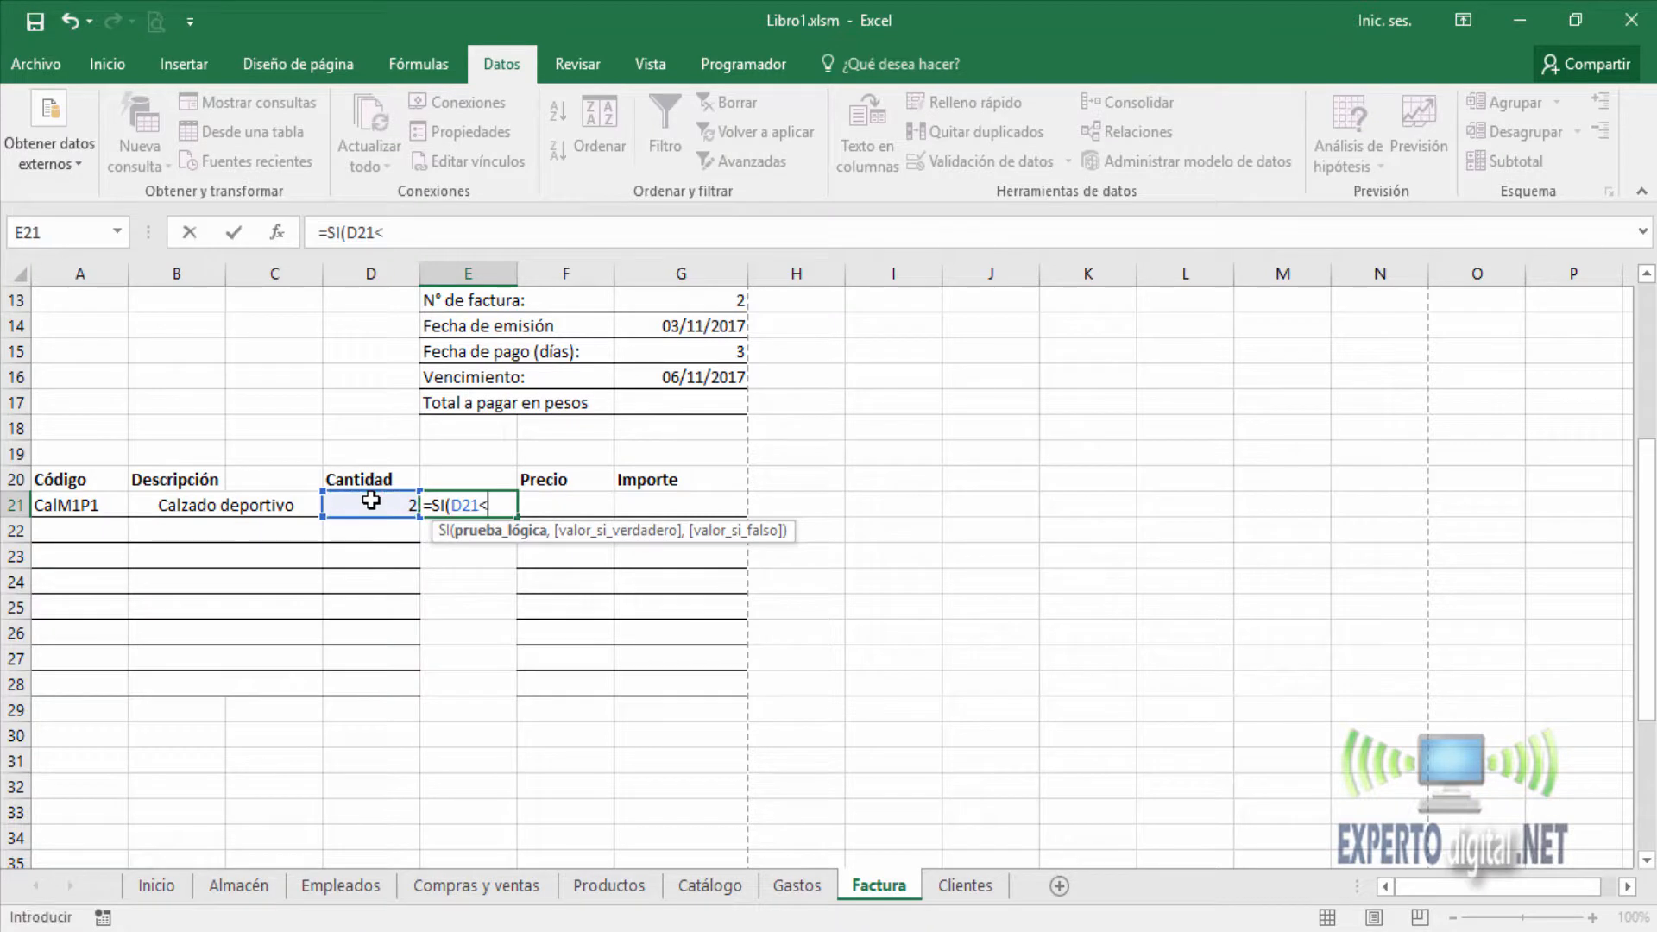
pyautogui.write('=0,')
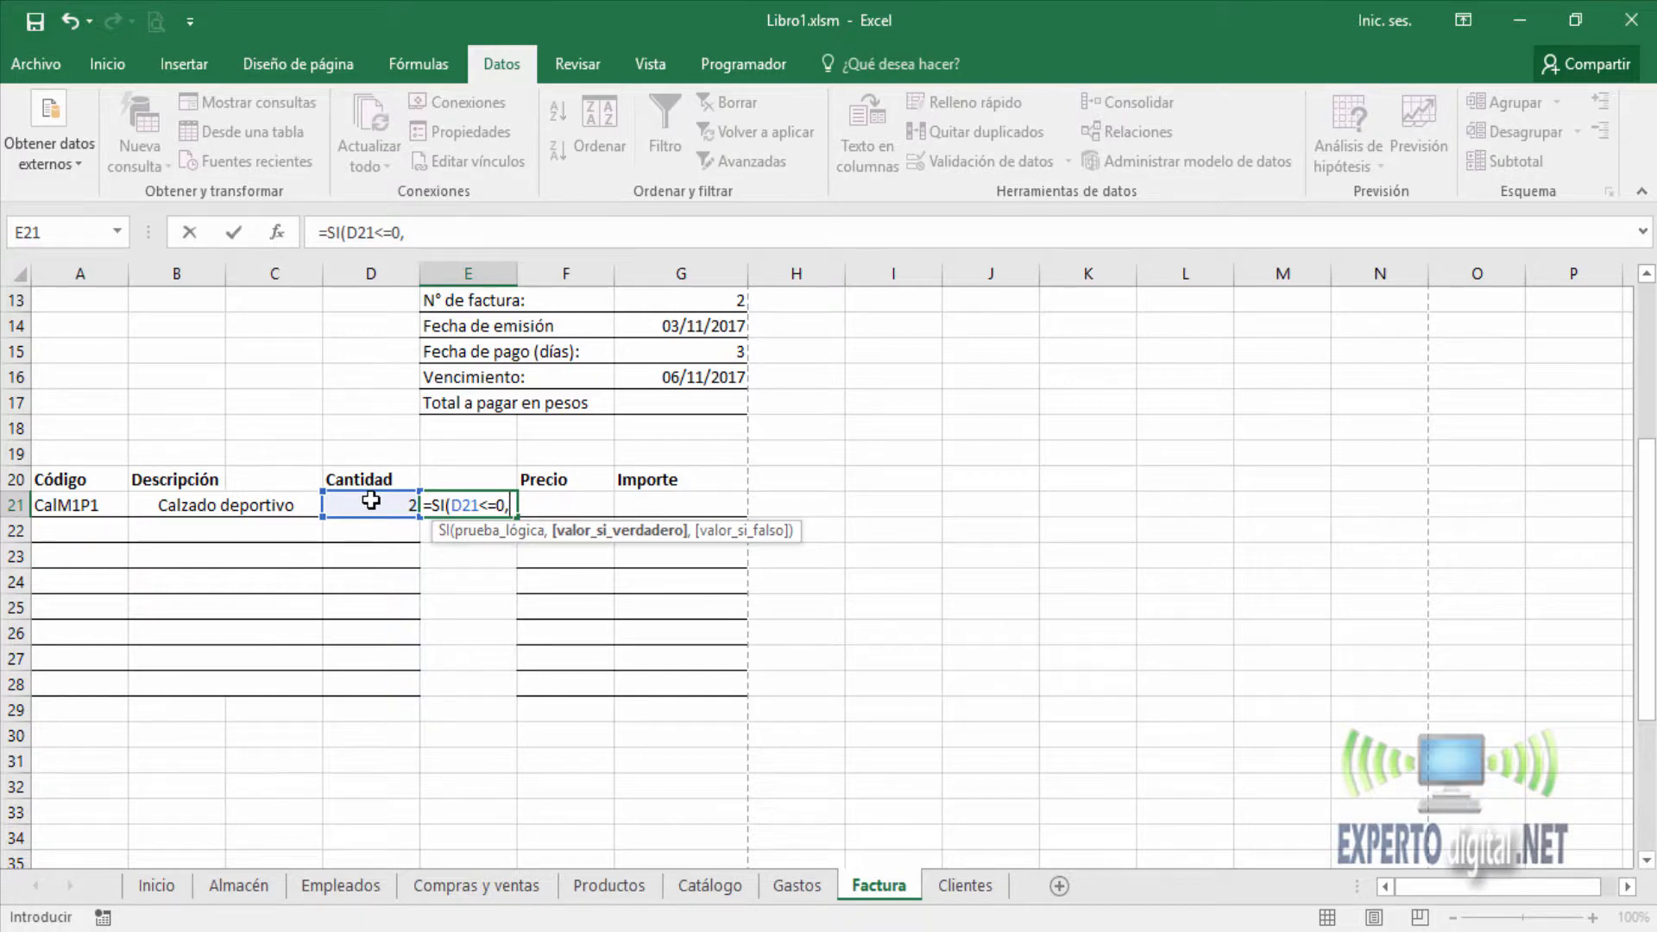
pyautogui.write('""')
pyautogui.write(',')
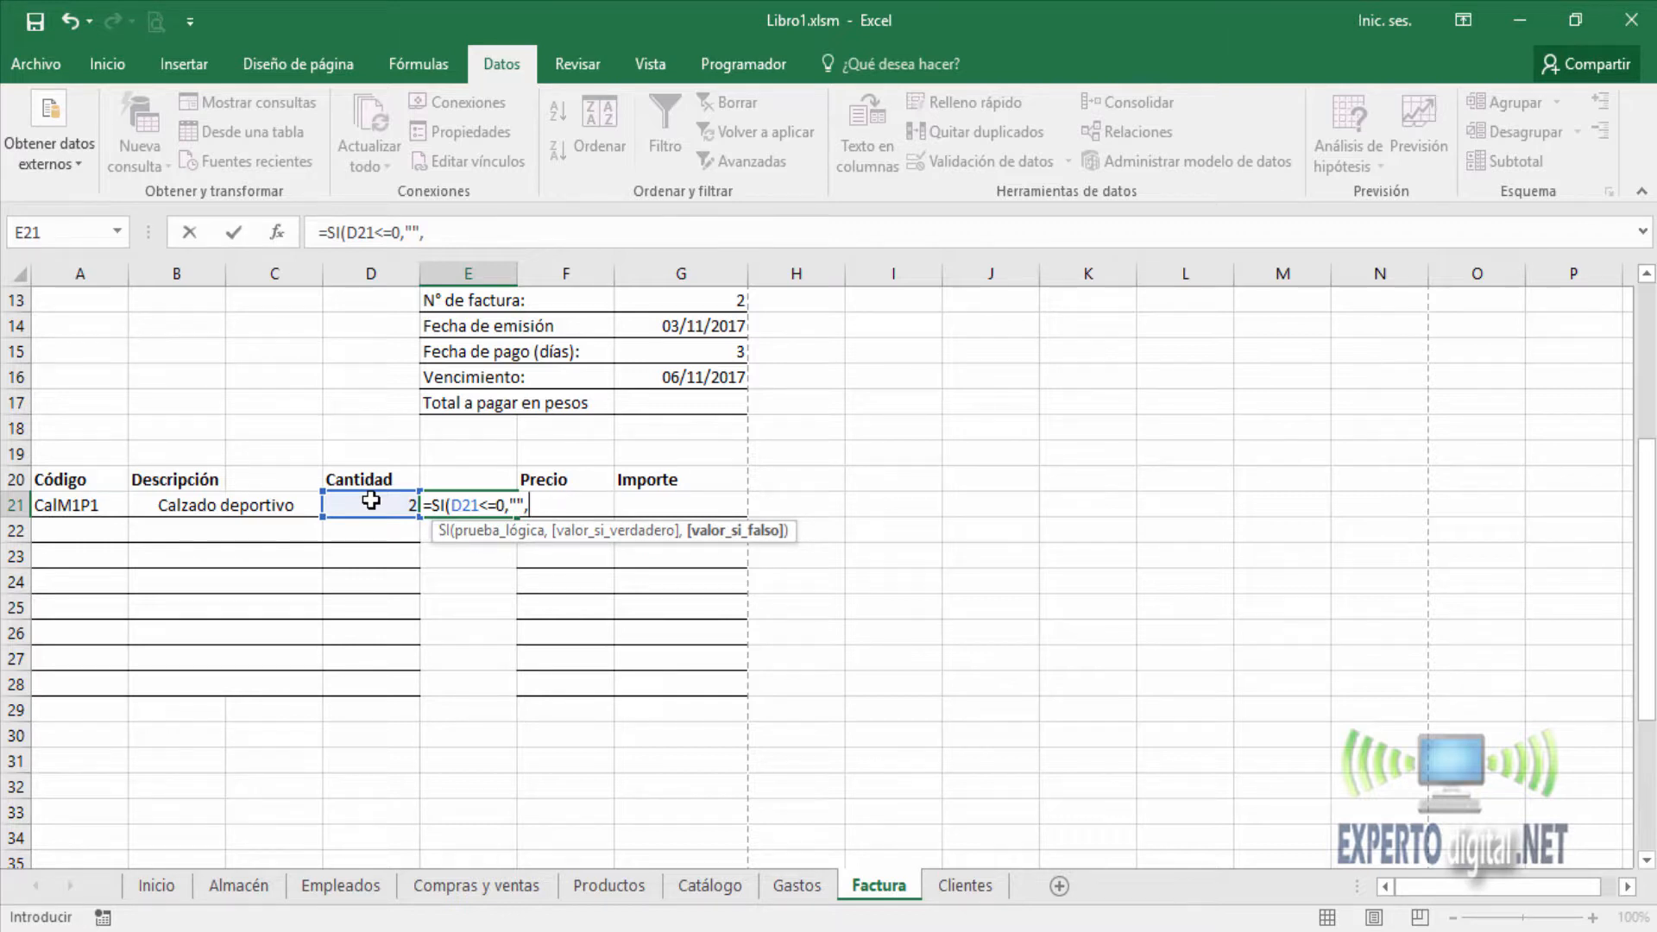
# Step: Nest a second SI in the E21 formula with the test =1, returning "unidad" when true and "unidades" otherwise, and try to enter it
pyautogui.write('si')
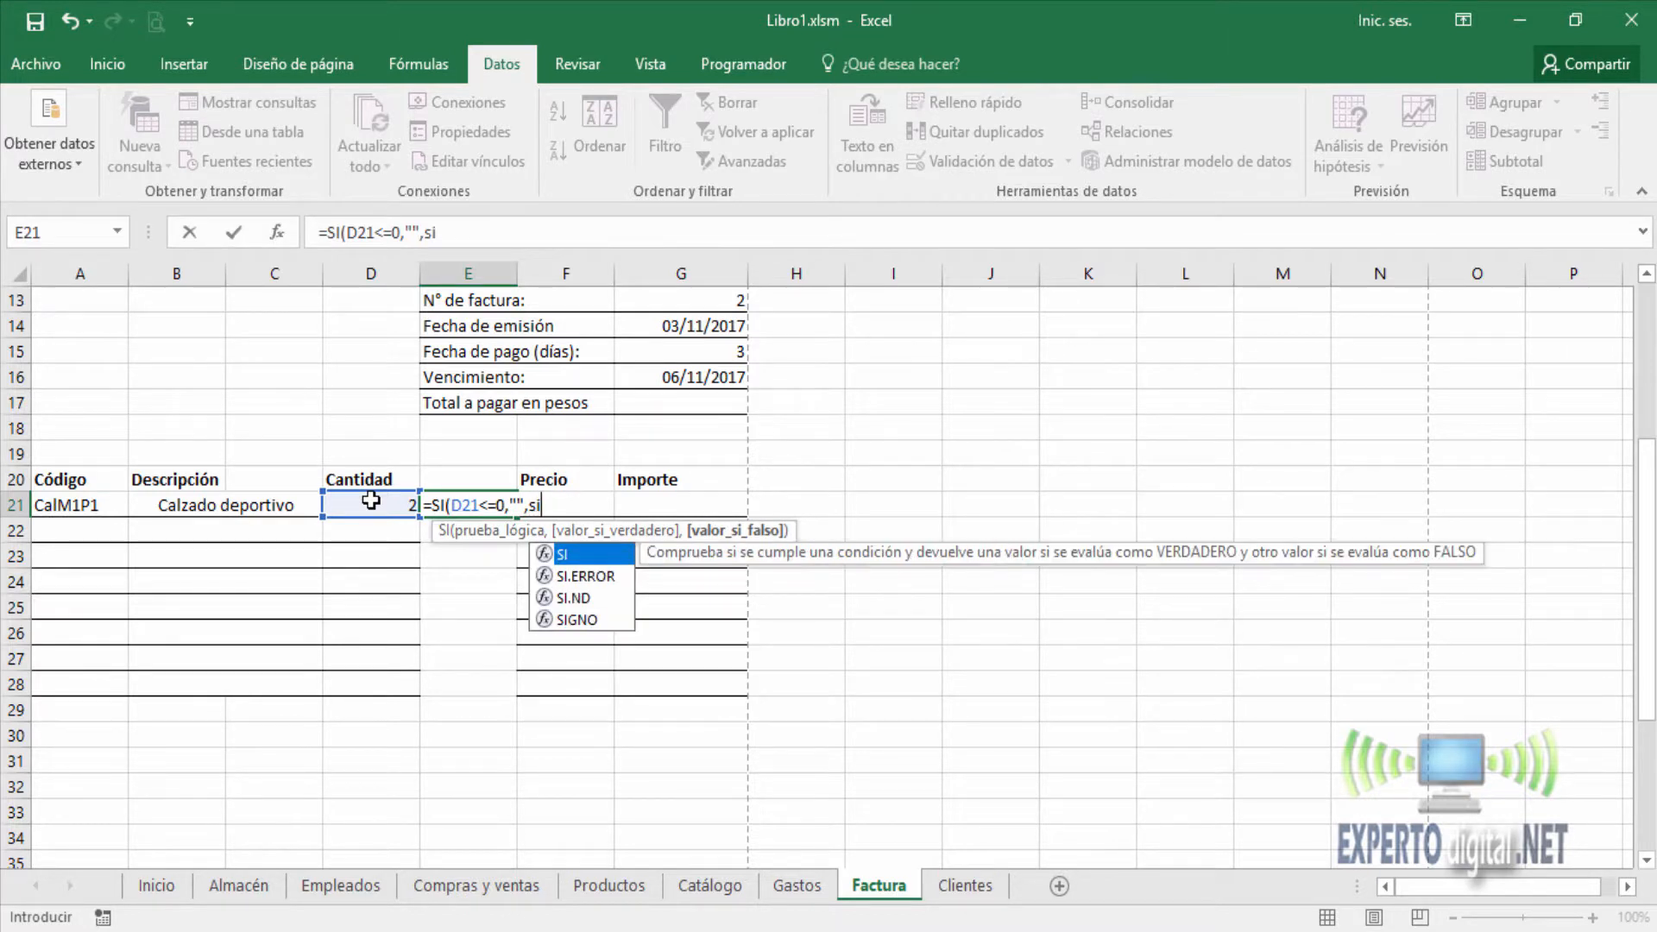
pyautogui.press('Tab')
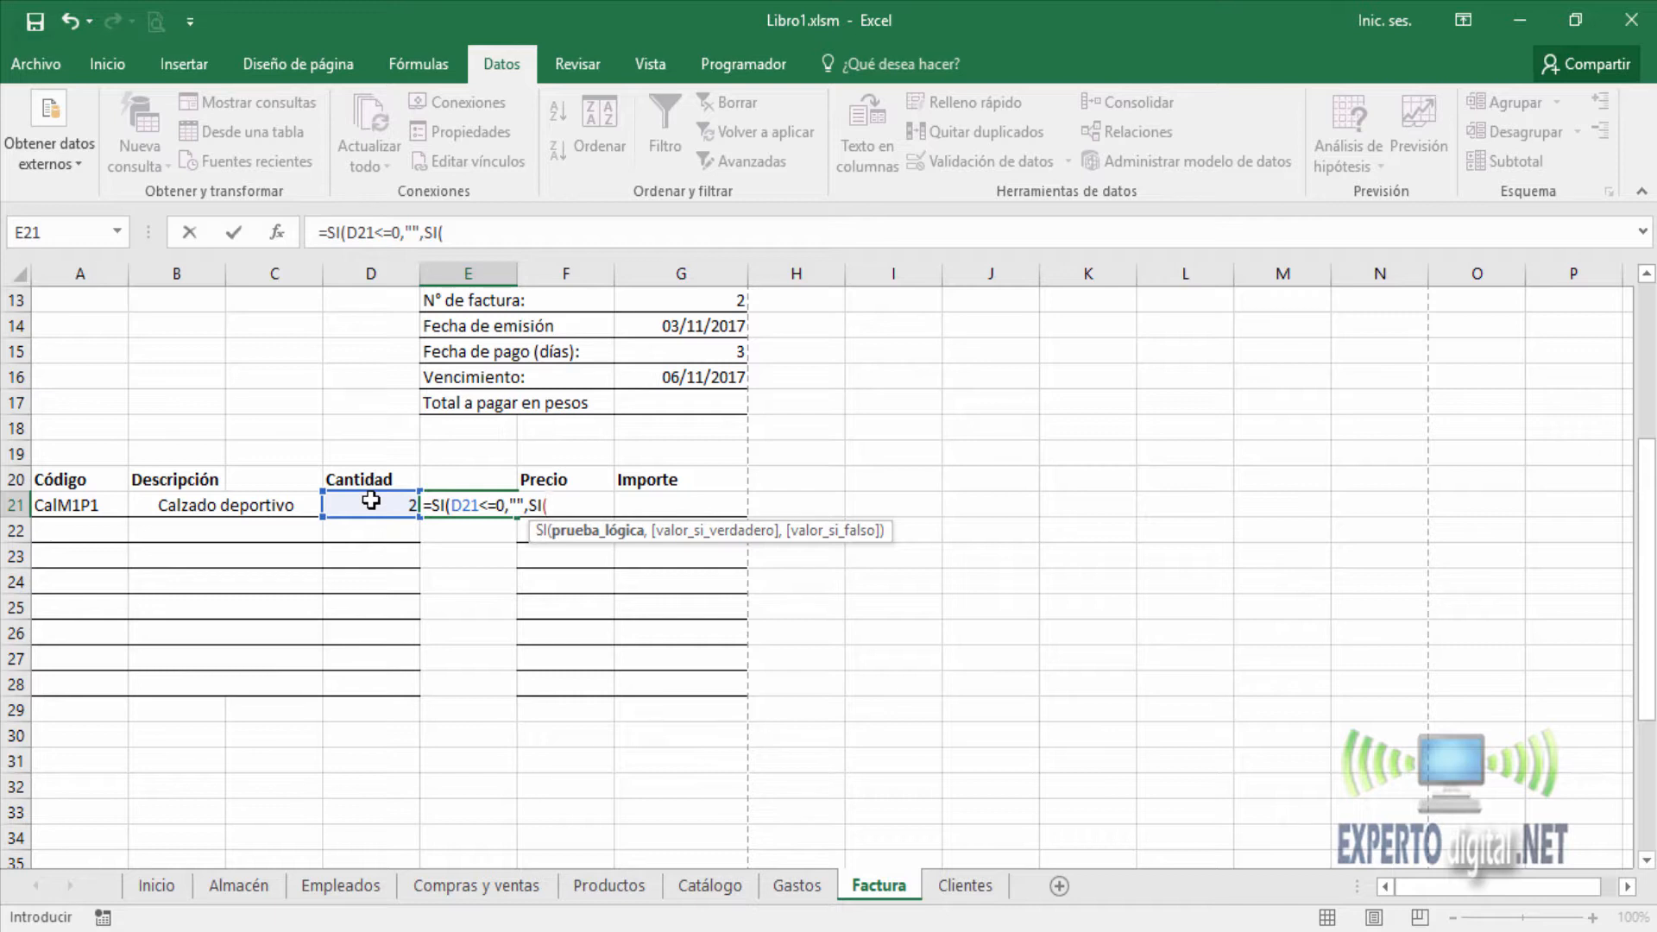
pyautogui.write('=1,')
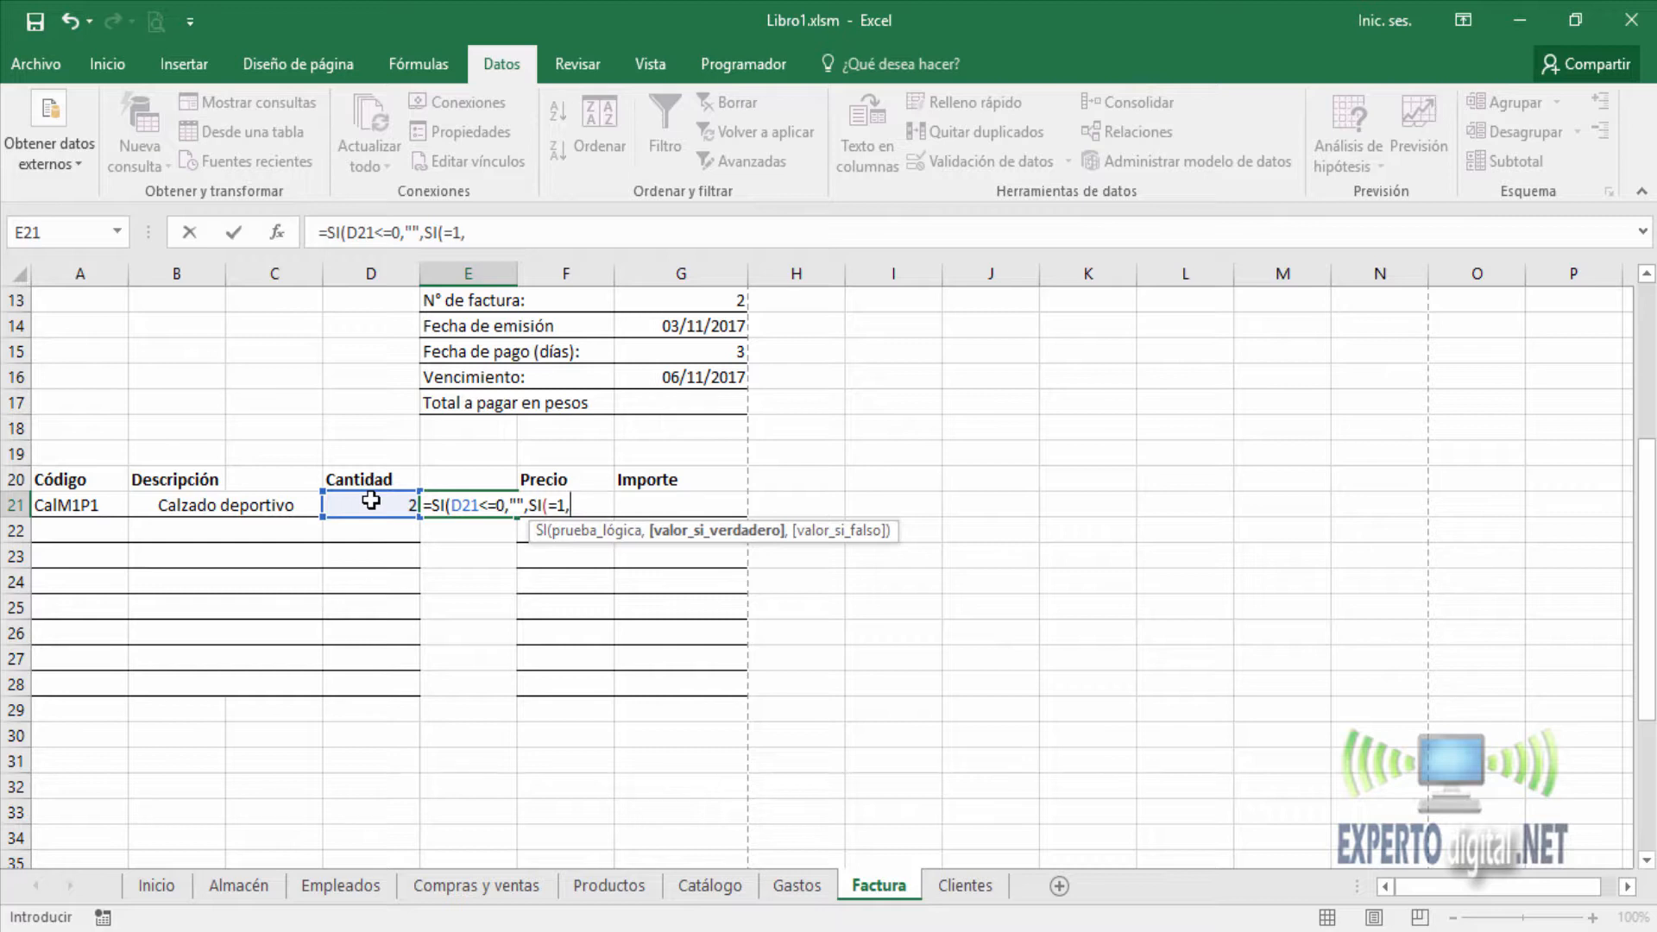
pyautogui.write('"unidad"')
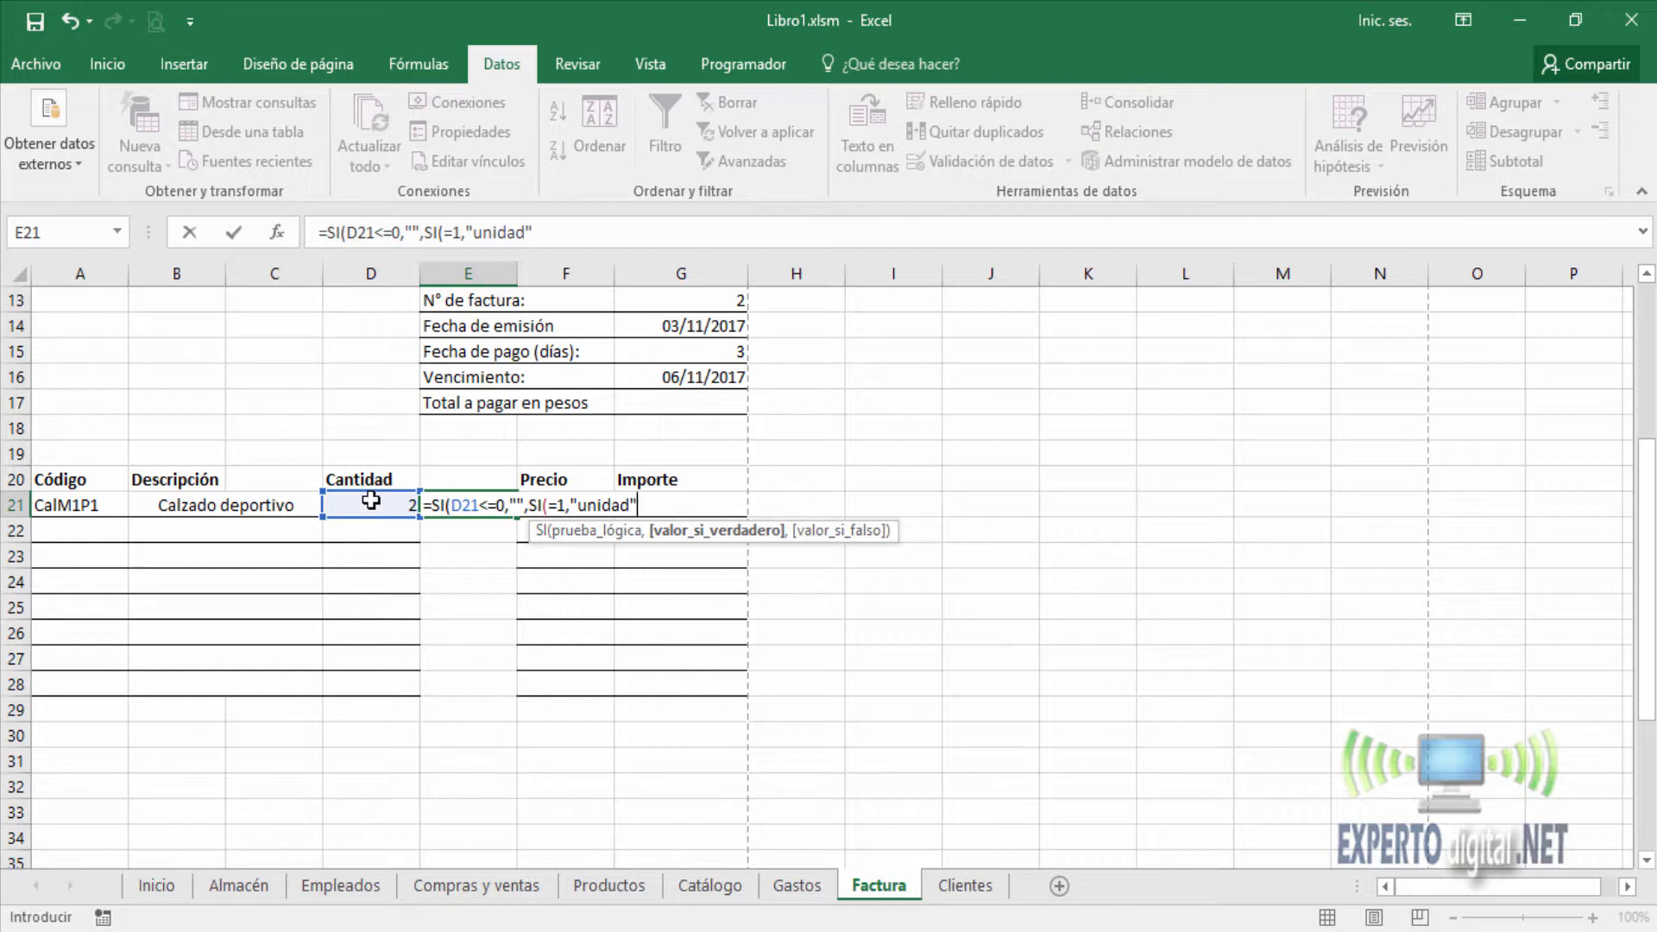
pyautogui.write(',')
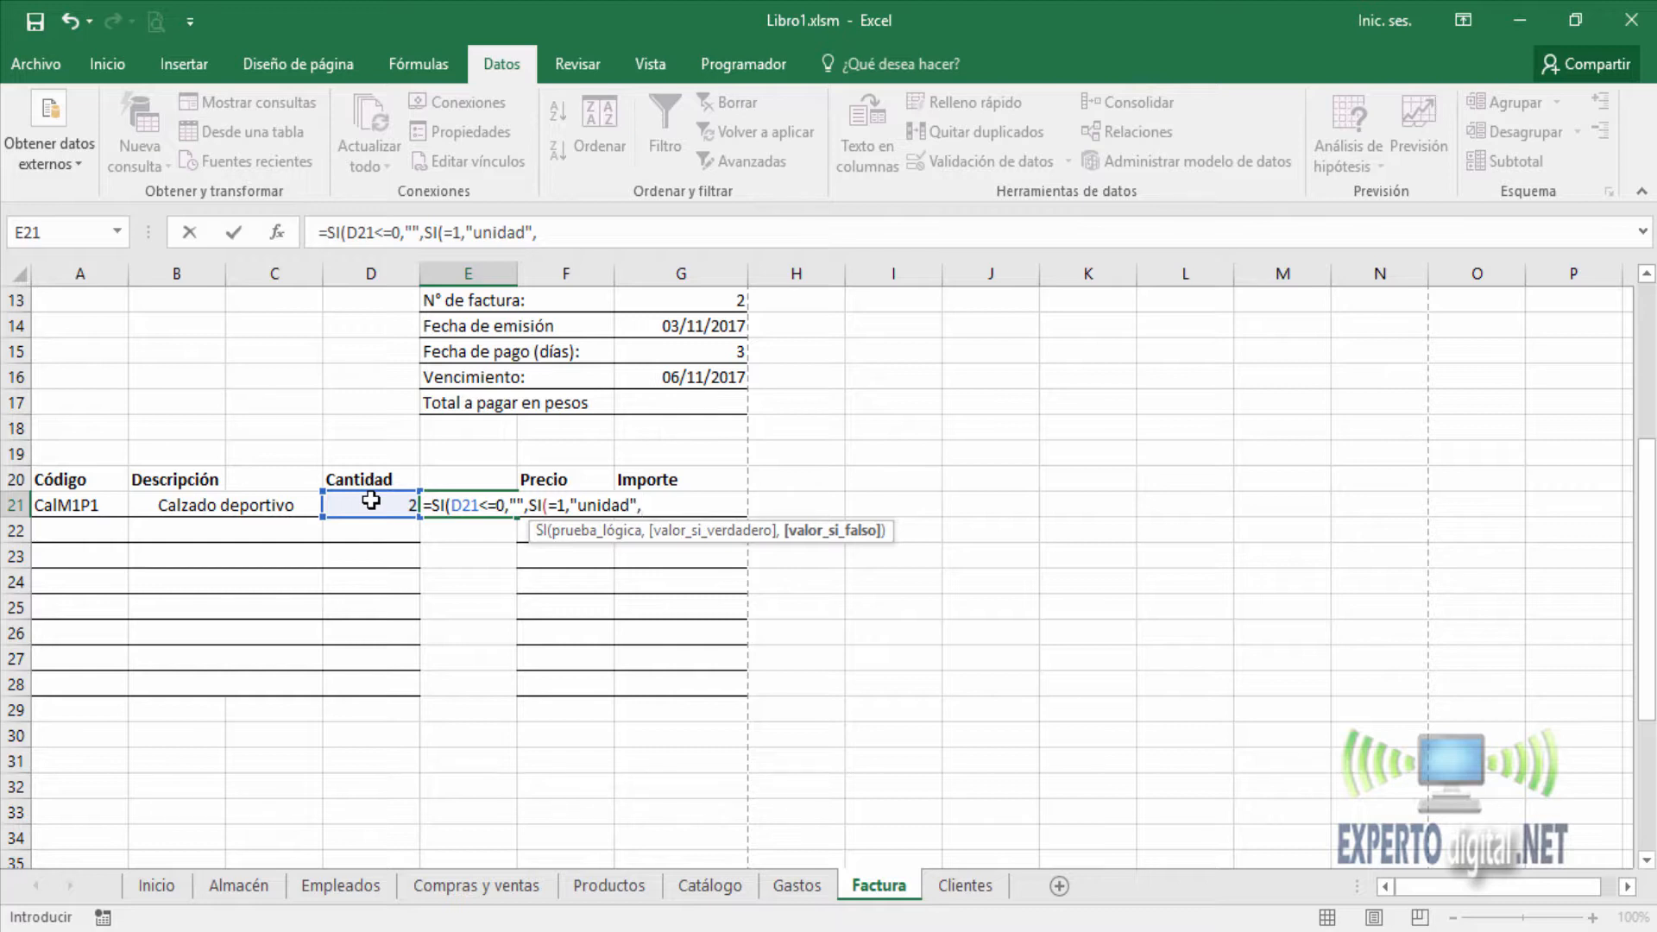
pyautogui.write('"unidades"')
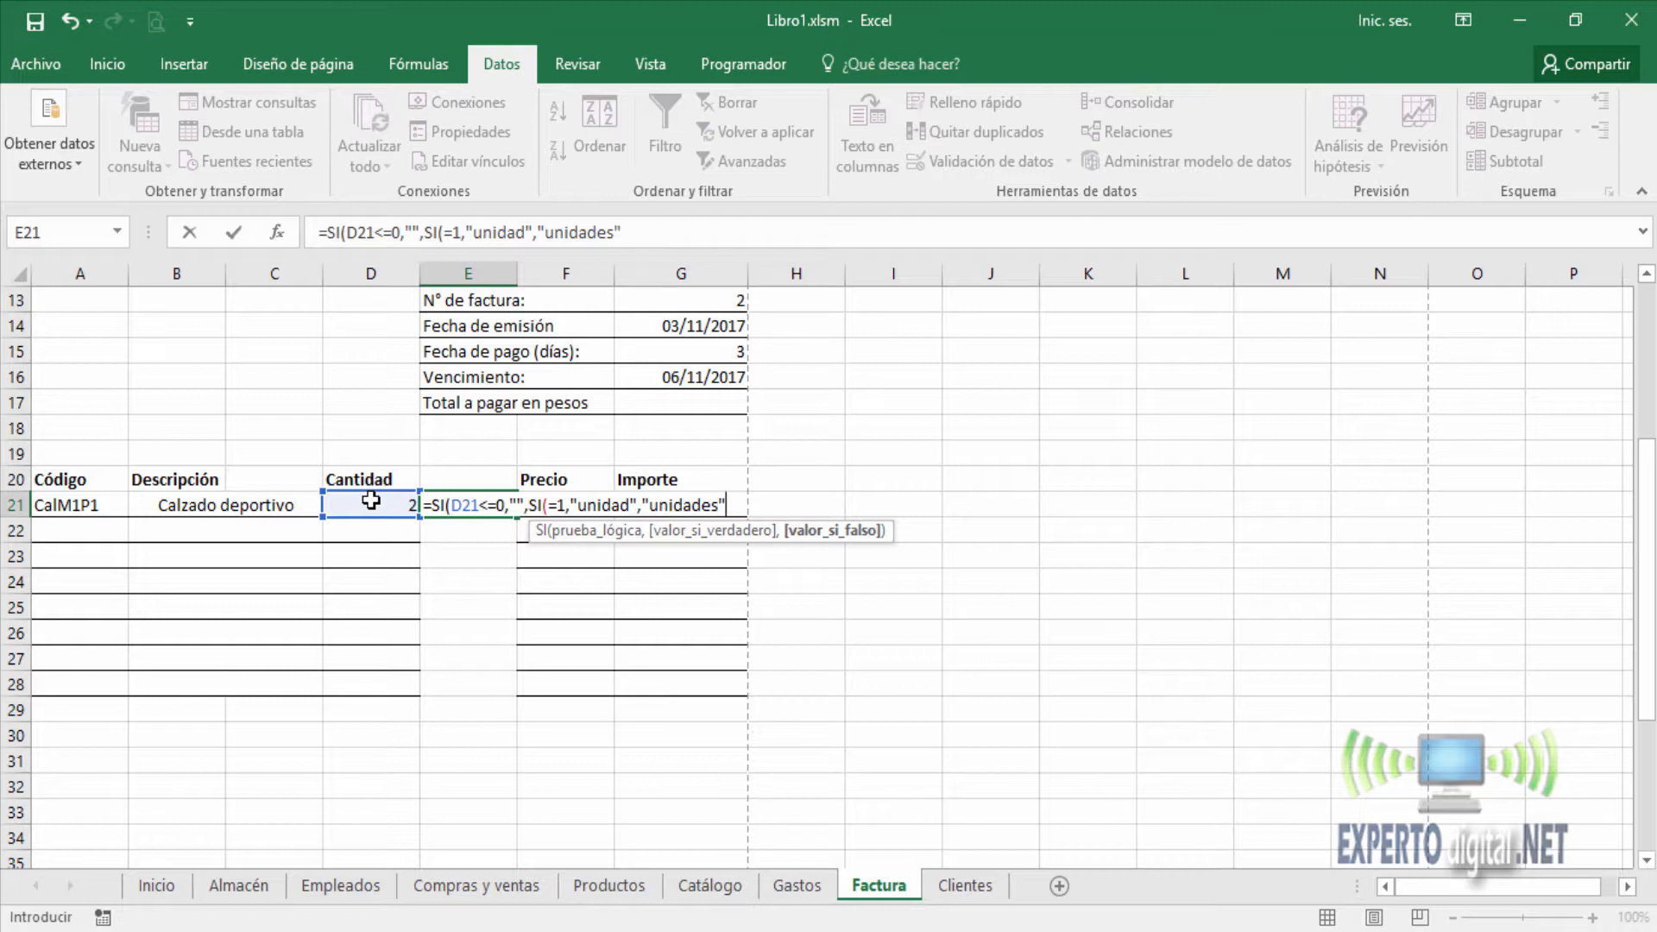
pyautogui.write('))')
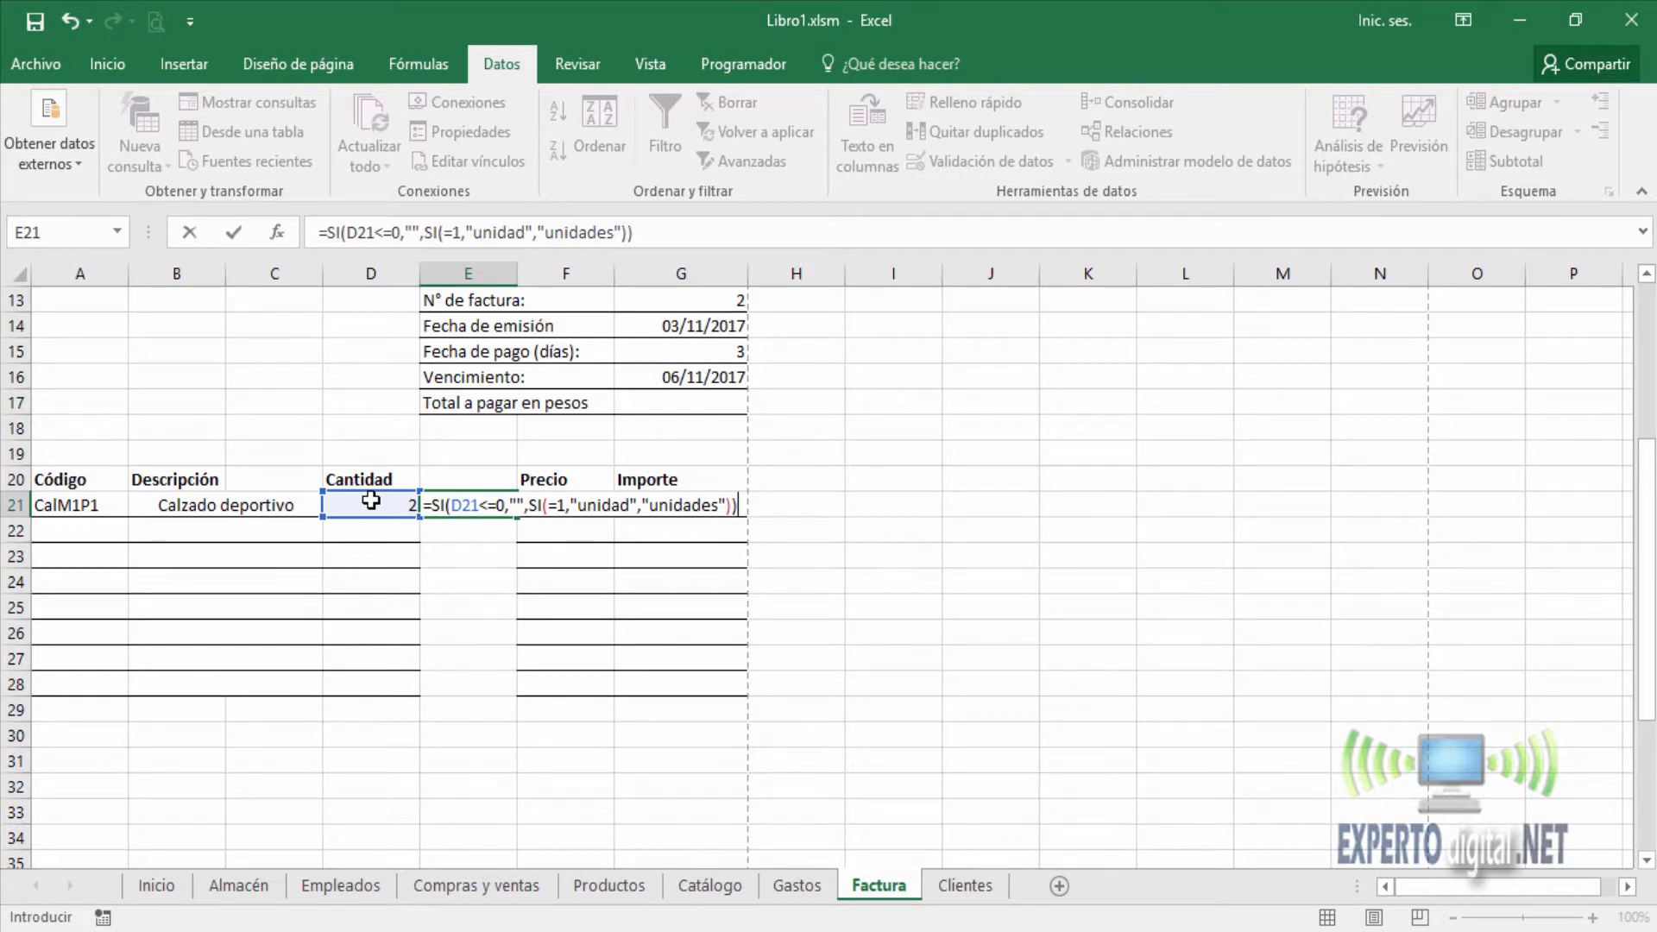
pyautogui.press('Return')
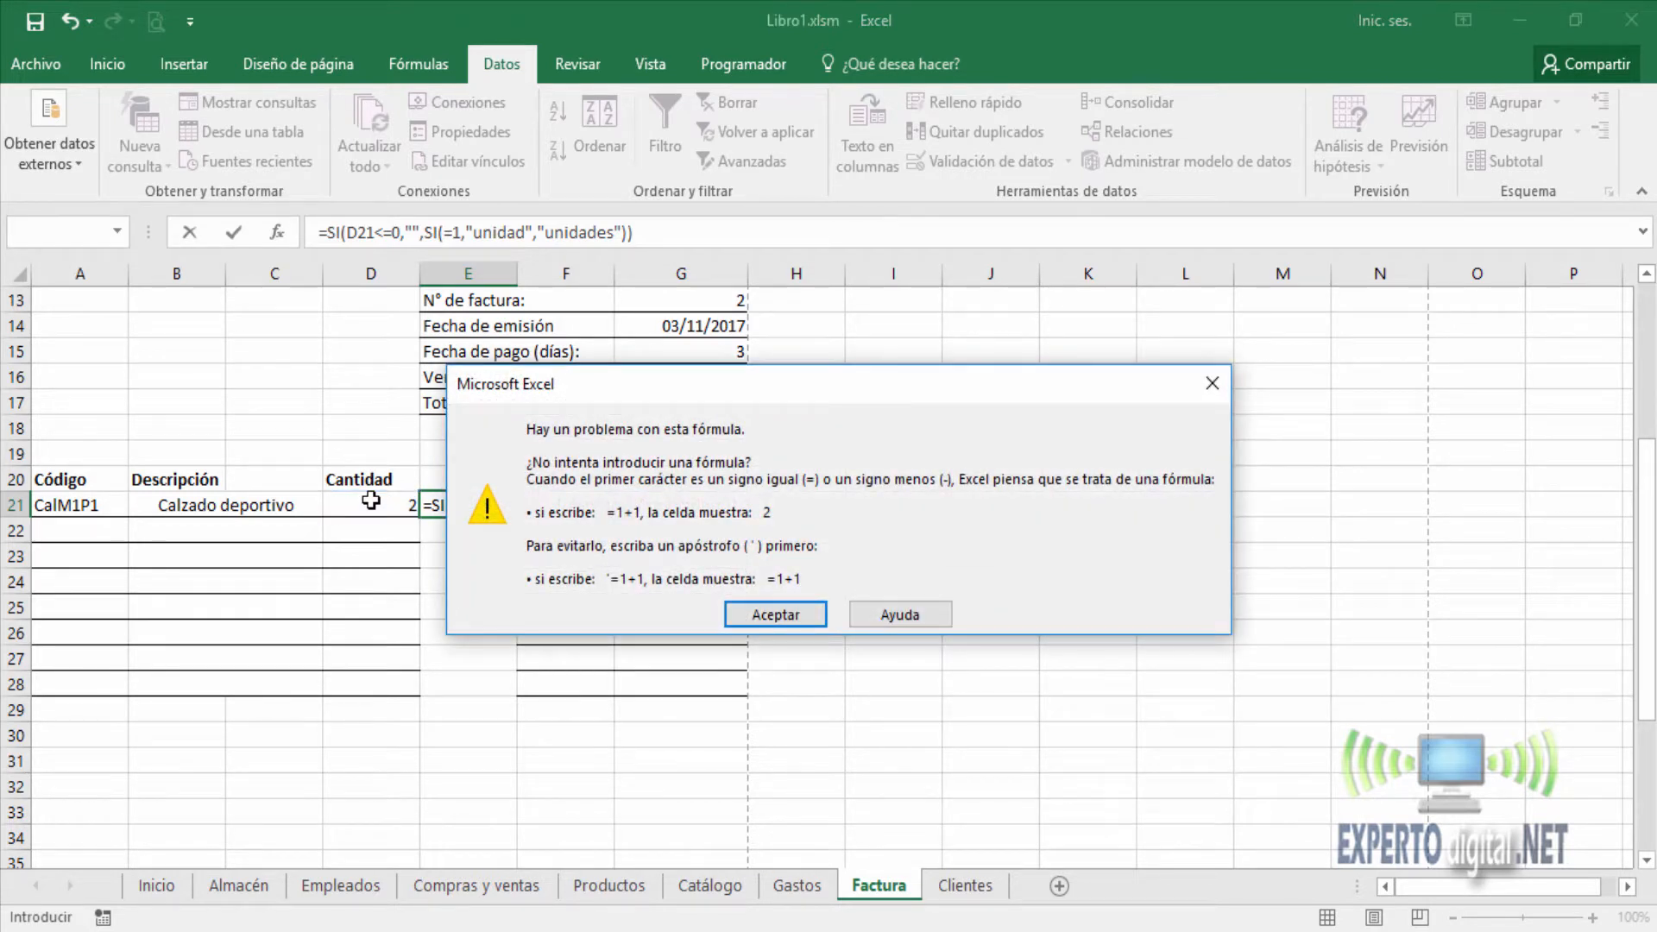
pyautogui.press('Return')
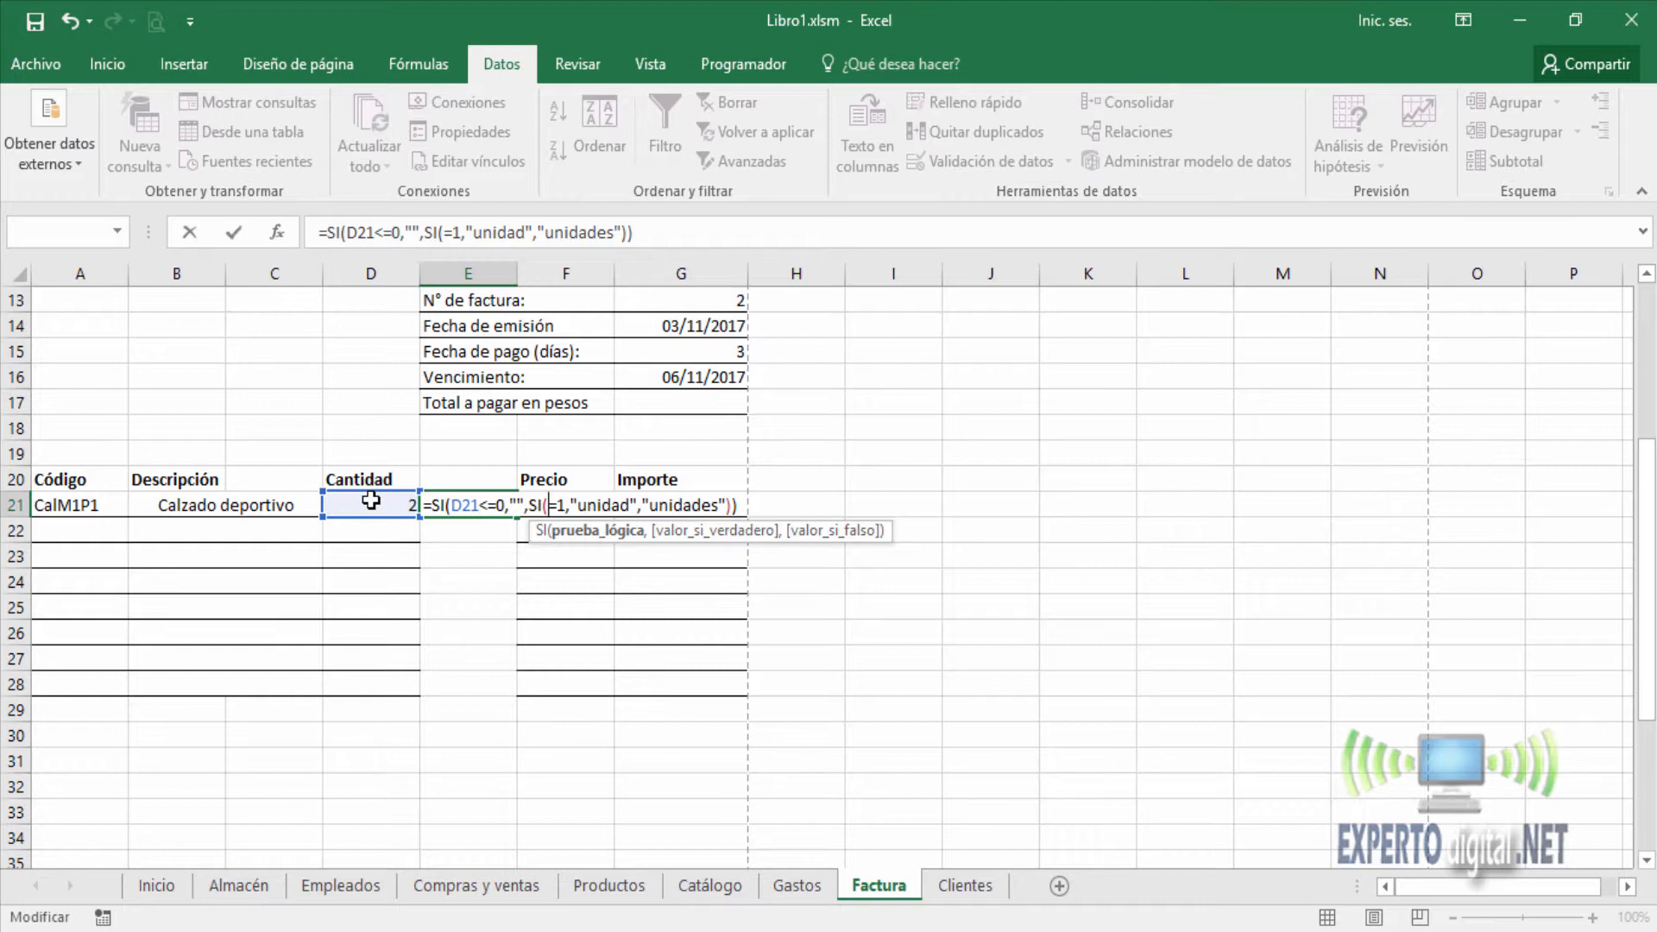
# Step: Correct the nested SI test in E21 to D21=1 by adding the missing cell reference, and enter the formula
pyautogui.write('d21')
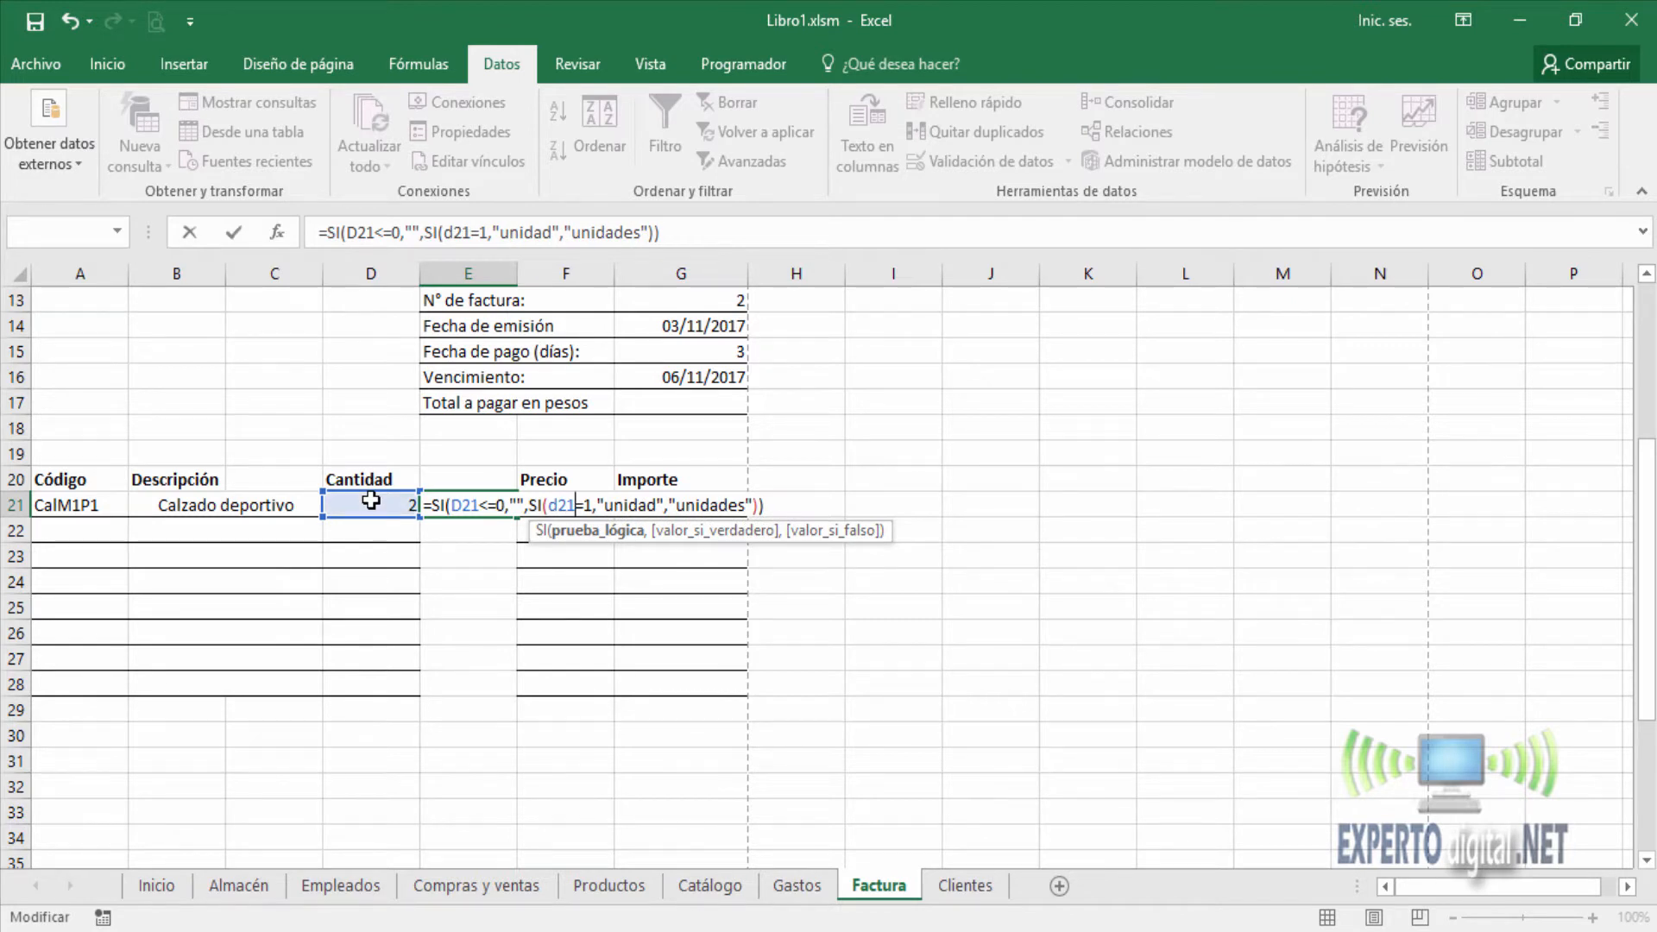
pyautogui.press('End')
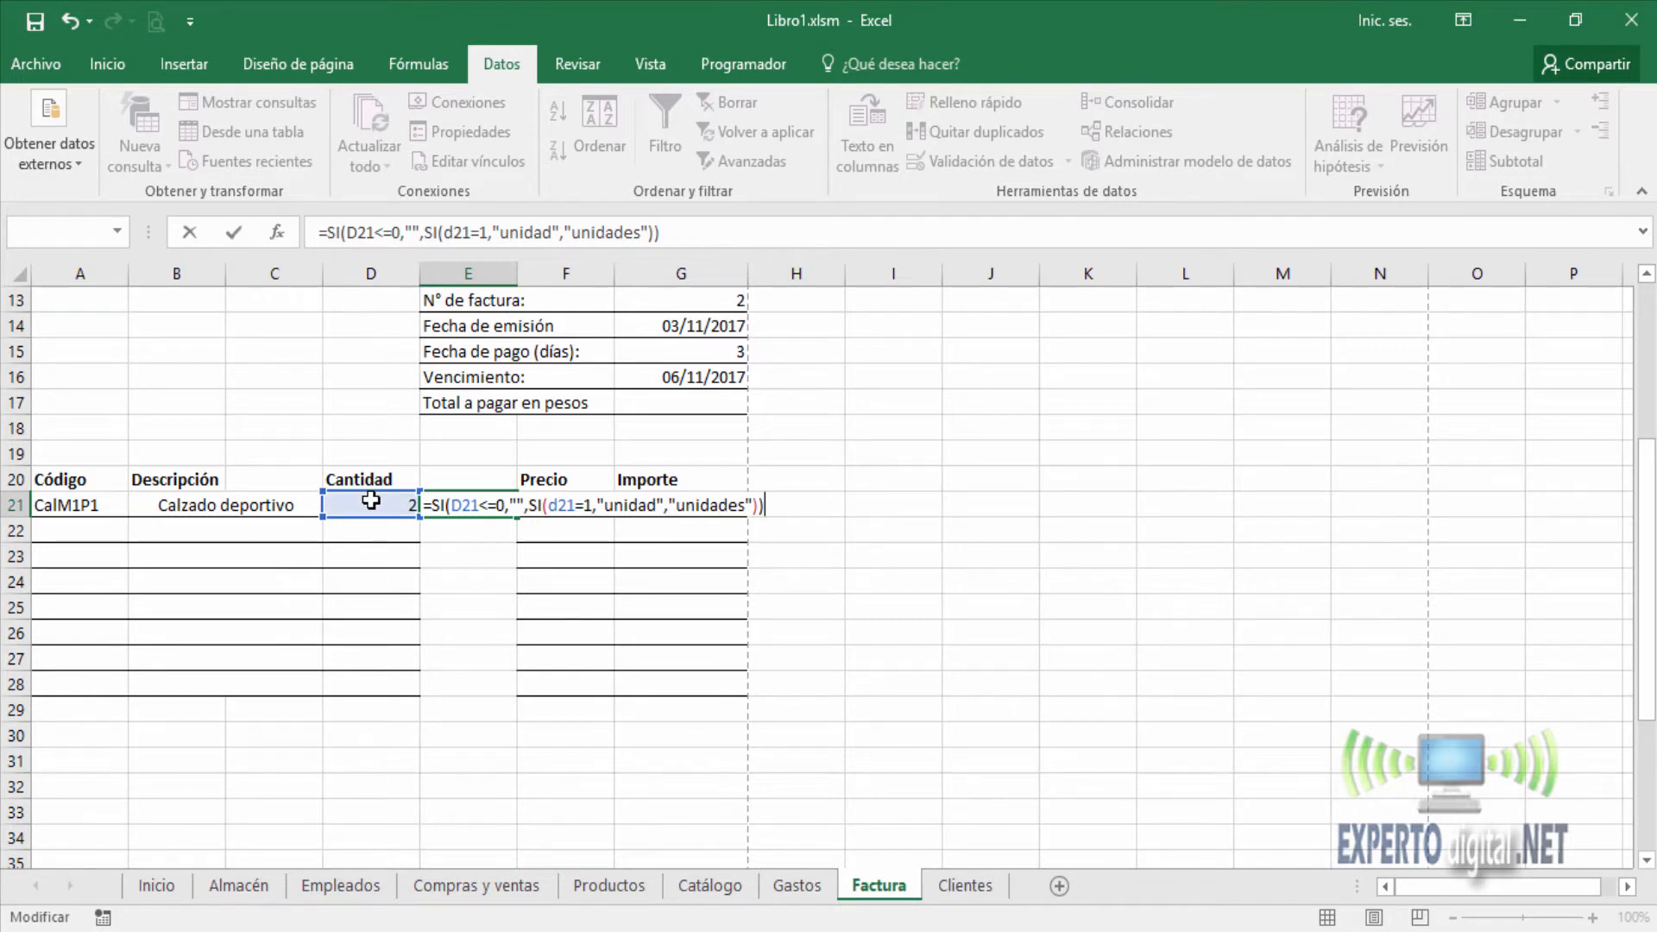
pyautogui.press('Return')
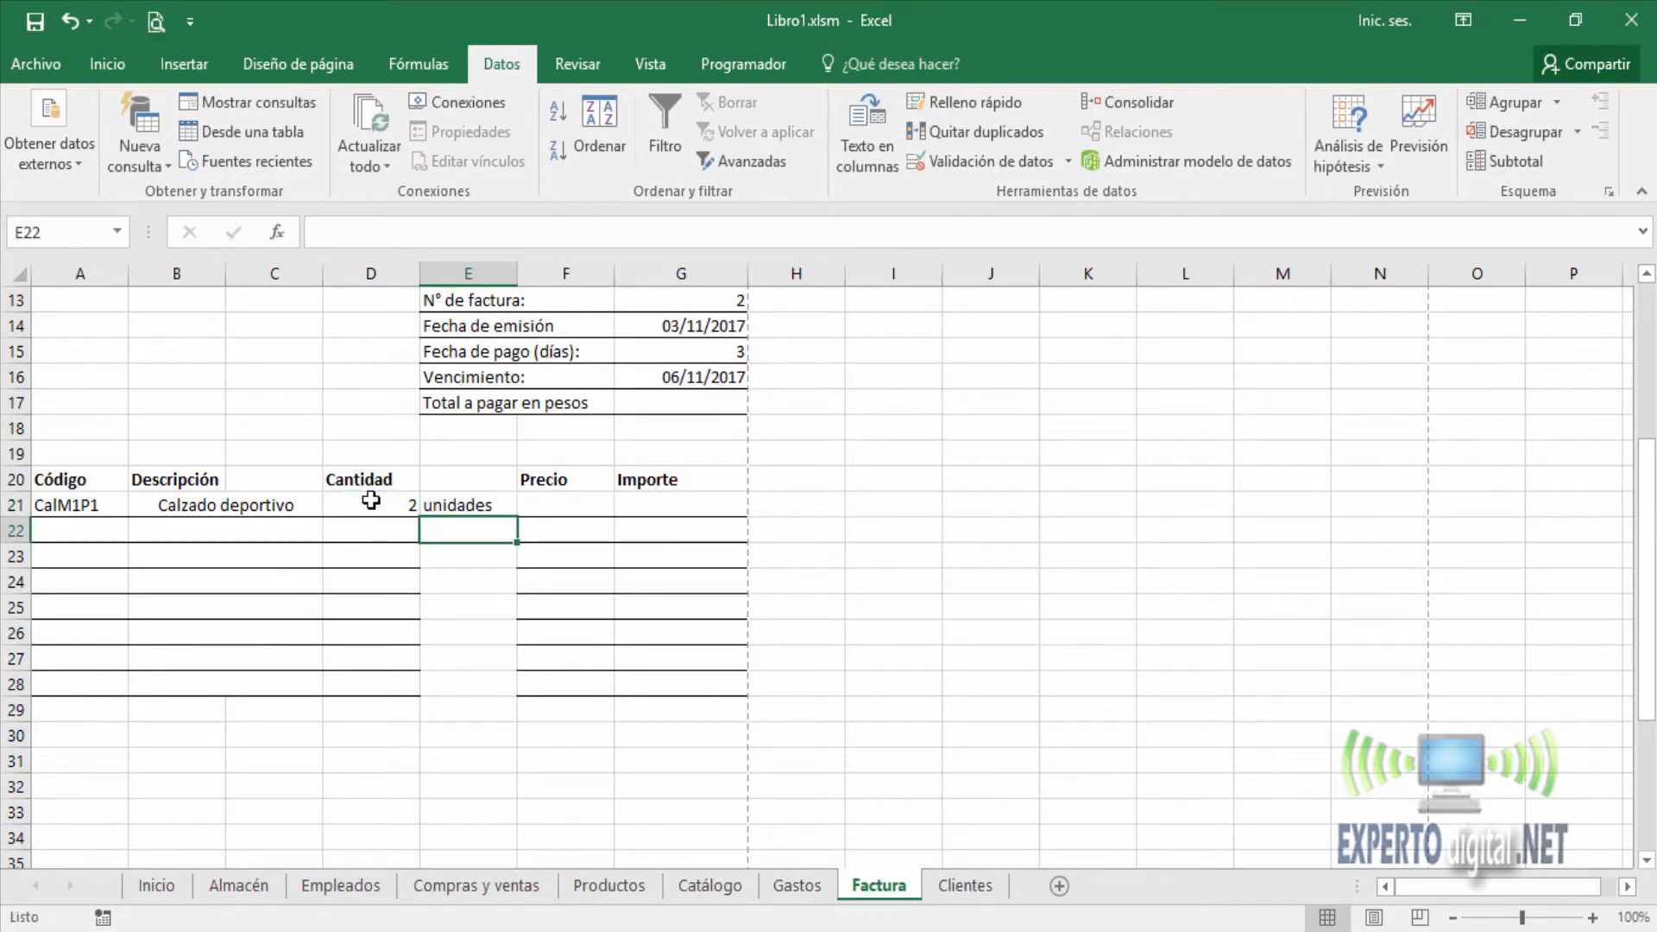
# Step: Set the quantity in Cantidad cell D21 to 1 to test the unit label formula
pyautogui.click(379, 506)
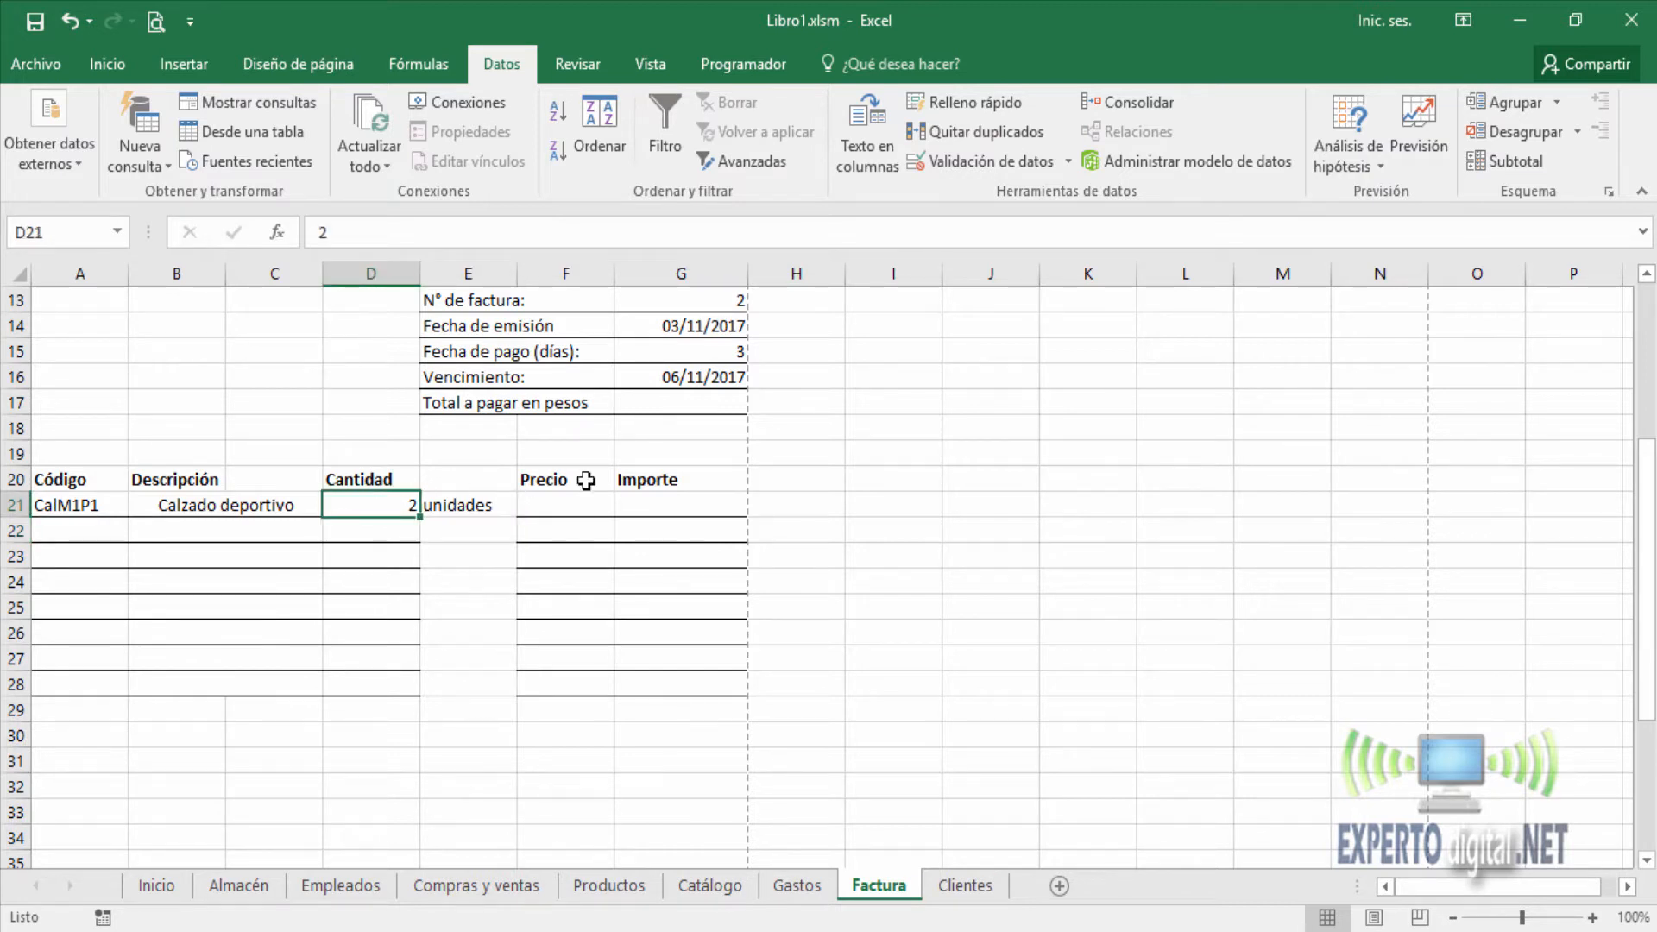
pyautogui.click(471, 505)
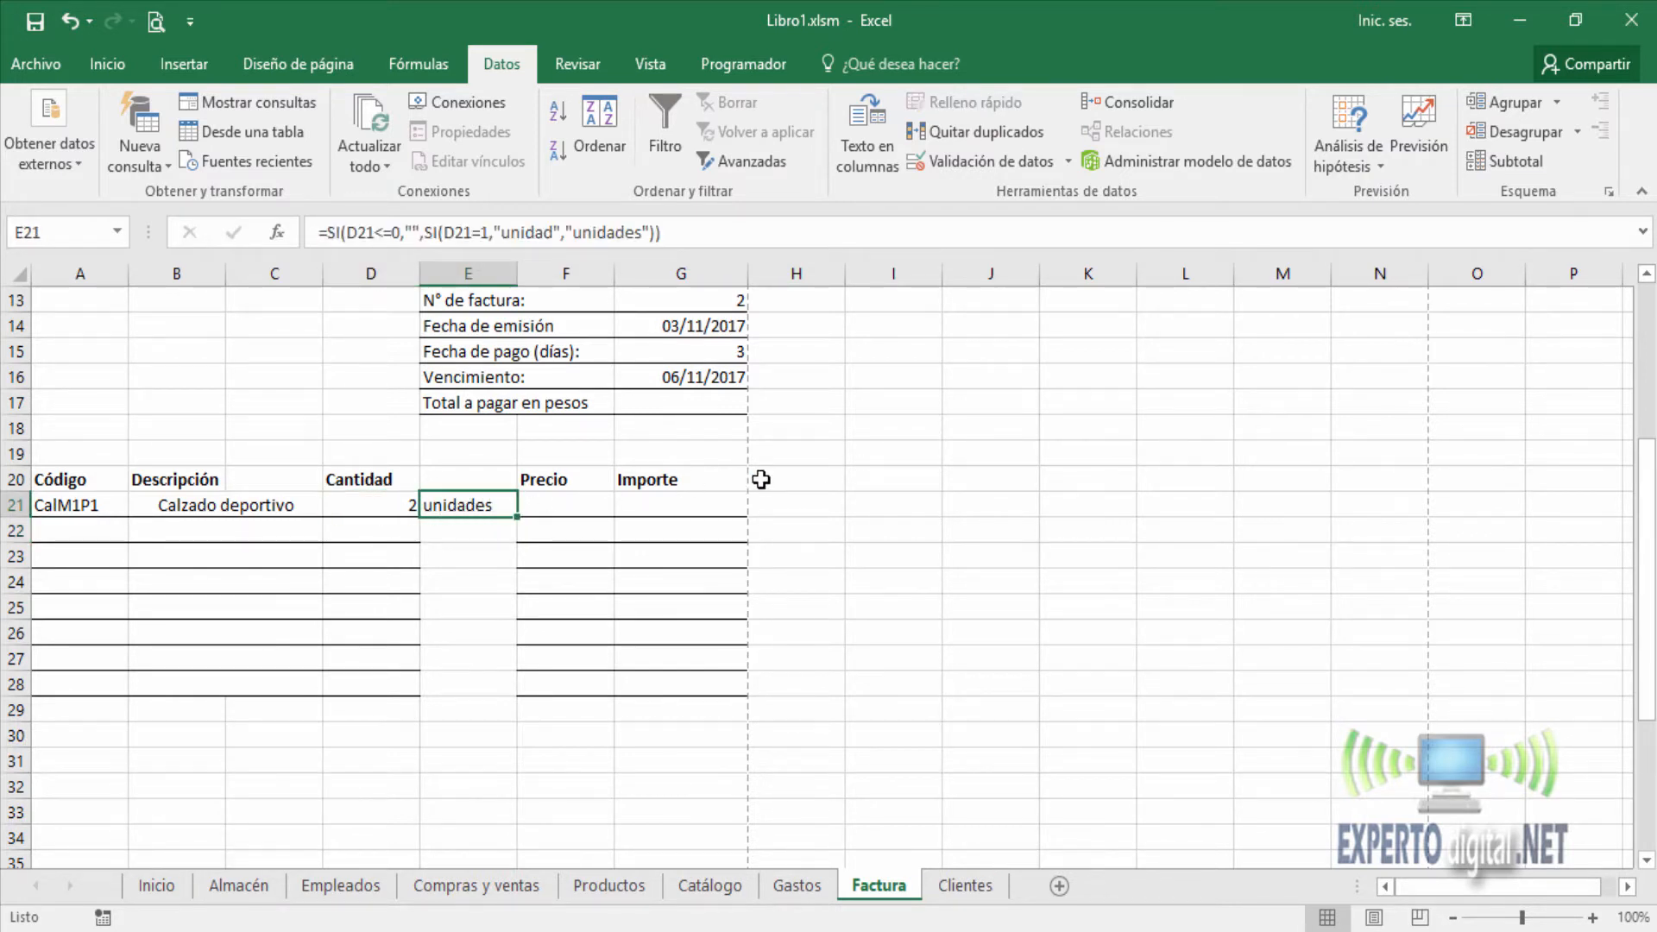
pyautogui.press('Left')
pyautogui.write('1')
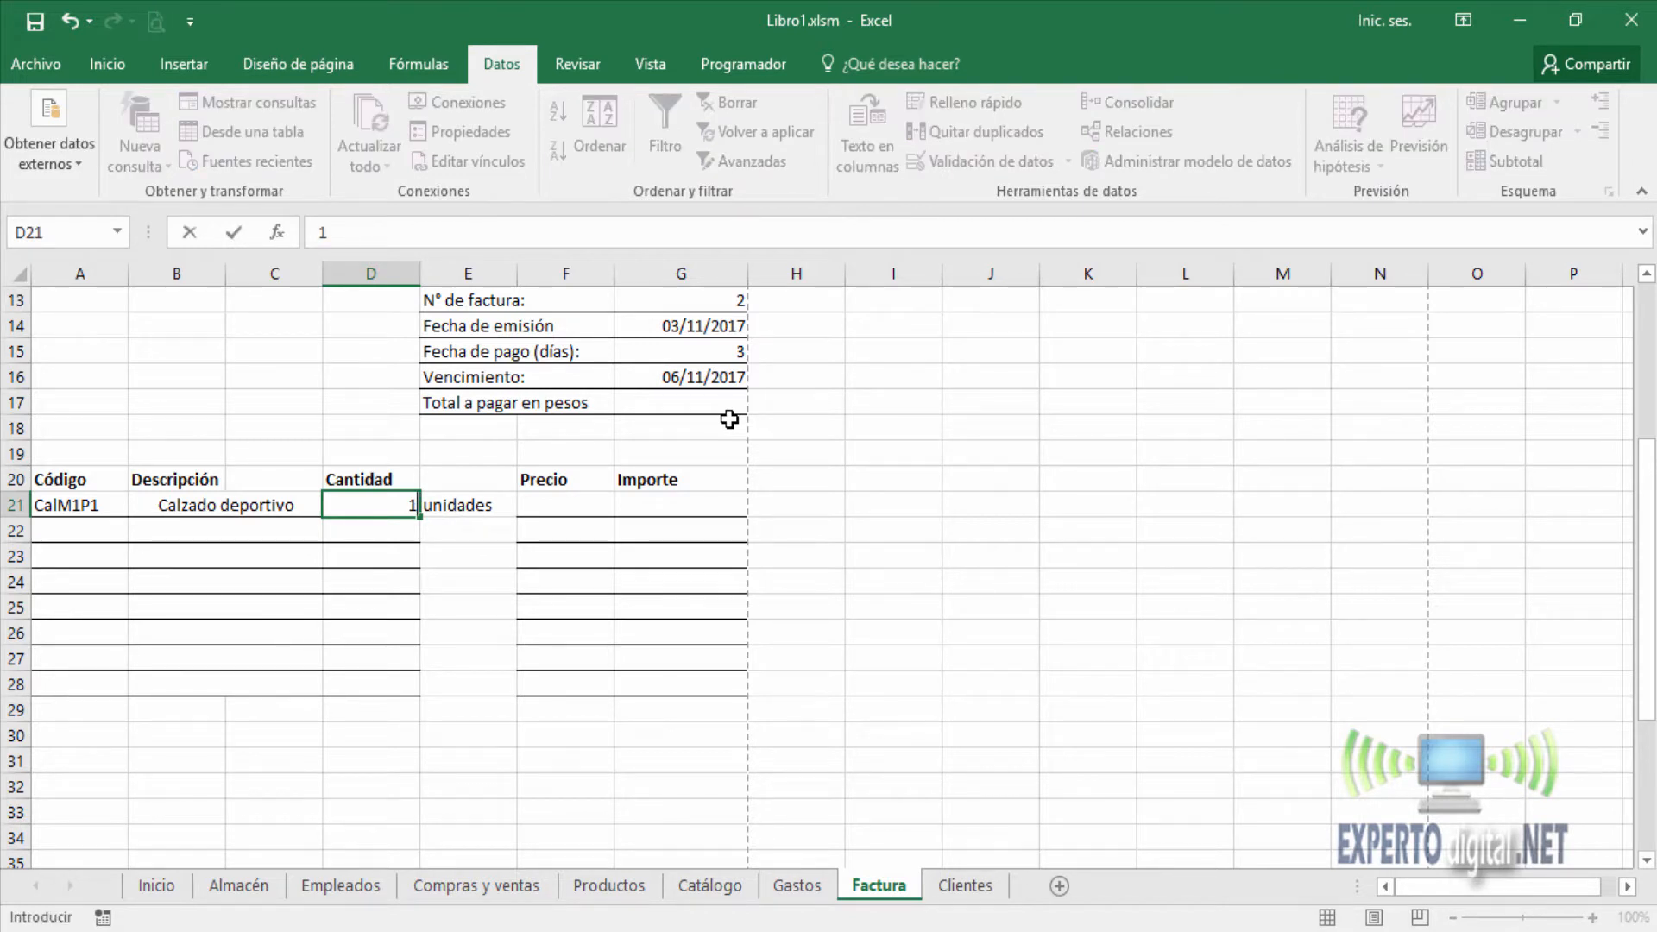
pyautogui.press('Return')
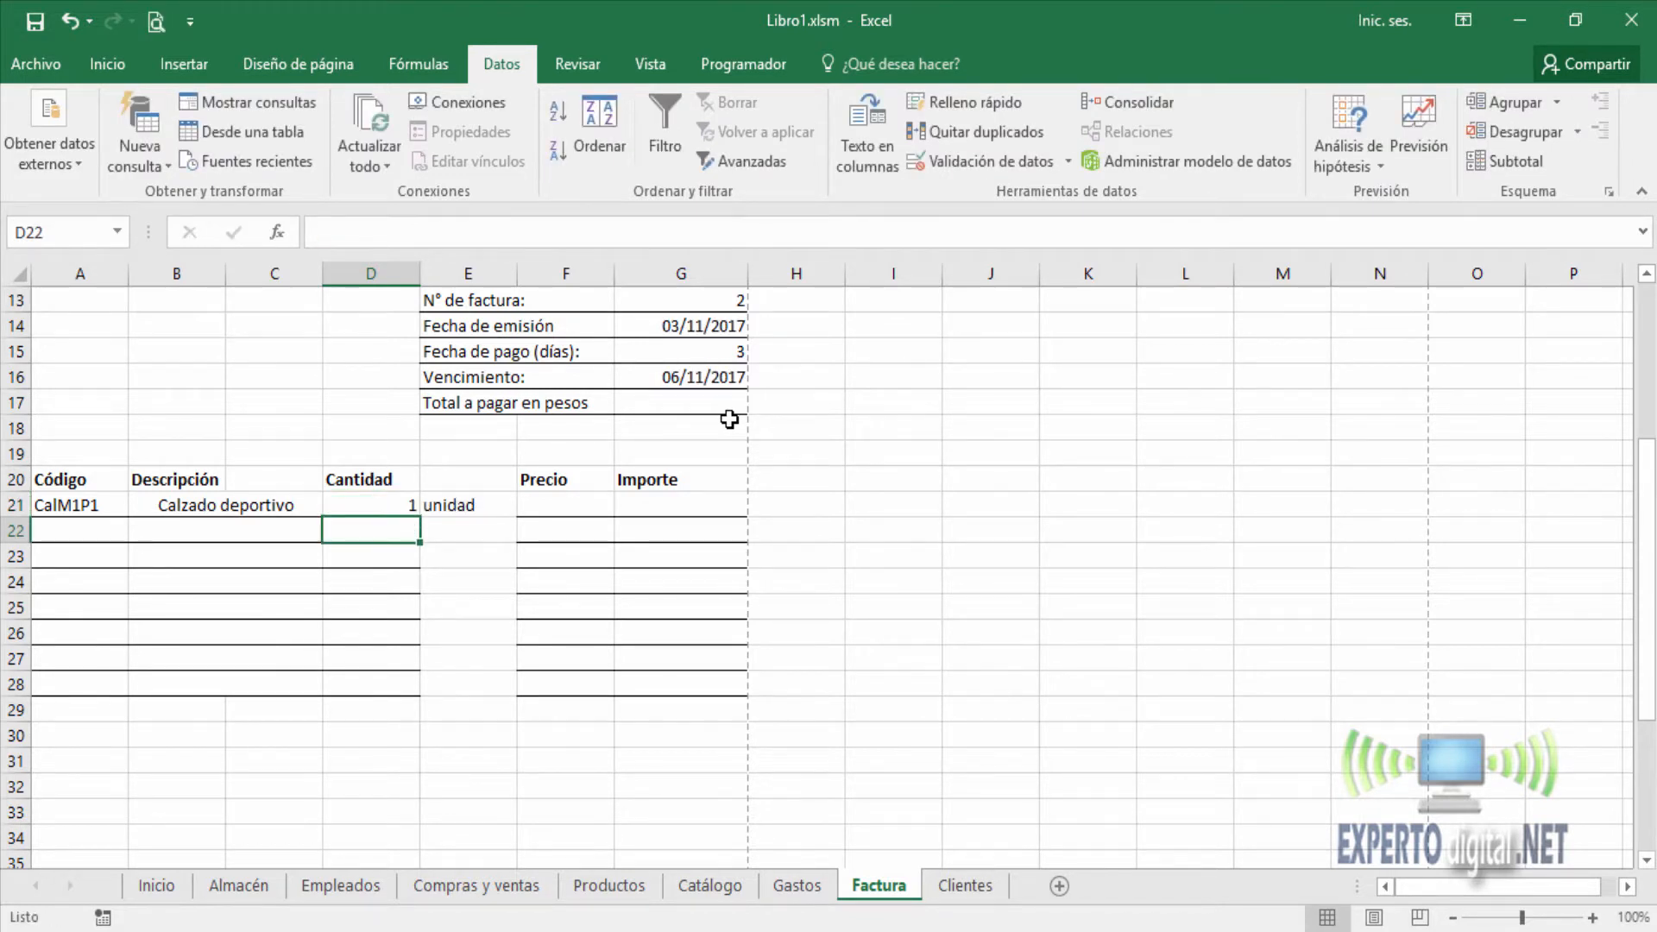
# Step: Clear the quantity in D21 and check the unit label in E21
pyautogui.press('Up')
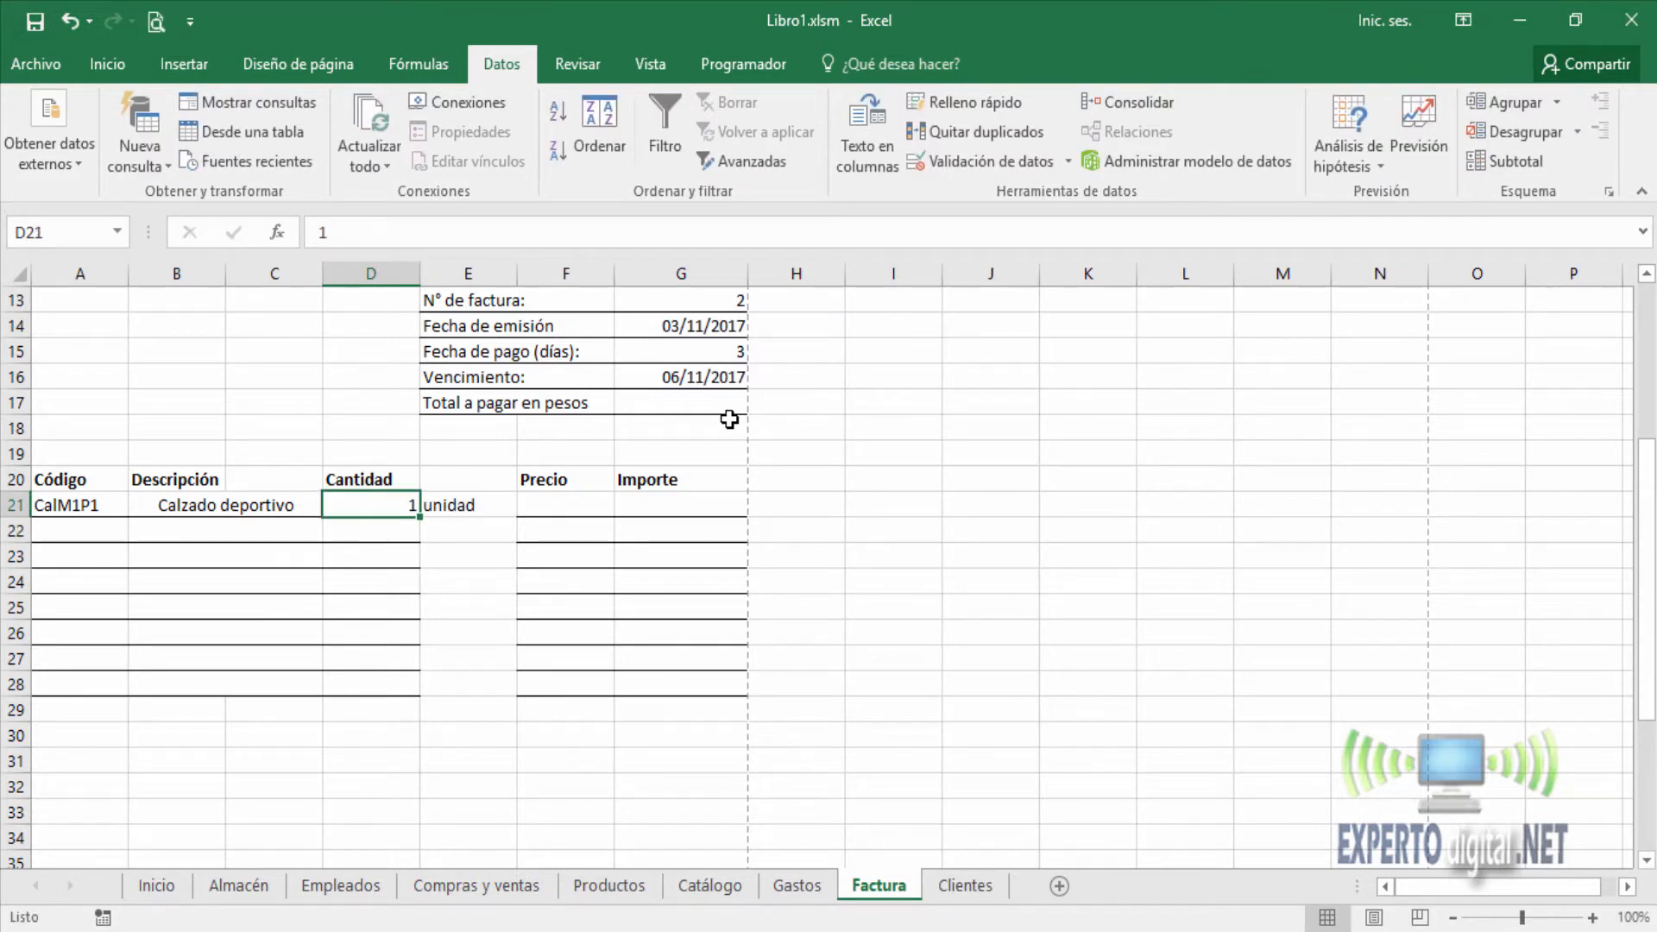
pyautogui.press('Delete')
pyautogui.click(474, 496)
pyautogui.click(362, 504)
pyautogui.click(448, 498)
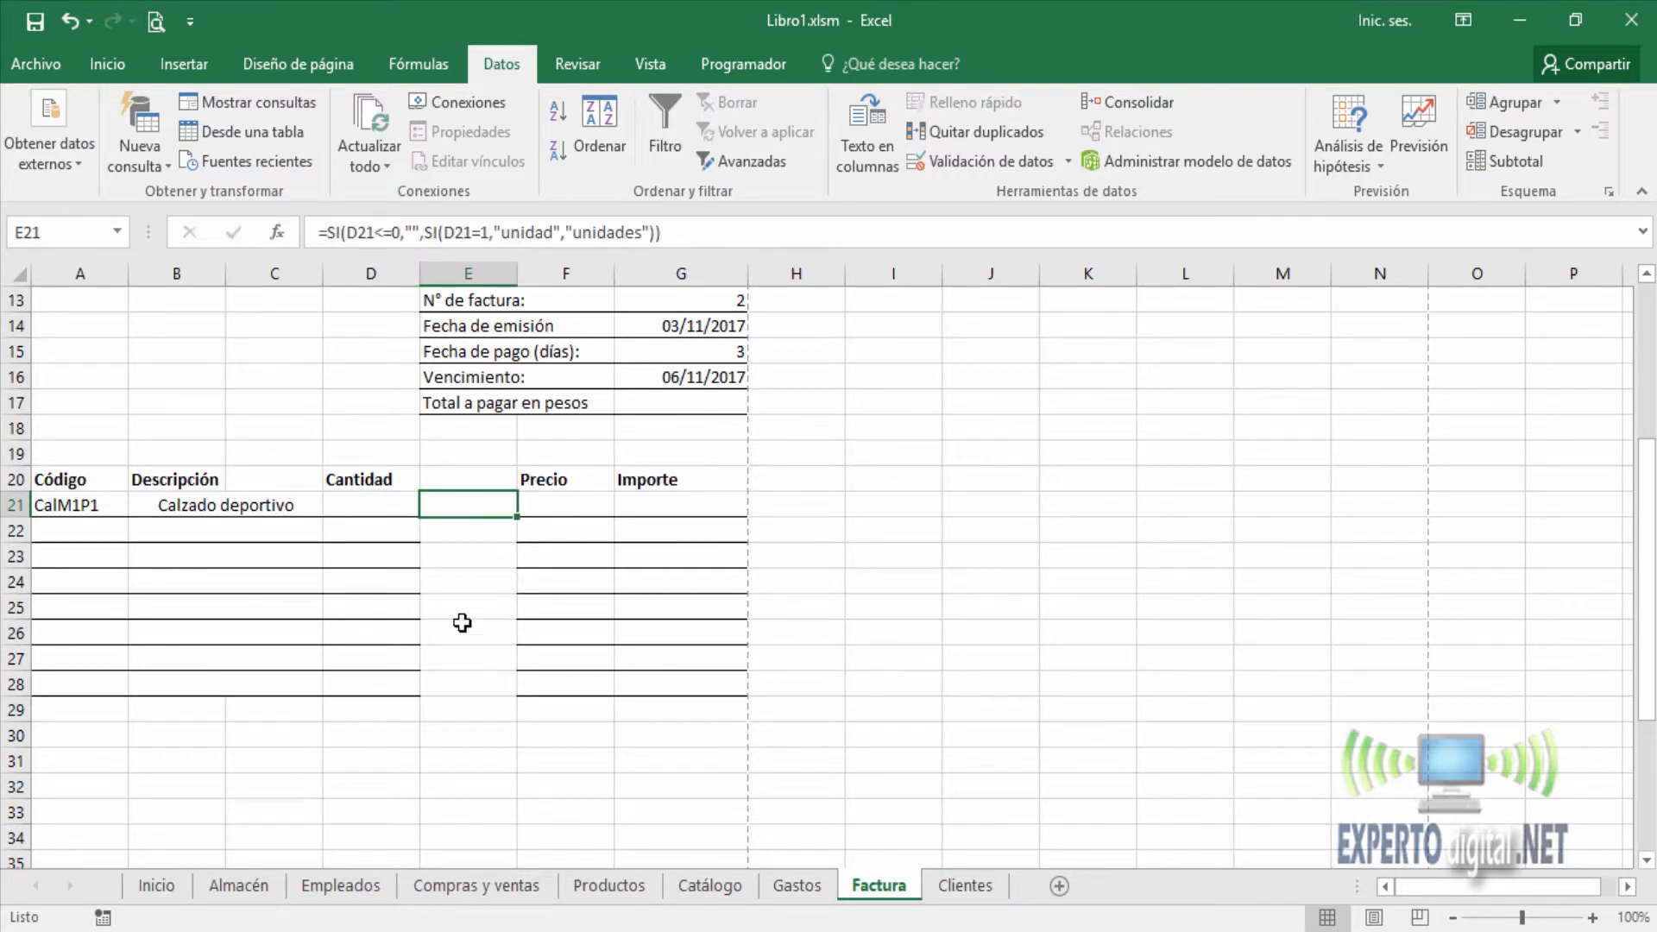
# Step: Add a bottom border to the unit label cell E21
pyautogui.click(560, 505)
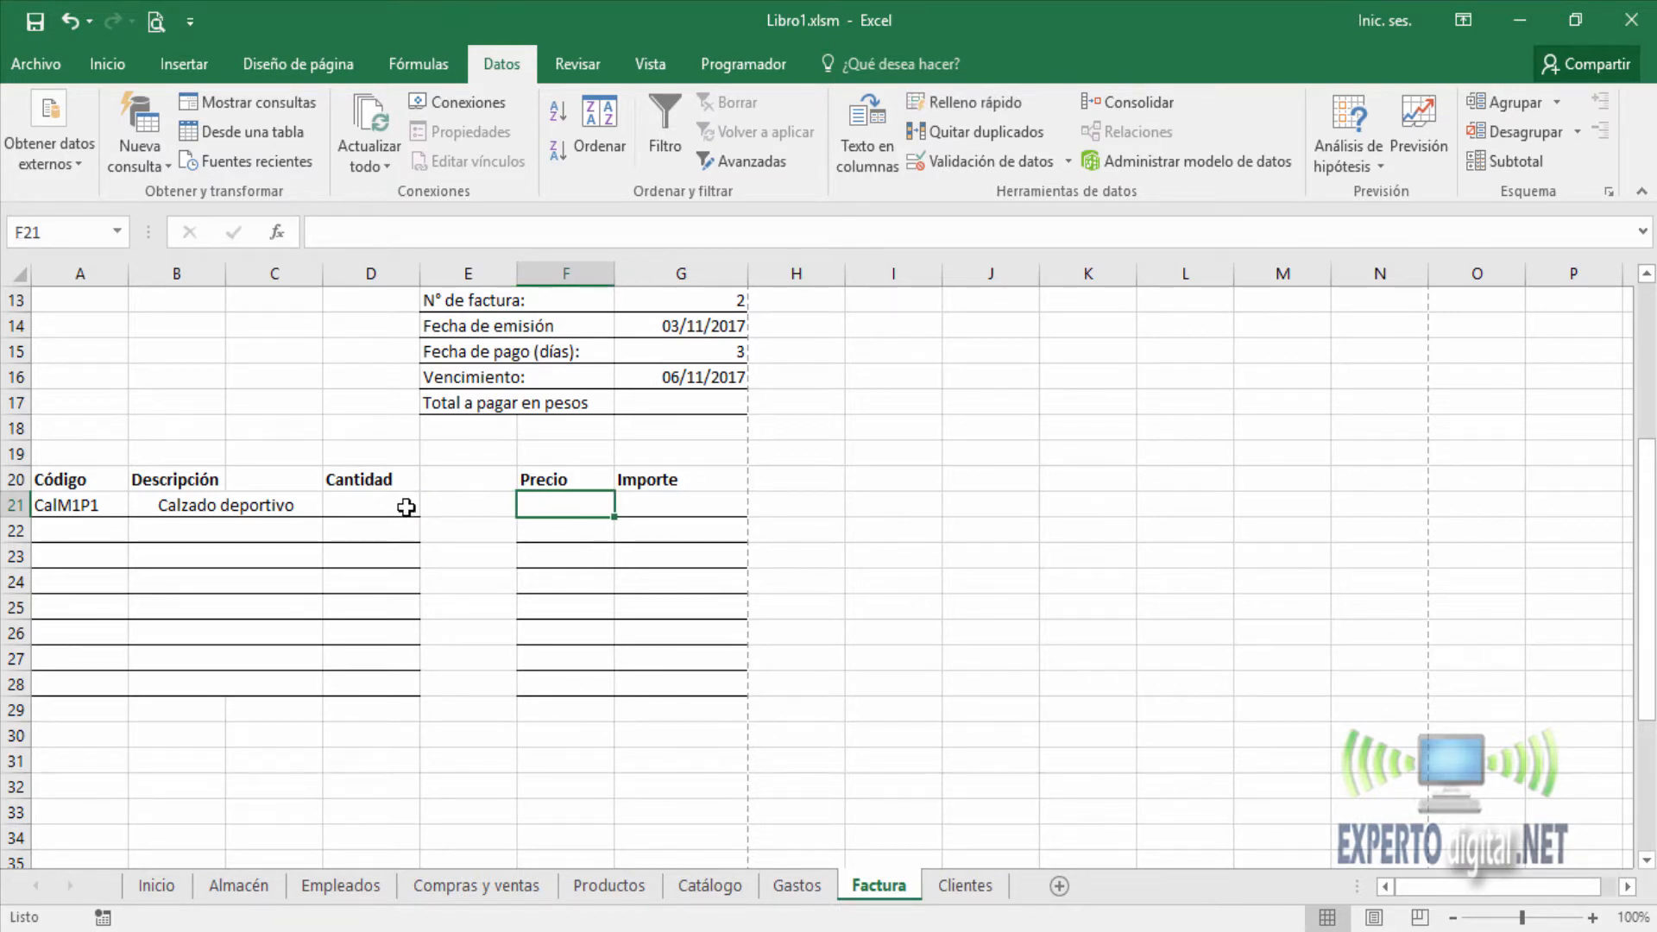
pyautogui.click(472, 509)
pyautogui.click(107, 64)
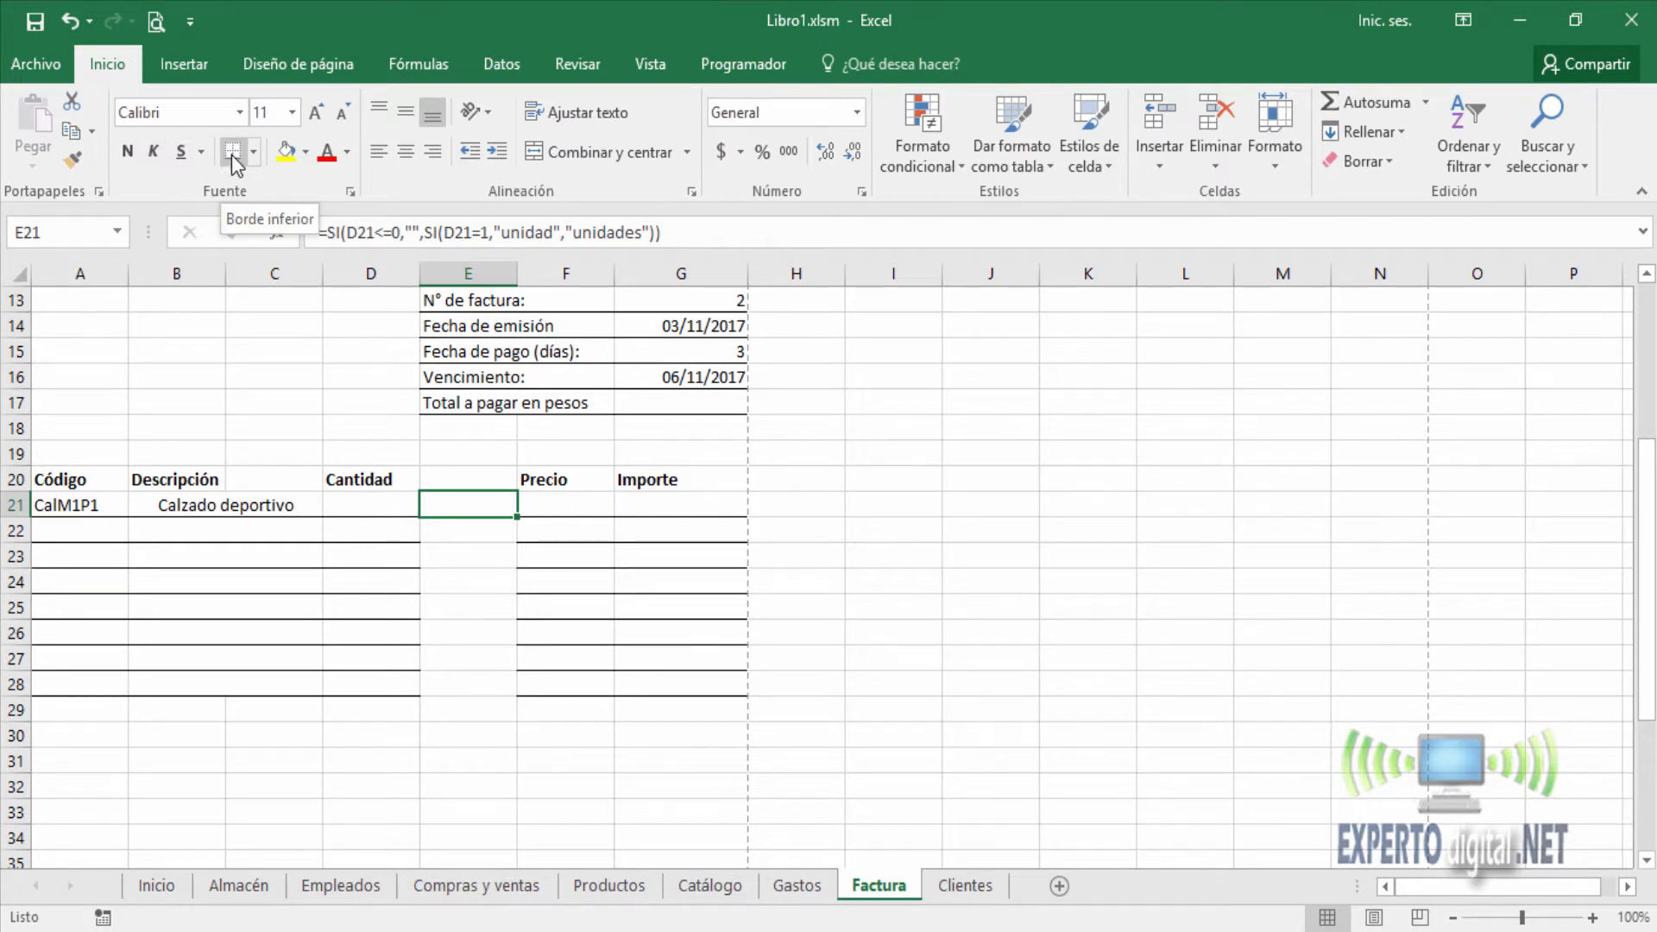
# Step: Apply a bottom border to each of the cells E22 through E28 to match the neighbouring invoice columns
pyautogui.click(470, 535)
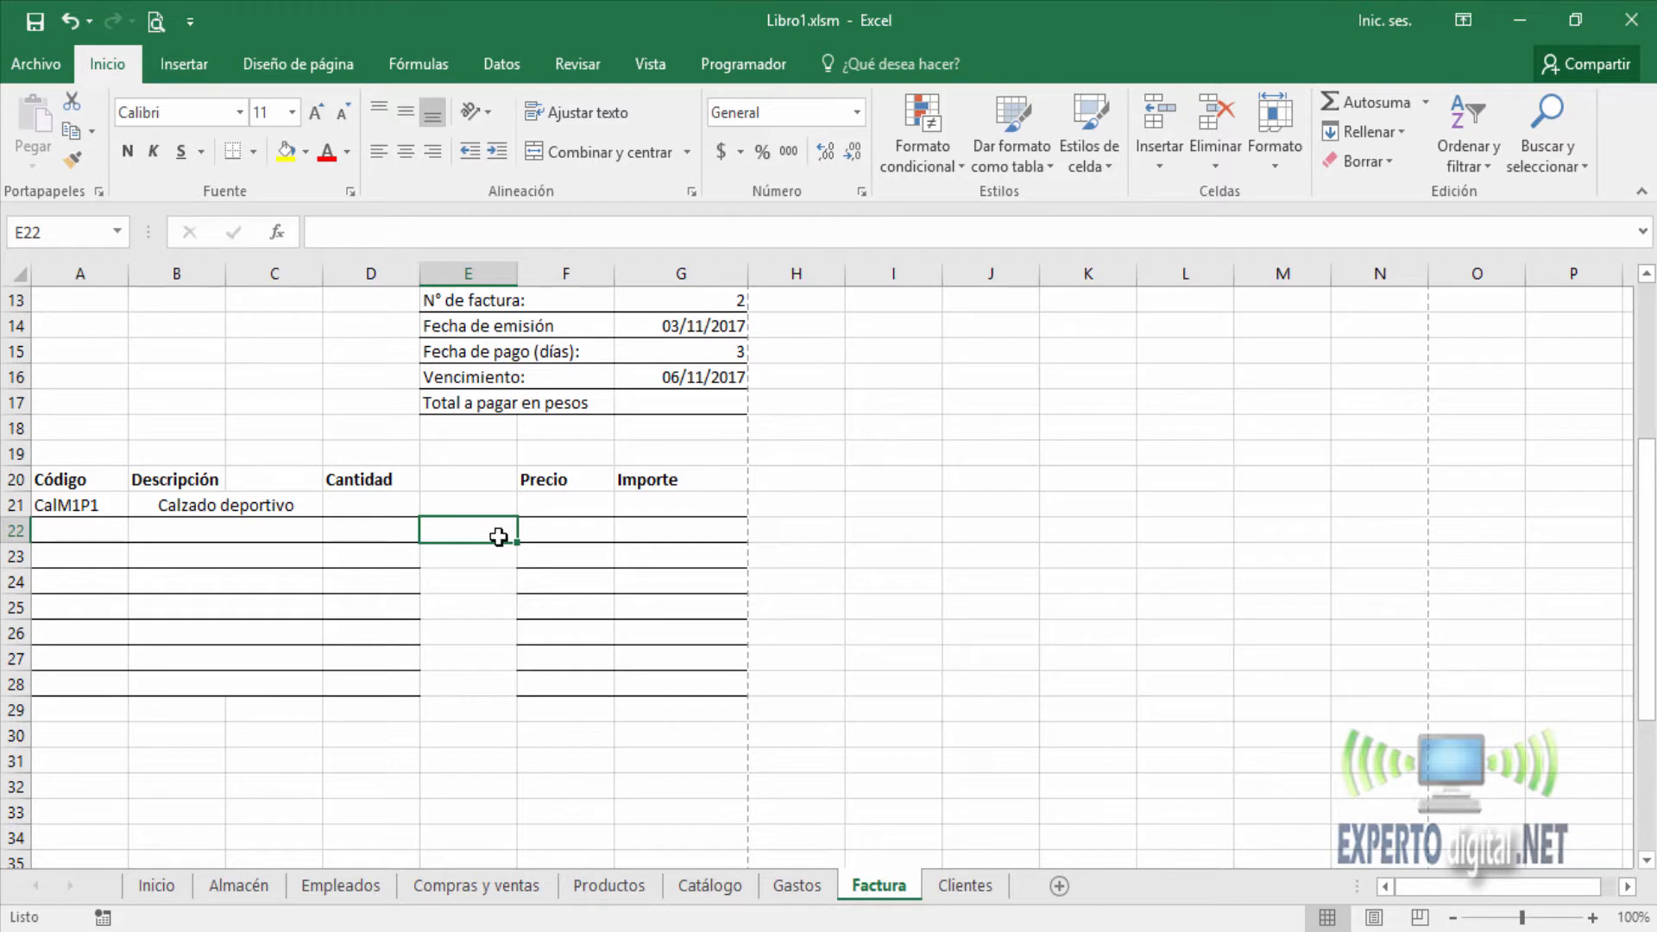
pyautogui.moveTo(492, 543); pyautogui.dragTo(484, 684)
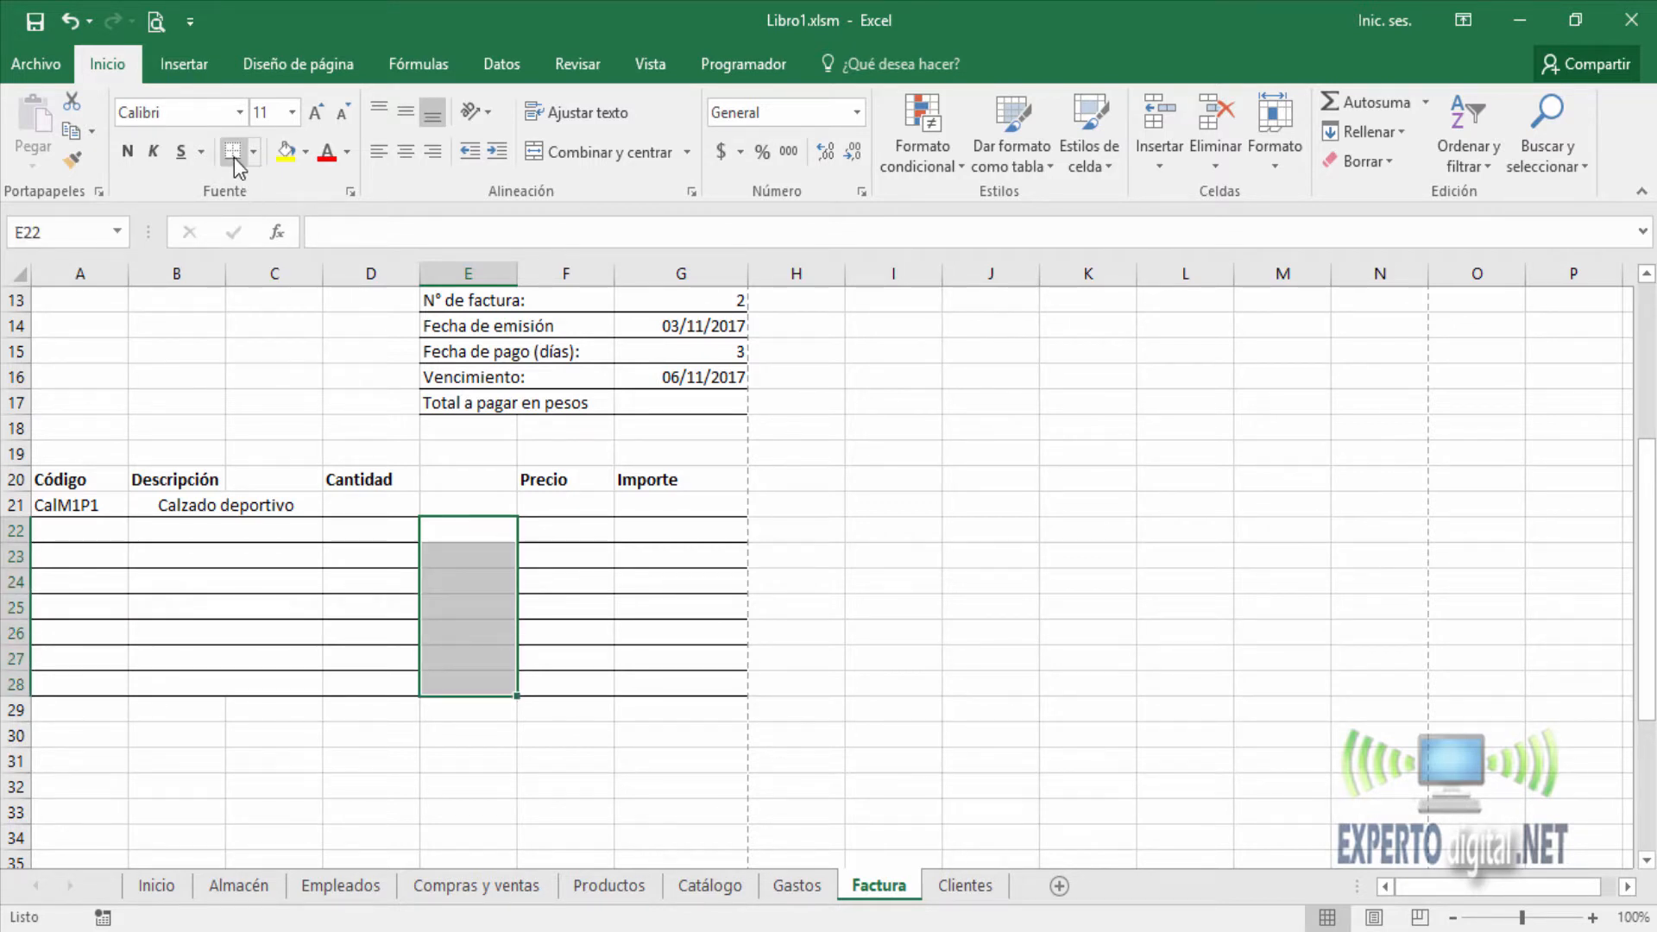
pyautogui.click(458, 523)
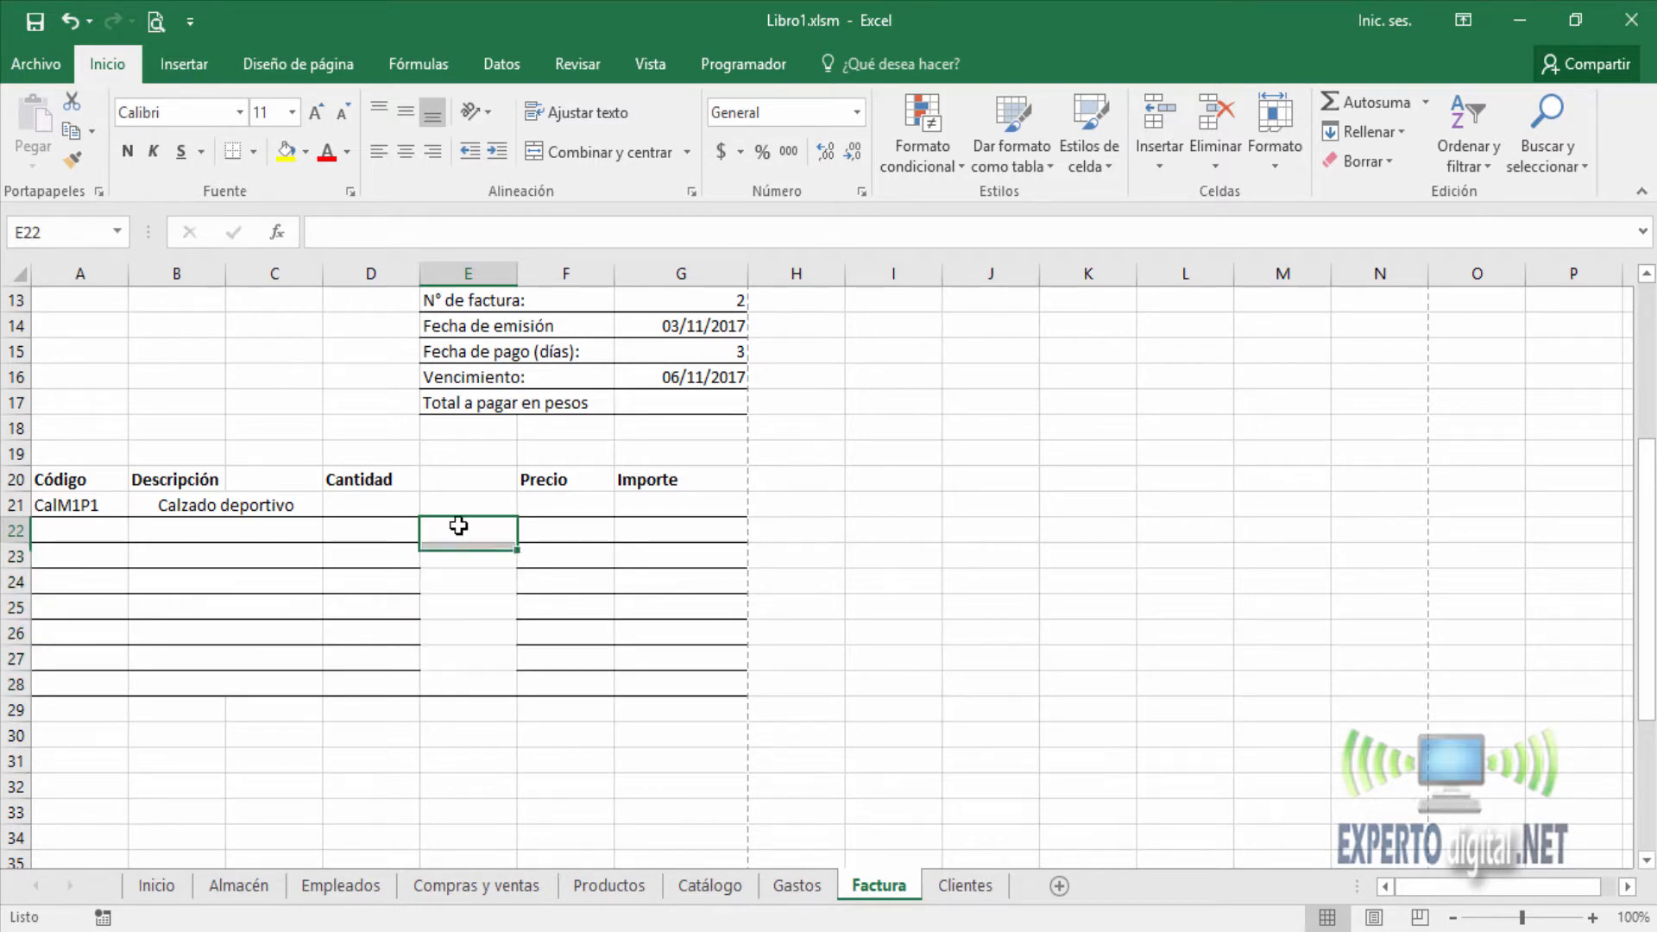
pyautogui.keyDown('ctrl'); pyautogui.click(474, 565); pyautogui.keyUp('ctrl')
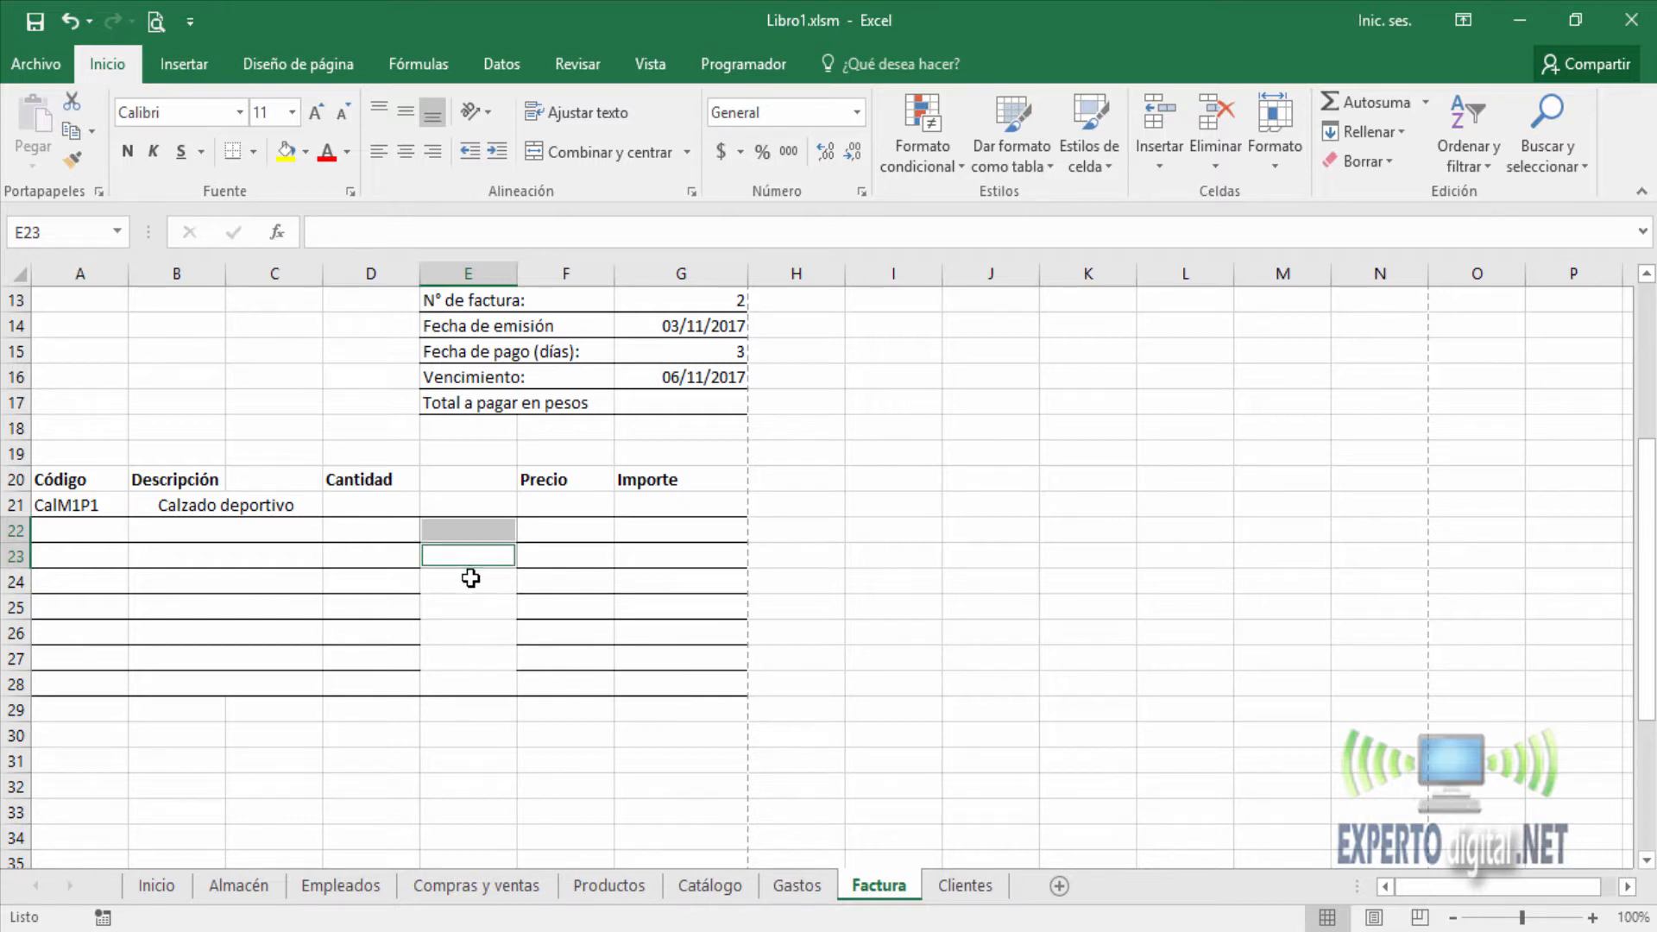
pyautogui.keyDown('ctrl'); pyautogui.click(468, 580); pyautogui.keyUp('ctrl')
pyautogui.keyDown('ctrl'); pyautogui.click(458, 608); pyautogui.keyUp('ctrl')
pyautogui.keyDown('ctrl'); pyautogui.click(458, 635); pyautogui.keyUp('ctrl')
pyautogui.keyDown('ctrl'); pyautogui.click(449, 659); pyautogui.keyUp('ctrl')
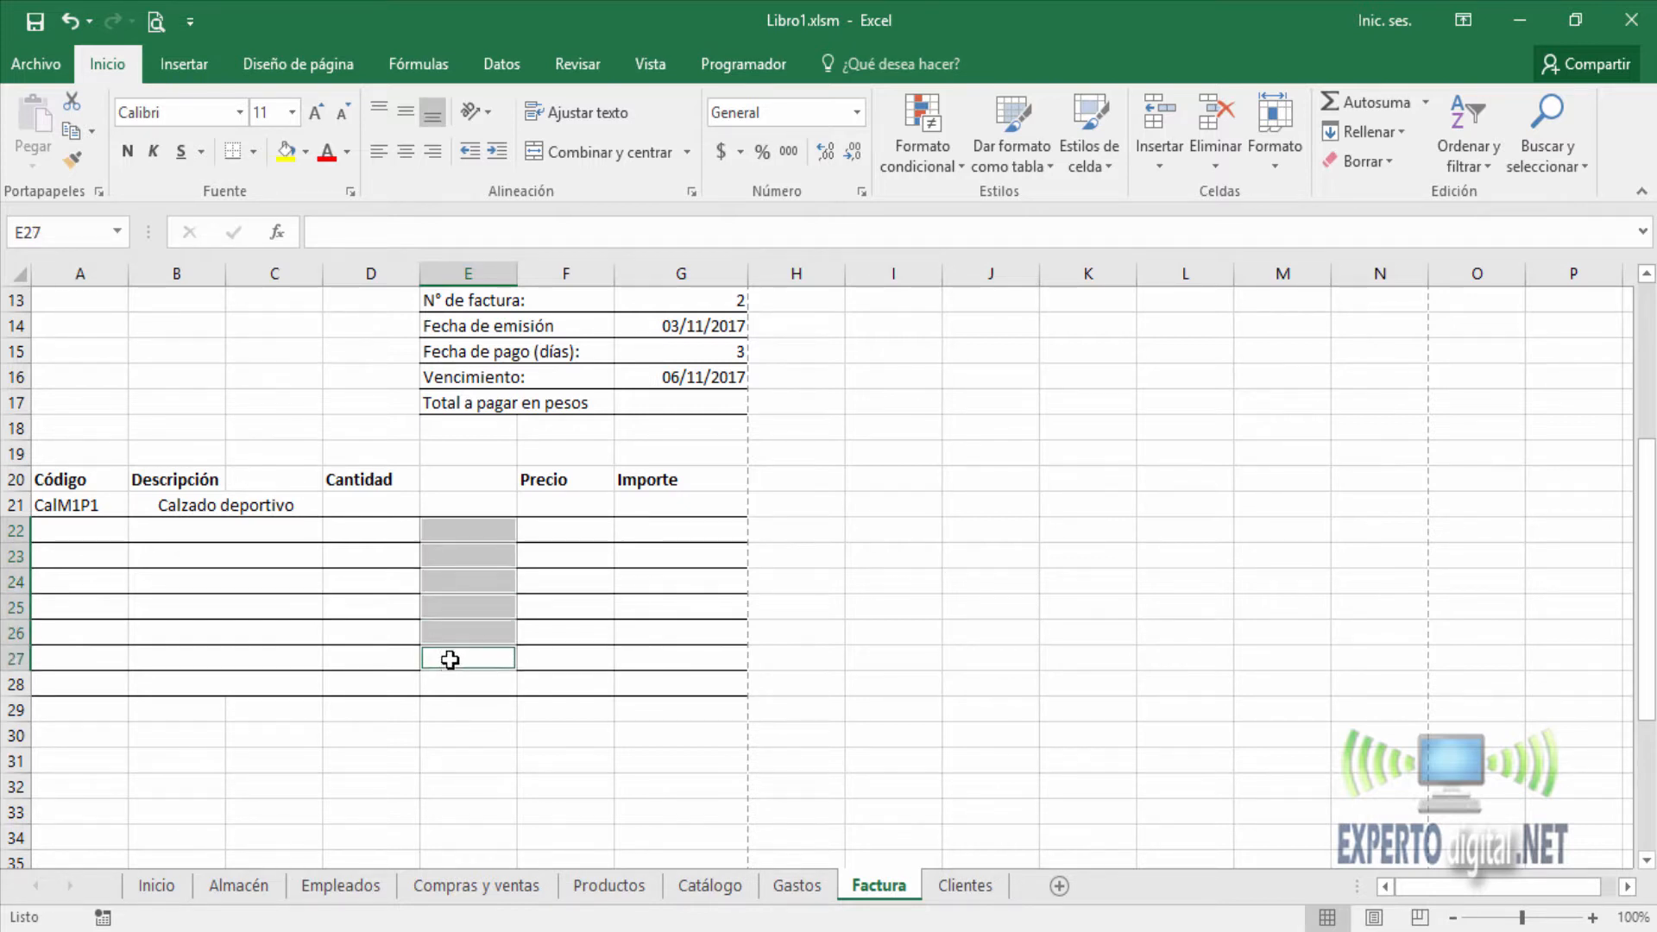
pyautogui.keyDown('ctrl'); pyautogui.click(445, 681); pyautogui.keyUp('ctrl')
pyautogui.click(230, 157)
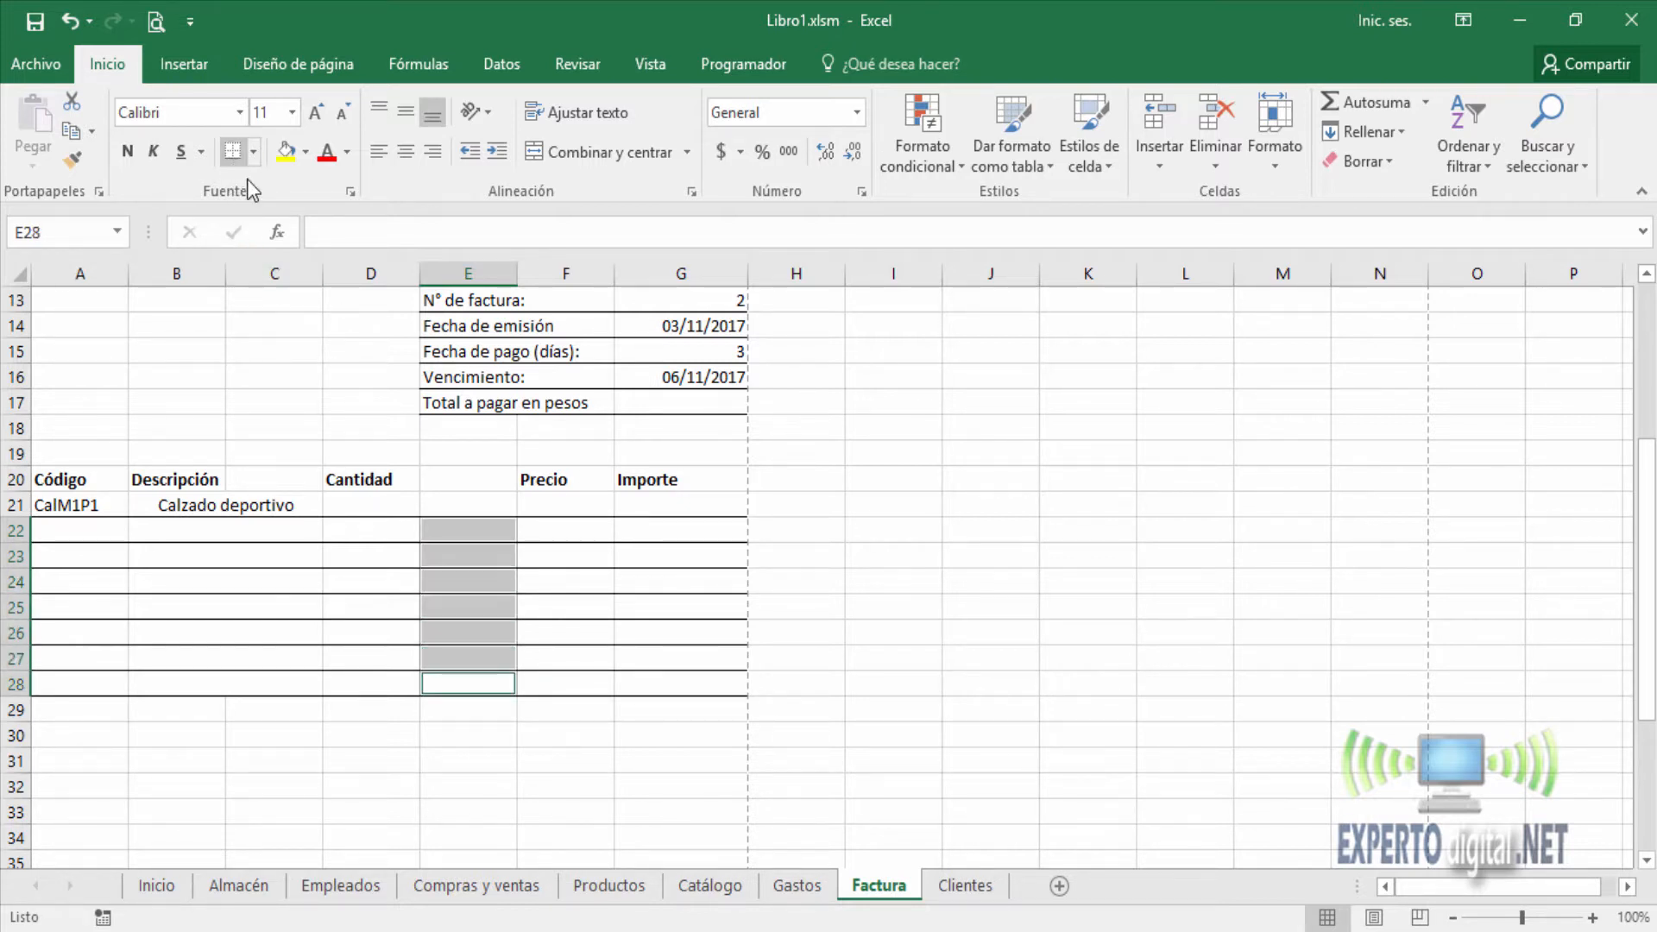
# Step: Review the description lookup formula in B21 and begin an SI.ERROR formula in Precio cell F21
pyautogui.click(550, 514)
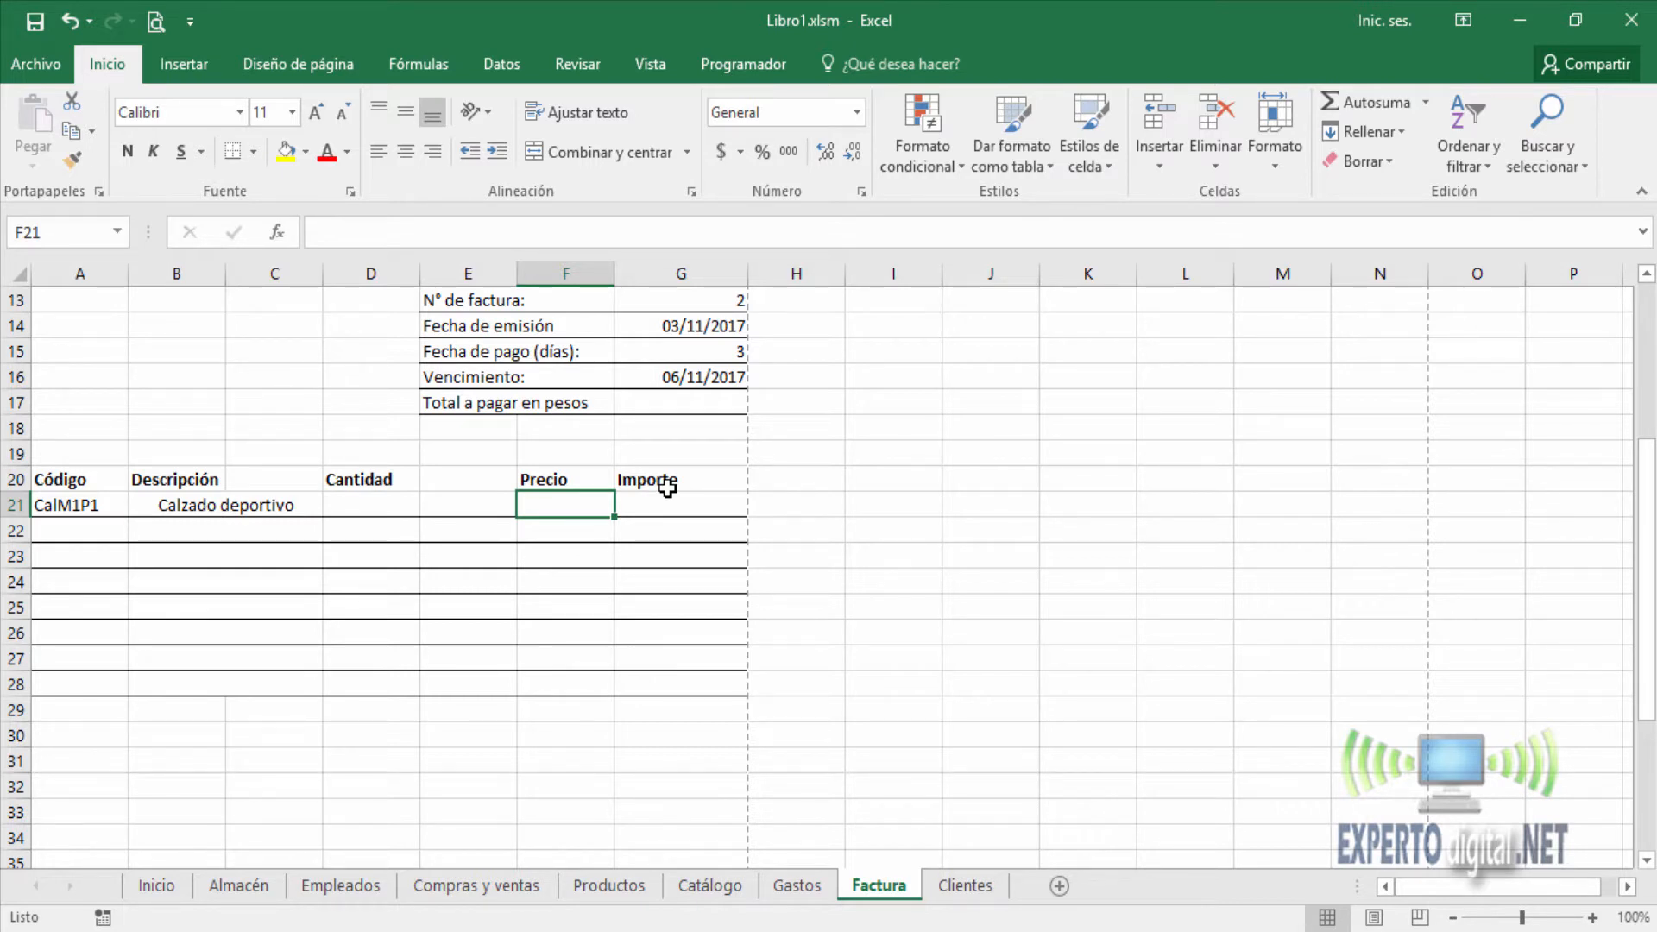
pyautogui.click(189, 507)
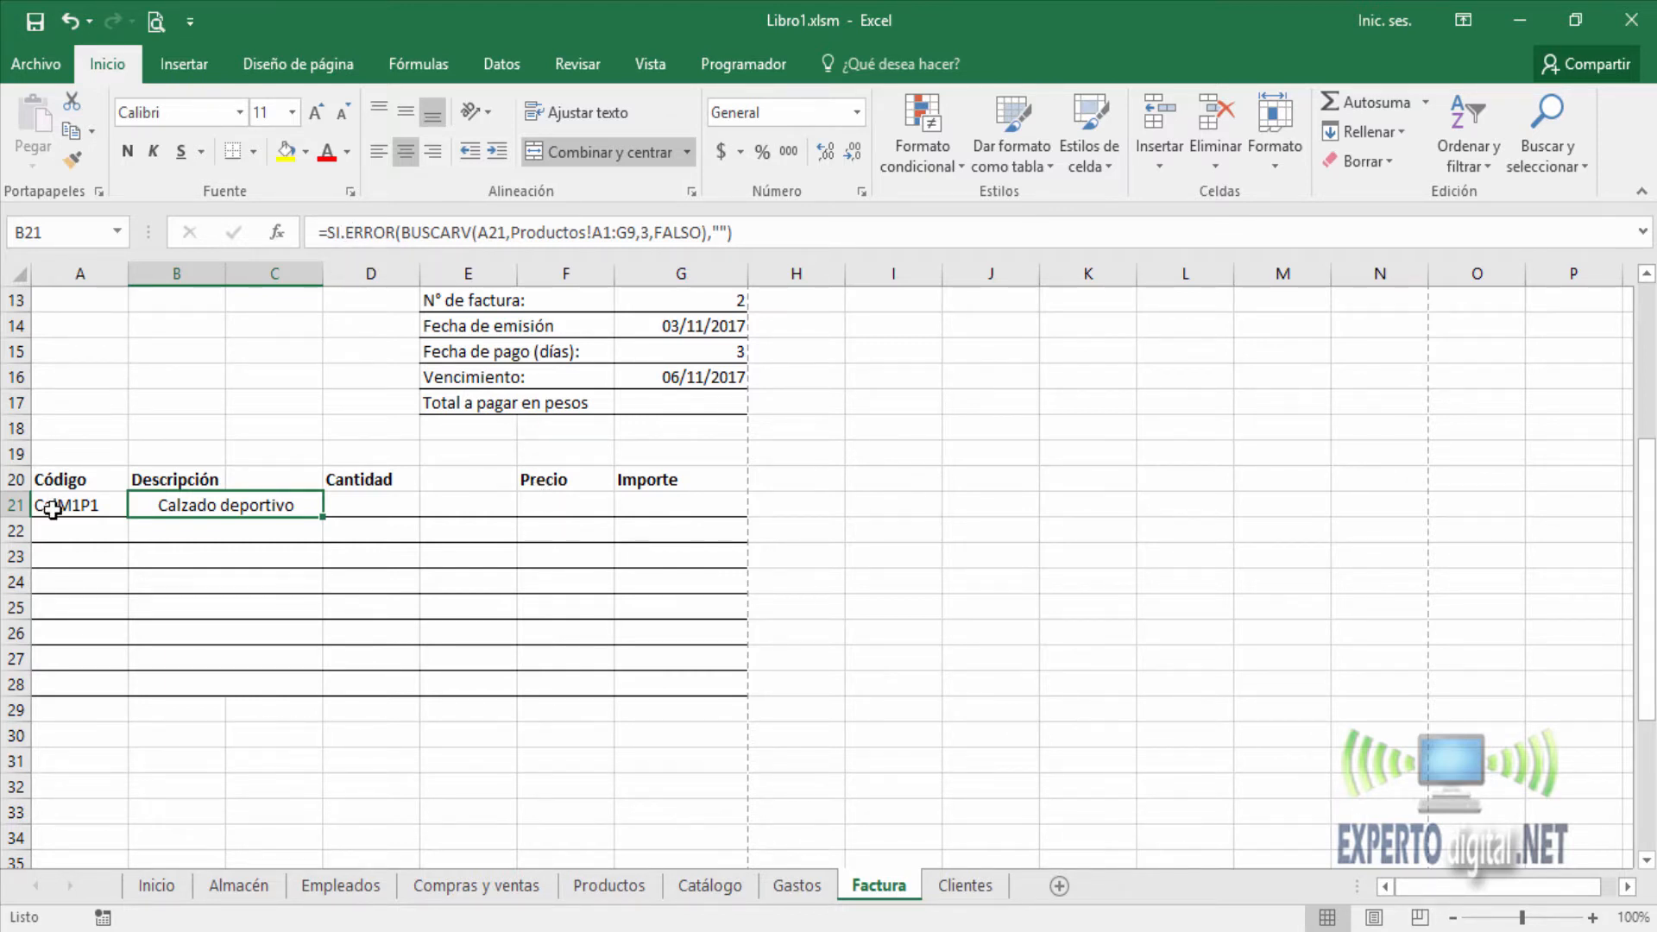
pyautogui.click(569, 502)
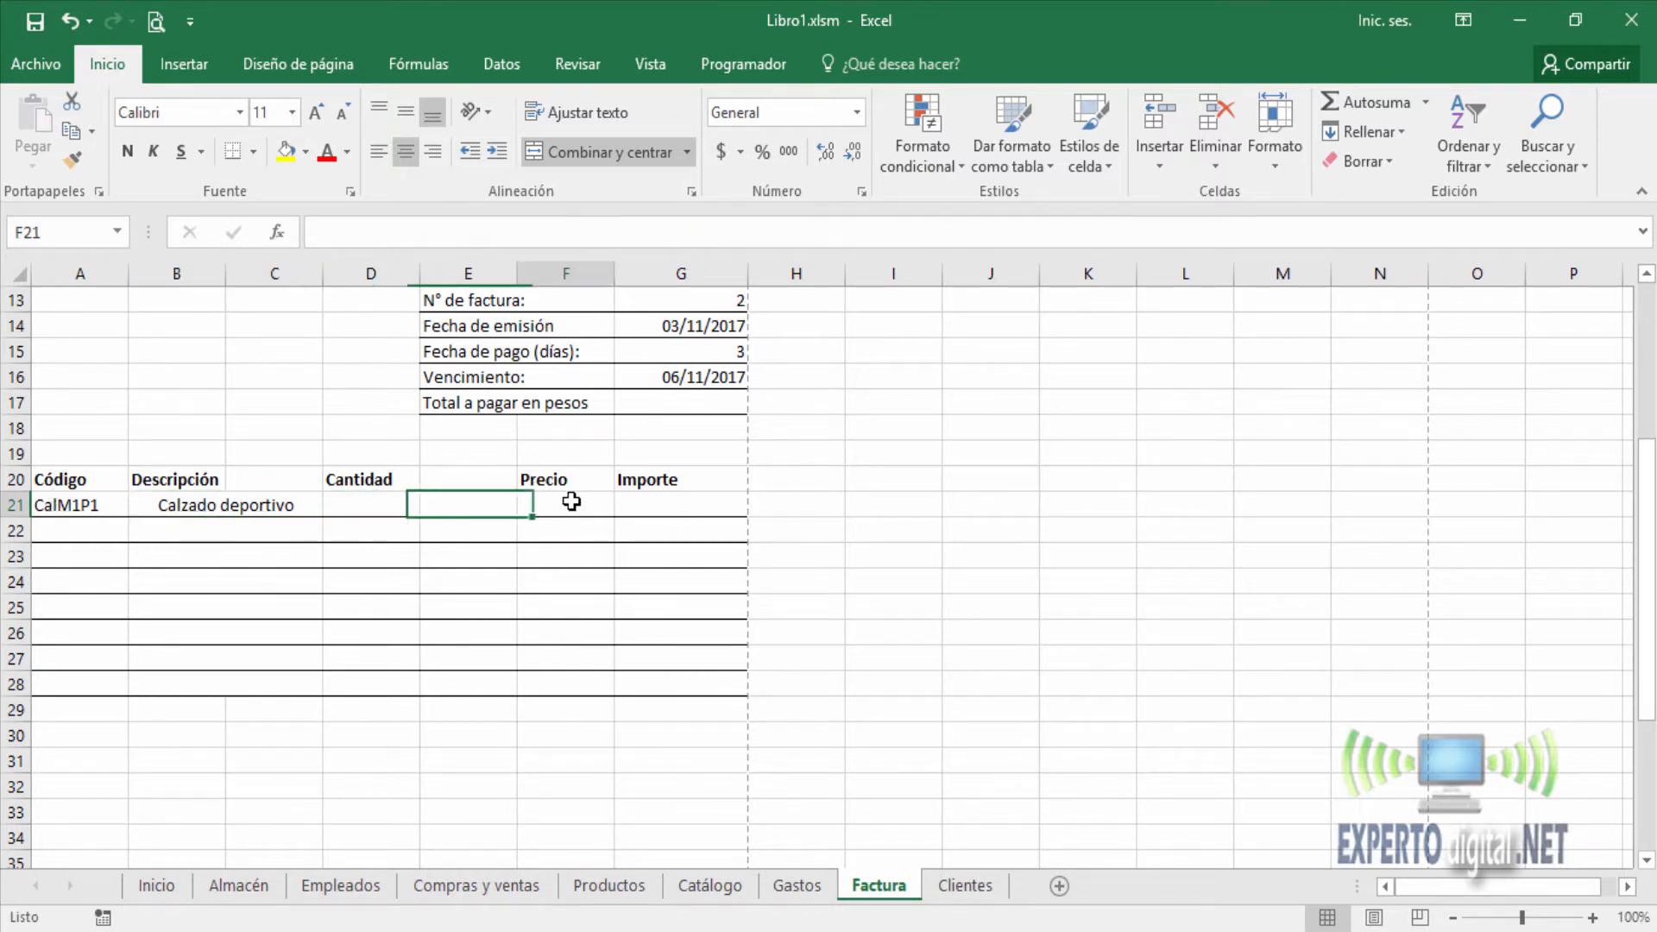
pyautogui.write('=')
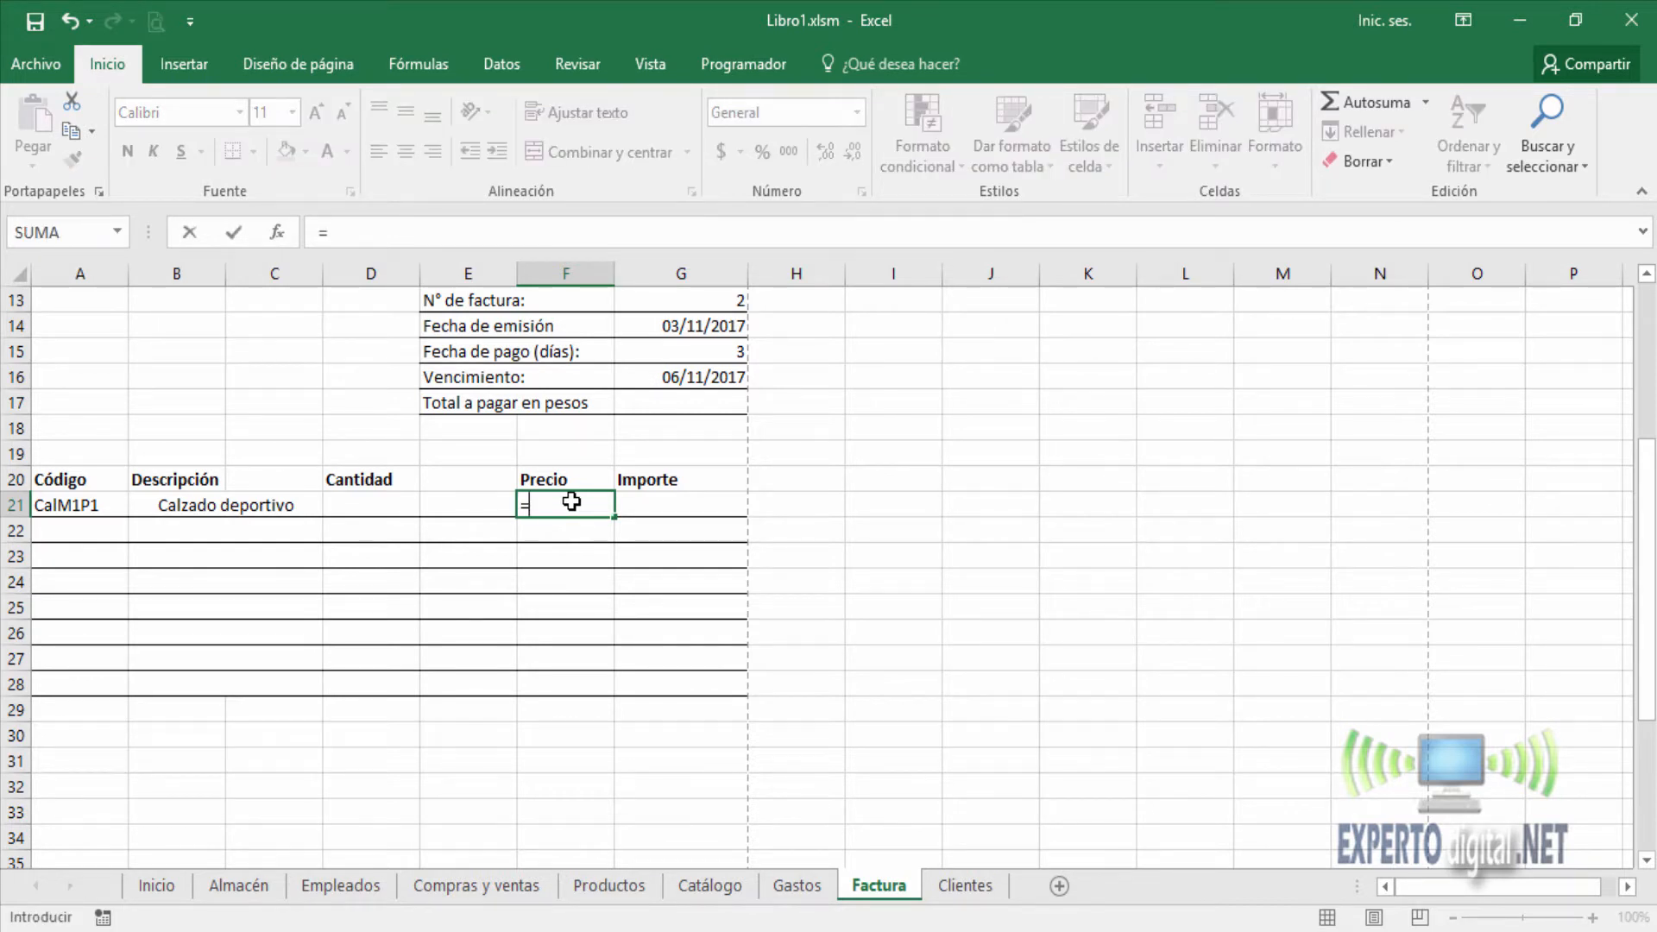
pyautogui.write('si')
pyautogui.press('Down')
pyautogui.press('Tab')
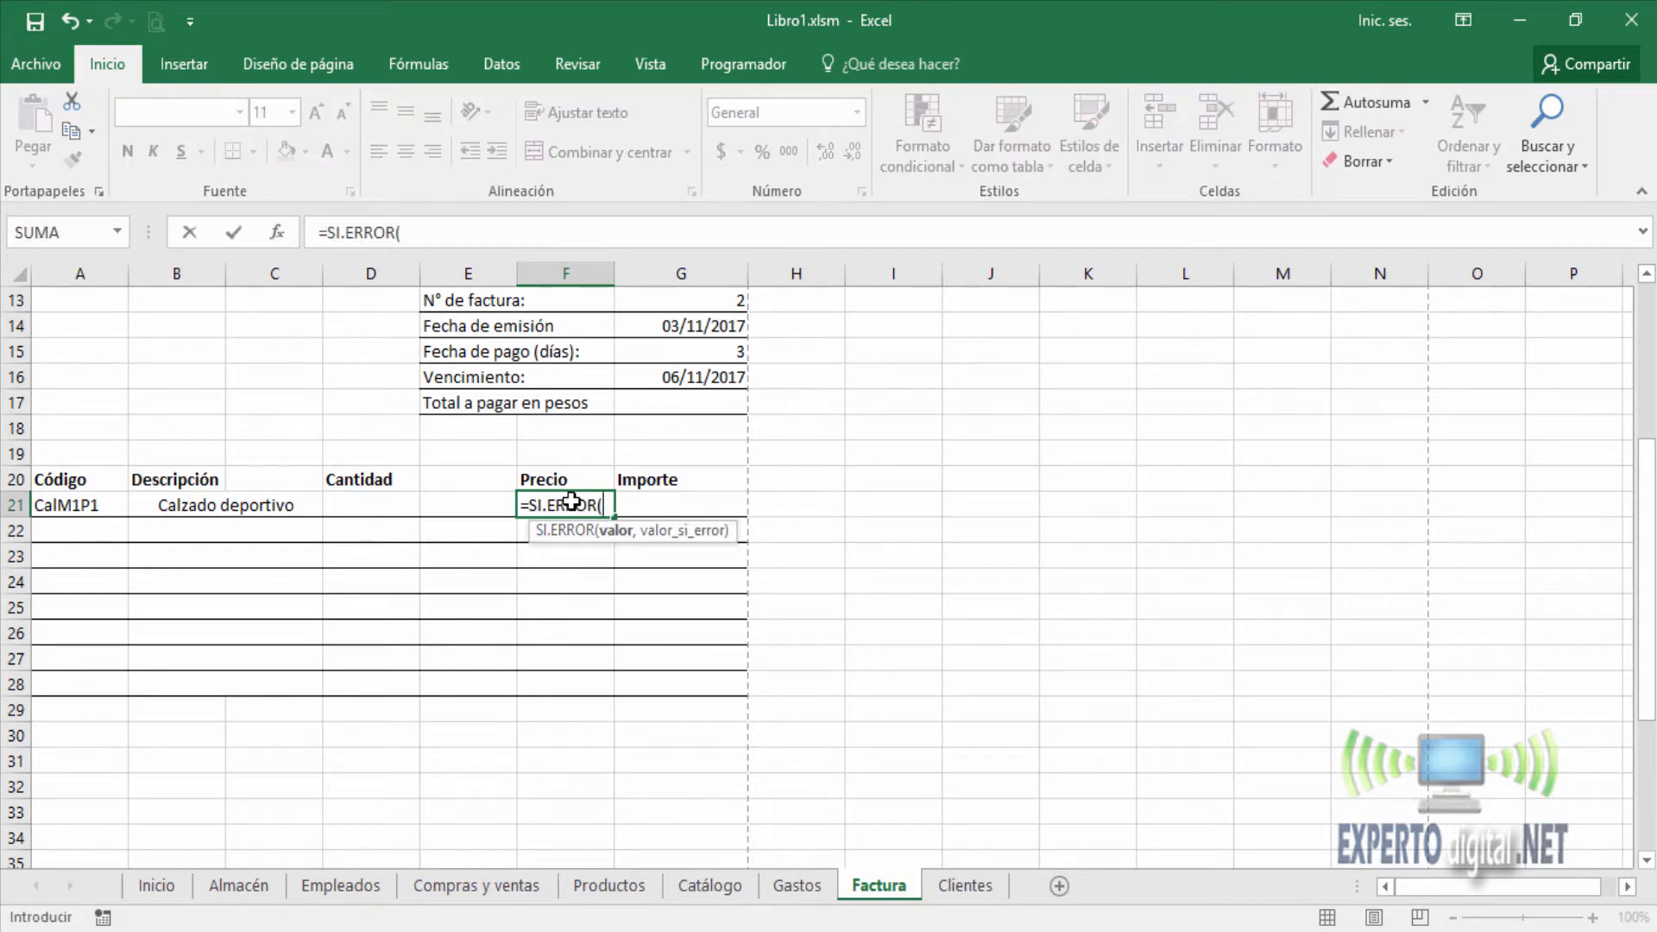
# Step: Nest a BUSCARV function in the SI.ERROR formula in F21, with product code cell A21 as the lookup value
pyautogui.write('bu')
pyautogui.press('Down')
pyautogui.press('Down')
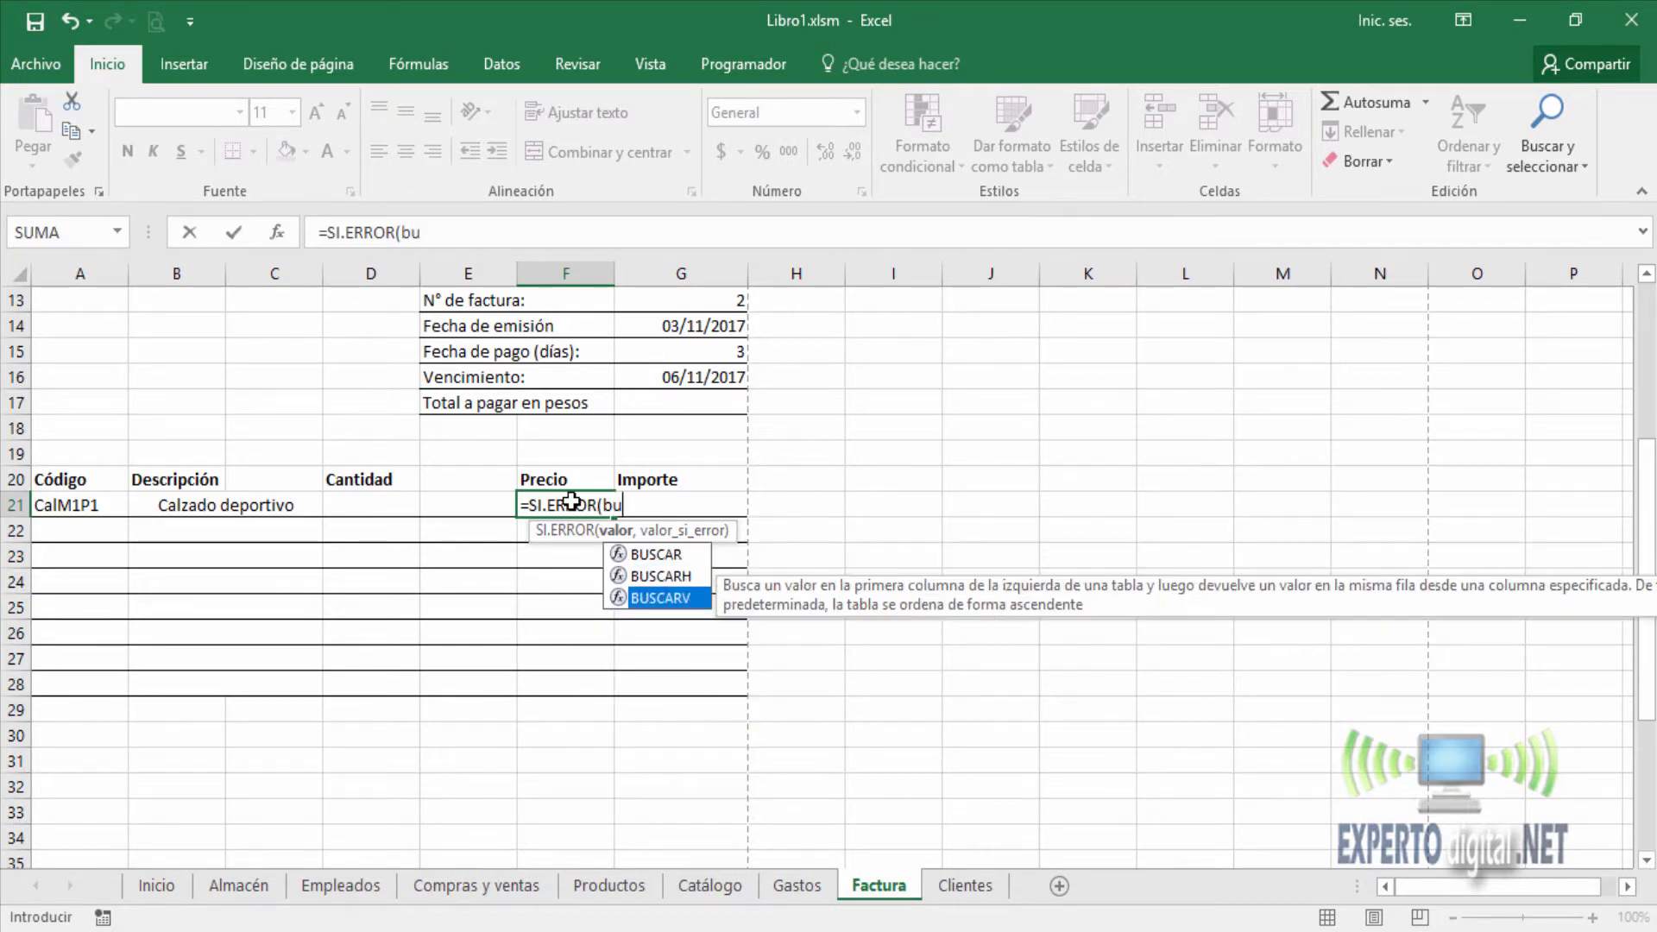
pyautogui.press('Tab')
pyautogui.press('Left')
pyautogui.press('Left')
pyautogui.press('Left')
pyautogui.press('Left')
pyautogui.press('Left')
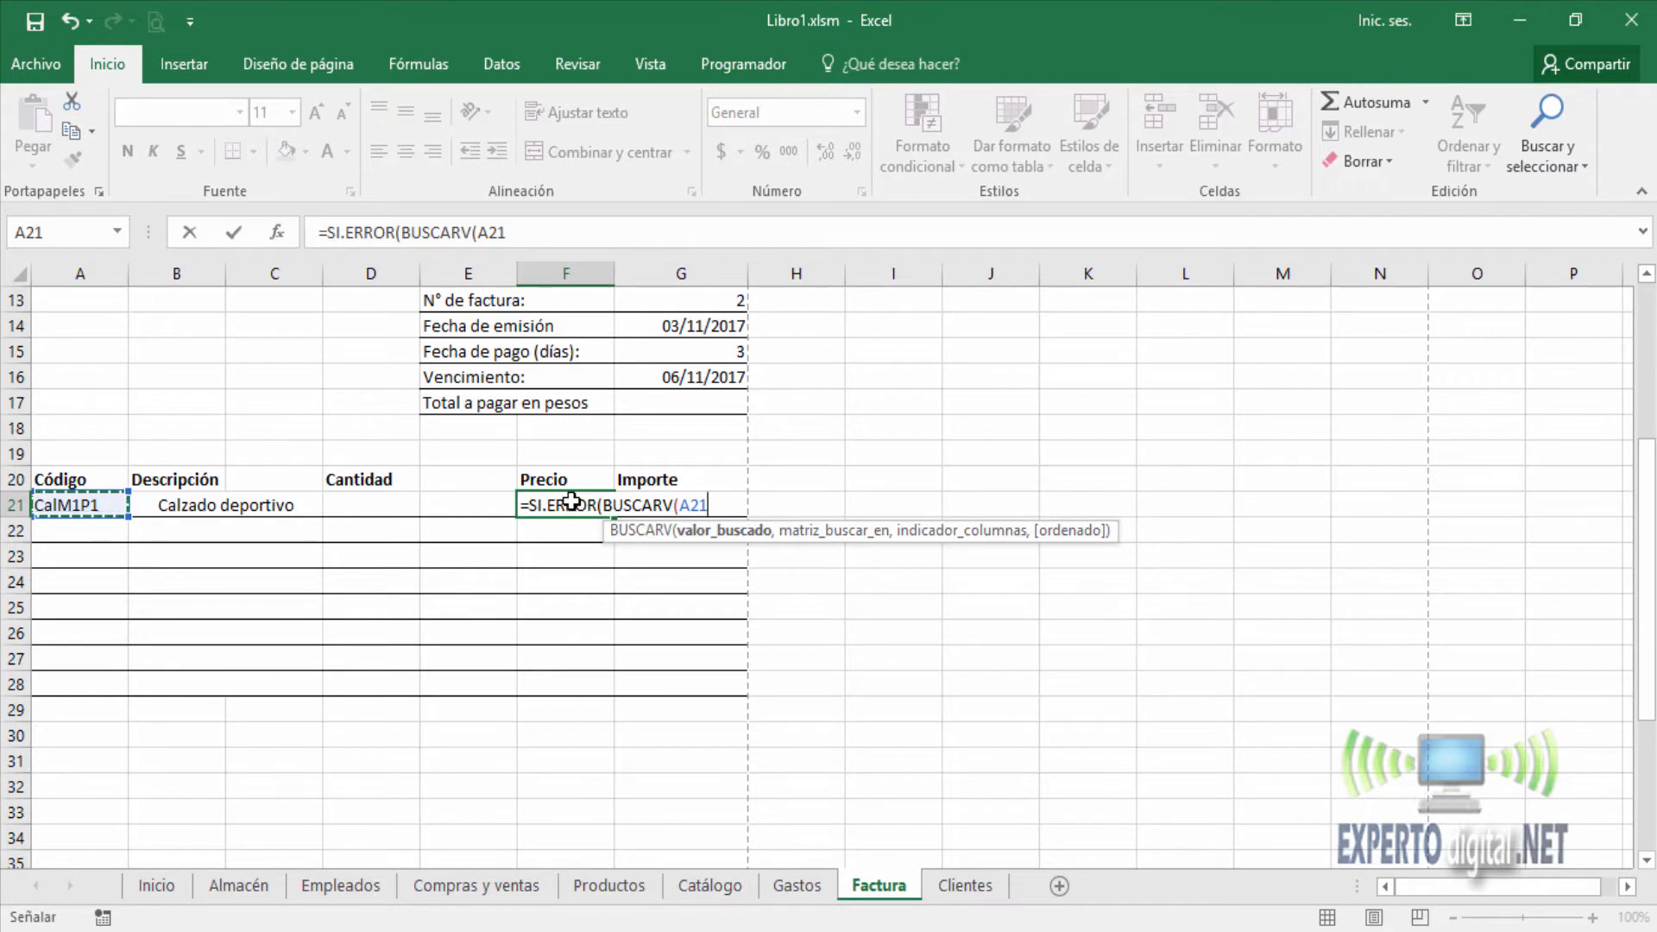
pyautogui.write(',')
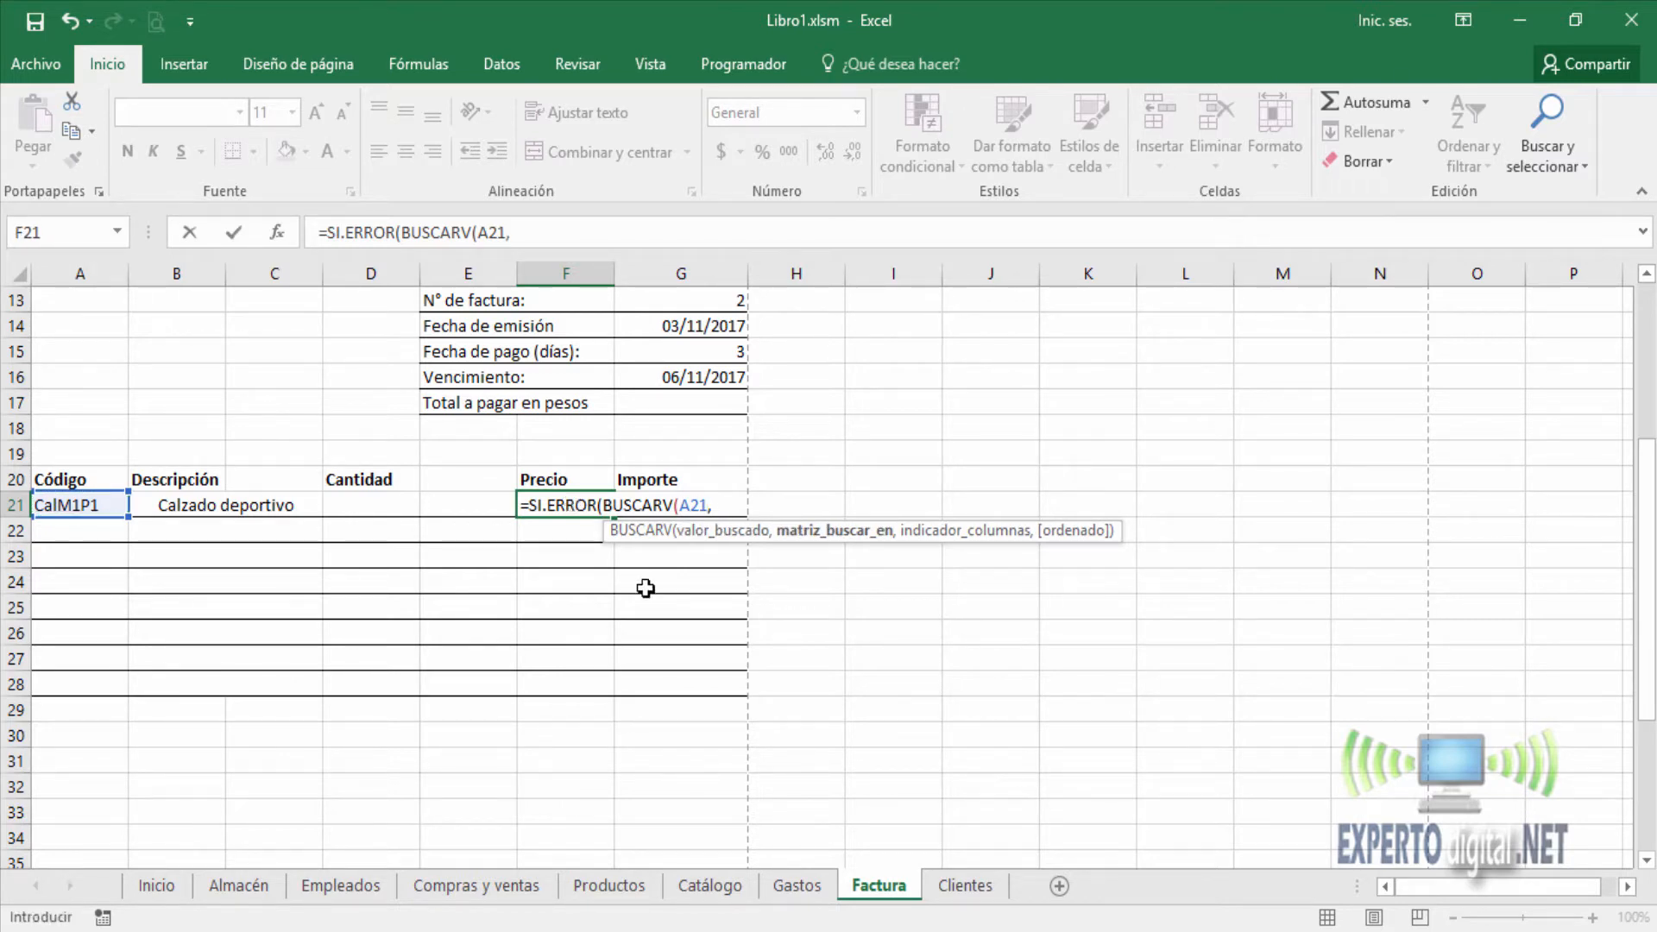
# Step: Set the BUSCARV table range to Productos!A1:G9 and its column index to 7 for the sale price
pyautogui.click(633, 889)
pyautogui.moveTo(71, 299); pyautogui.dragTo(1143, 512)
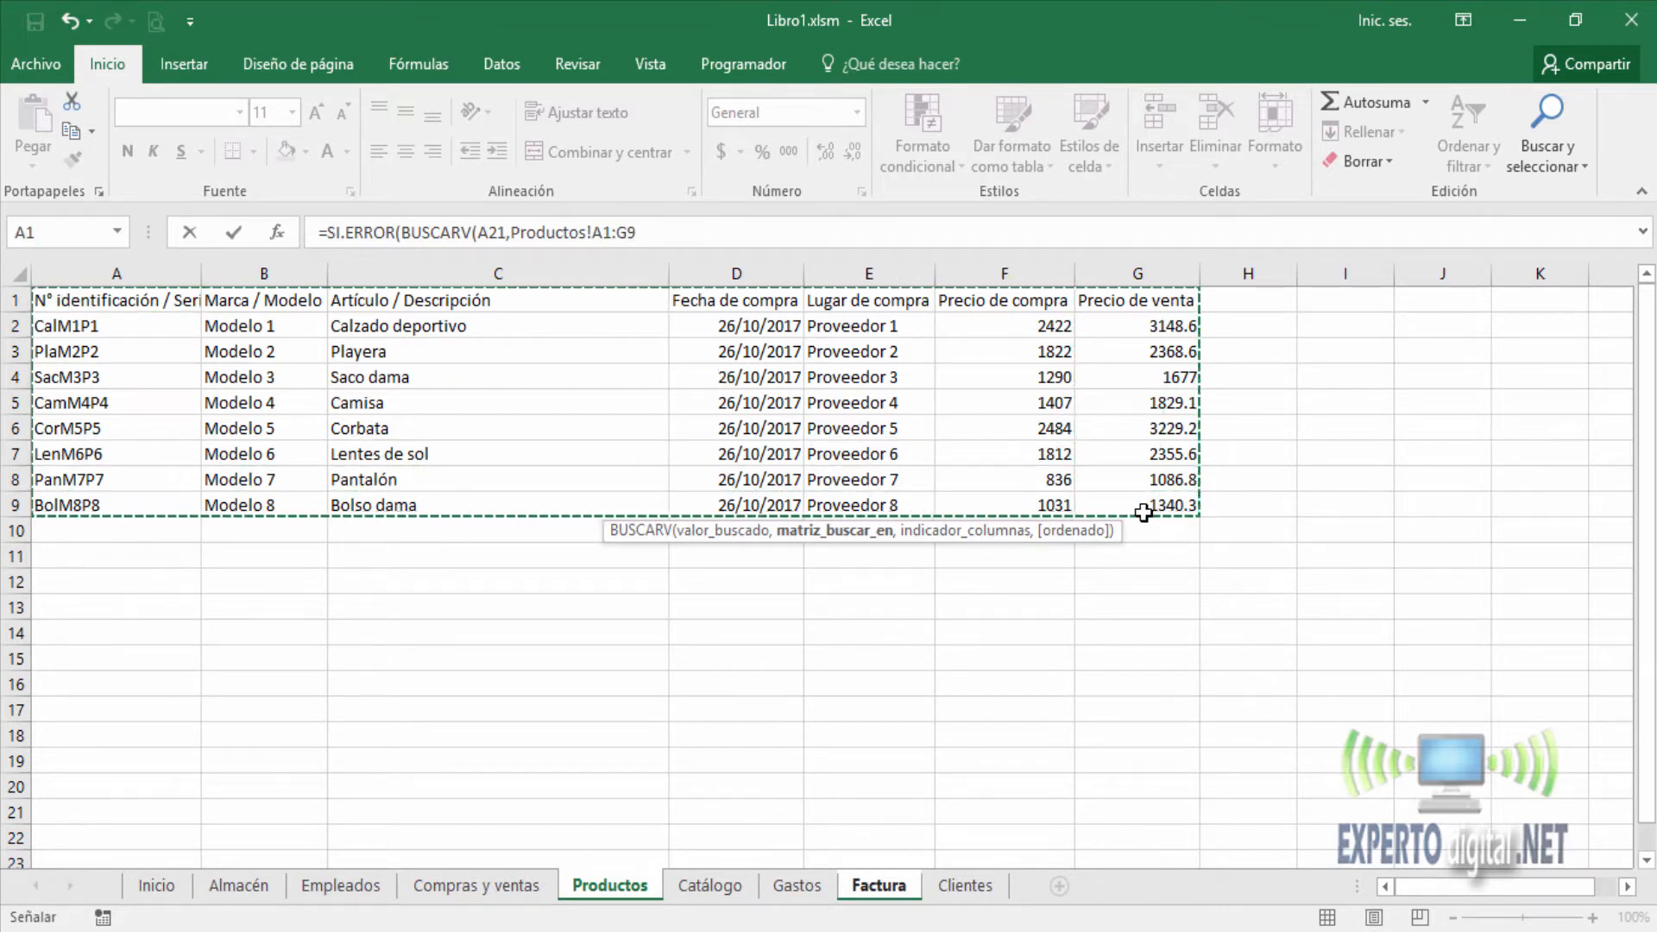
pyautogui.write(',')
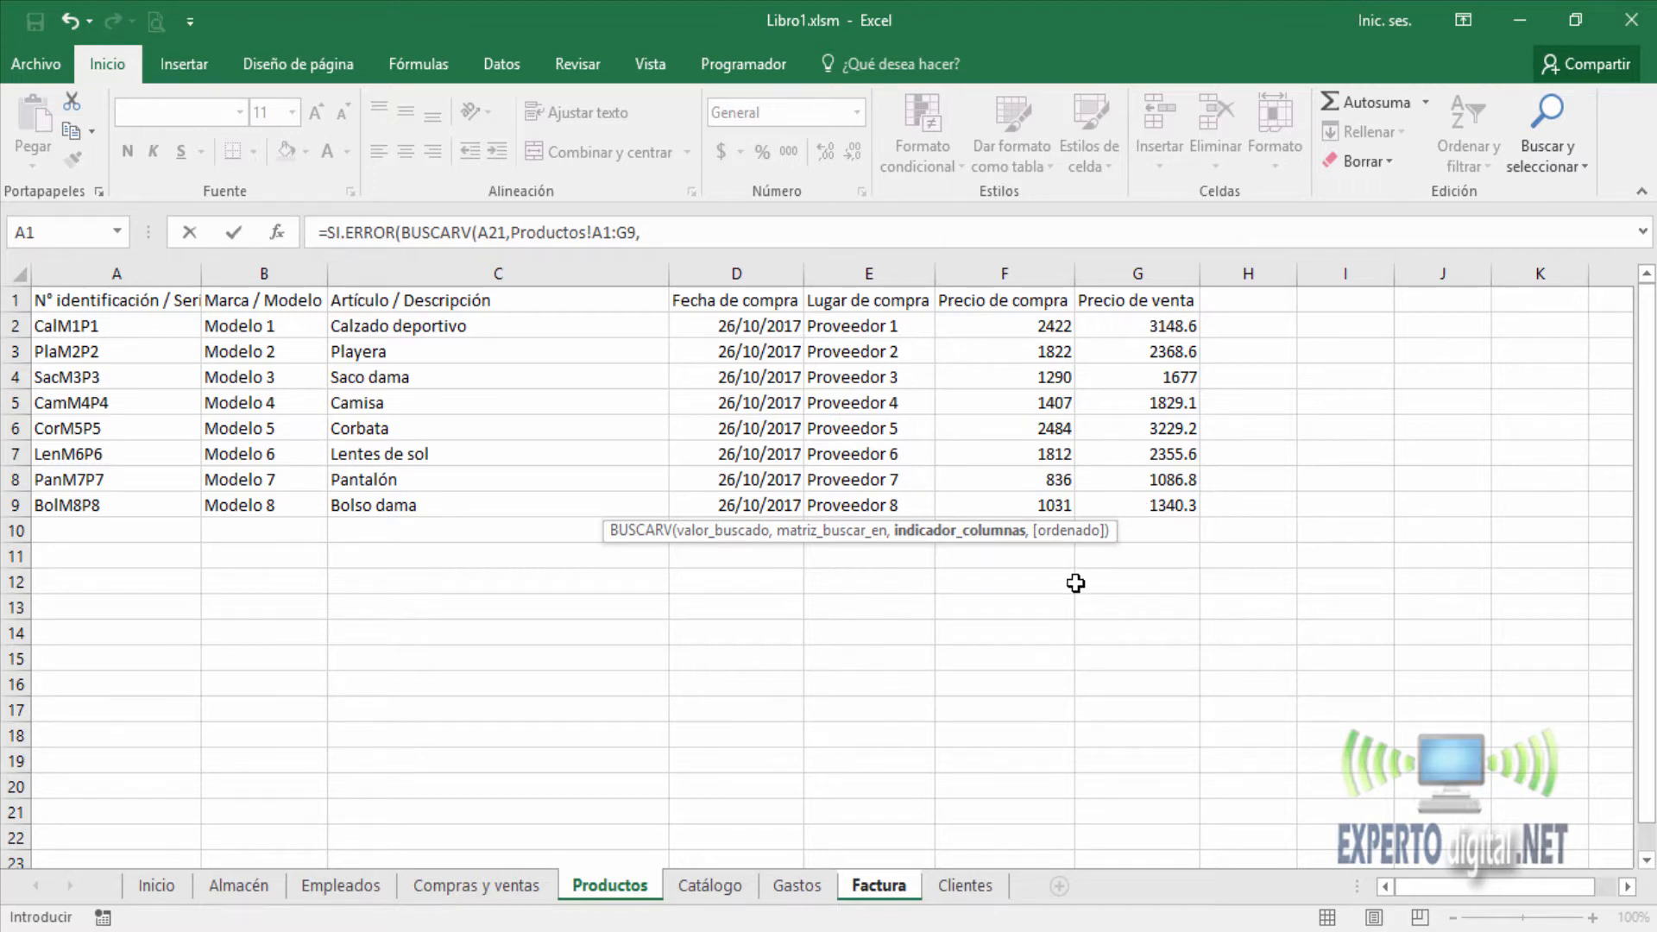
pyautogui.click(1150, 266)
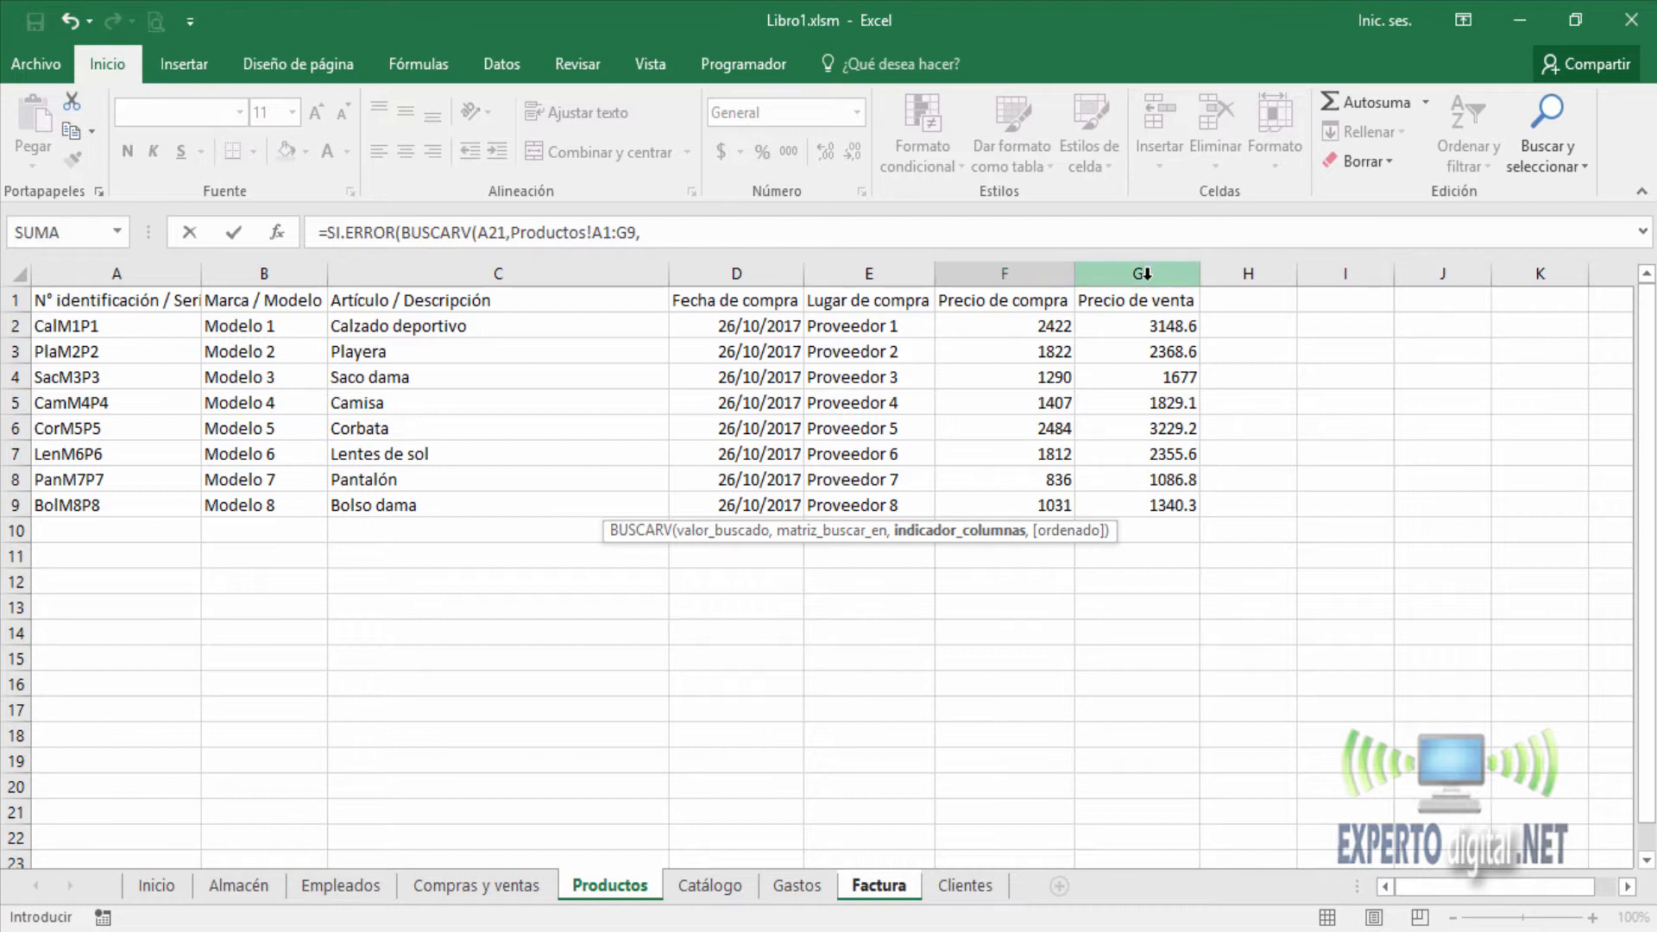
pyautogui.click(720, 231)
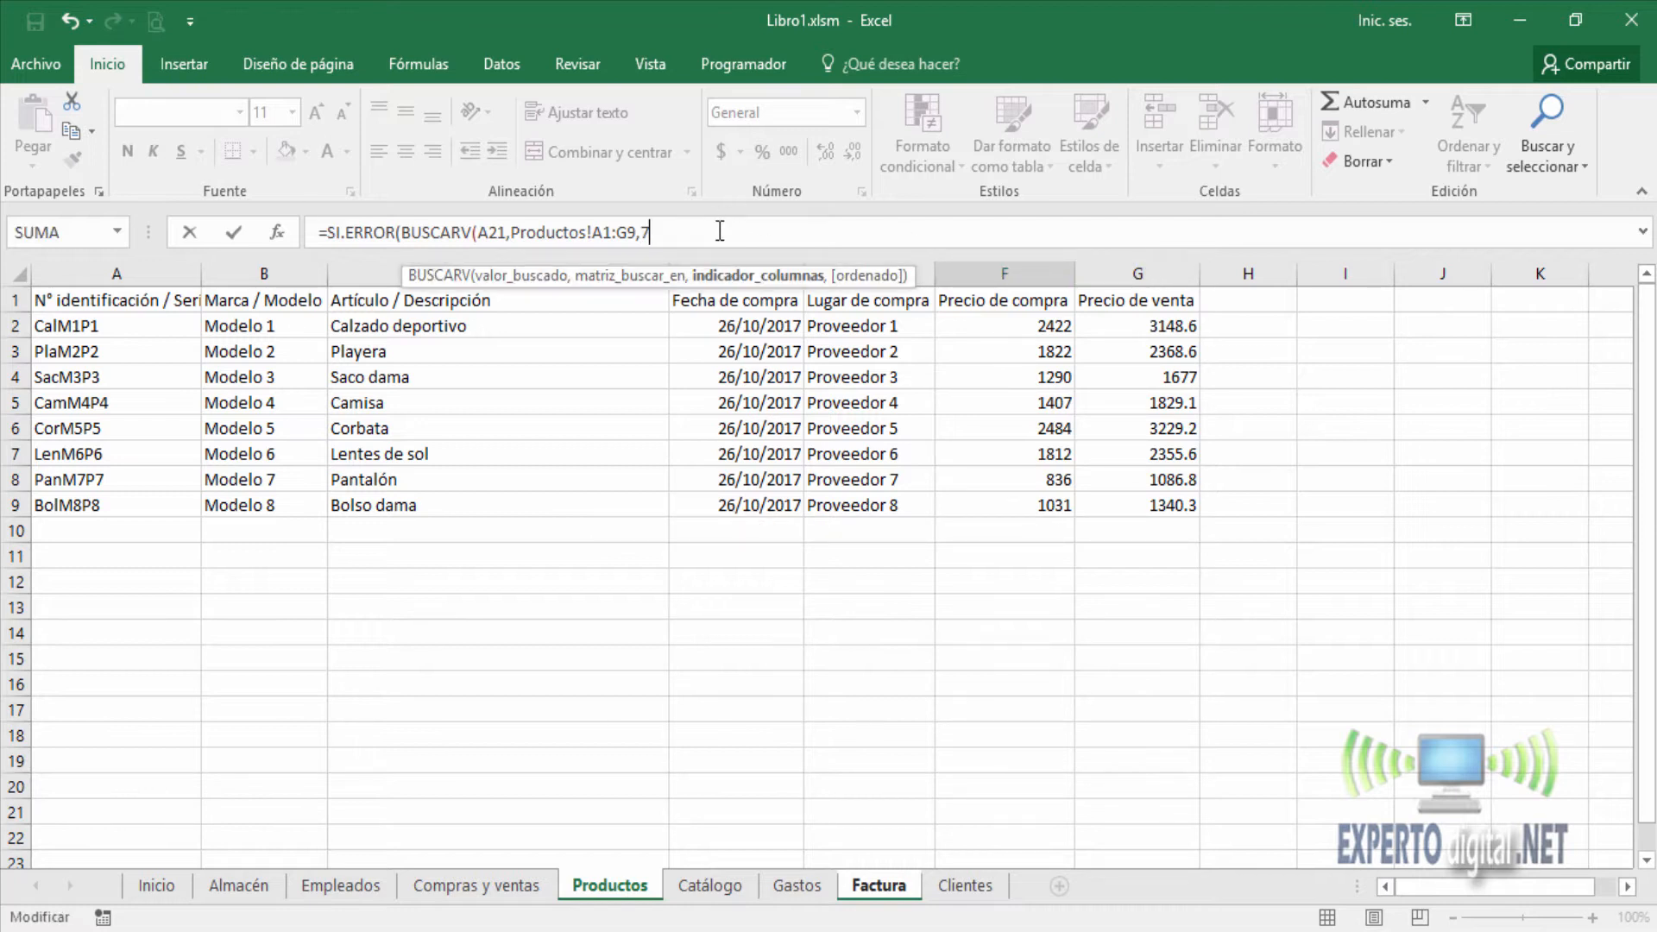
# Step: Finish the price formula in F21 with FALSO for an exact match and "" as the SI.ERROR value
pyautogui.write(',')
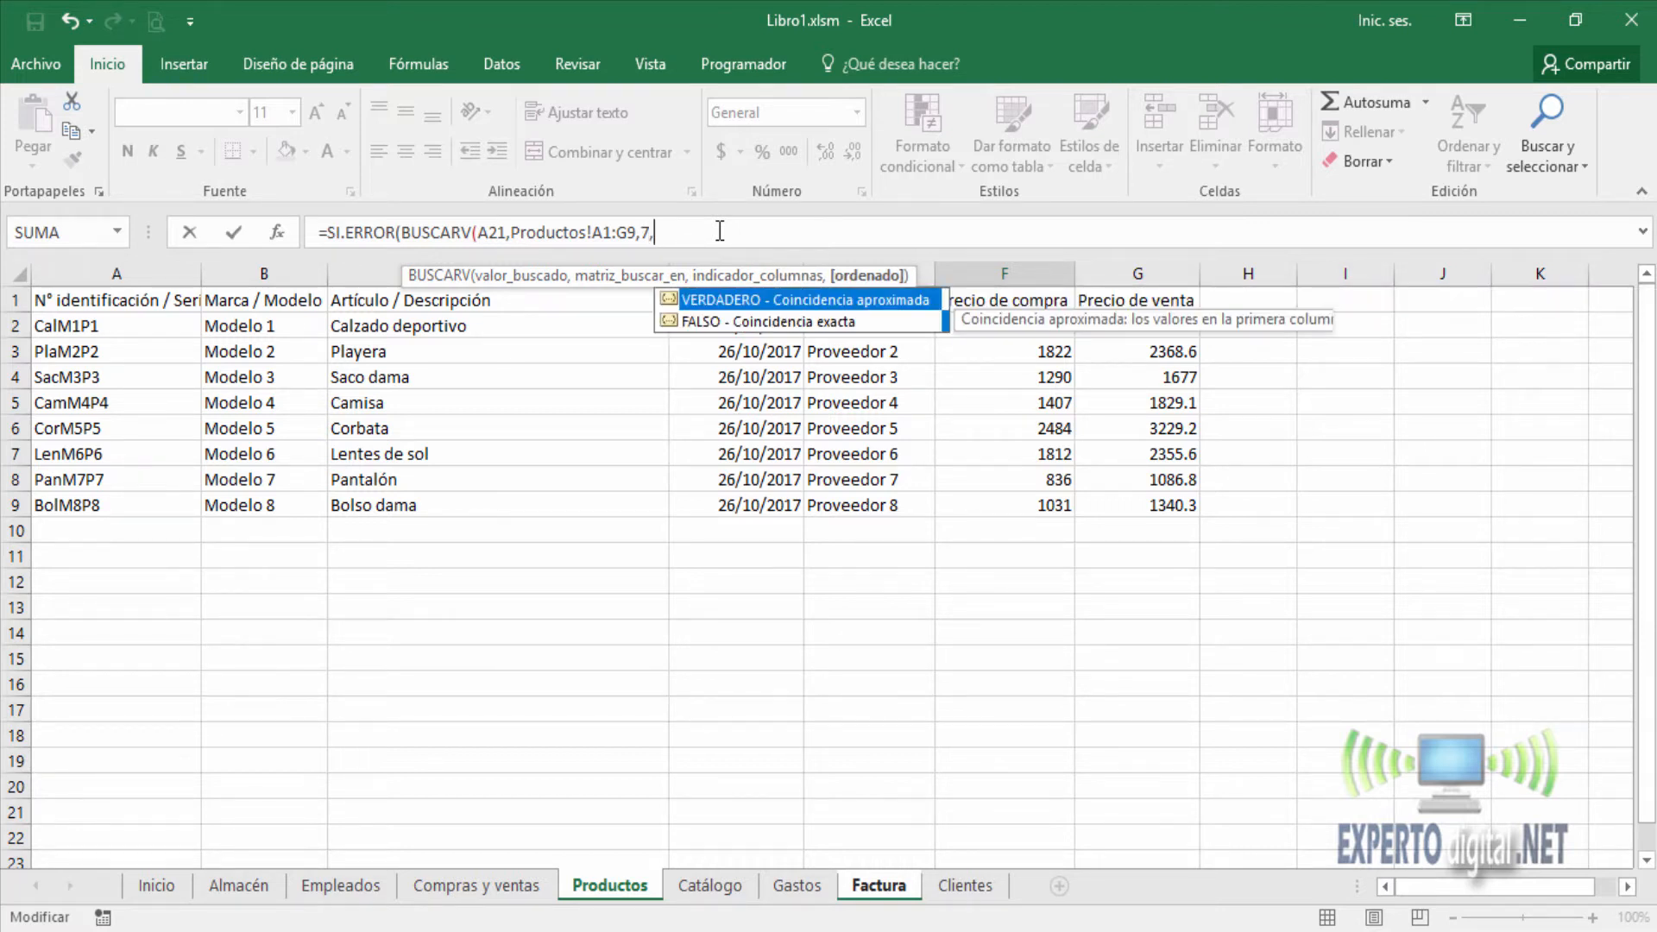
pyautogui.press('Down')
pyautogui.press('Tab')
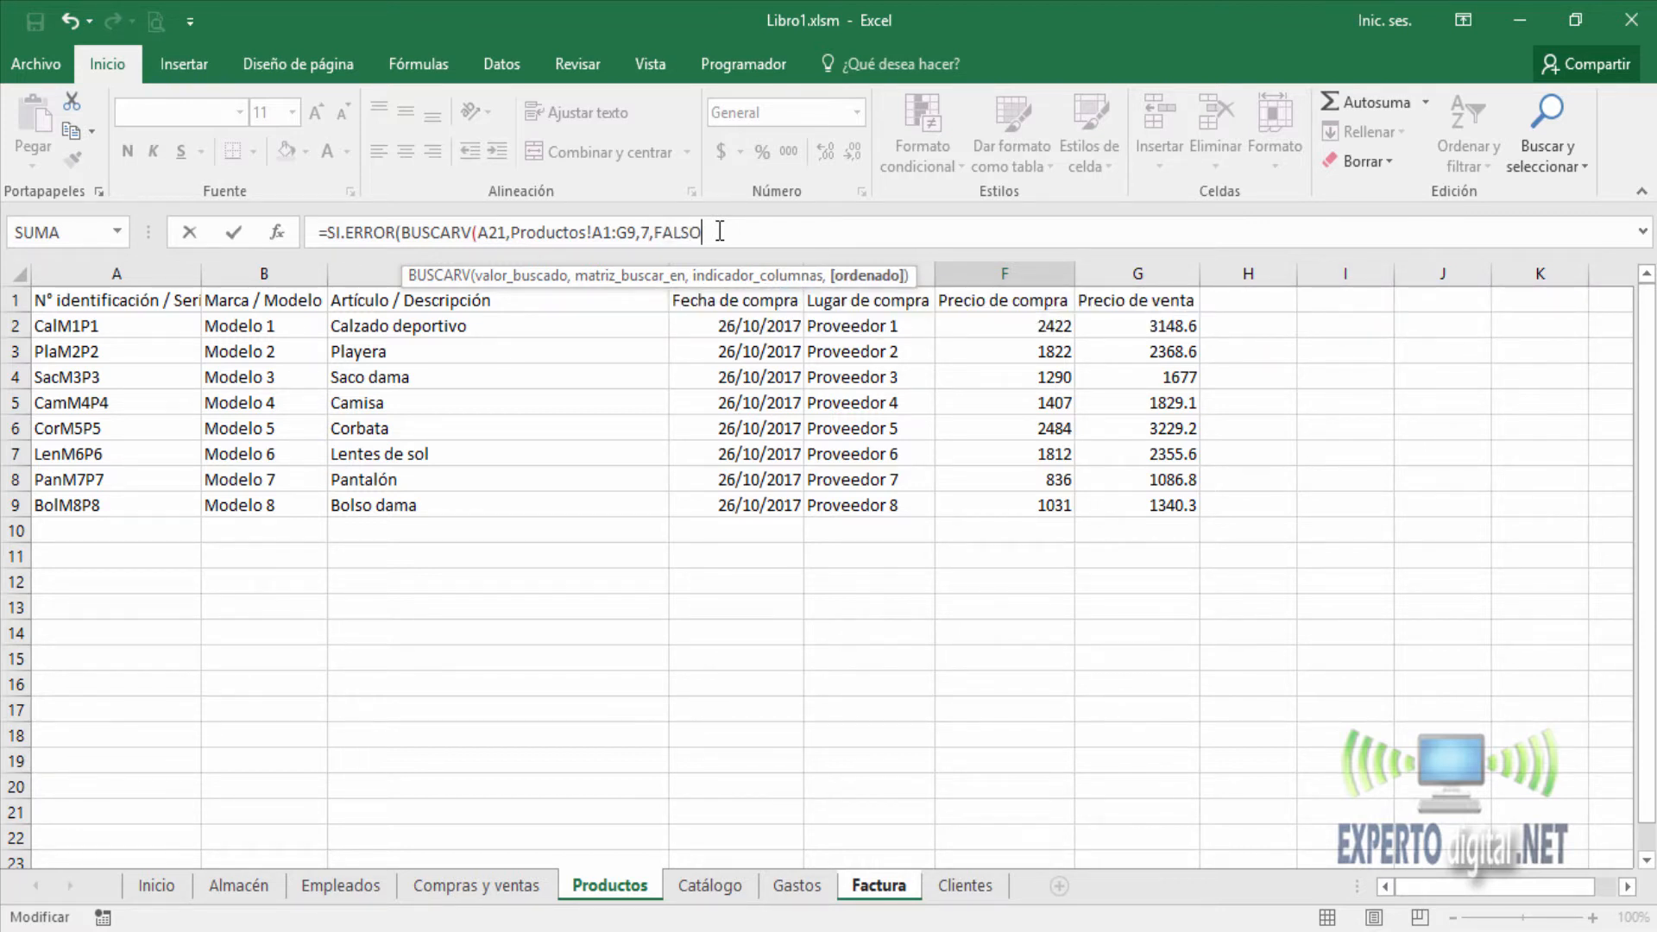
pyautogui.write(')')
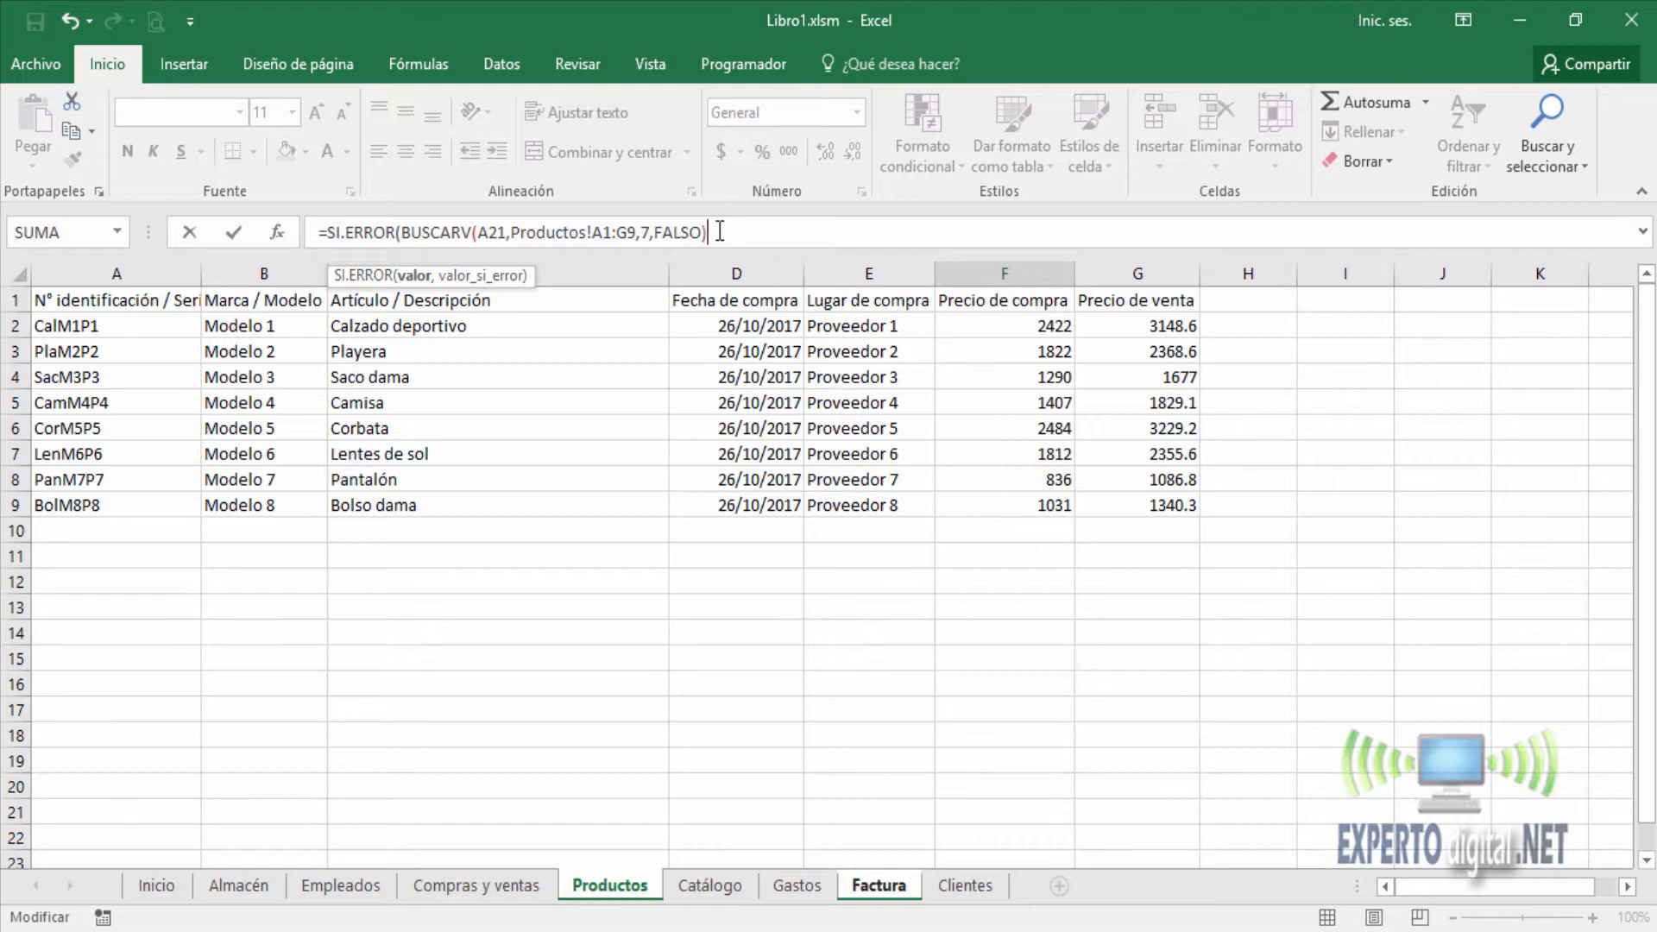
pyautogui.write(',""9')
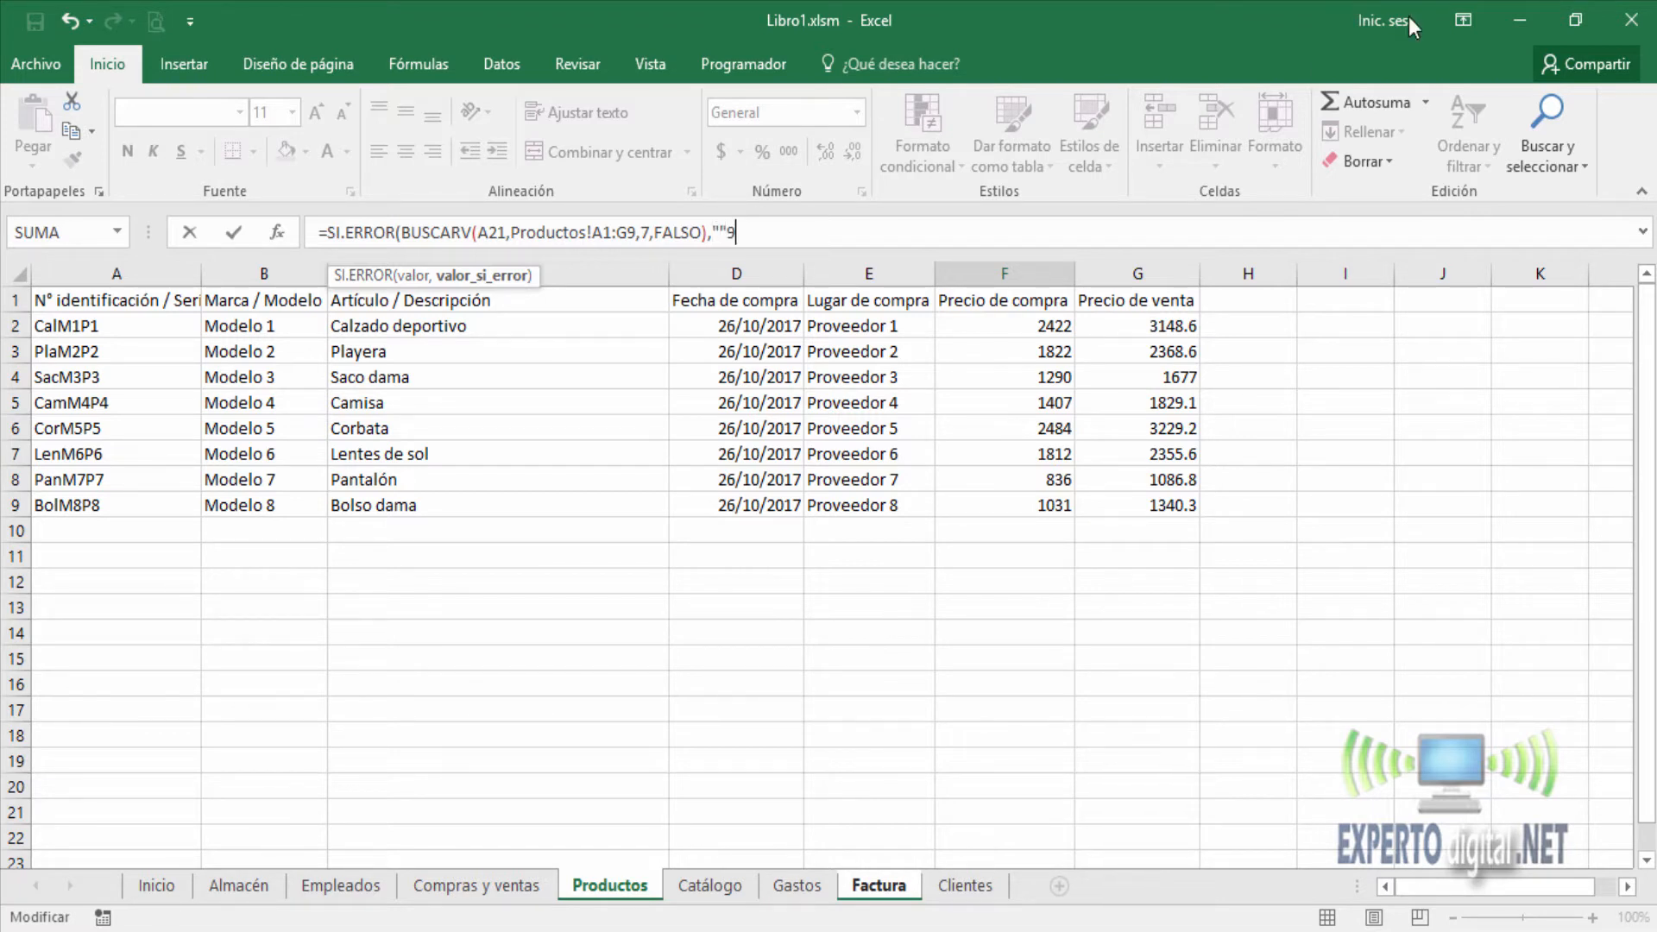
pyautogui.press('BackSpace')
pyautogui.write(')')
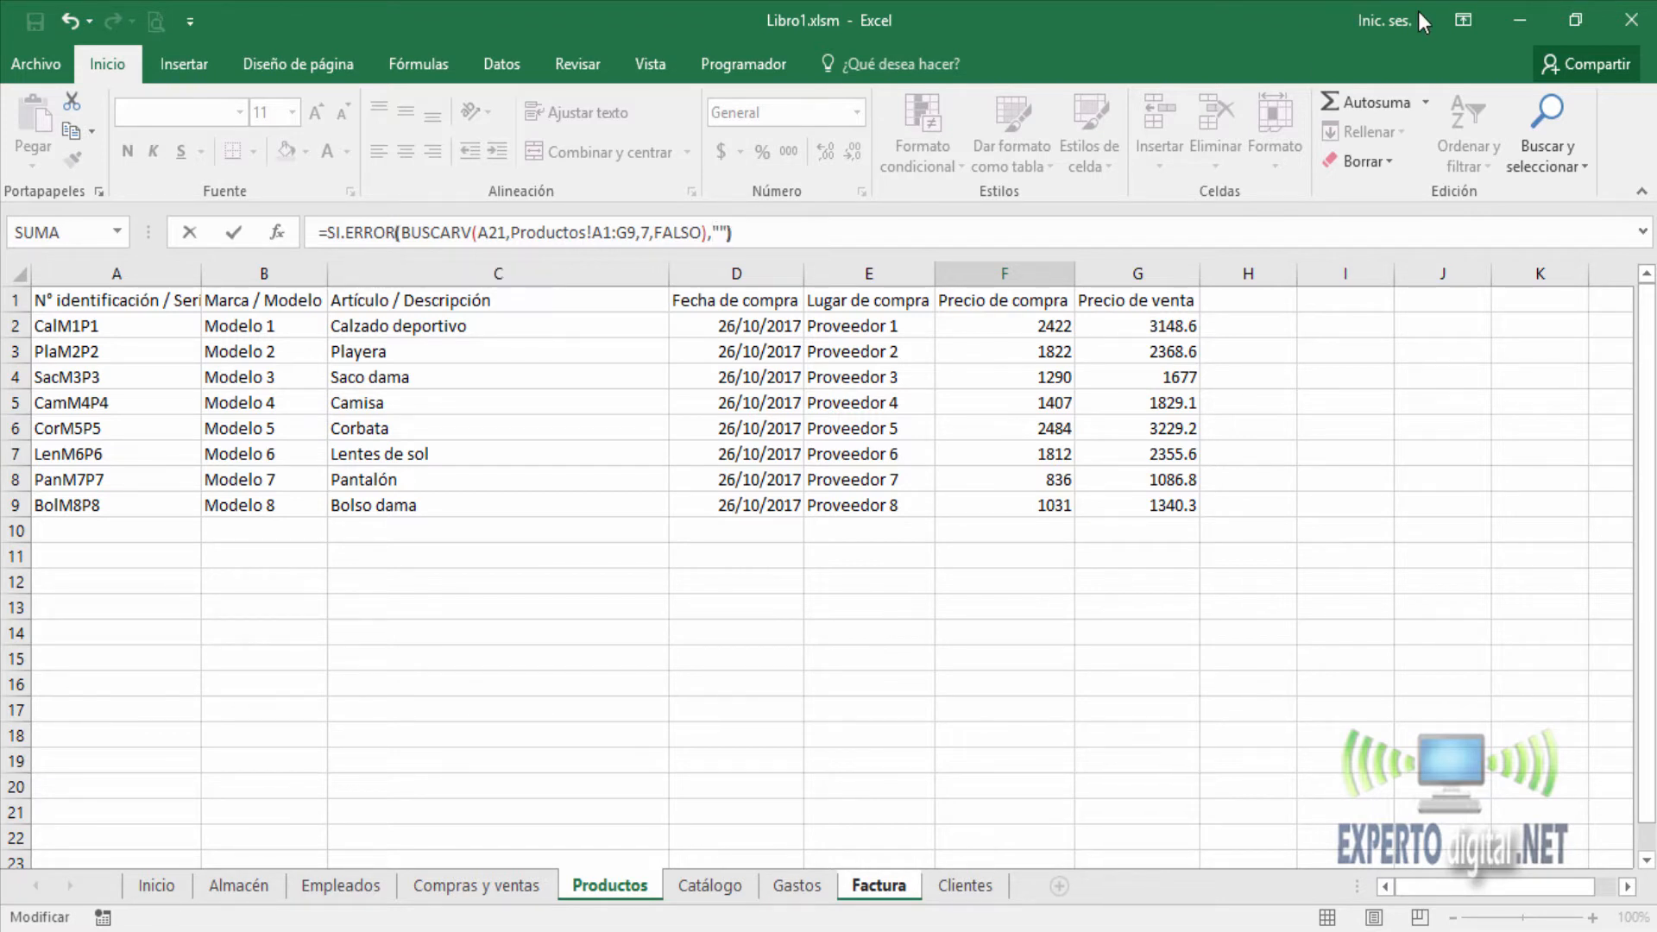
pyautogui.hotkey('ctrl', 'Return')
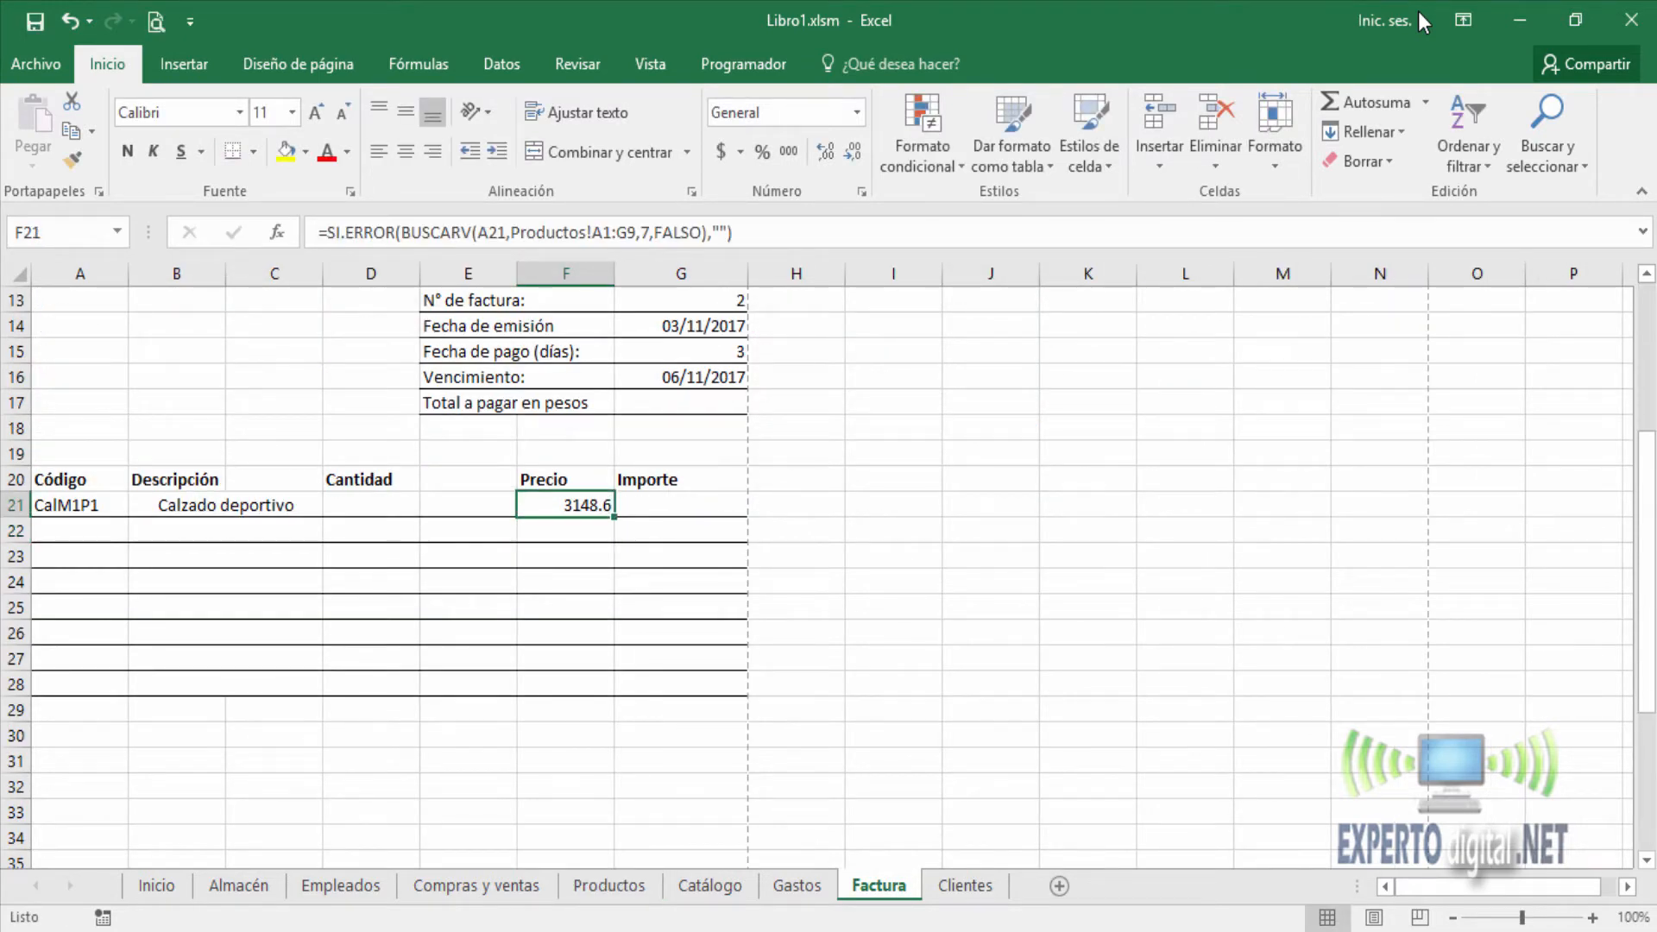
# Step: Test the price lookup by choosing product code PlaM2P2 in A21, and clear the code again
pyautogui.click(52, 505)
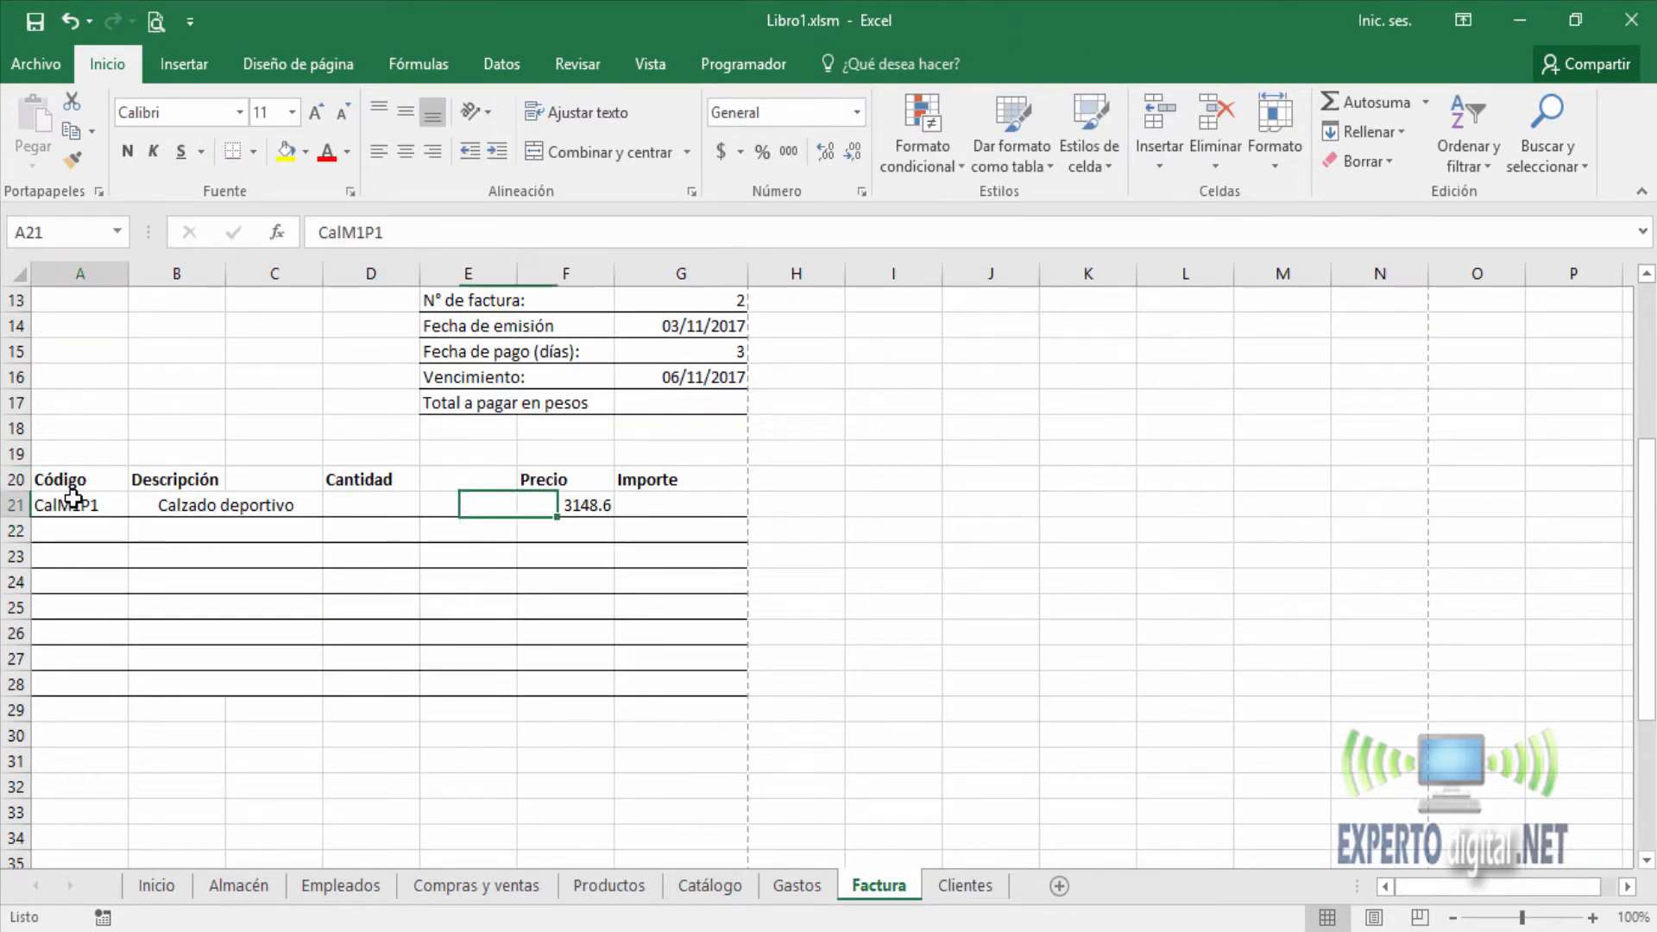
pyautogui.click(137, 506)
pyautogui.click(106, 543)
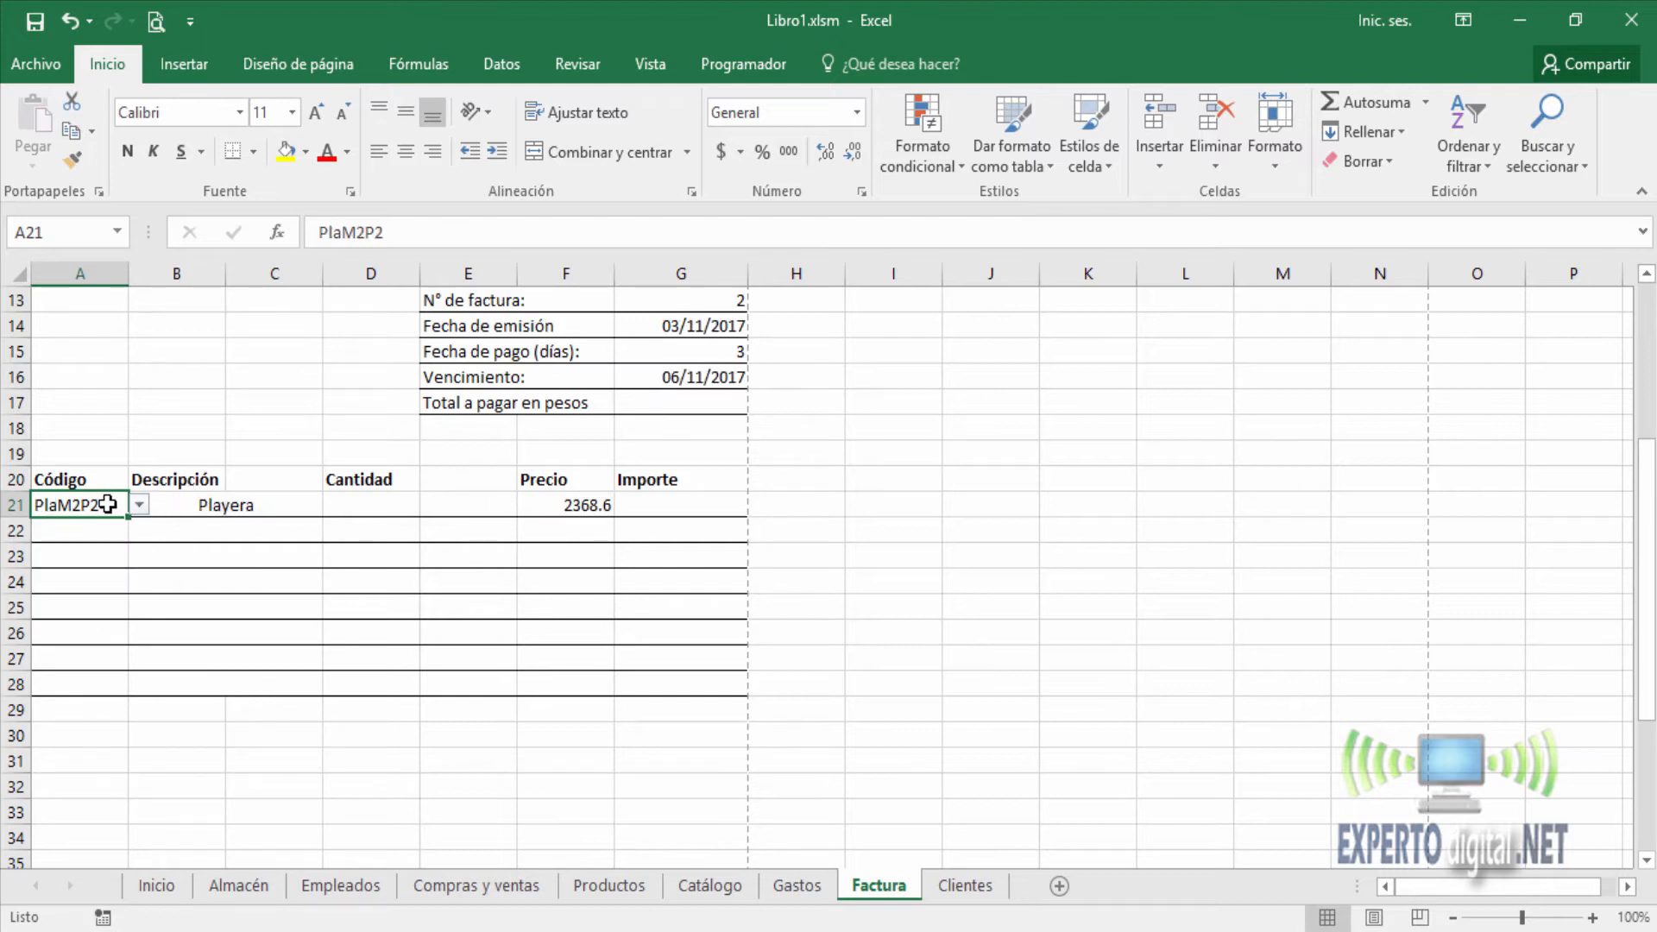
pyautogui.press('Delete')
# Step: Check the invoice cells across row 21, from Código to Importe and back, with no product code entered
pyautogui.press('Right')
pyautogui.press('Right')
pyautogui.press('Right')
pyautogui.press('Right')
pyautogui.press('Right')
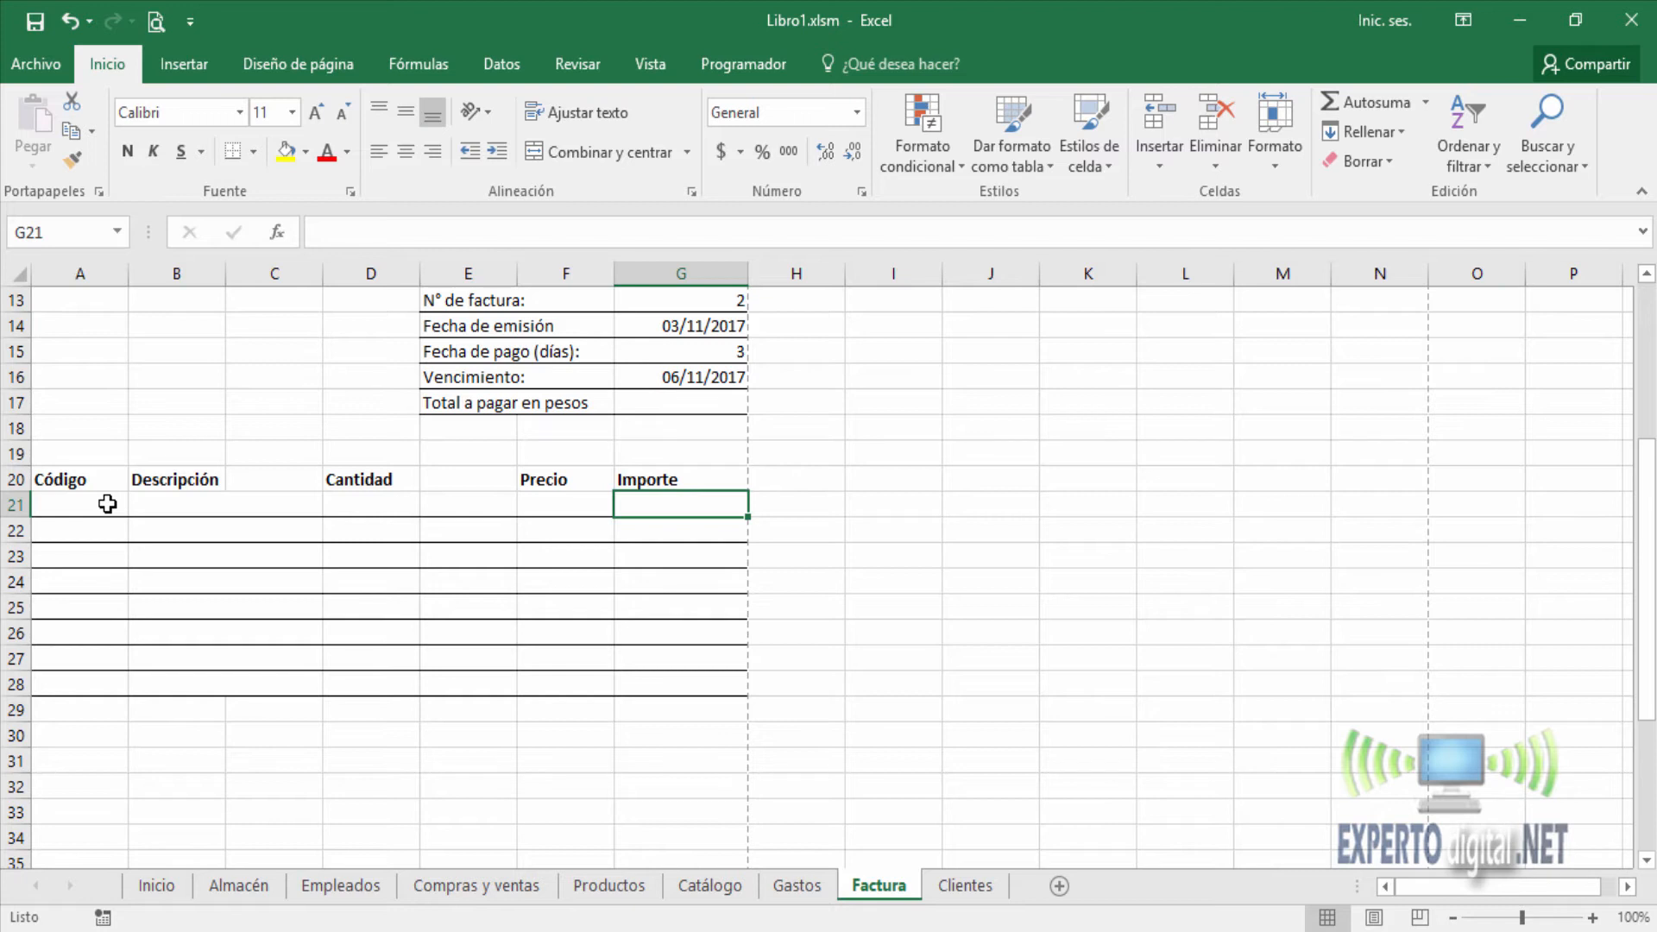
pyautogui.press('Left')
pyautogui.press('Left')
pyautogui.press('Left')
pyautogui.press('Left')
pyautogui.press('Left')
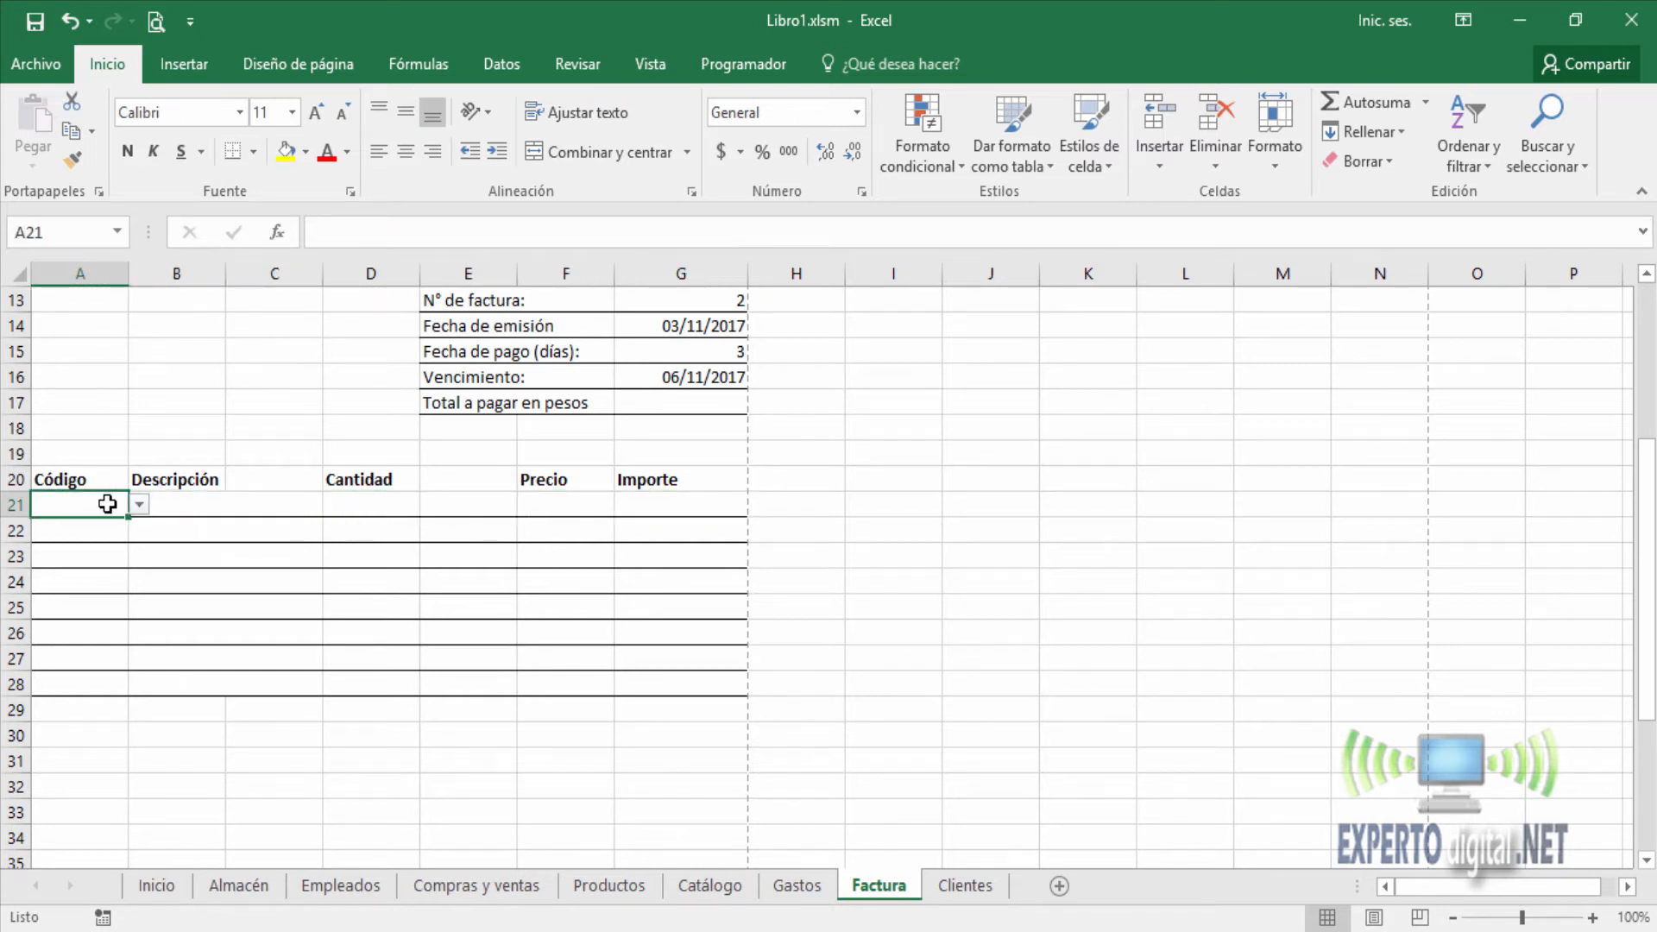
# Step: Begin an SI.ERROR formula in Importe cell G21
pyautogui.press('Right')
pyautogui.press('Right')
pyautogui.press('Right')
pyautogui.press('Right')
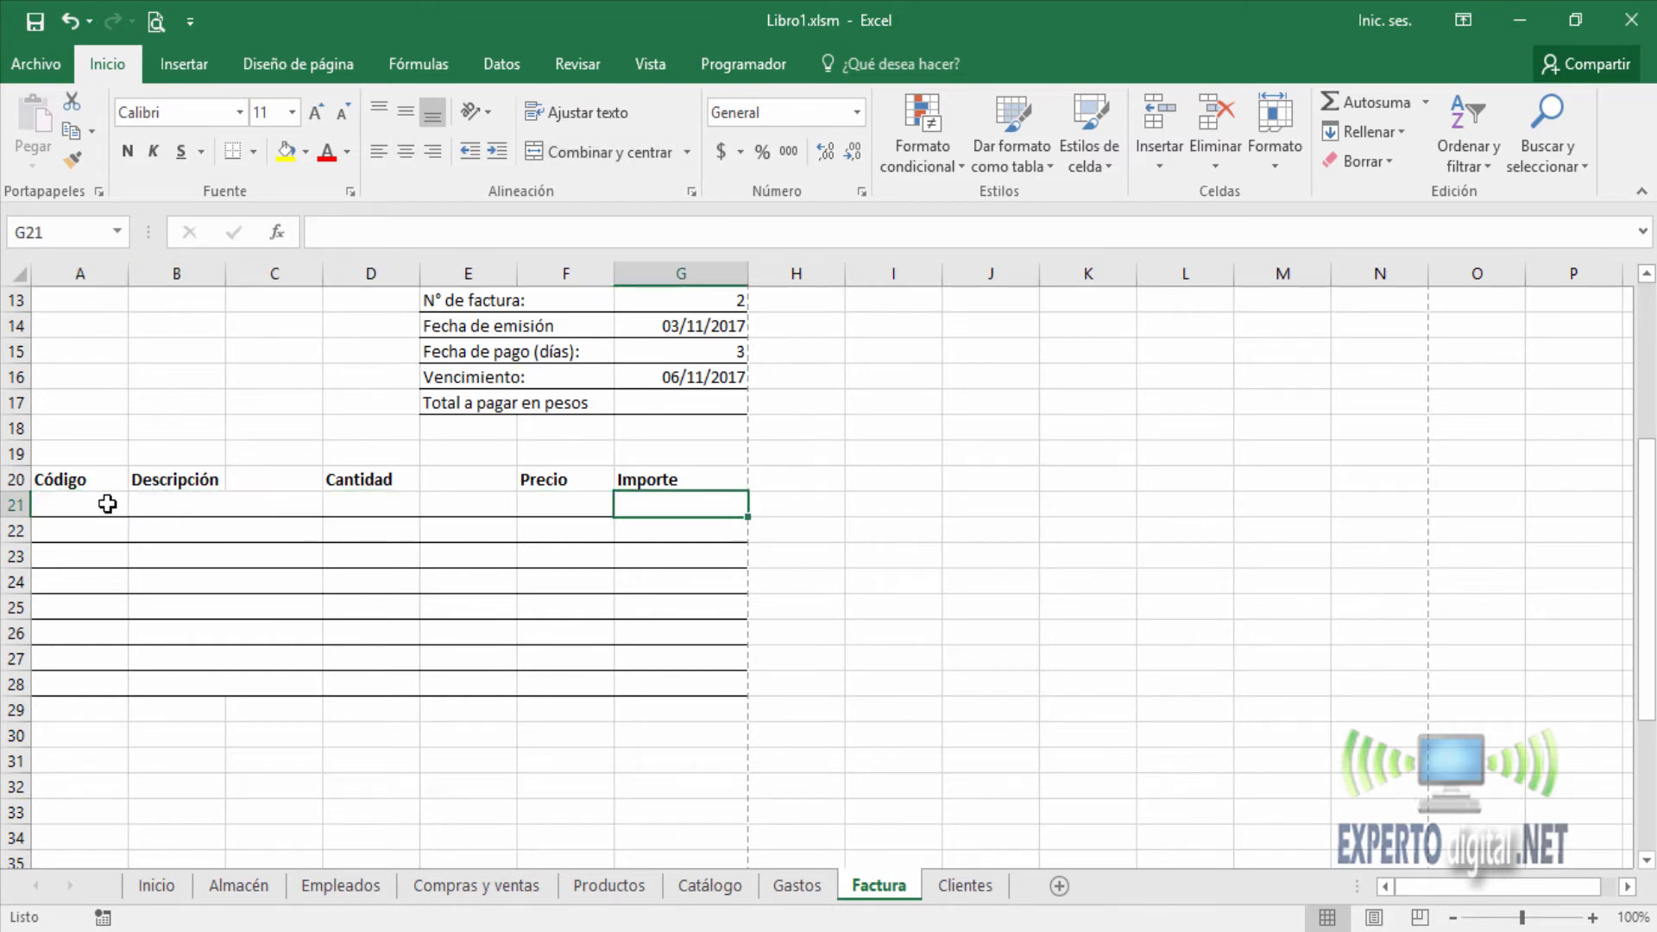
pyautogui.write('=')
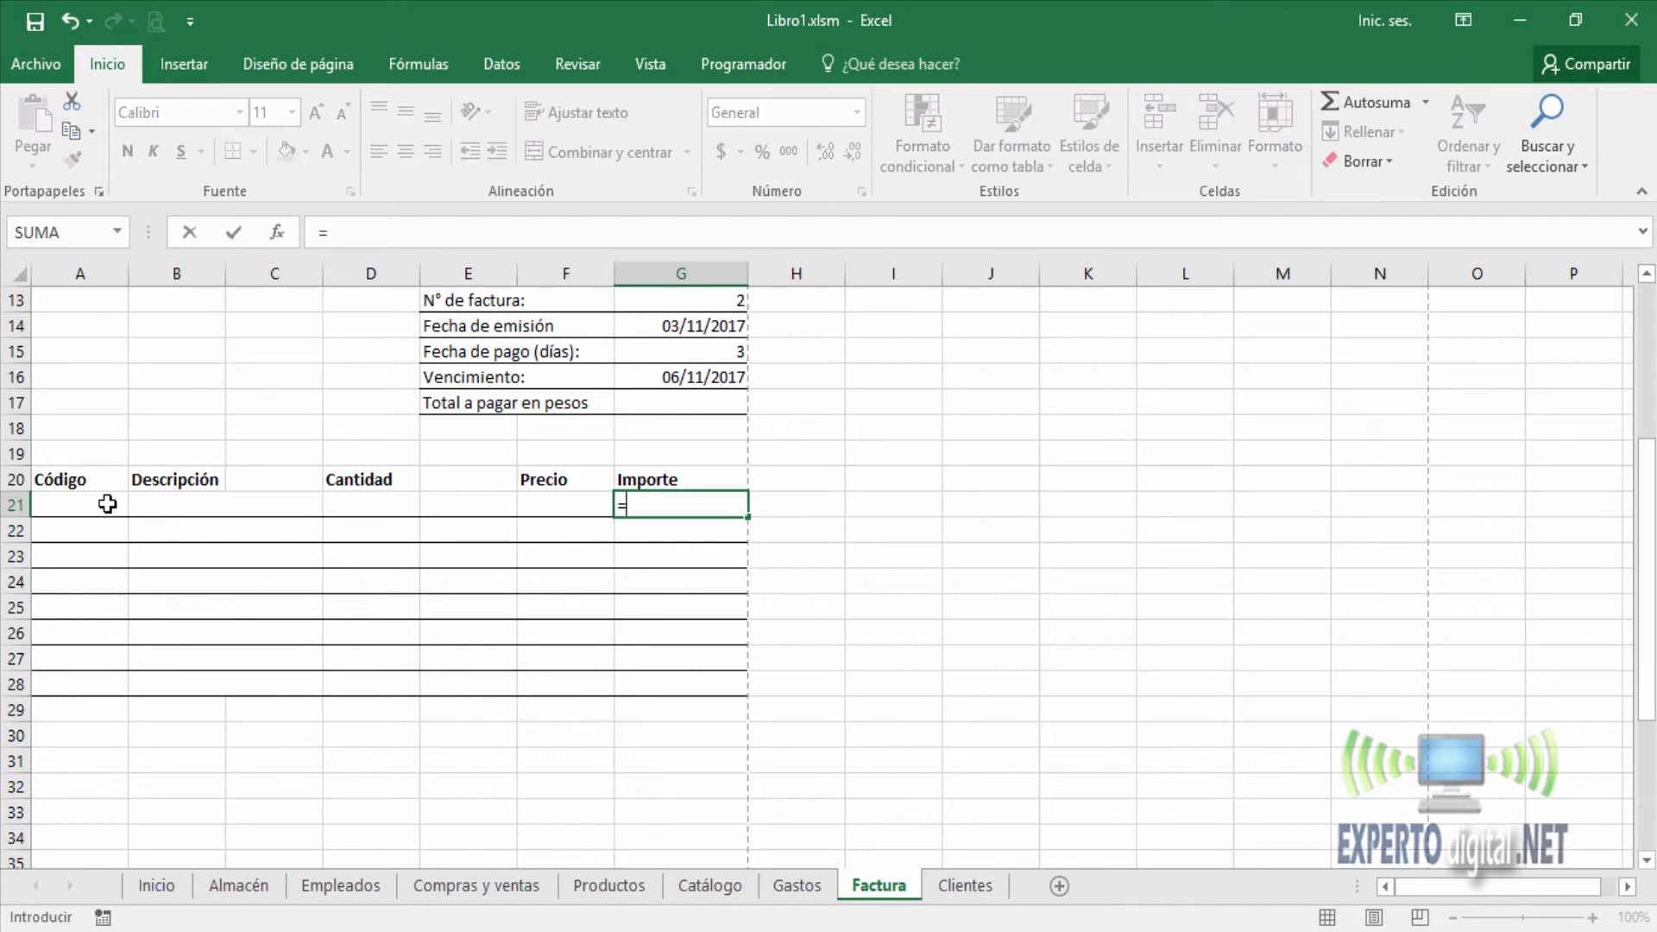
pyautogui.write('si')
pyautogui.press('Down')
pyautogui.press('Tab')
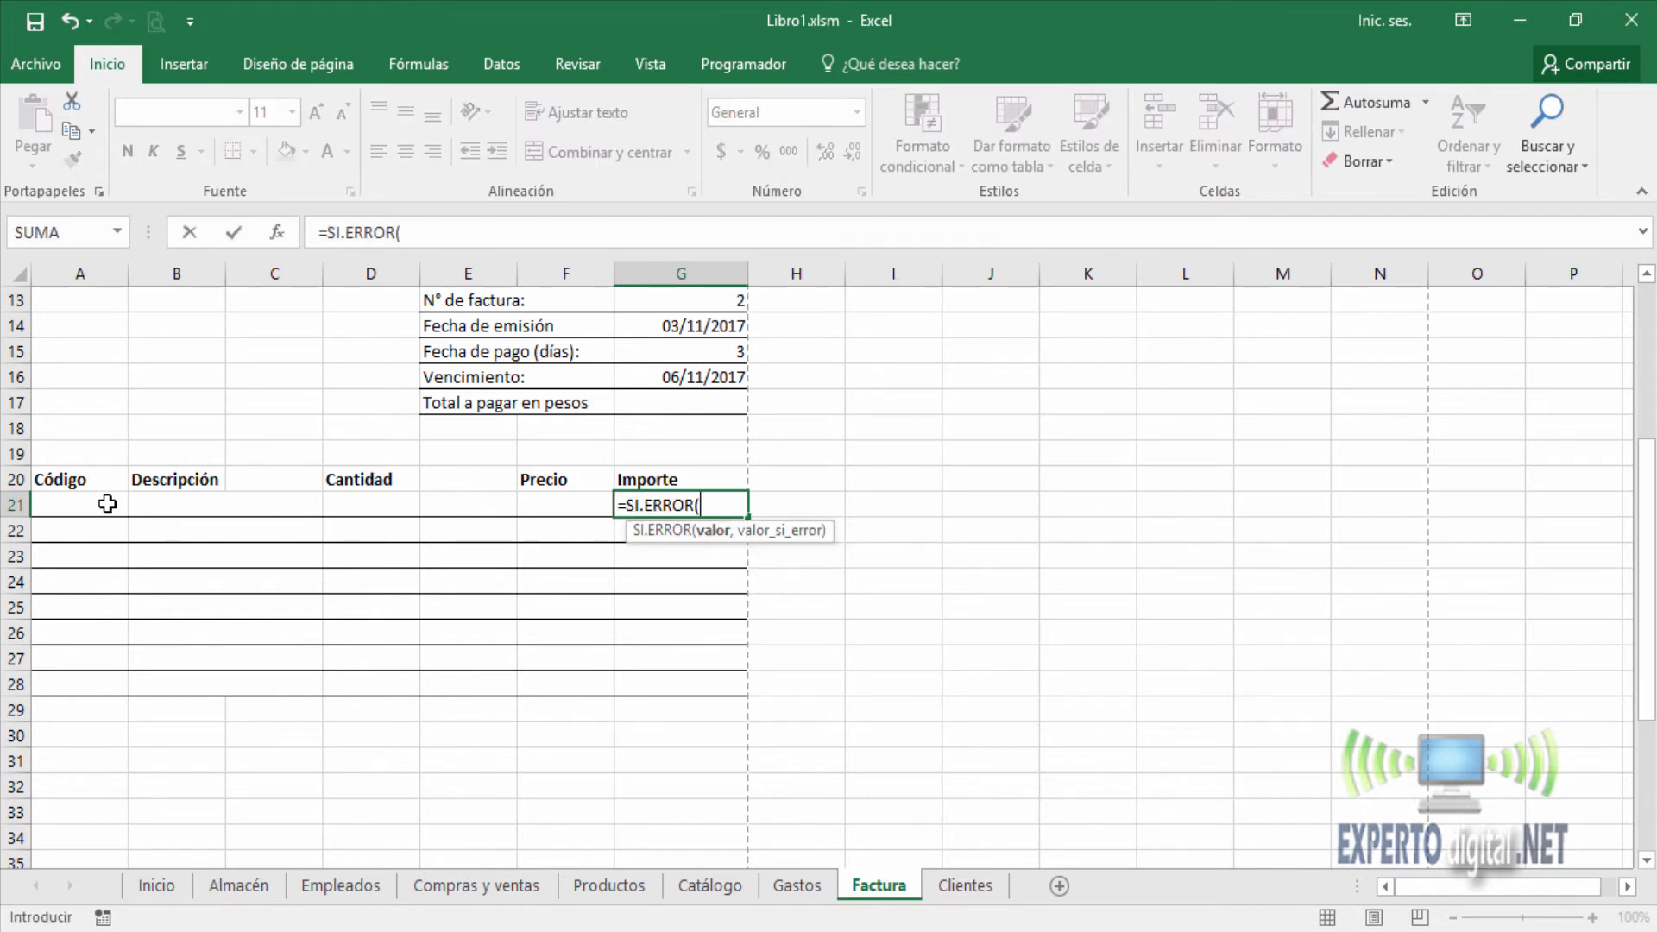
# Step: Complete the Importe formula in G21 with F21*D21 as the value and "" as the error value
pyautogui.press('Left')
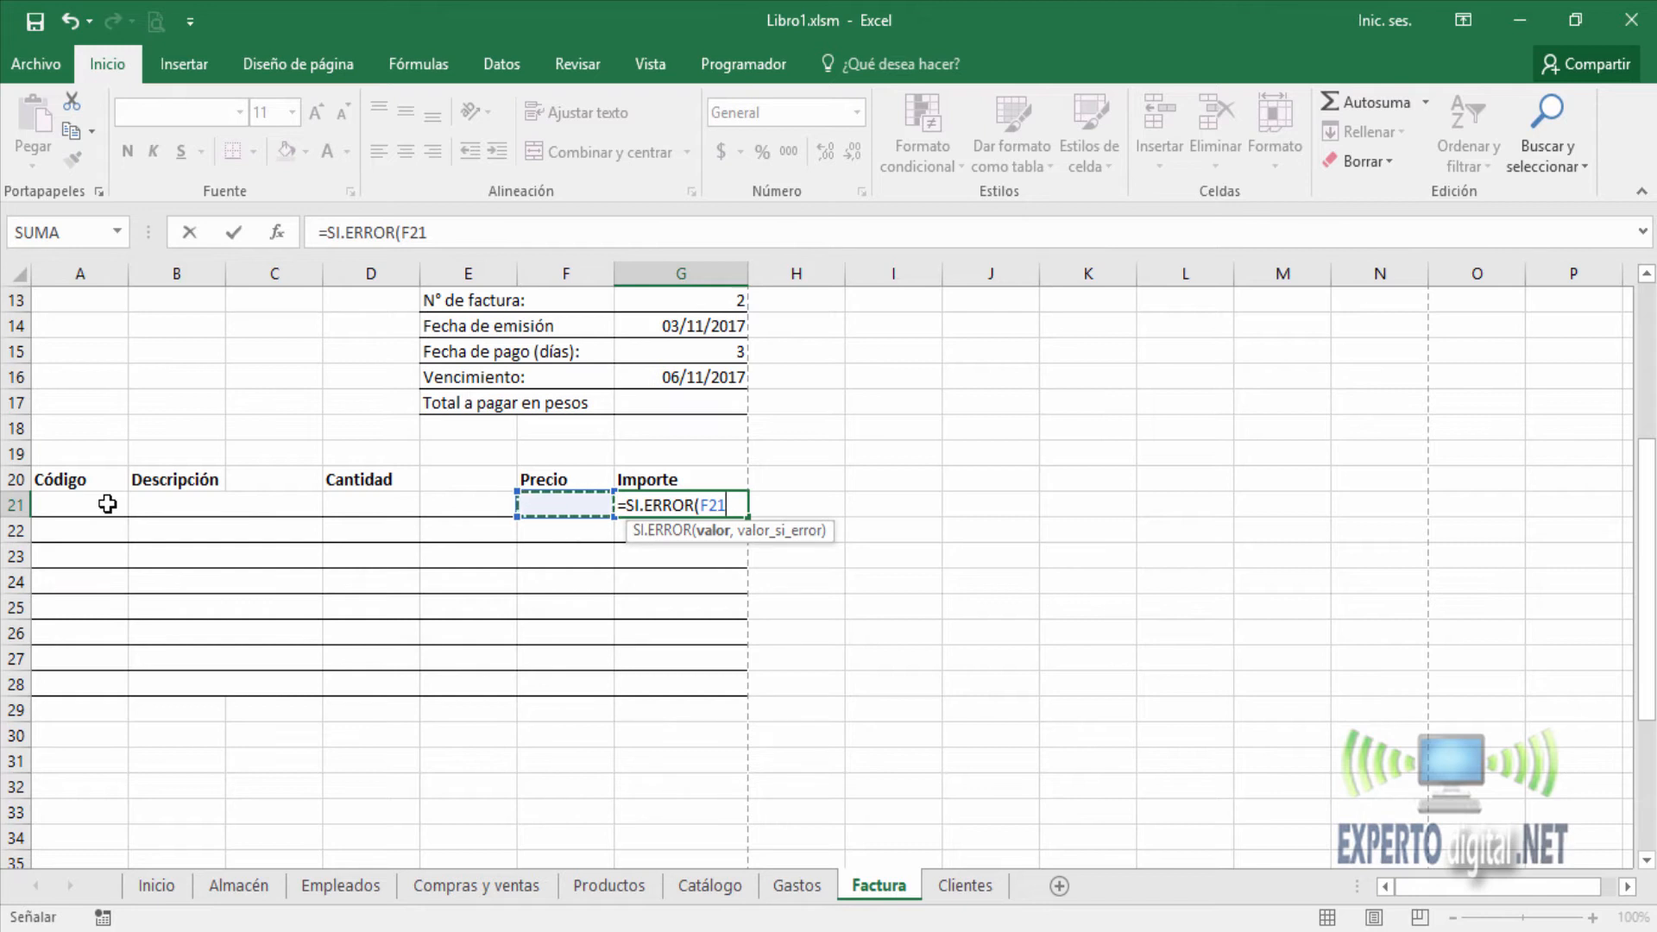
pyautogui.write('*')
pyautogui.press('Left')
pyautogui.press('Left')
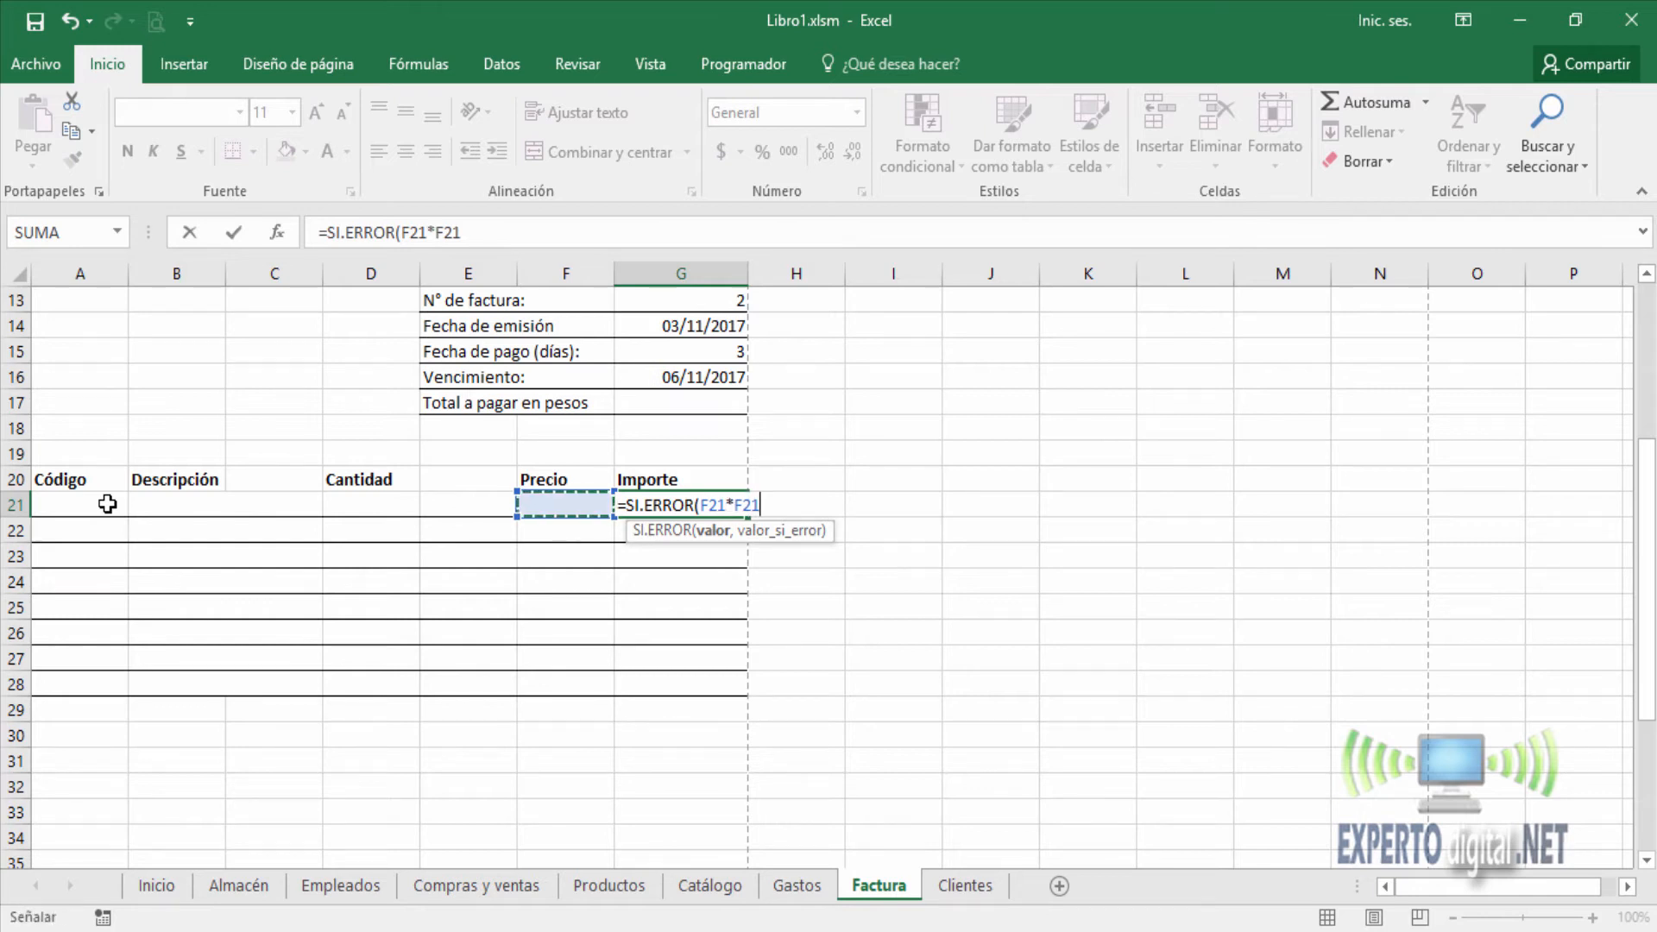
pyautogui.press('Left')
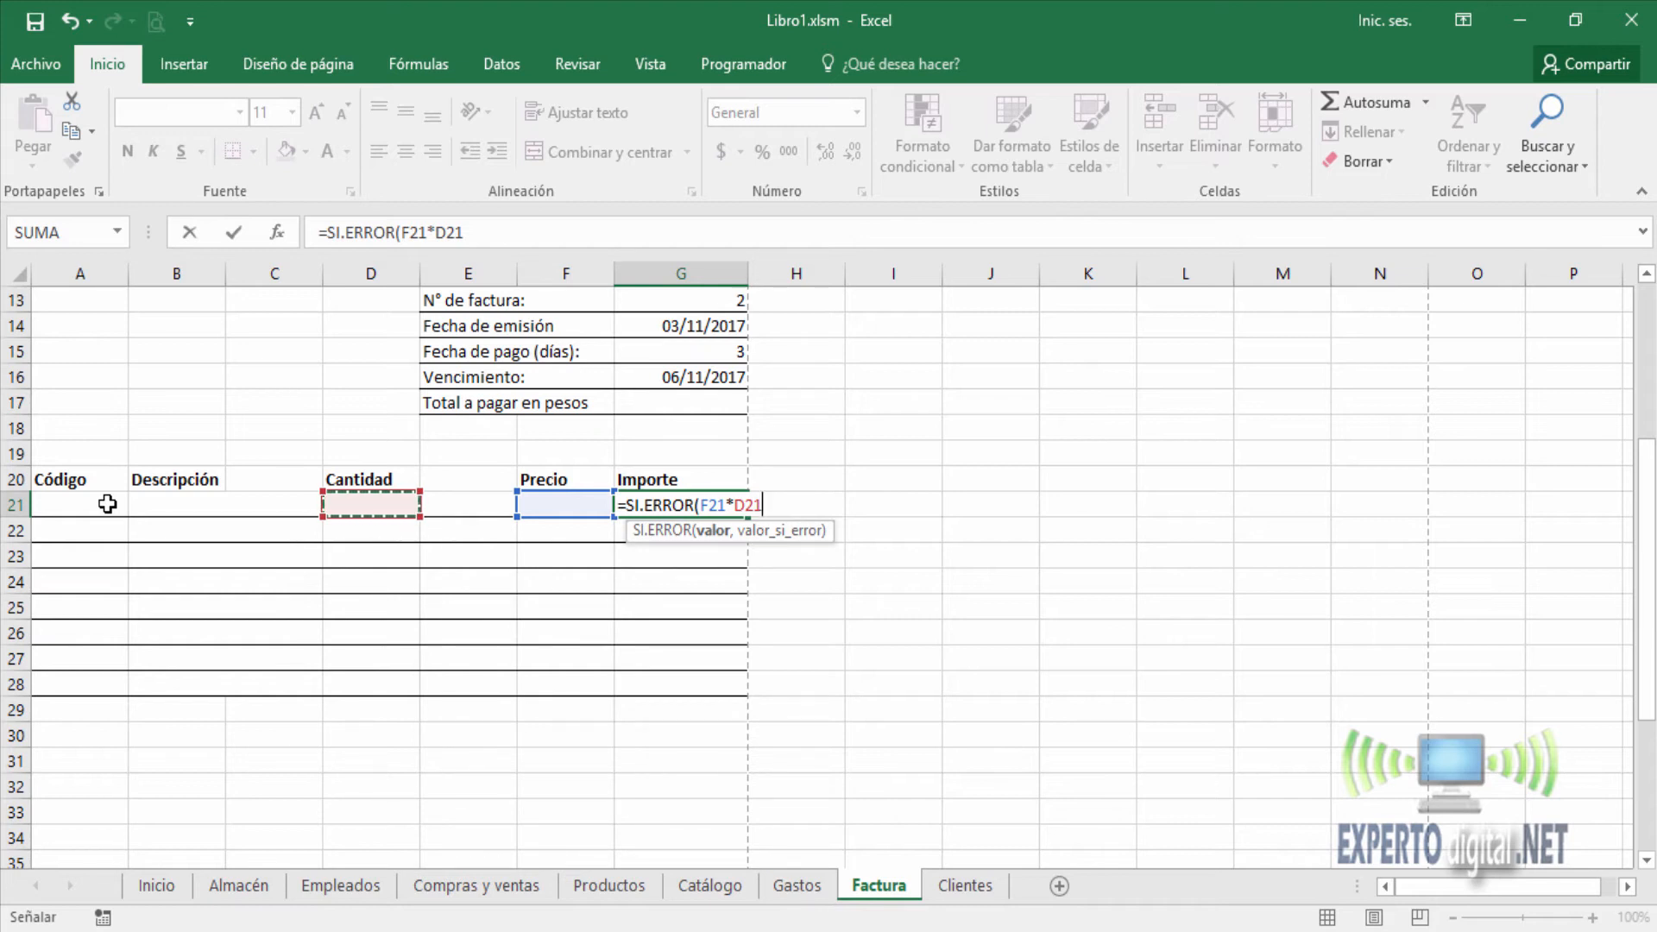
pyautogui.write(',')
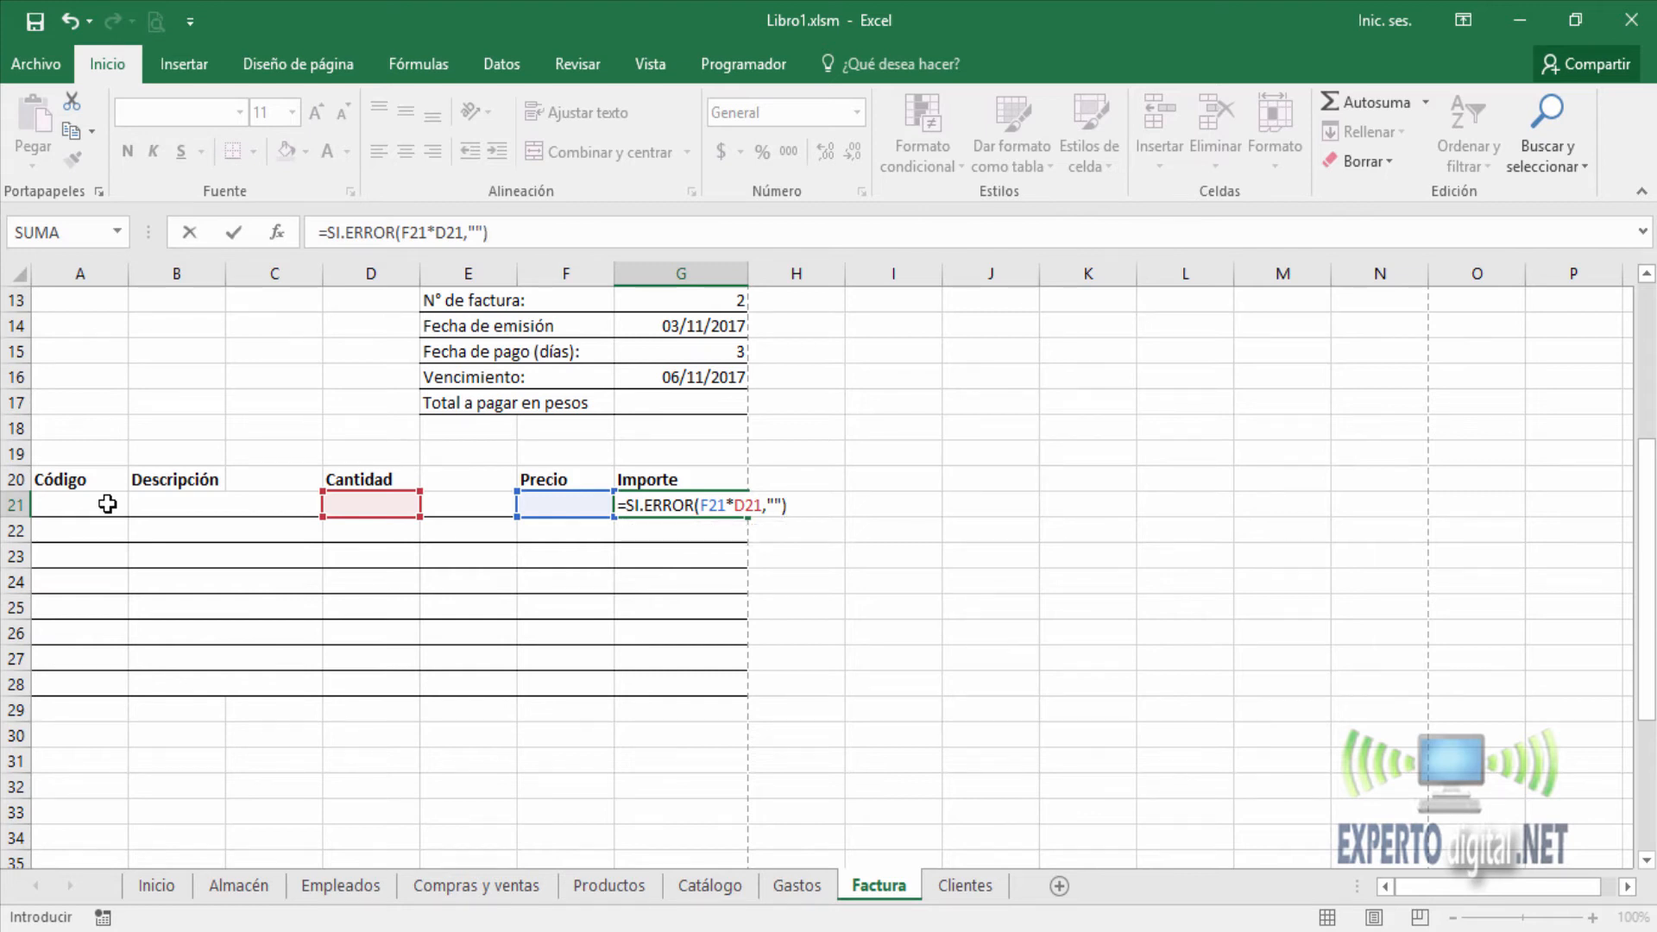
pyautogui.press('Return')
pyautogui.press('Up')
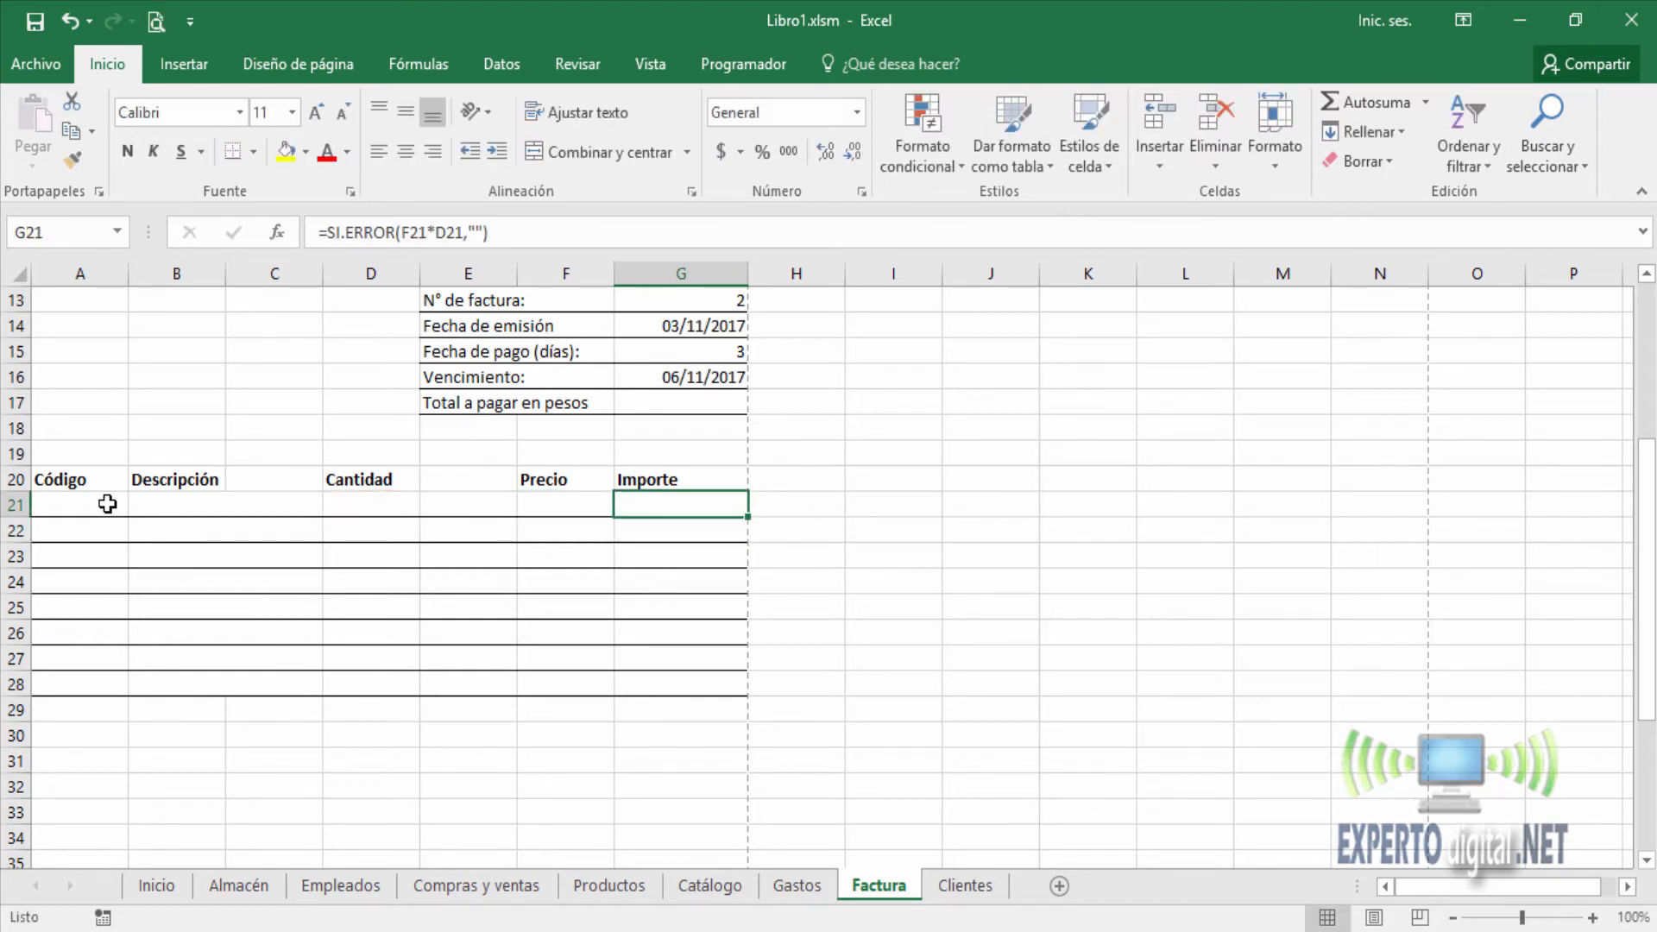
# Step: Choose product code PlaM2P2 in A21 and check the Importe formula in G21
pyautogui.press('Left')
pyautogui.press('Left')
pyautogui.click(107, 504)
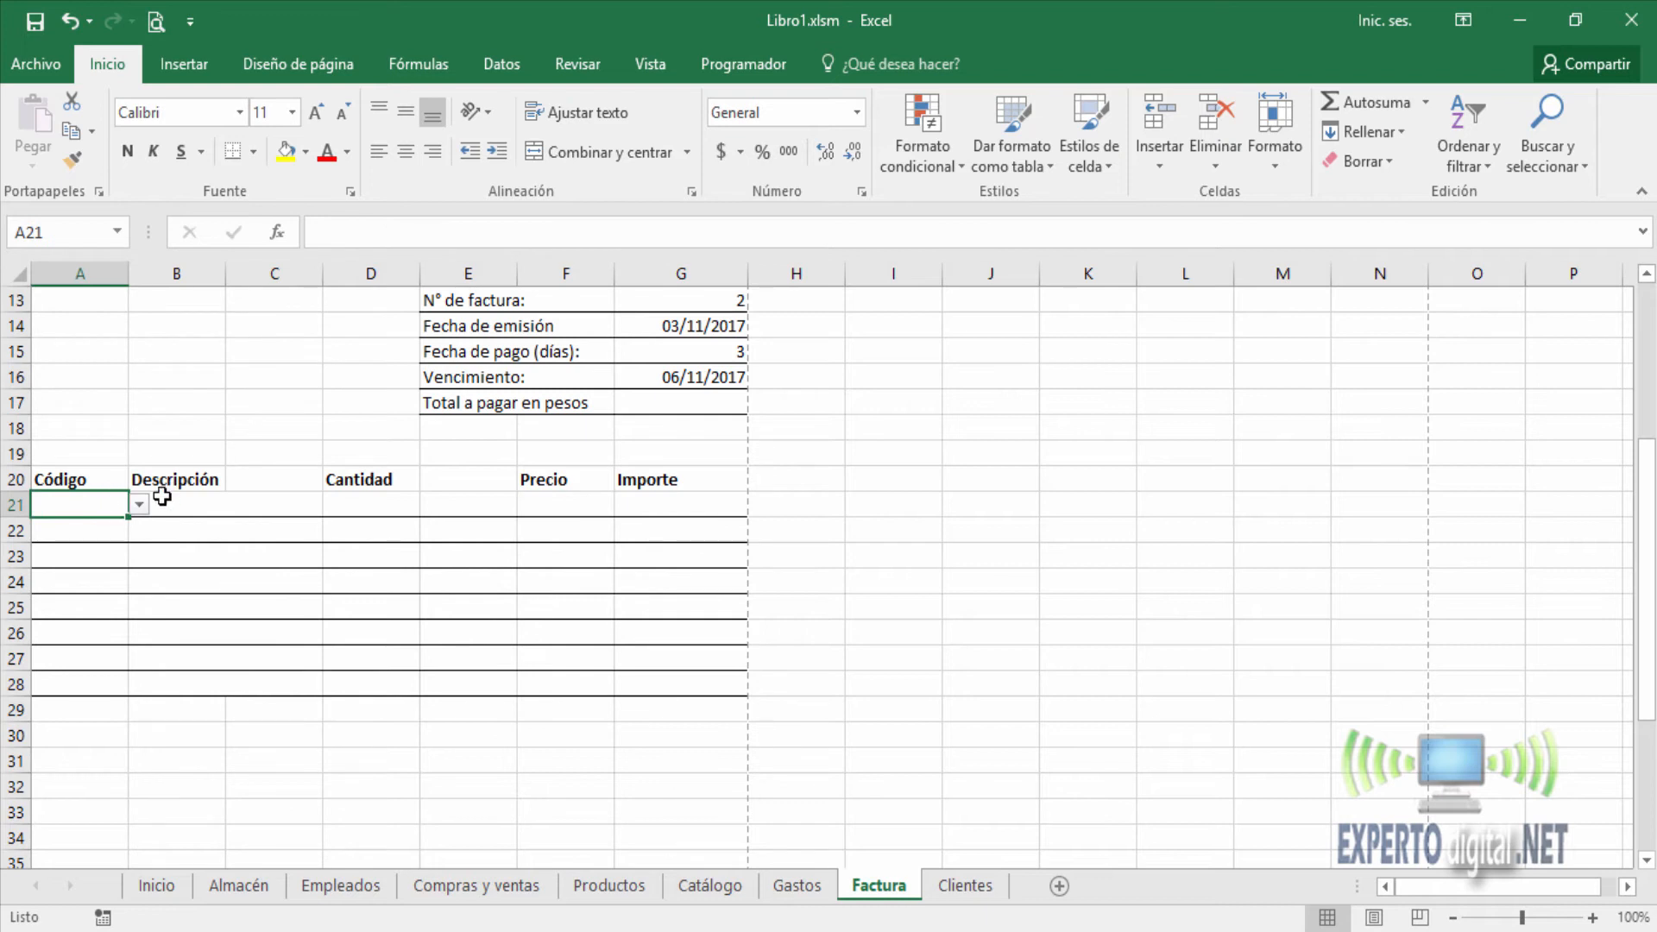
pyautogui.click(138, 509)
pyautogui.click(109, 552)
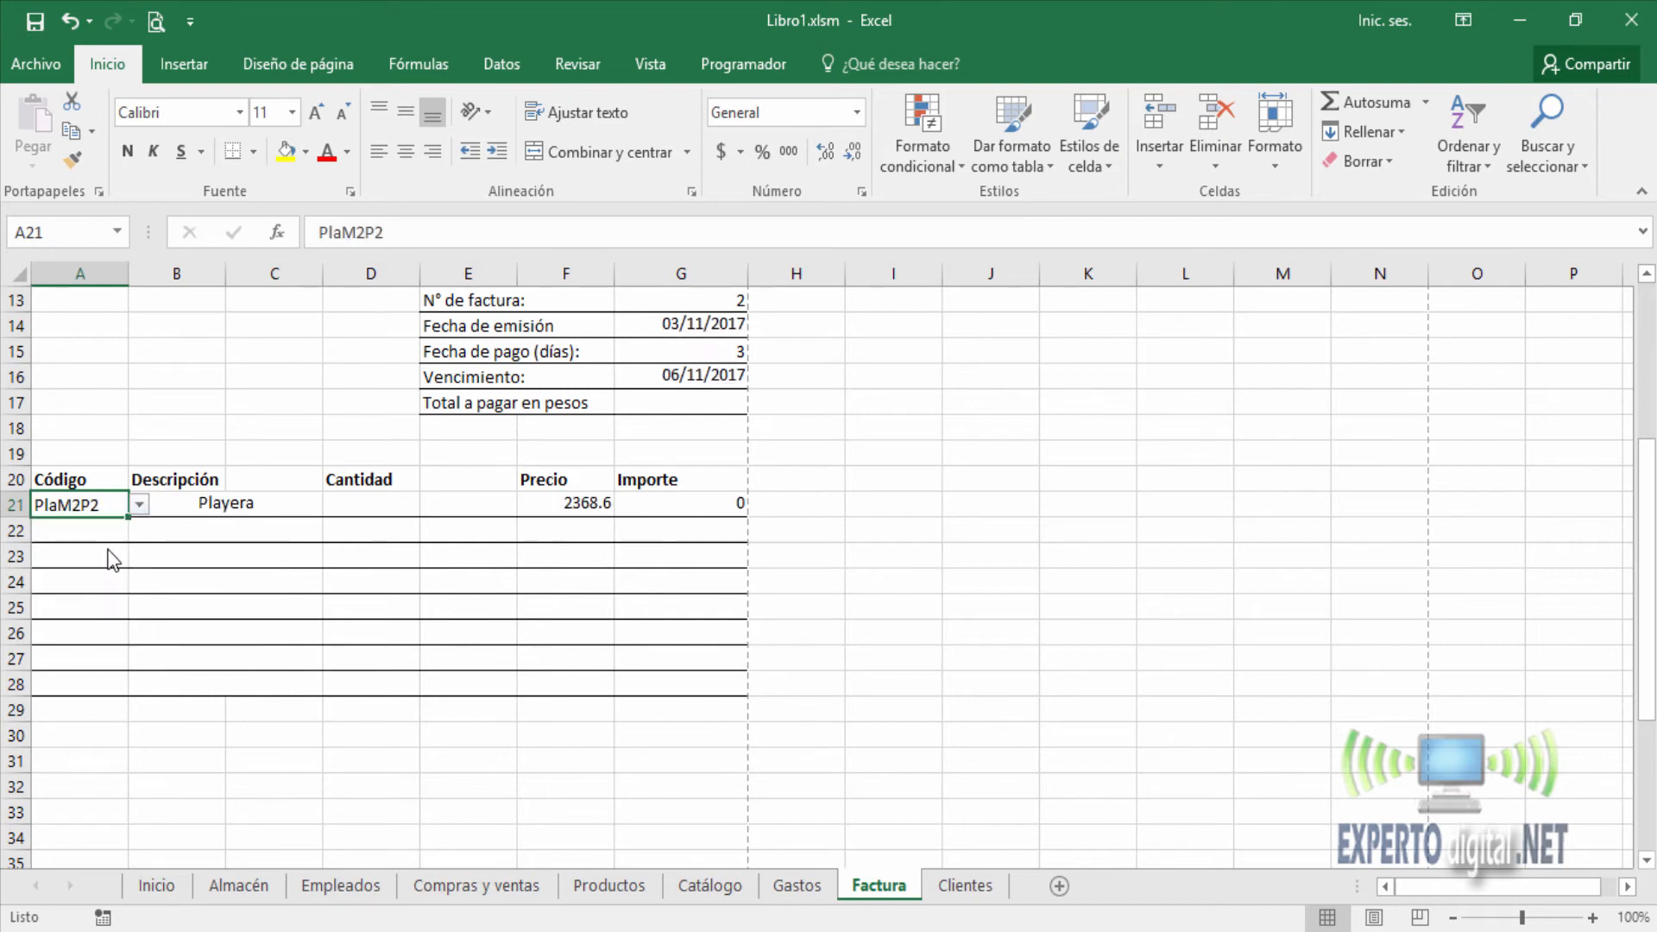
pyautogui.click(681, 509)
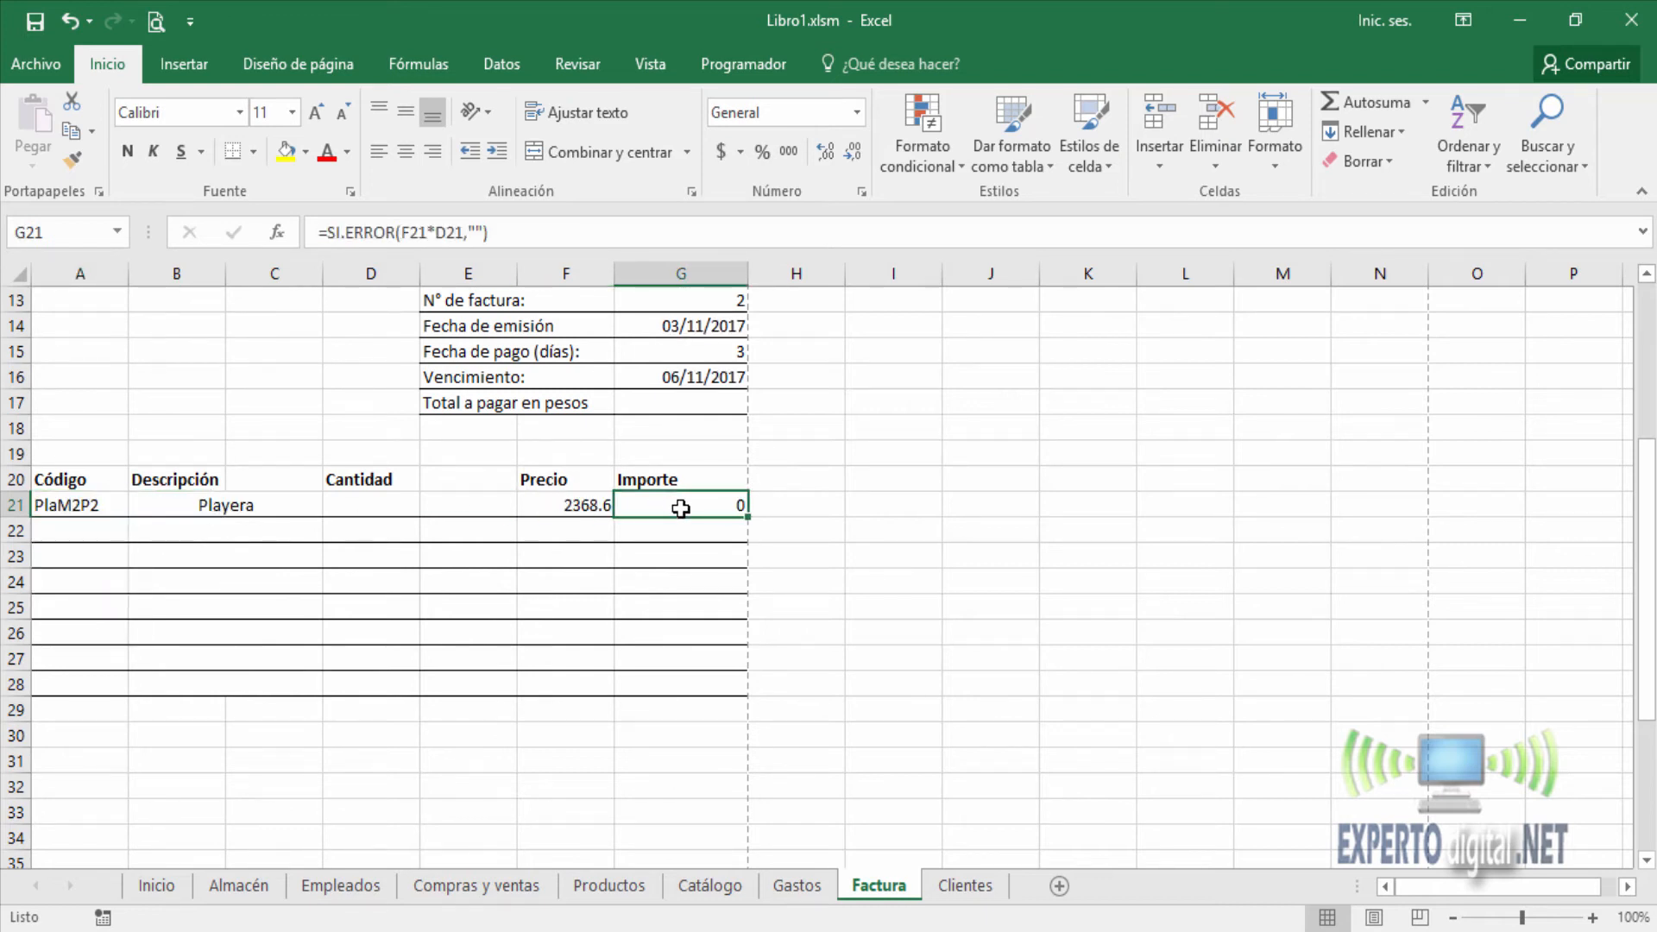
# Step: Enter a quantity of 5 in D21 and check the price and quantity cells that feed Importe
pyautogui.click(377, 507)
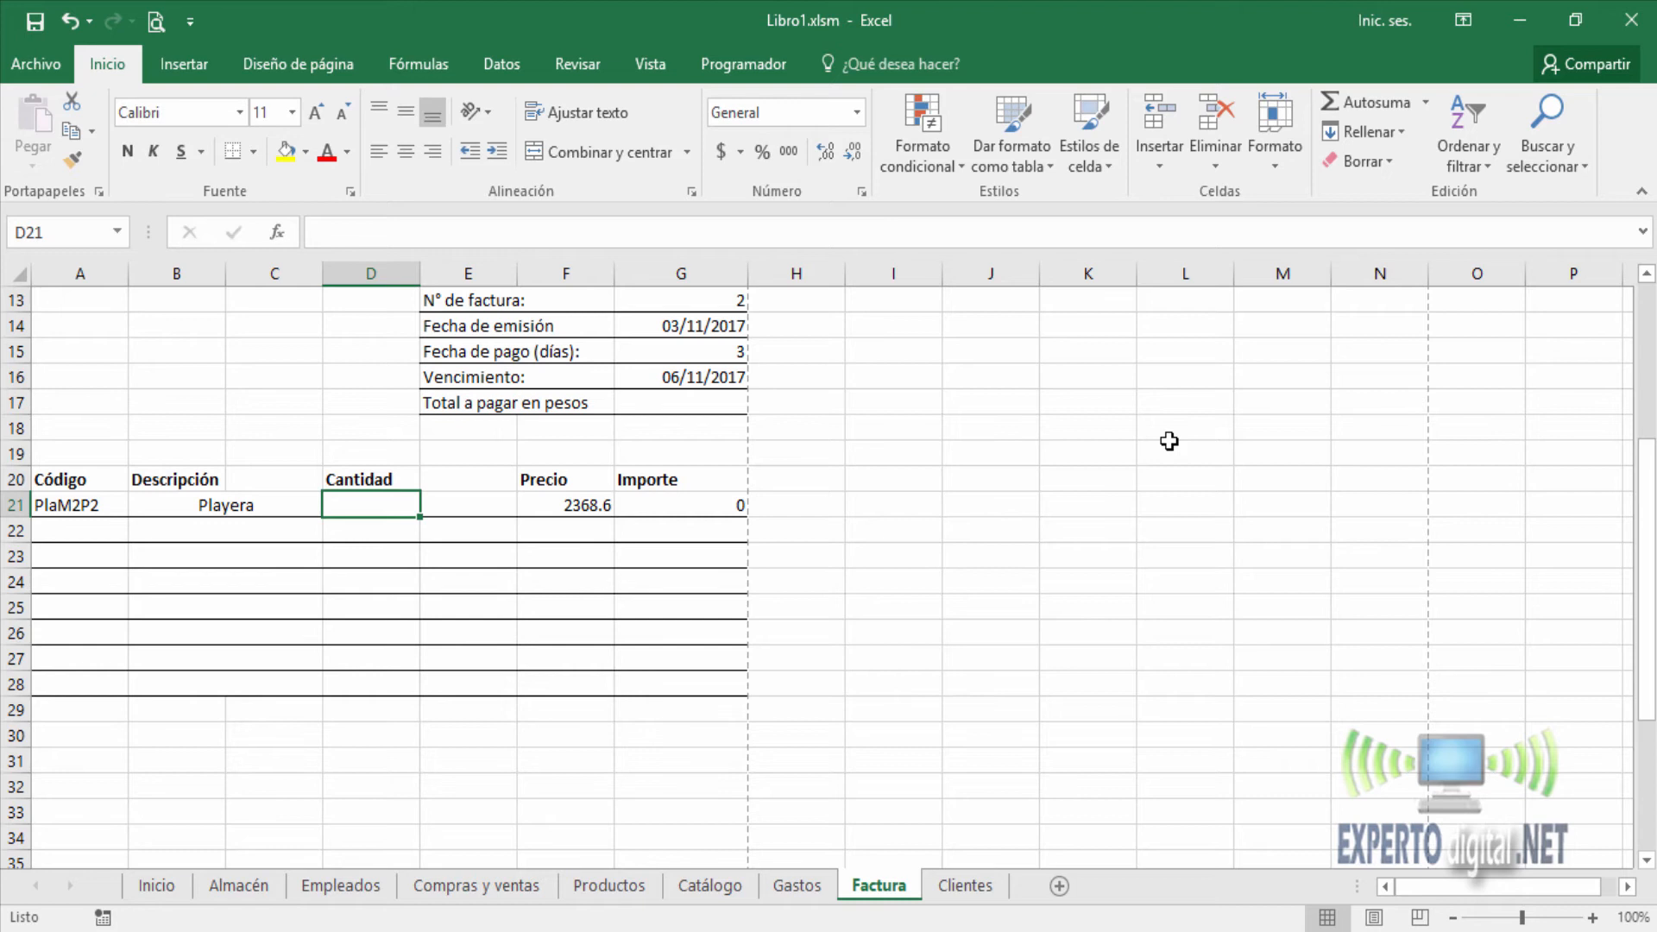
pyautogui.write('5')
pyautogui.press('Return')
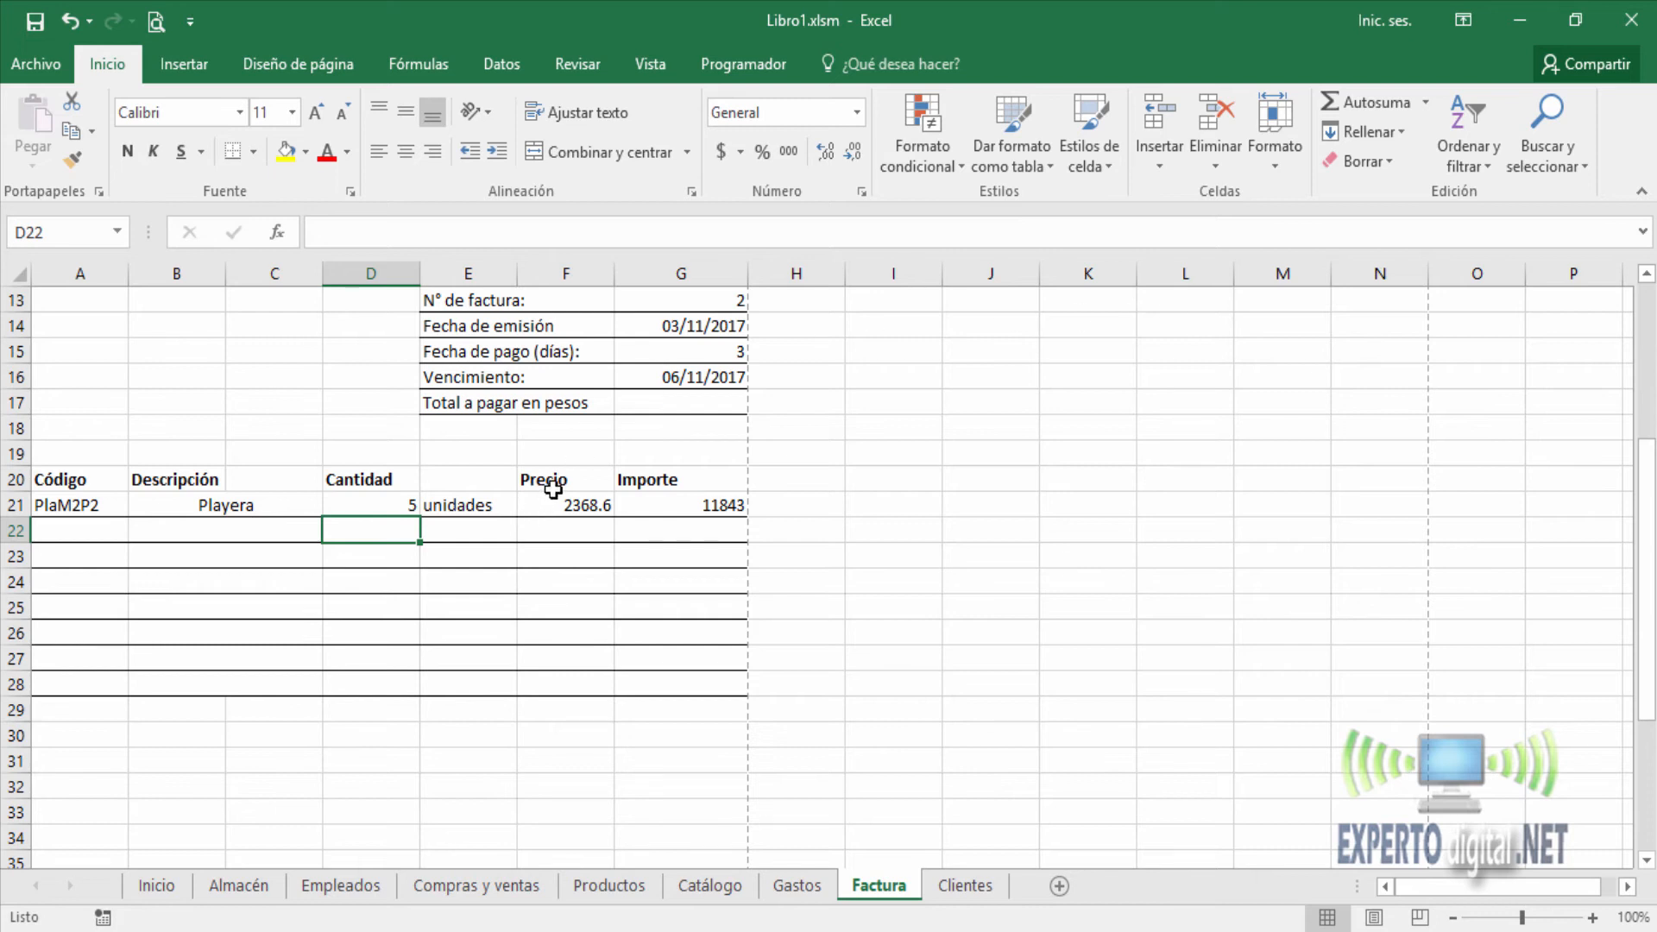
pyautogui.click(594, 501)
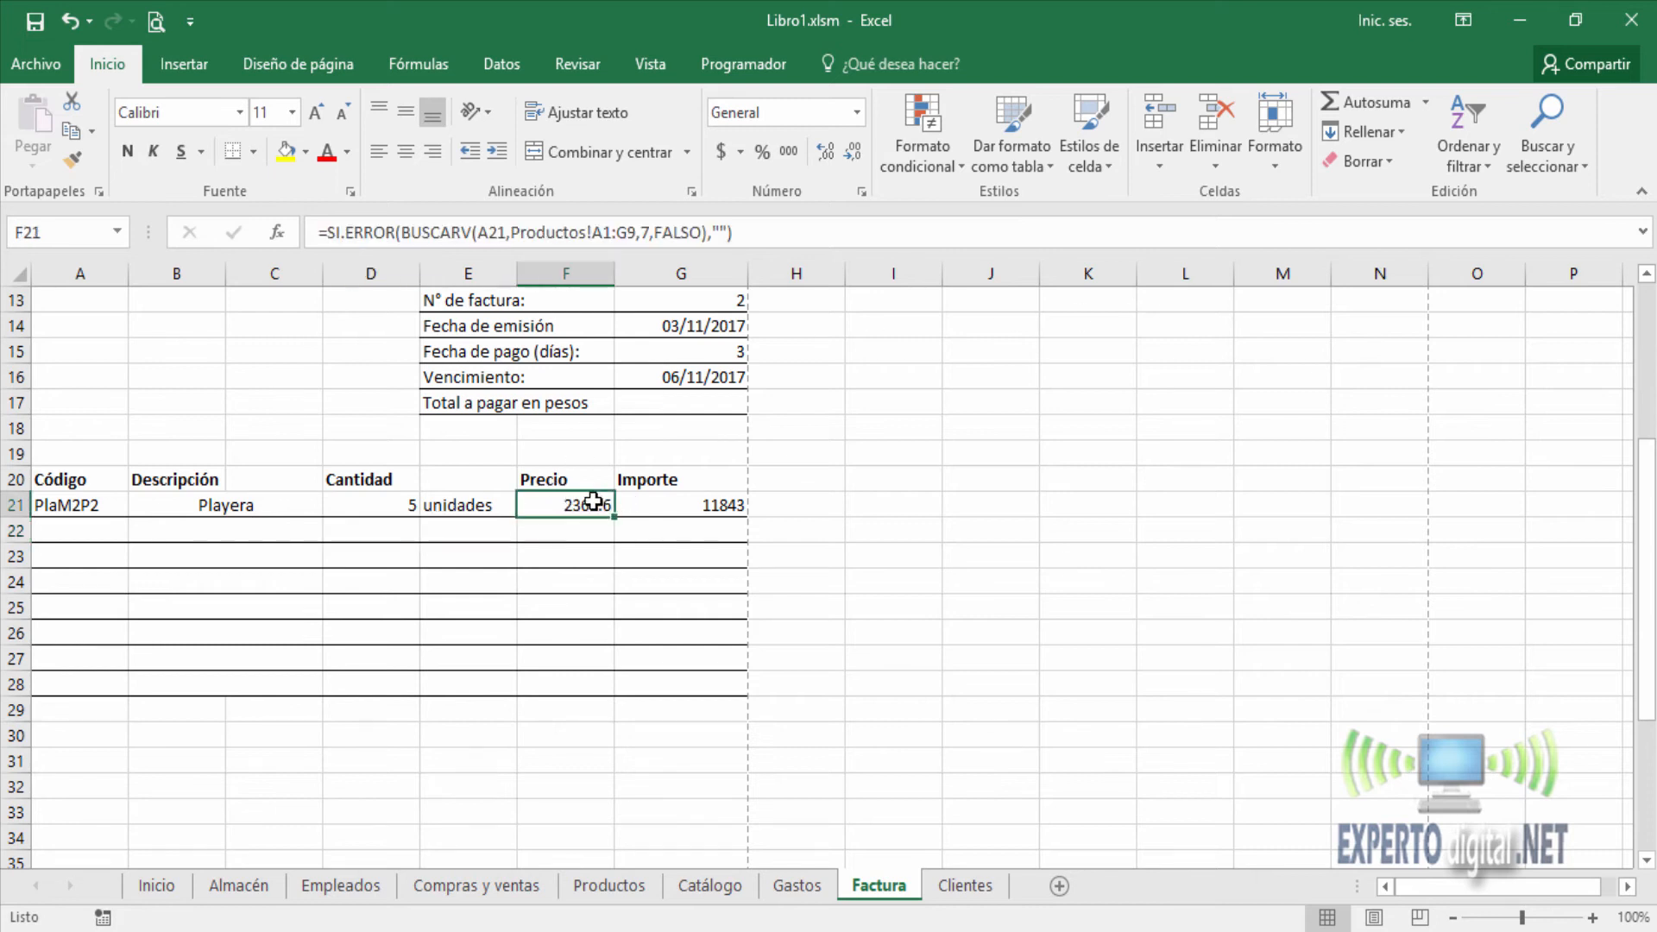
pyautogui.click(396, 504)
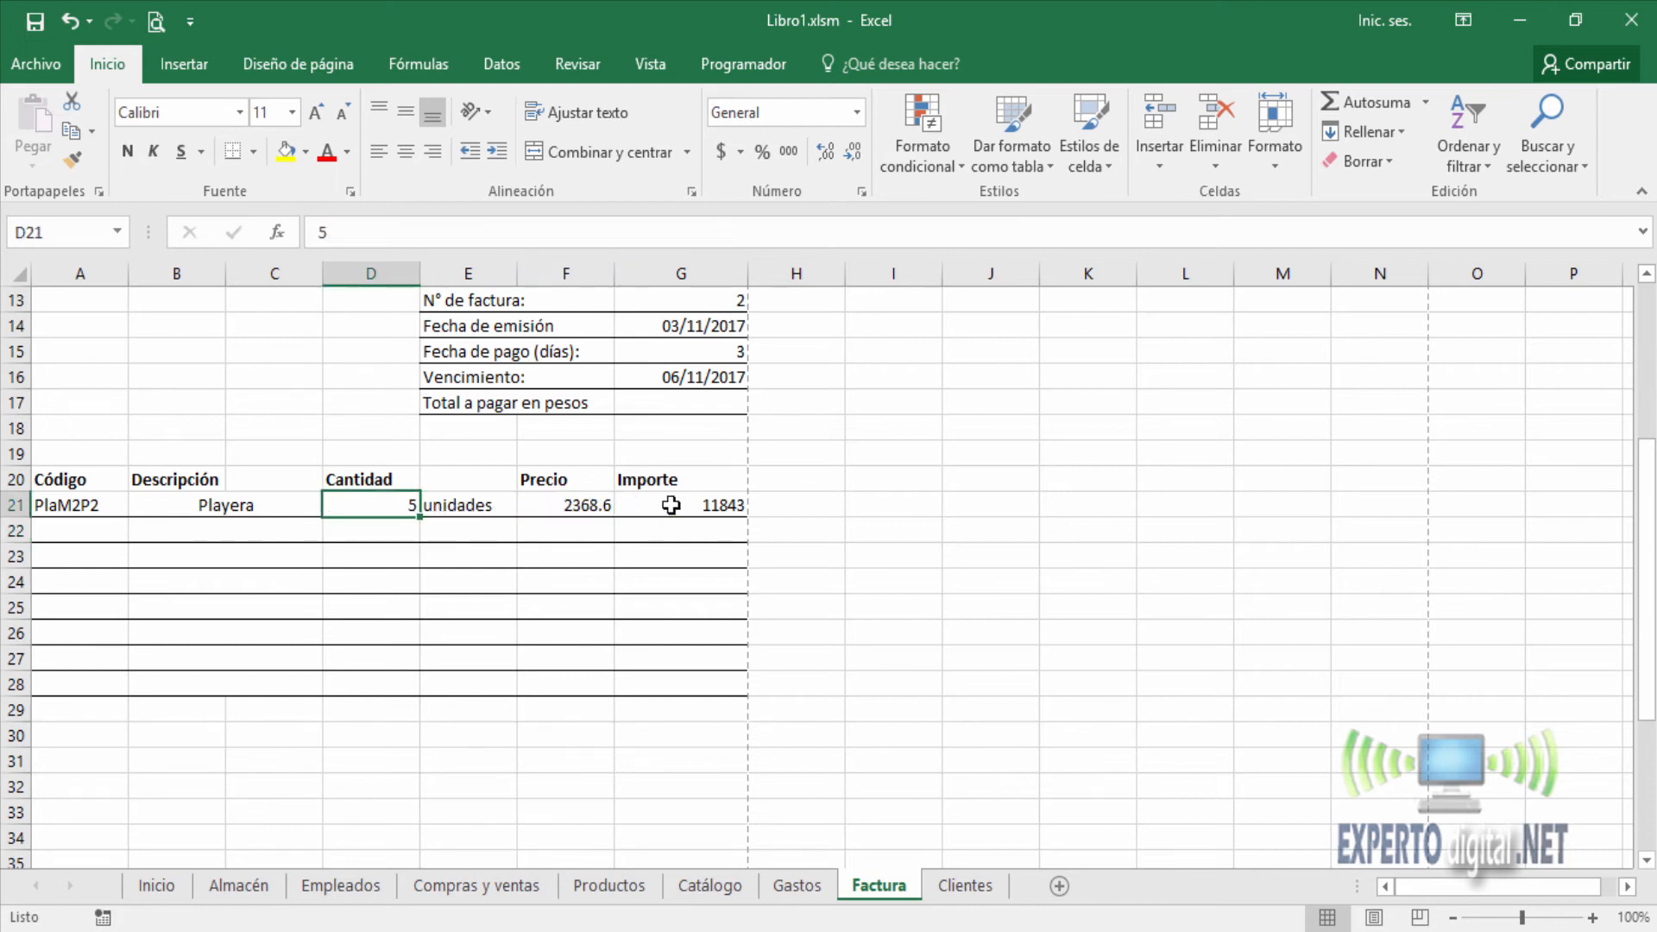
# Step: Enter the label TOTAL in cell F38 below the invoice lines
pyautogui.scroll(-3, 671, 505)
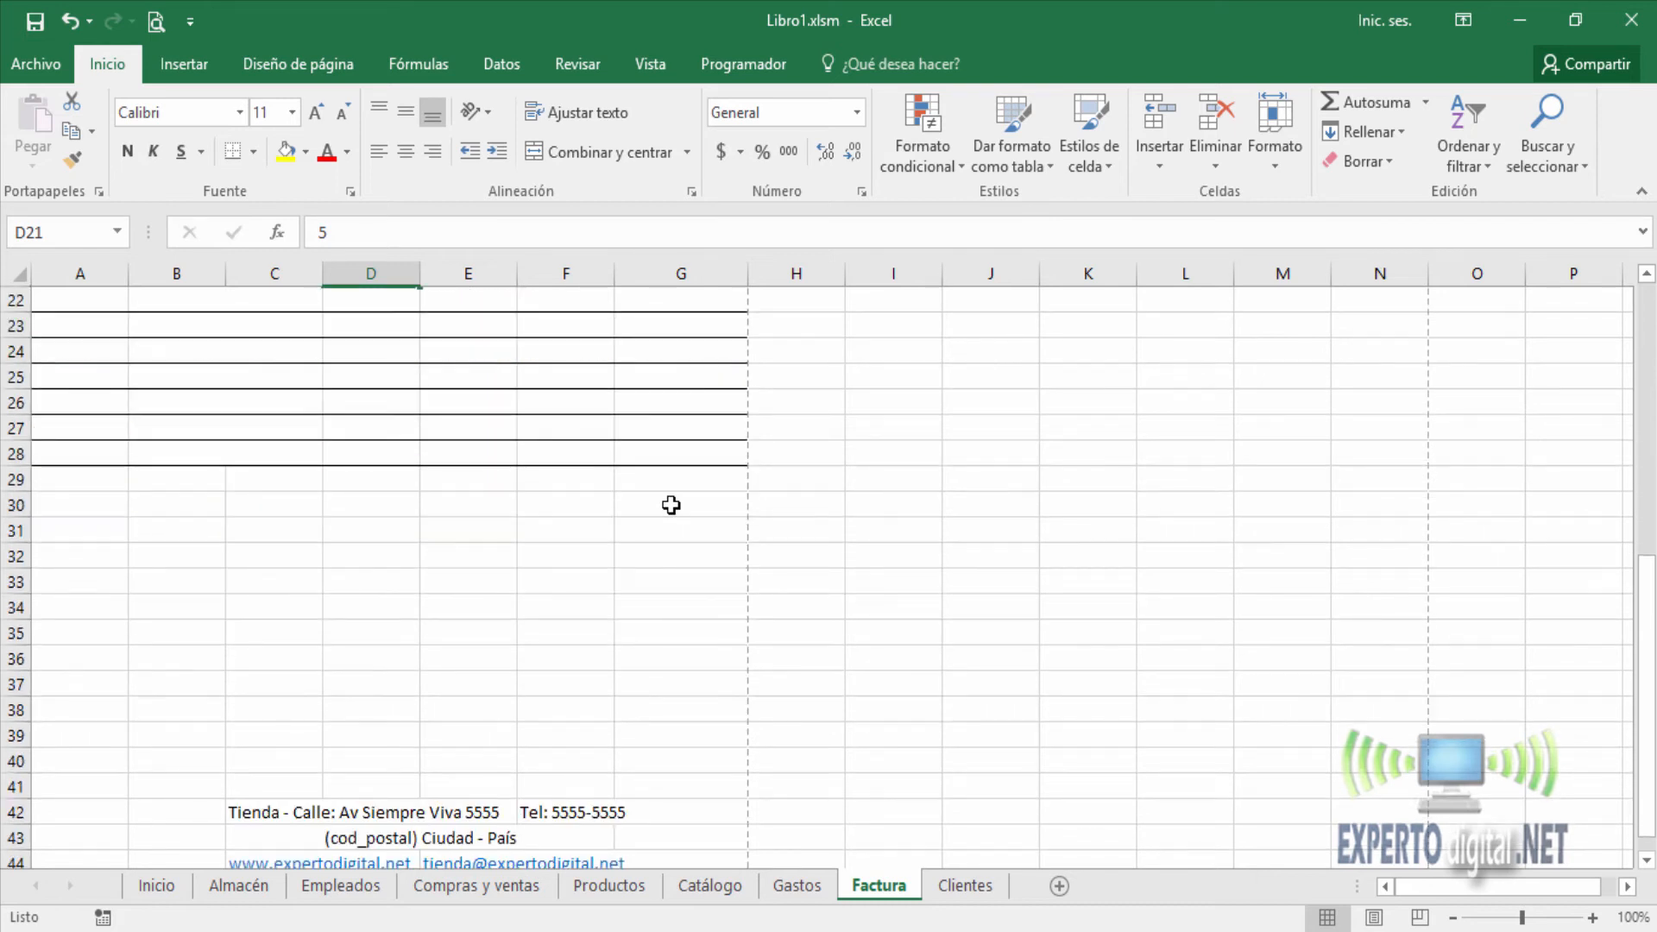
pyautogui.click(557, 708)
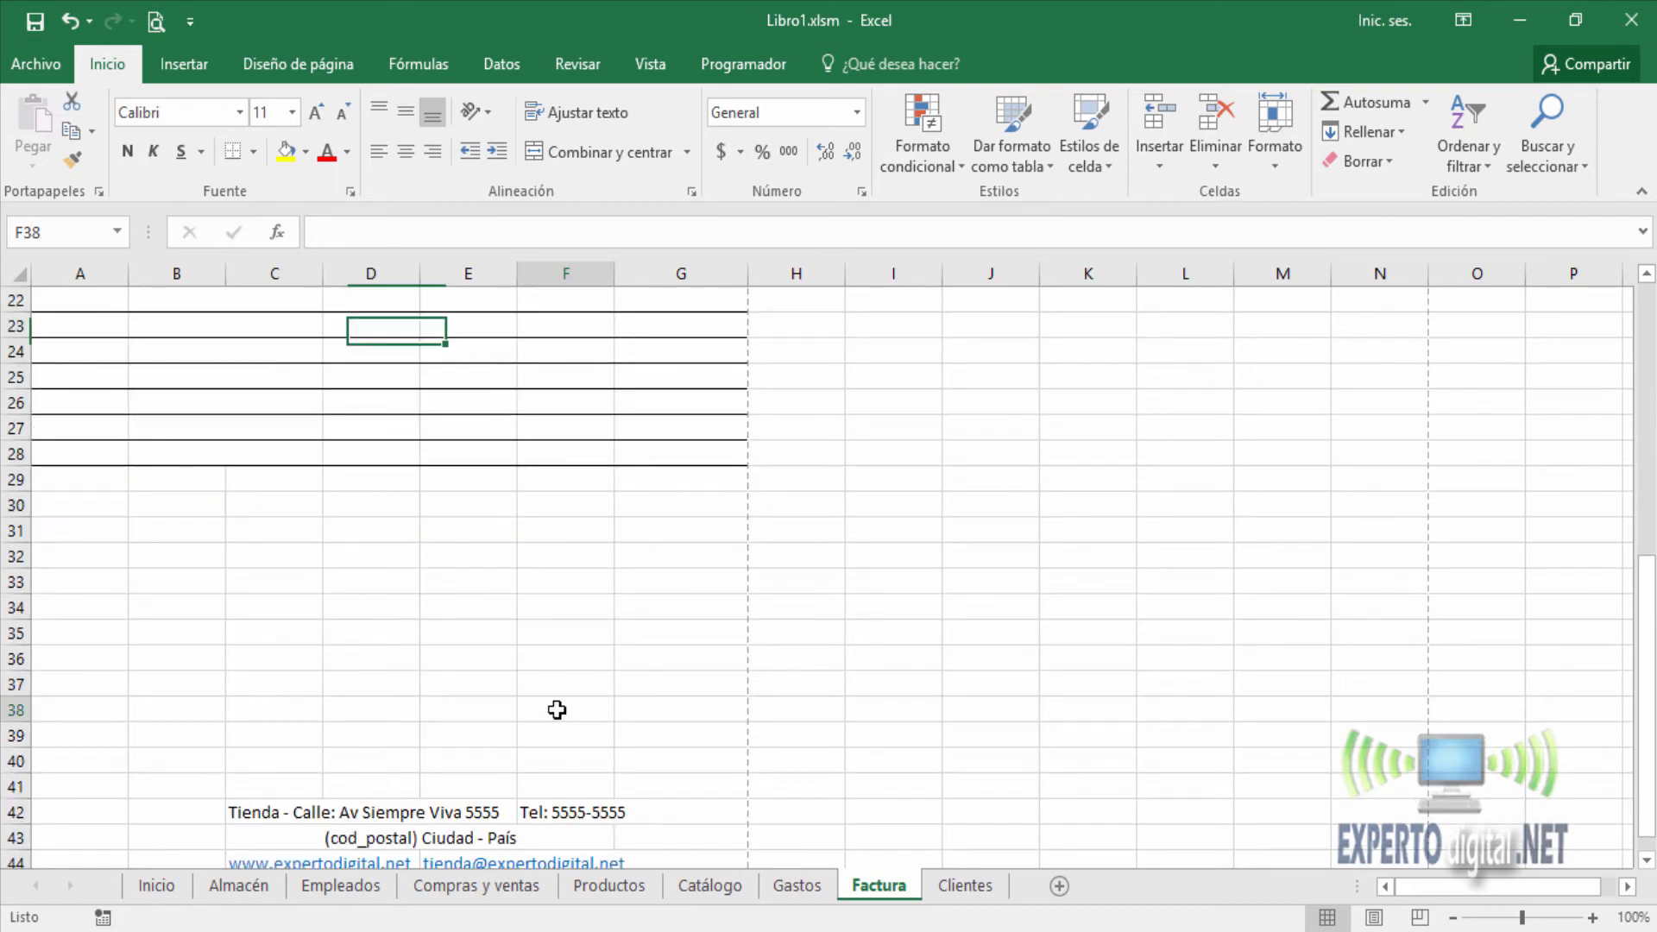
pyautogui.write('TOTAL')
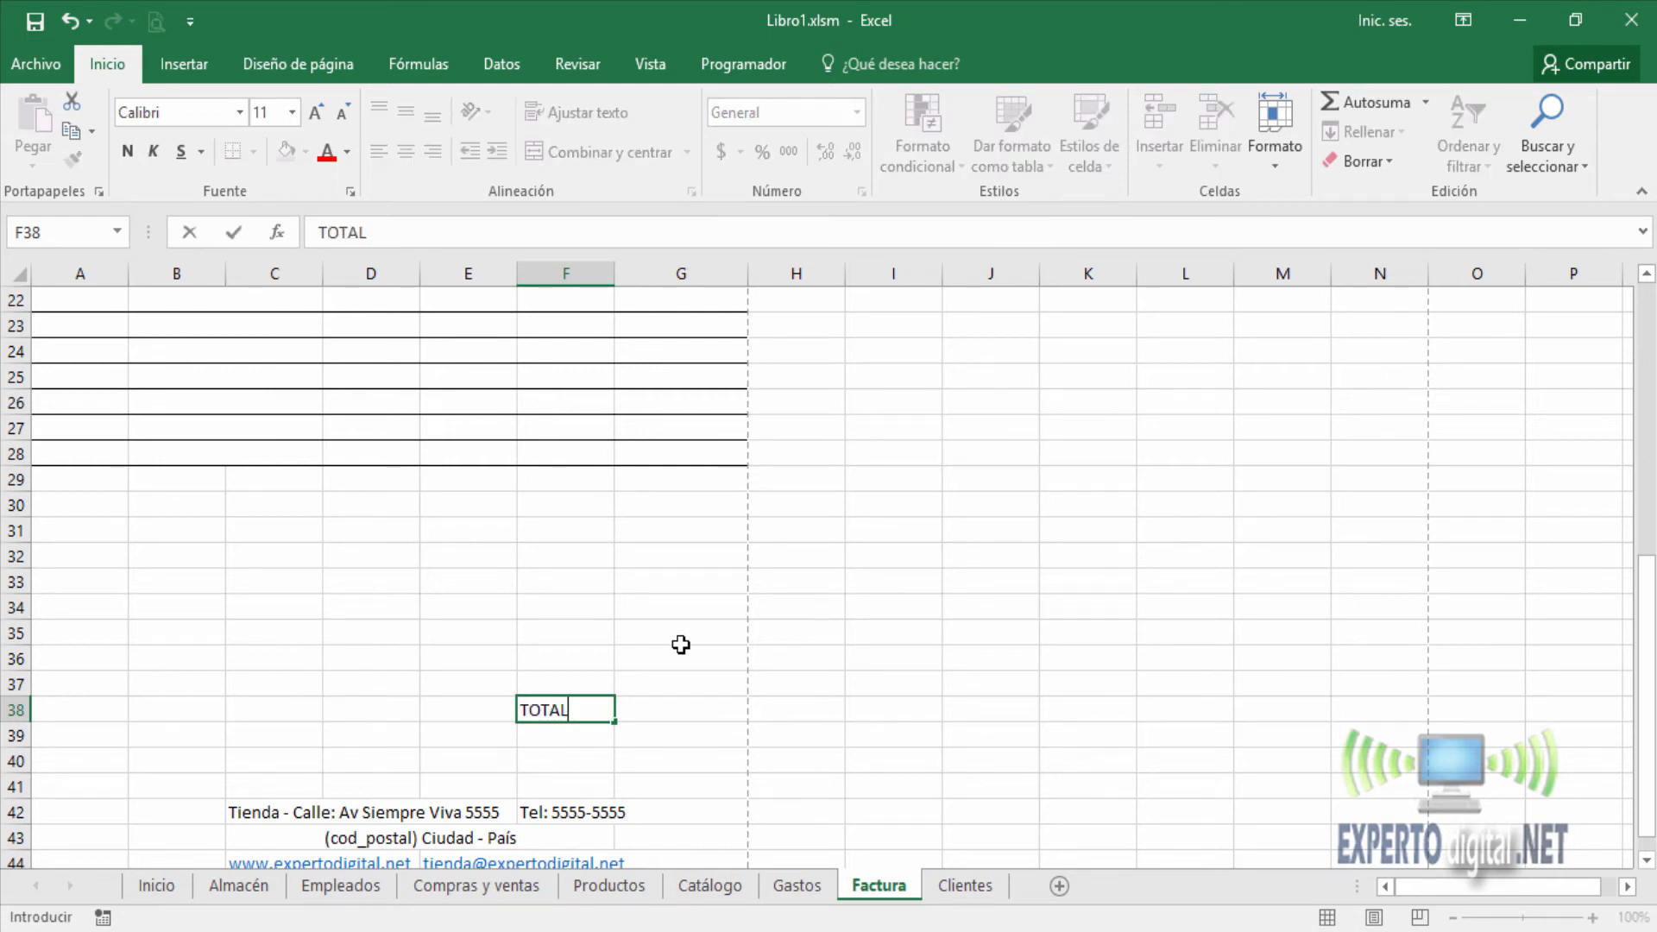
pyautogui.press('Tab')
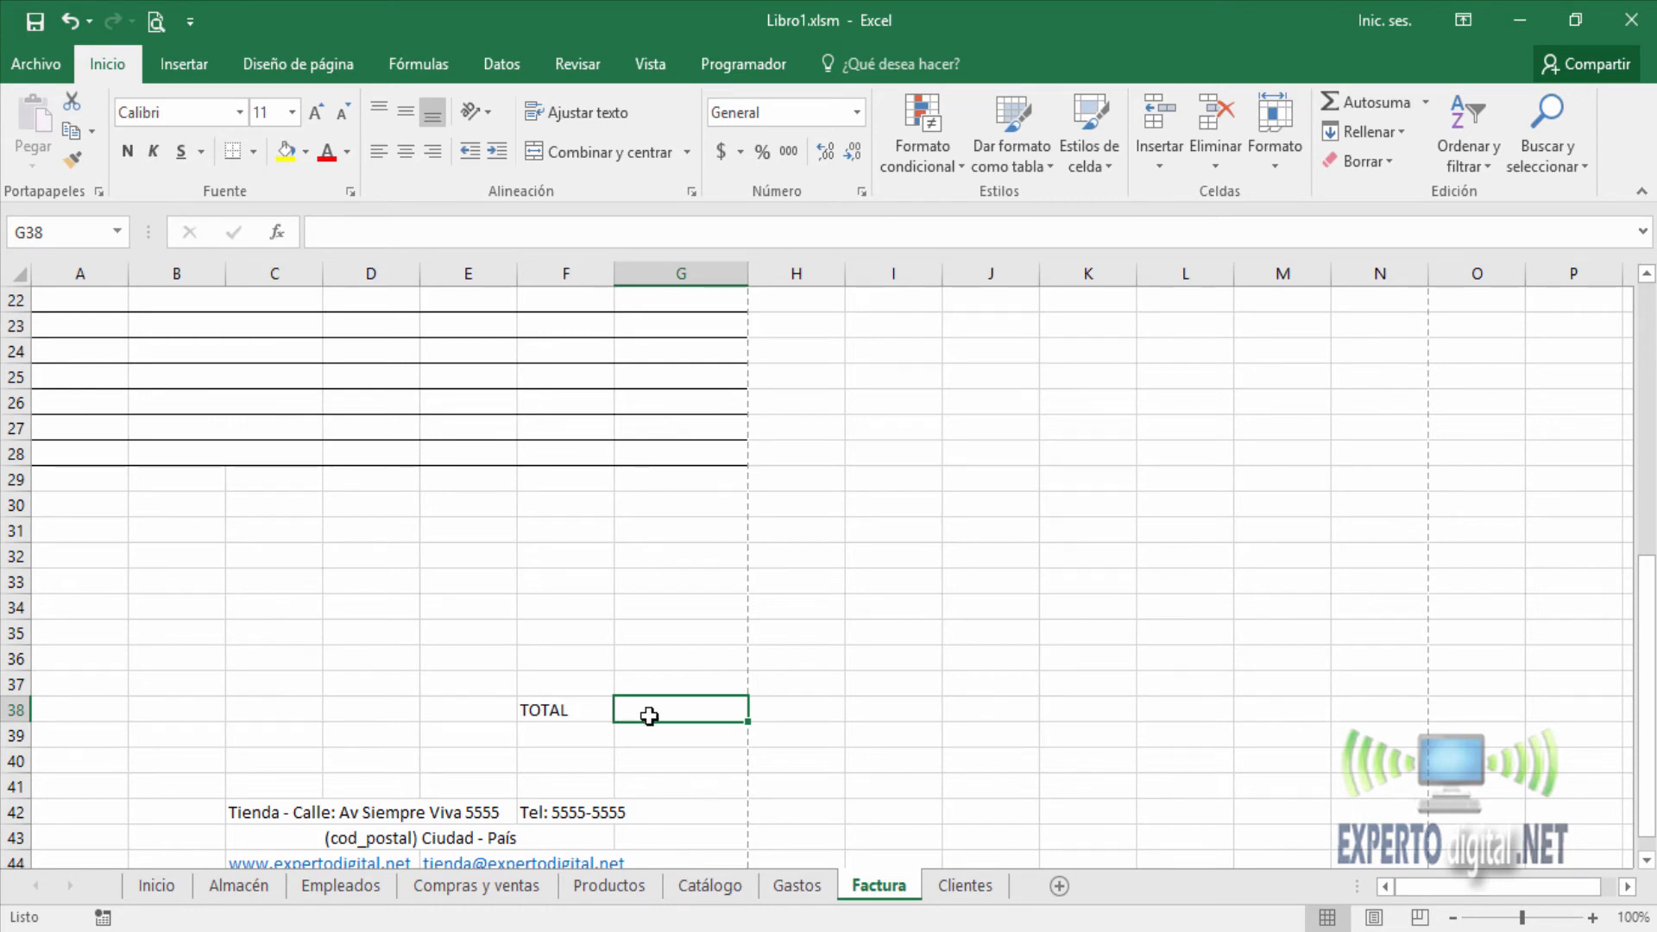
# Step: Sum the Importe range G21:G28 in cell G38 with a SUMA formula
pyautogui.scroll(2, 649, 716)
pyautogui.scroll(-2, 649, 715)
pyautogui.scroll(2, 652, 713)
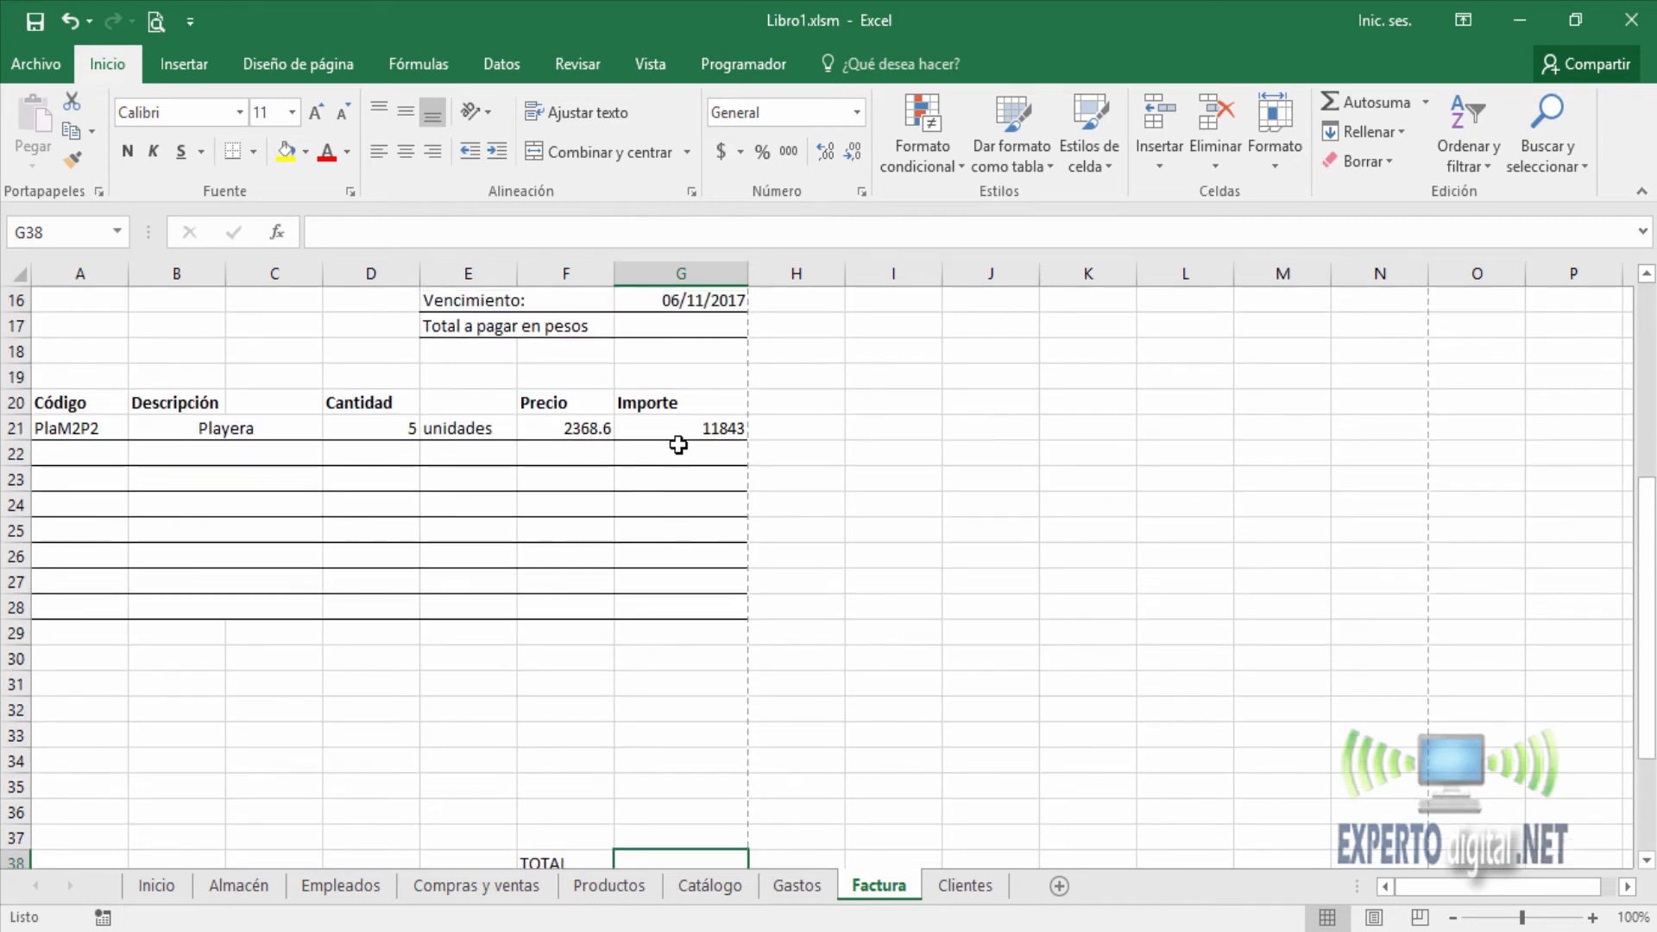
pyautogui.scroll(-3, 682, 652)
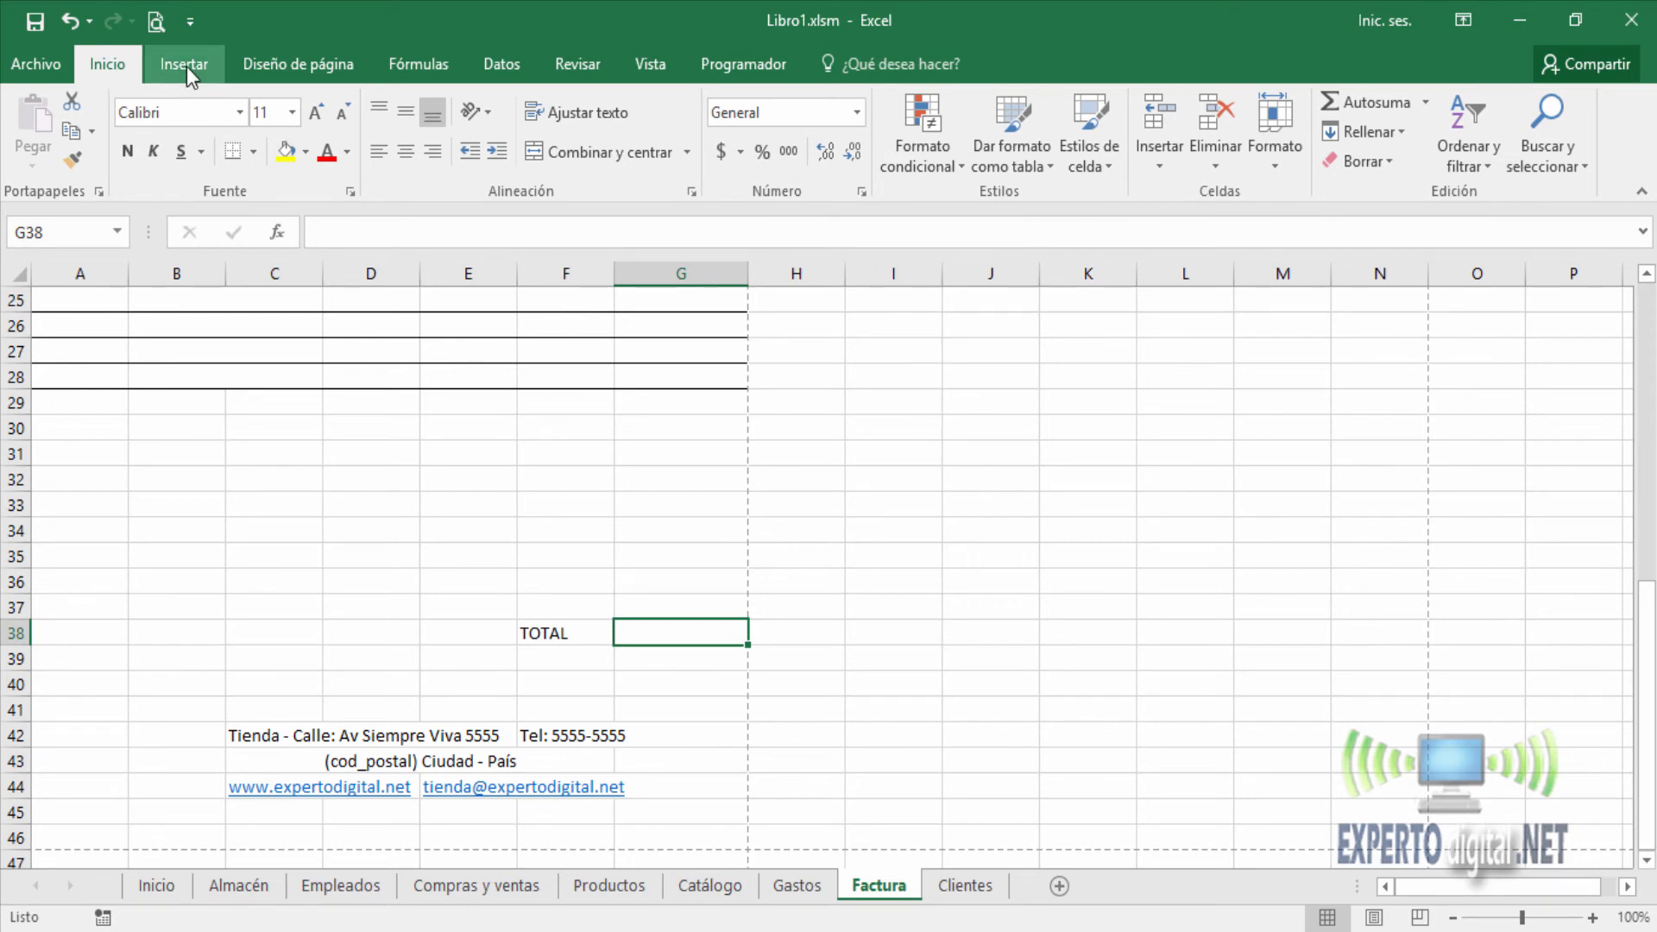
pyautogui.click(1389, 105)
pyautogui.scroll(2, 1039, 561)
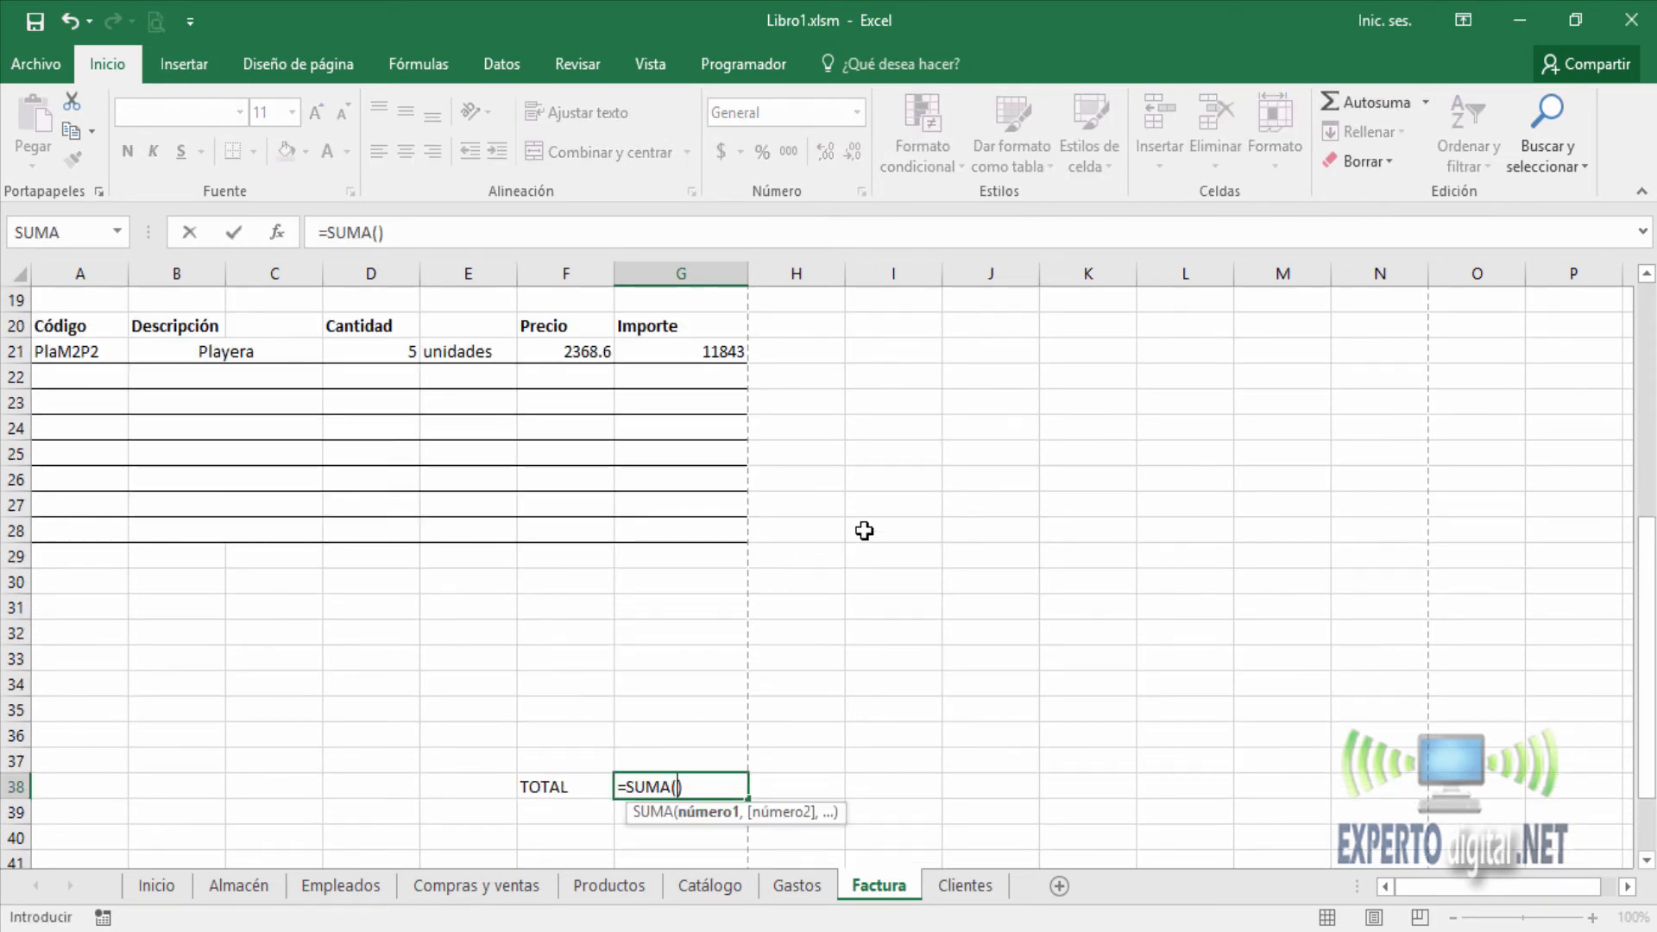
pyautogui.moveTo(700, 349); pyautogui.dragTo(702, 523)
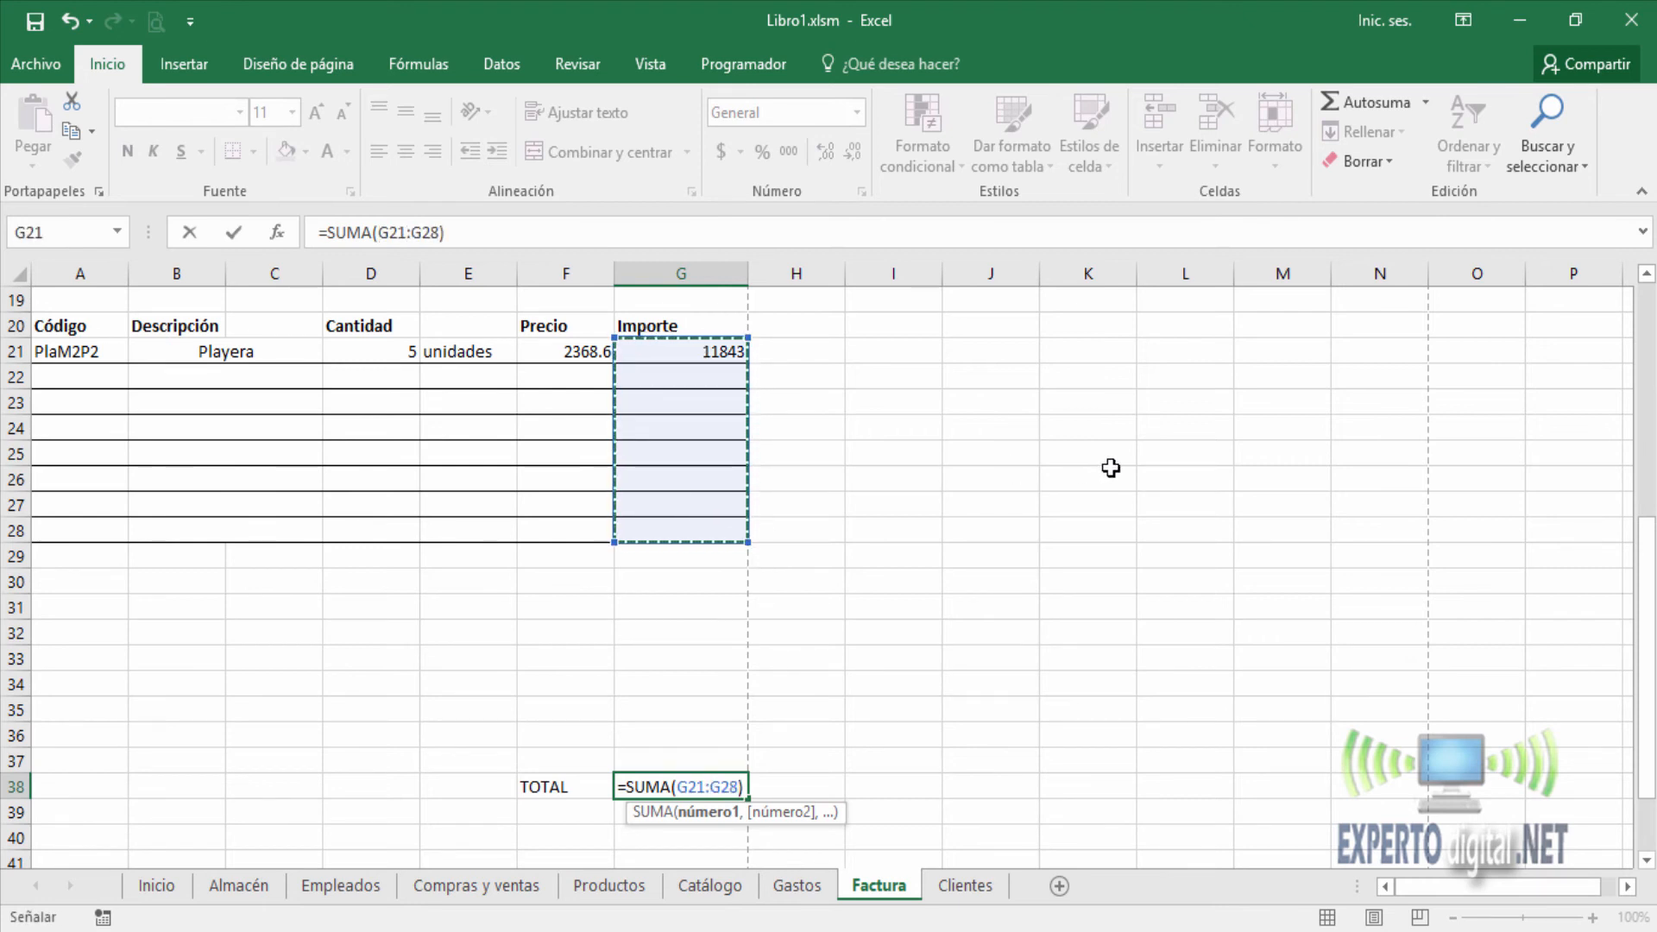
pyautogui.press('Return')
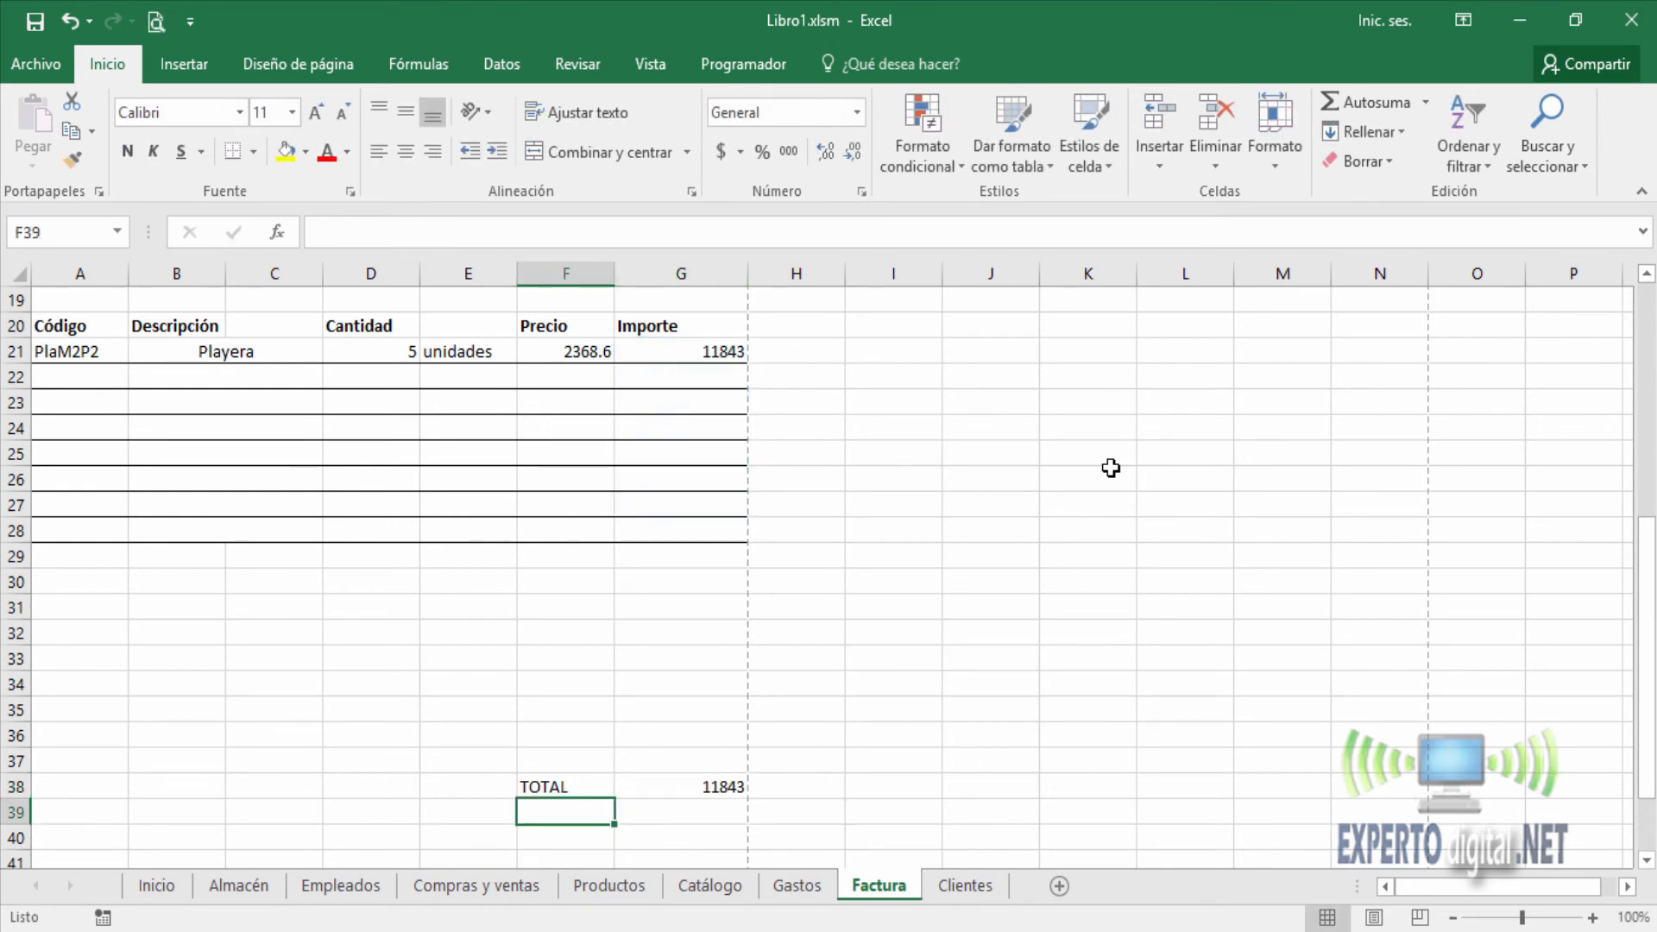
# Step: Make the TOTAL label and its amount in F38:G38 bold
pyautogui.press('Up')
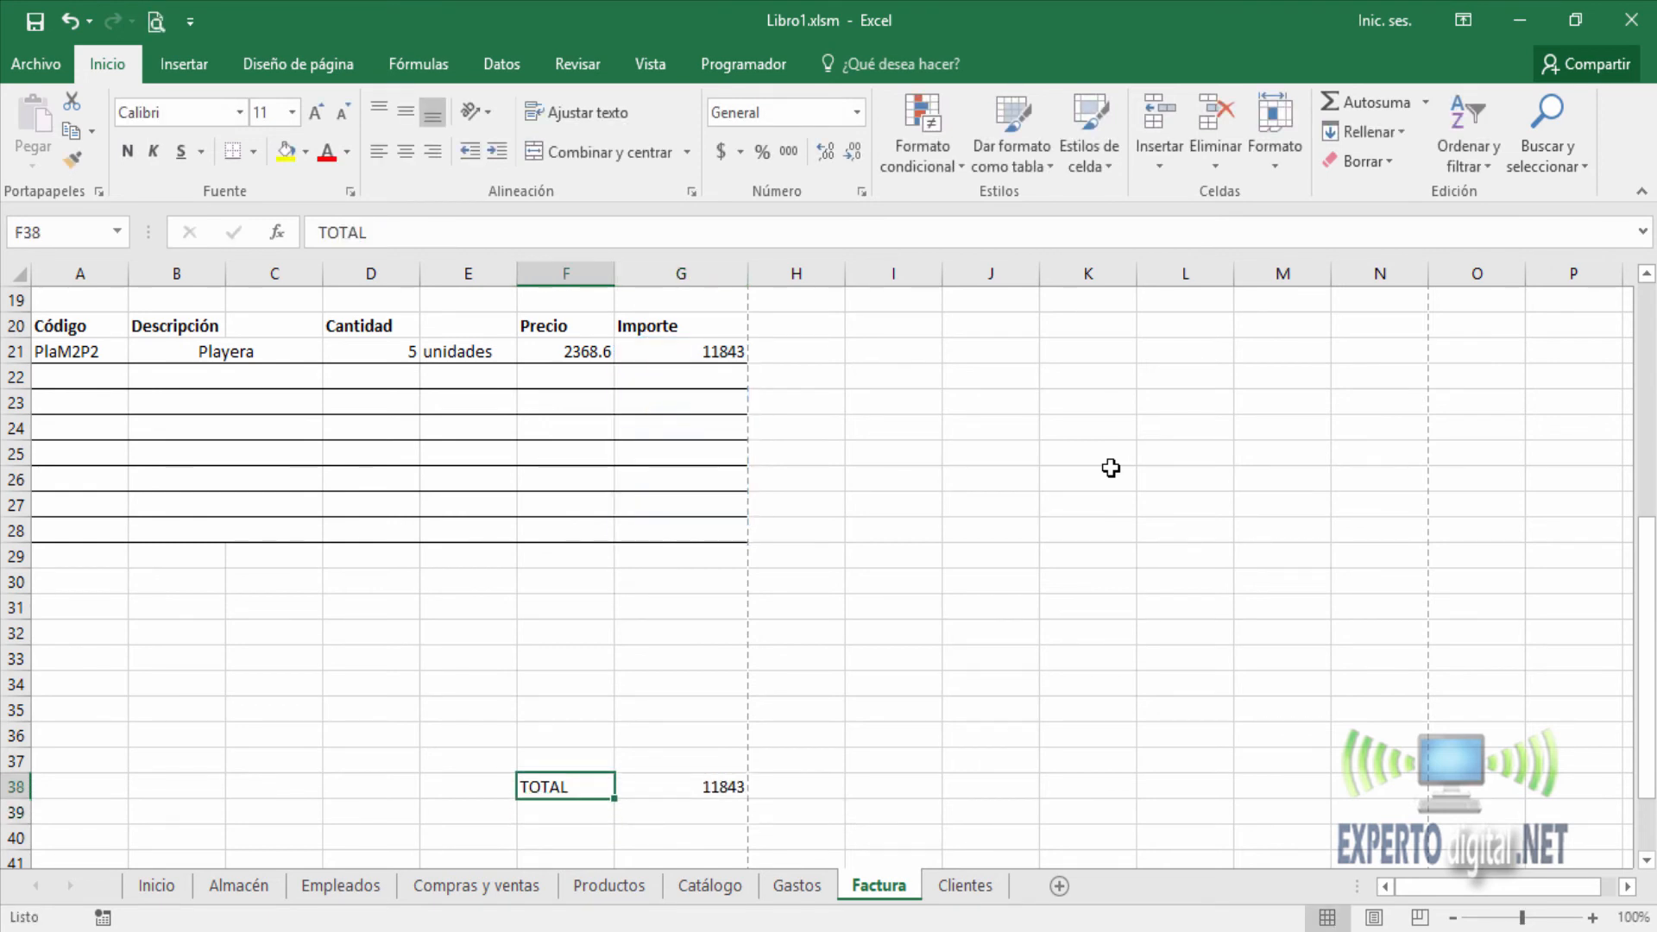
pyautogui.moveTo(547, 788); pyautogui.dragTo(726, 777)
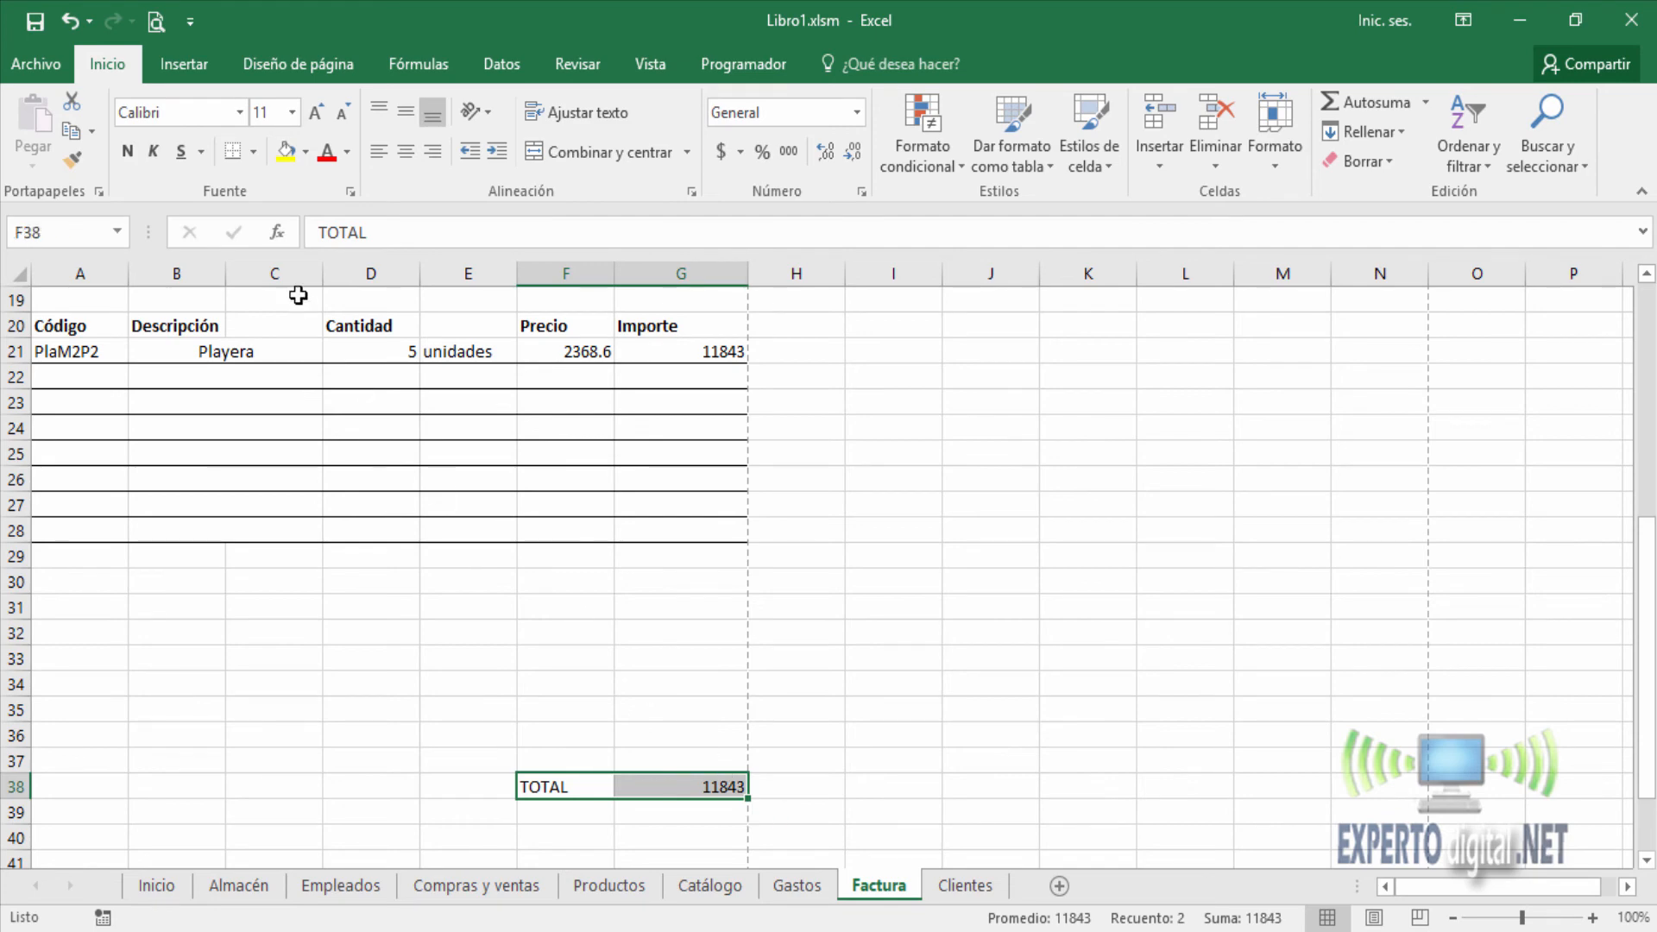
pyautogui.click(127, 151)
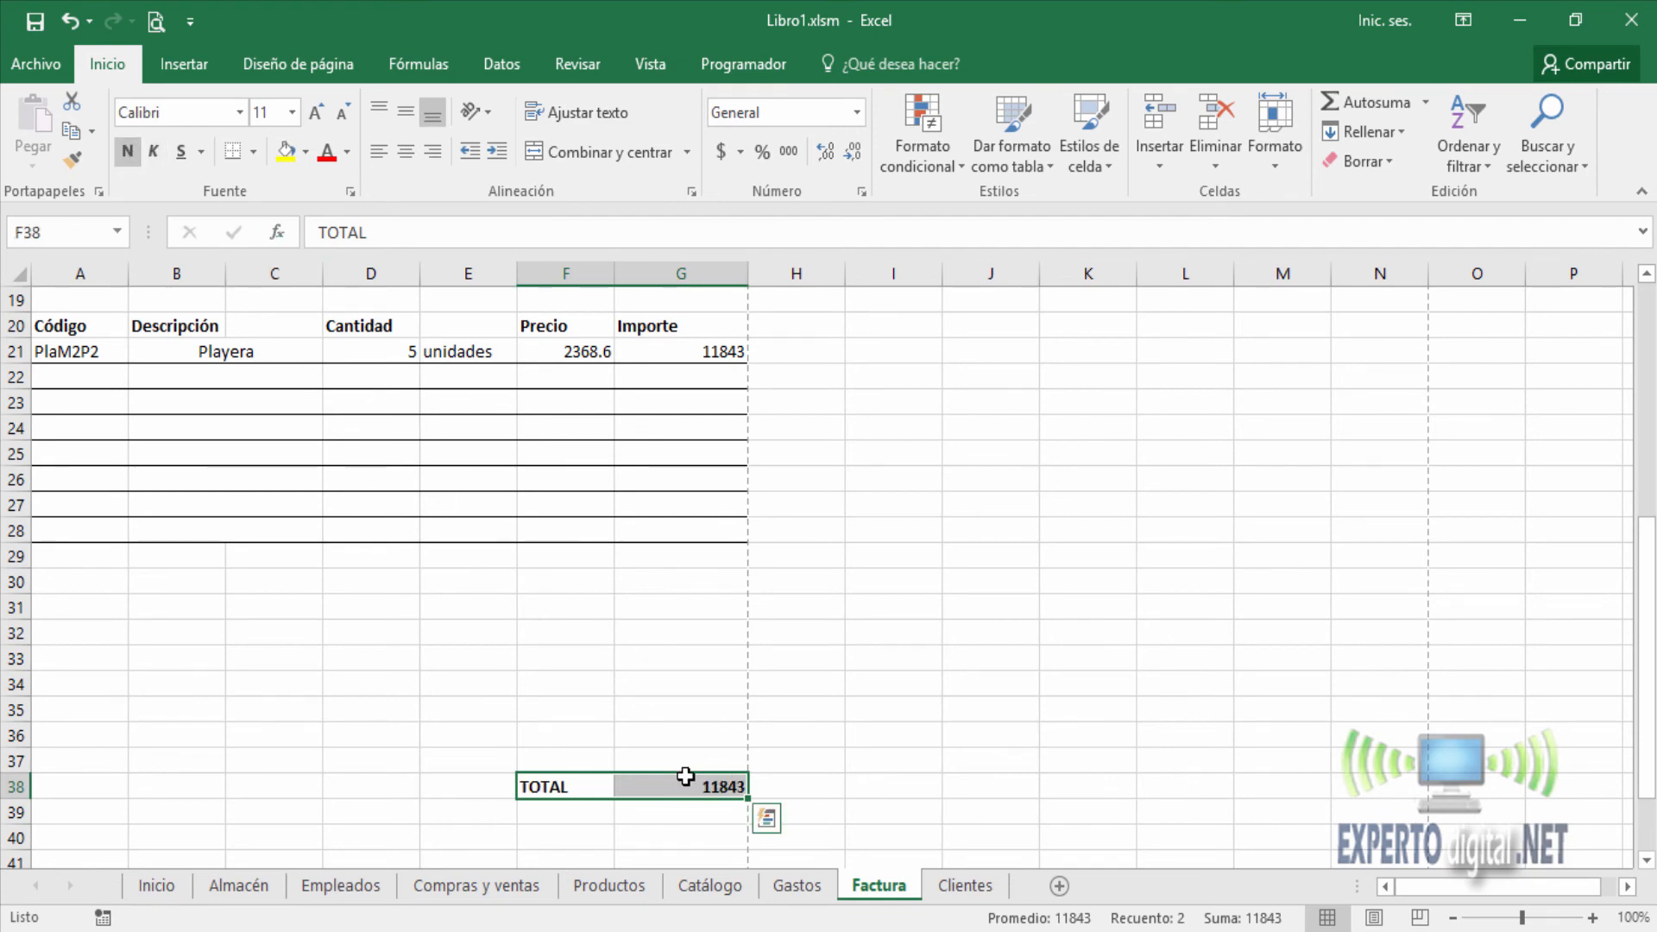
# Step: Fill the Descripción lookup formula from B21 down to row 28
pyautogui.scroll(5, 631, 689)
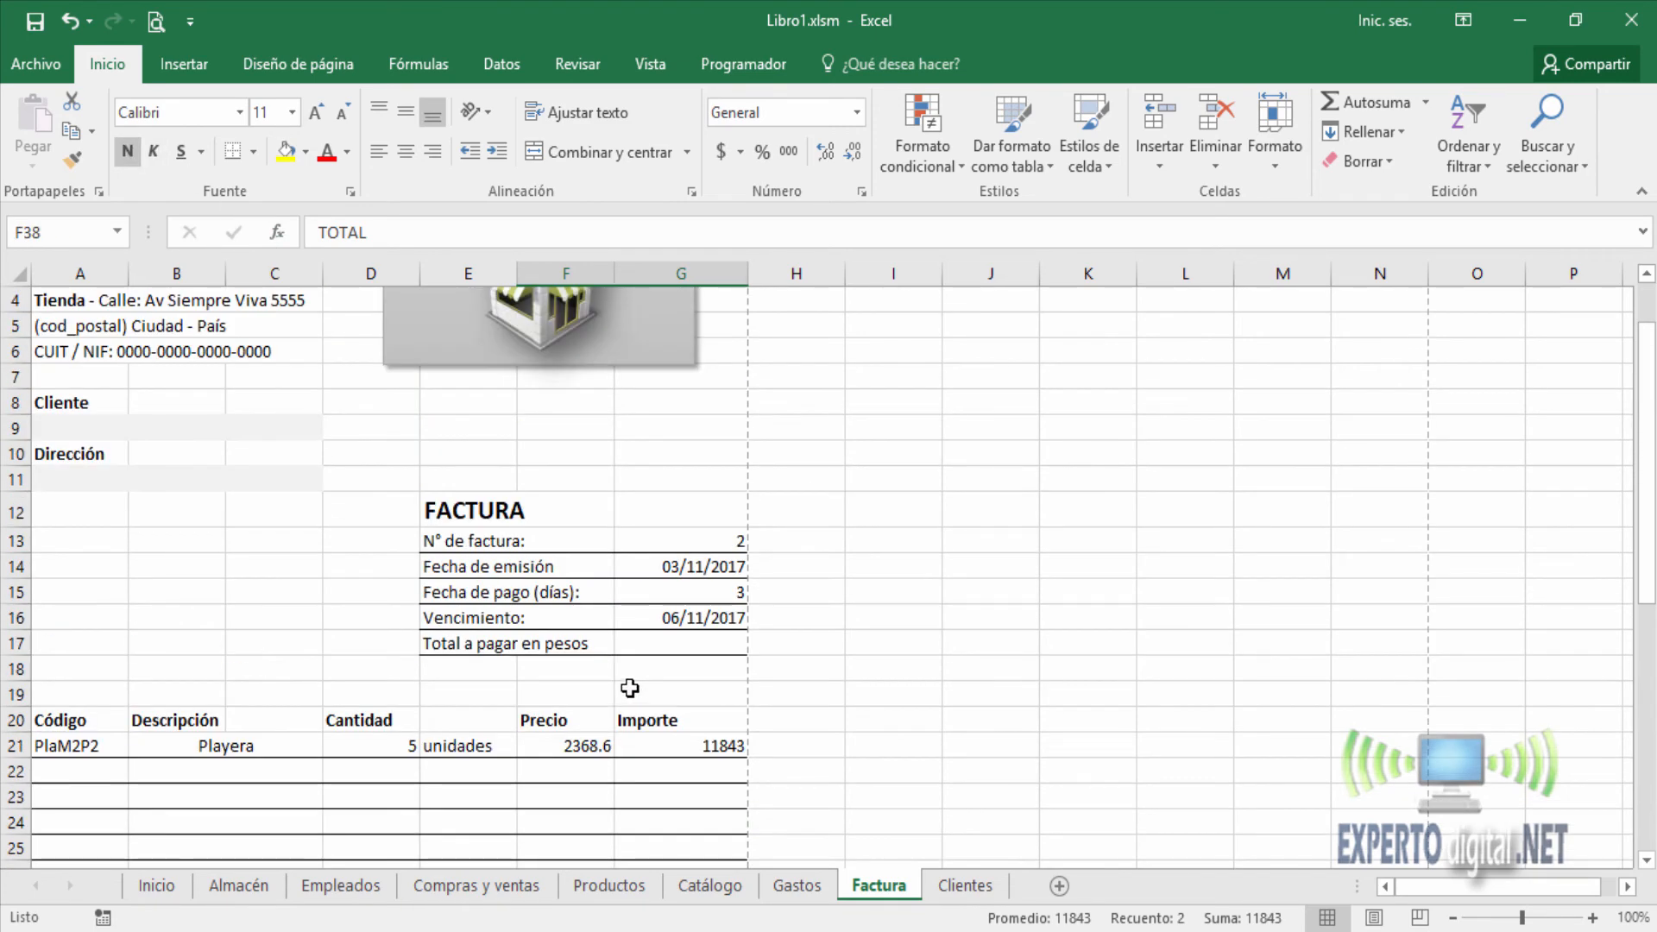
pyautogui.scroll(-4, 629, 687)
pyautogui.scroll(1, 629, 688)
pyautogui.scroll(-2, 629, 688)
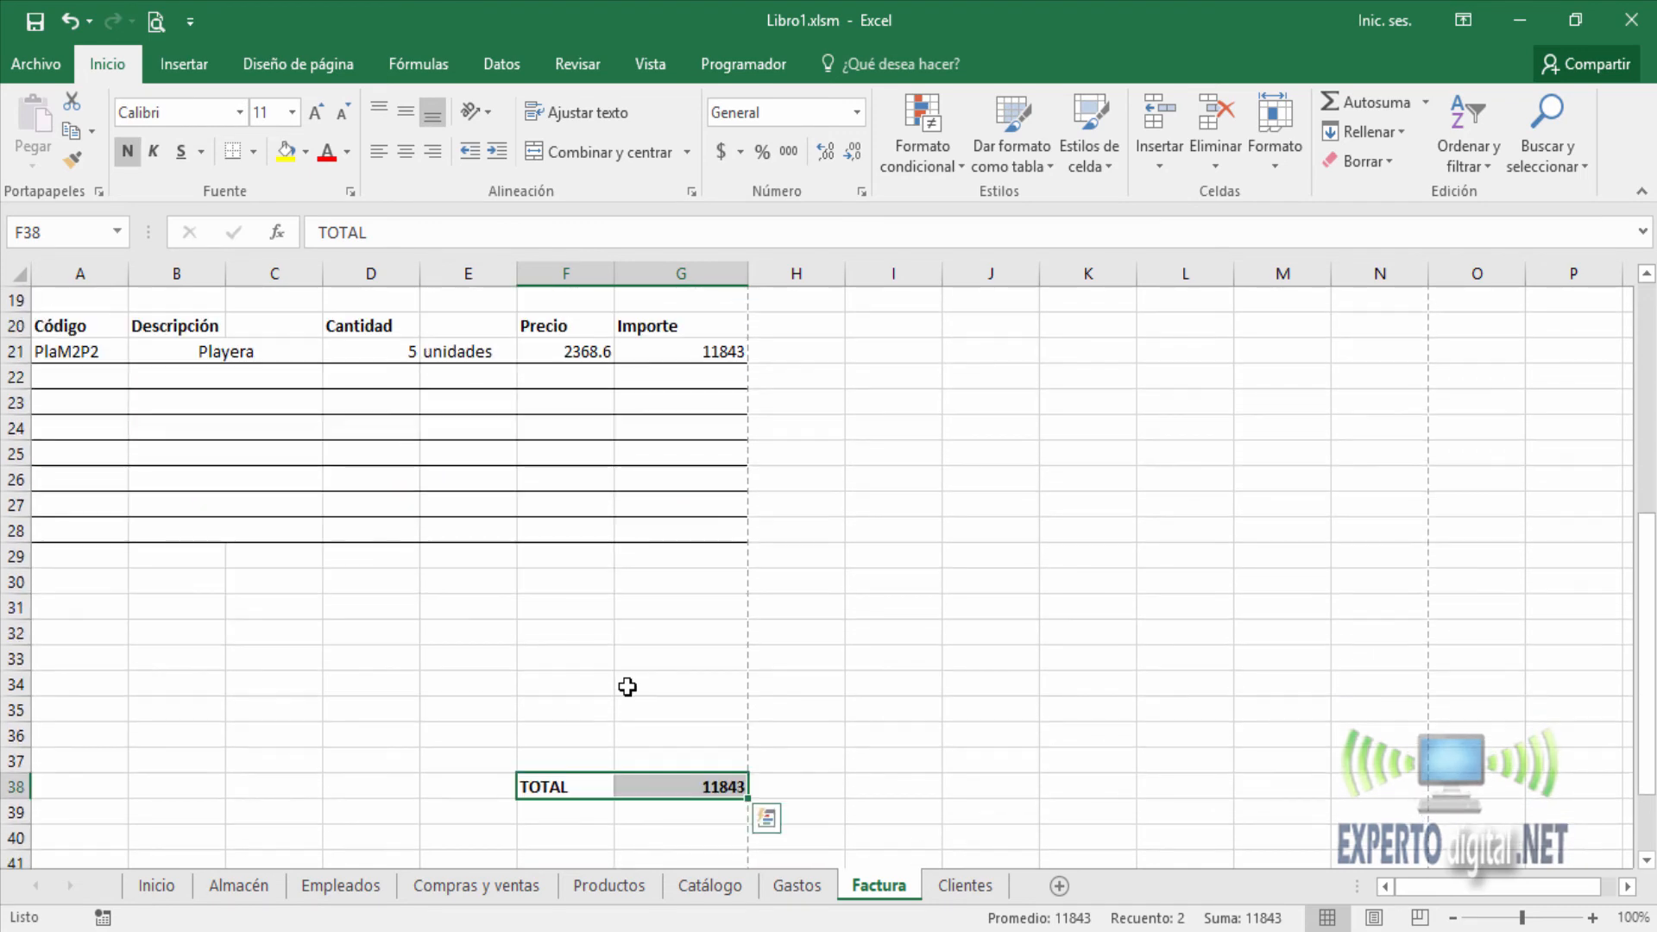
pyautogui.scroll(1, 639, 683)
pyautogui.scroll(1, 643, 681)
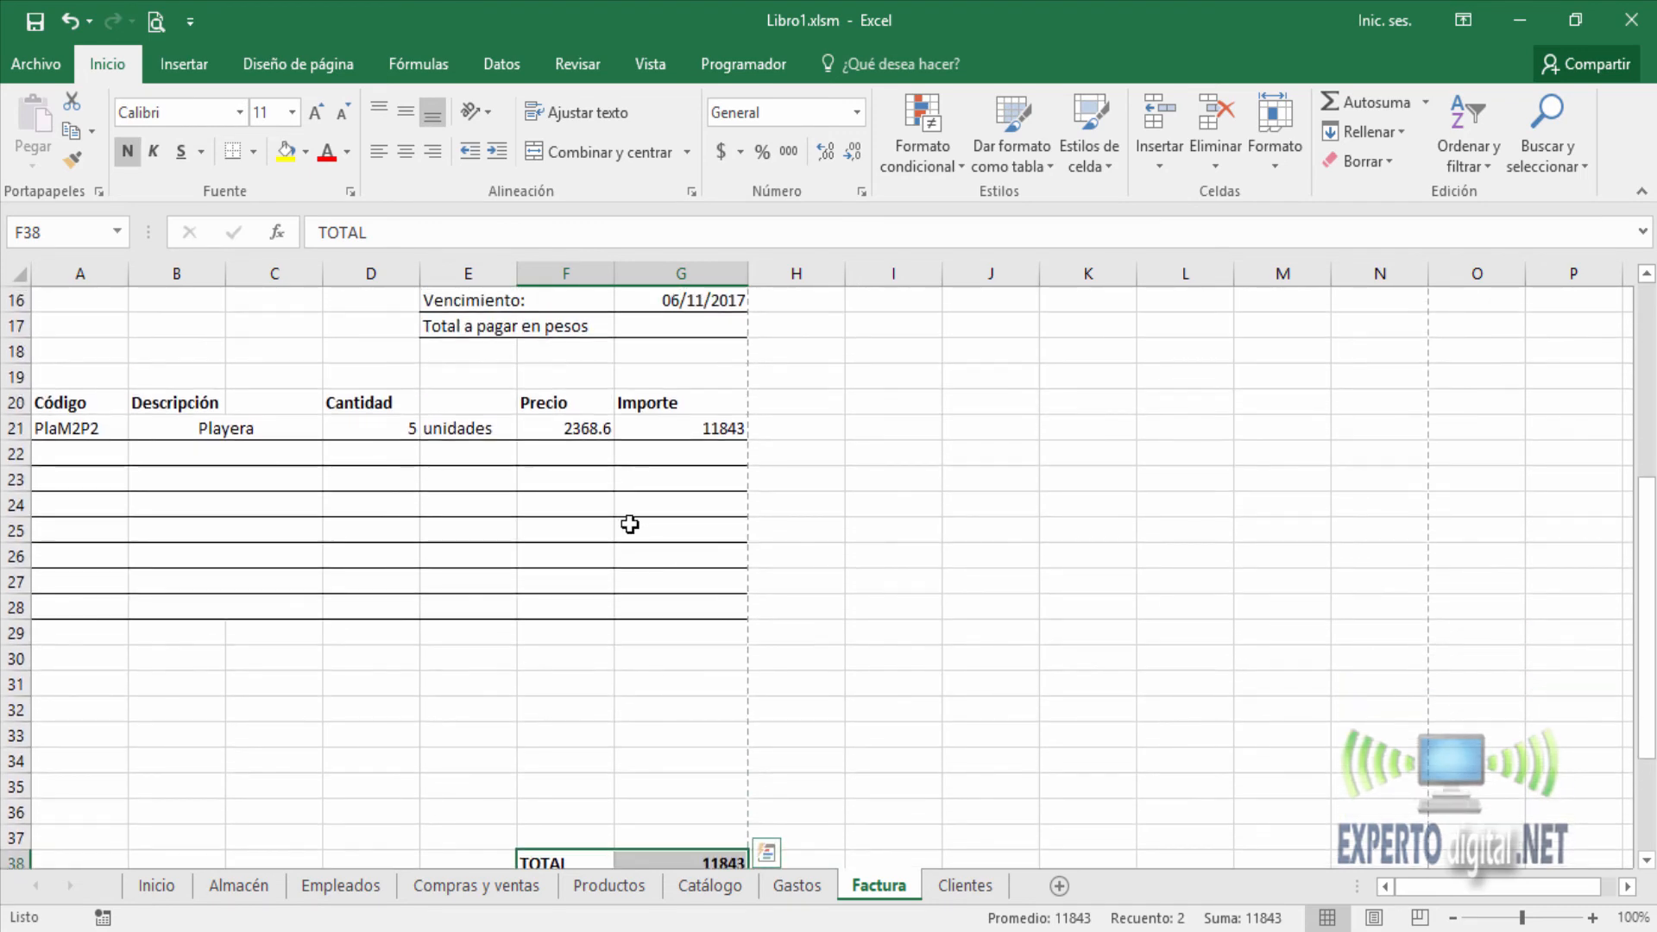
pyautogui.click(738, 423)
pyautogui.moveTo(93, 431)
pyautogui.mouseDown()
pyautogui.moveTo(306, 437)
pyautogui.moveTo(121, 429)
pyautogui.mouseUp()
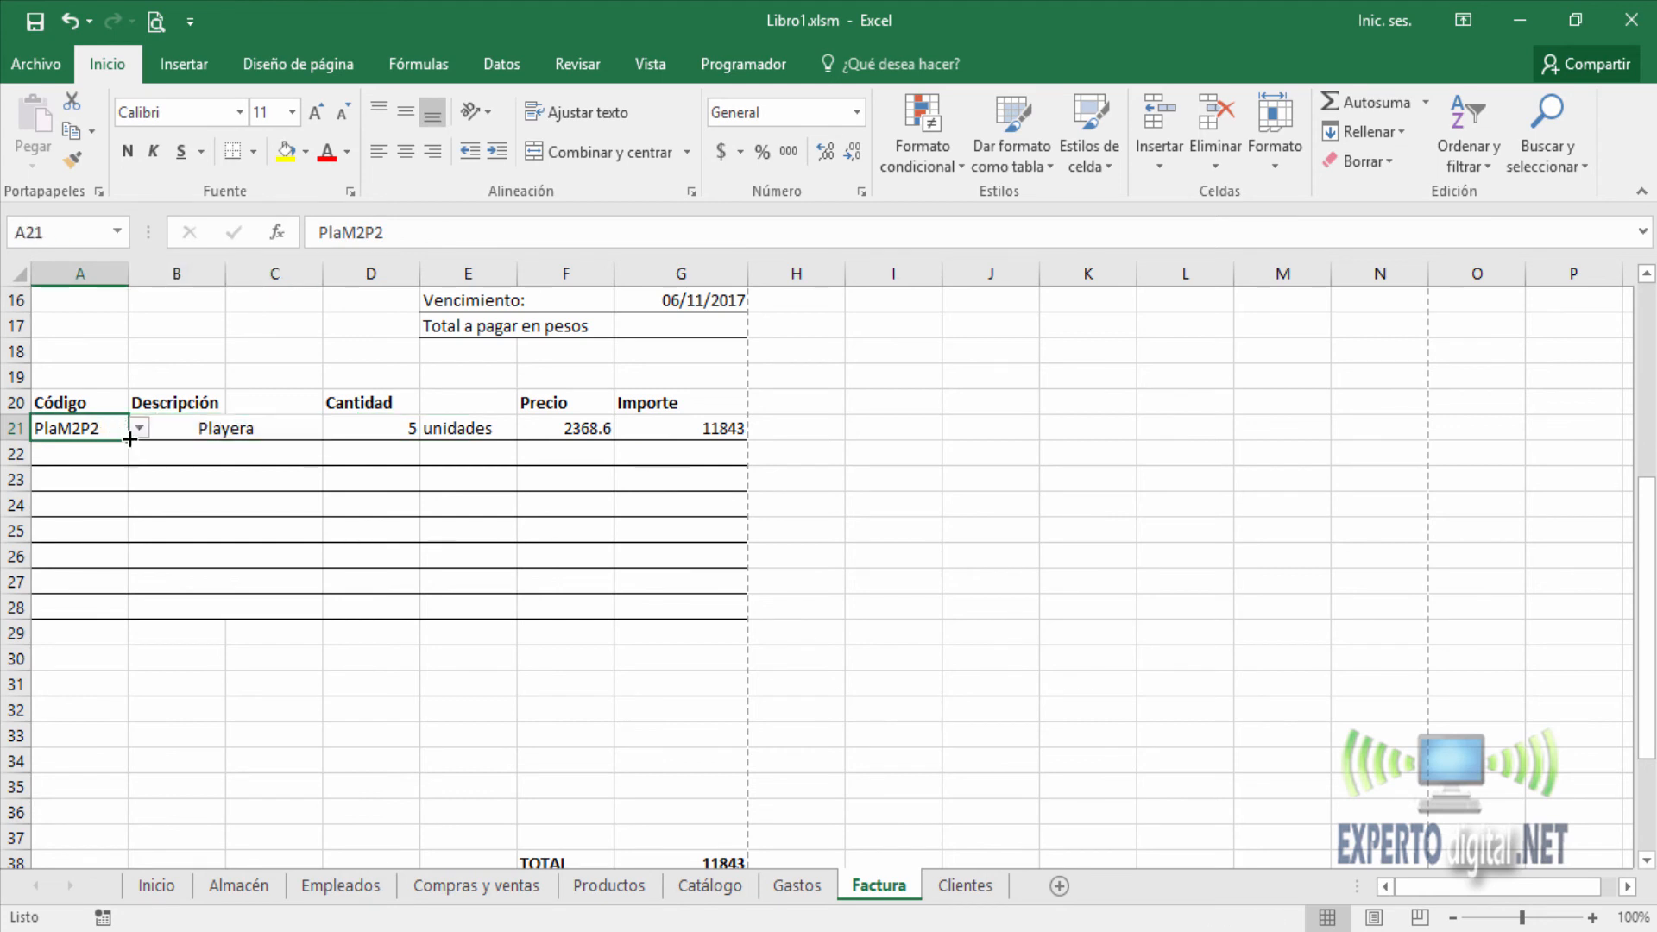
pyautogui.click(303, 437)
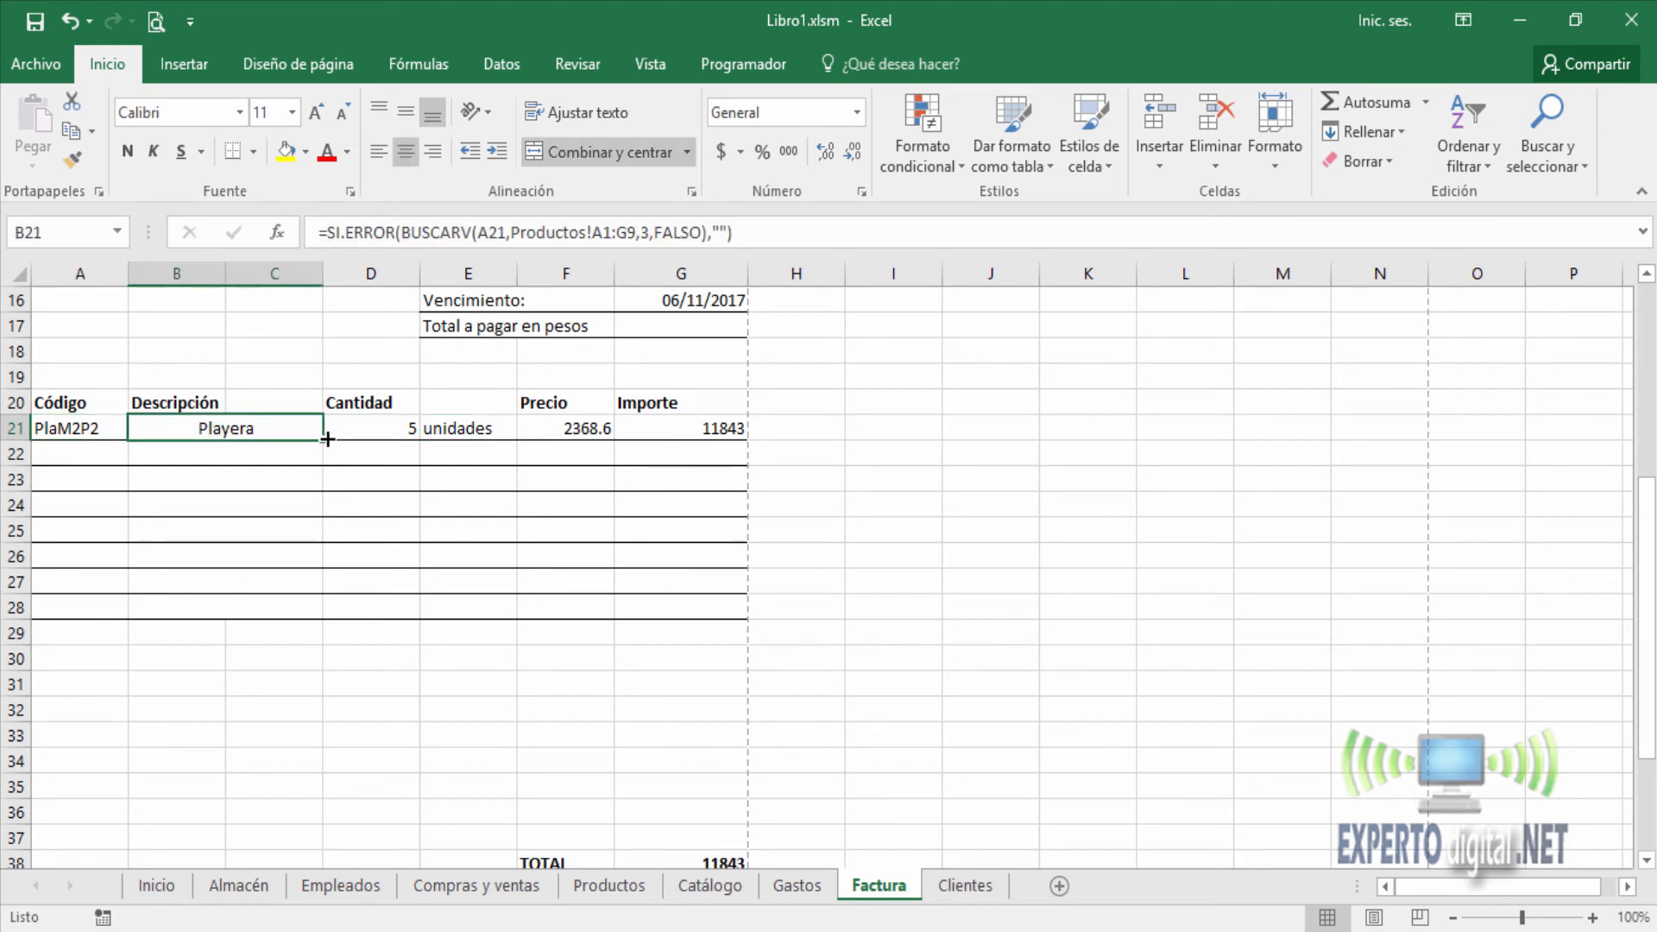
pyautogui.moveTo(328, 439); pyautogui.dragTo(314, 620)
# Step: Fill the unit label formula from E21 down to E28
pyautogui.click(401, 431)
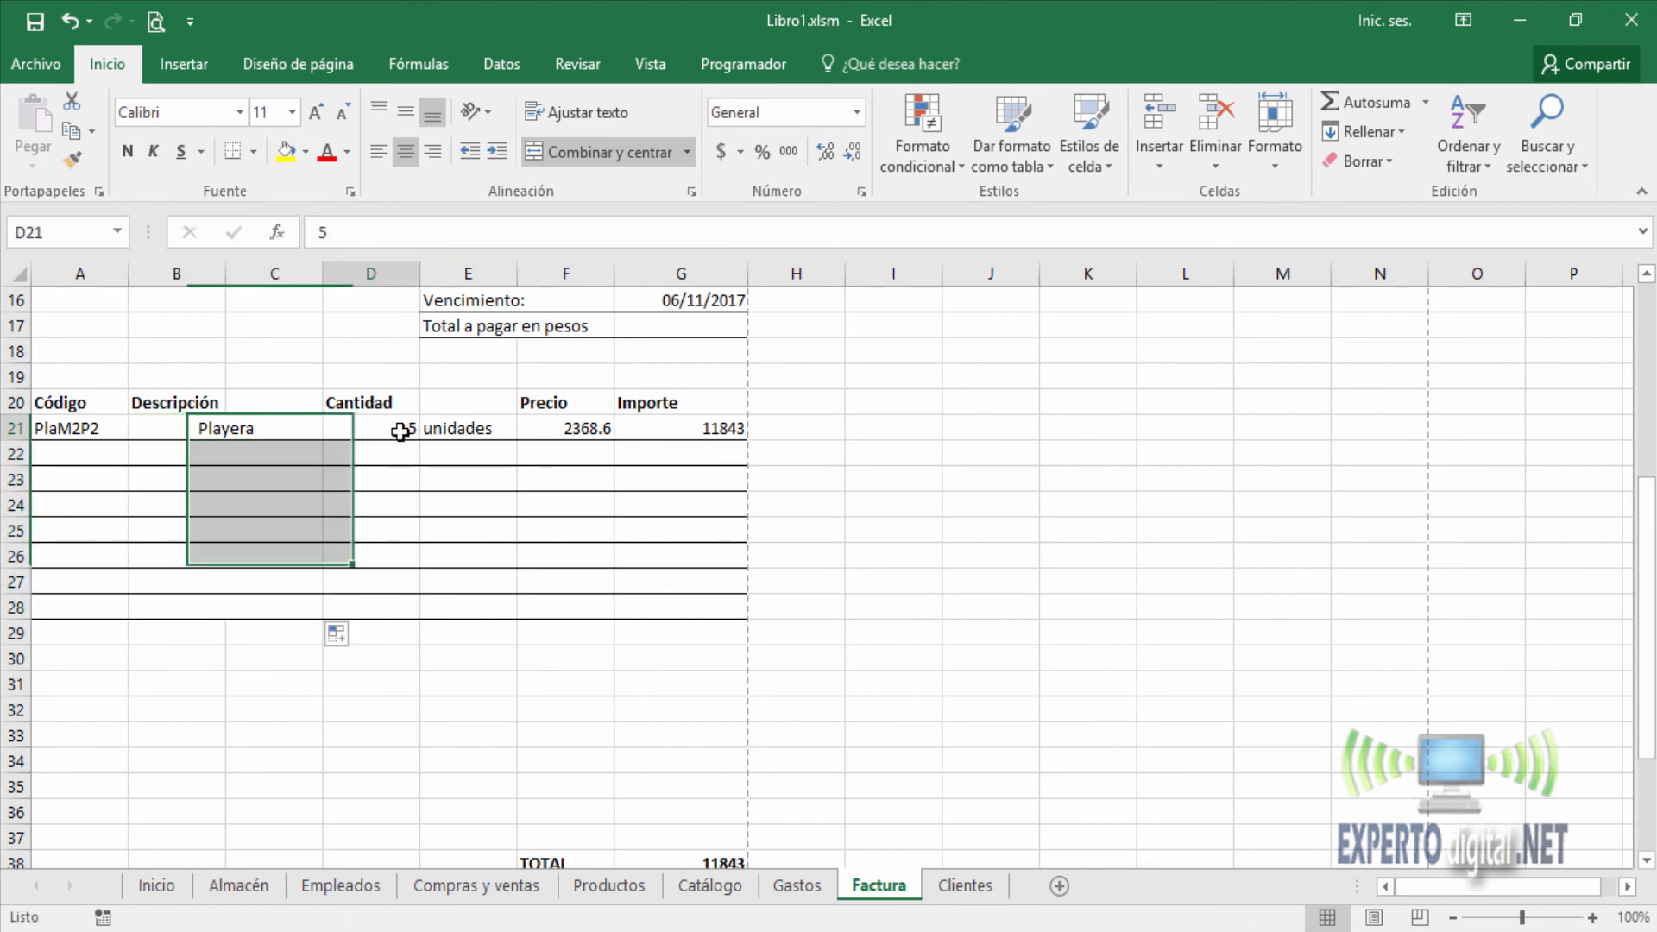
pyautogui.click(466, 430)
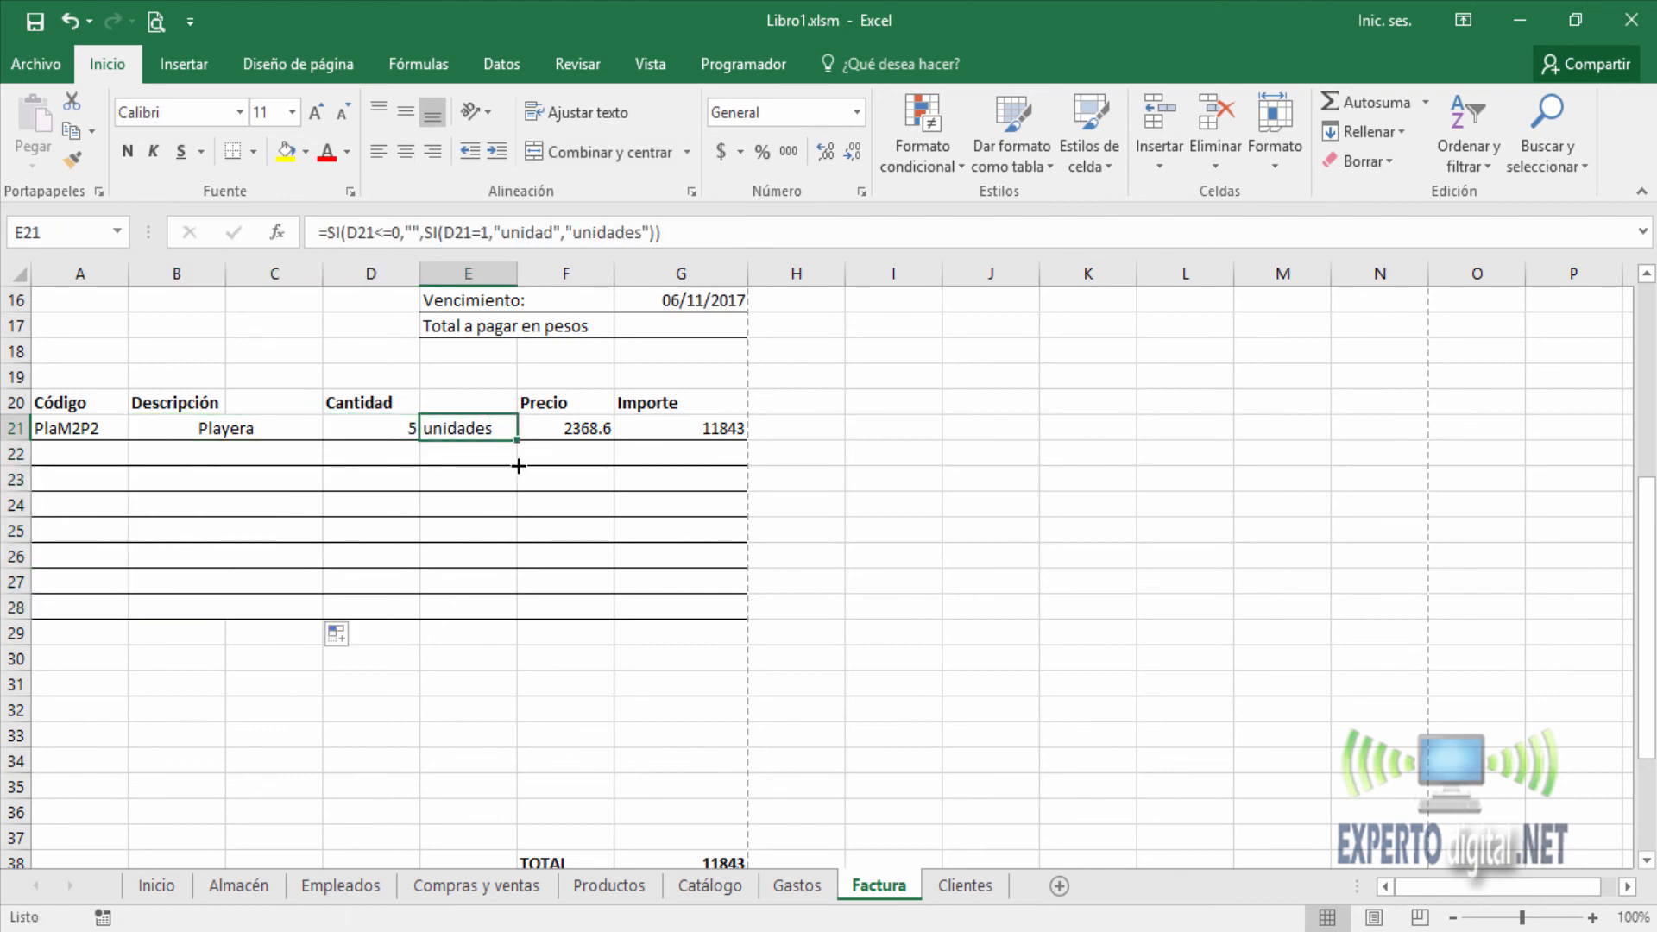
pyautogui.moveTo(518, 466); pyautogui.dragTo(517, 619)
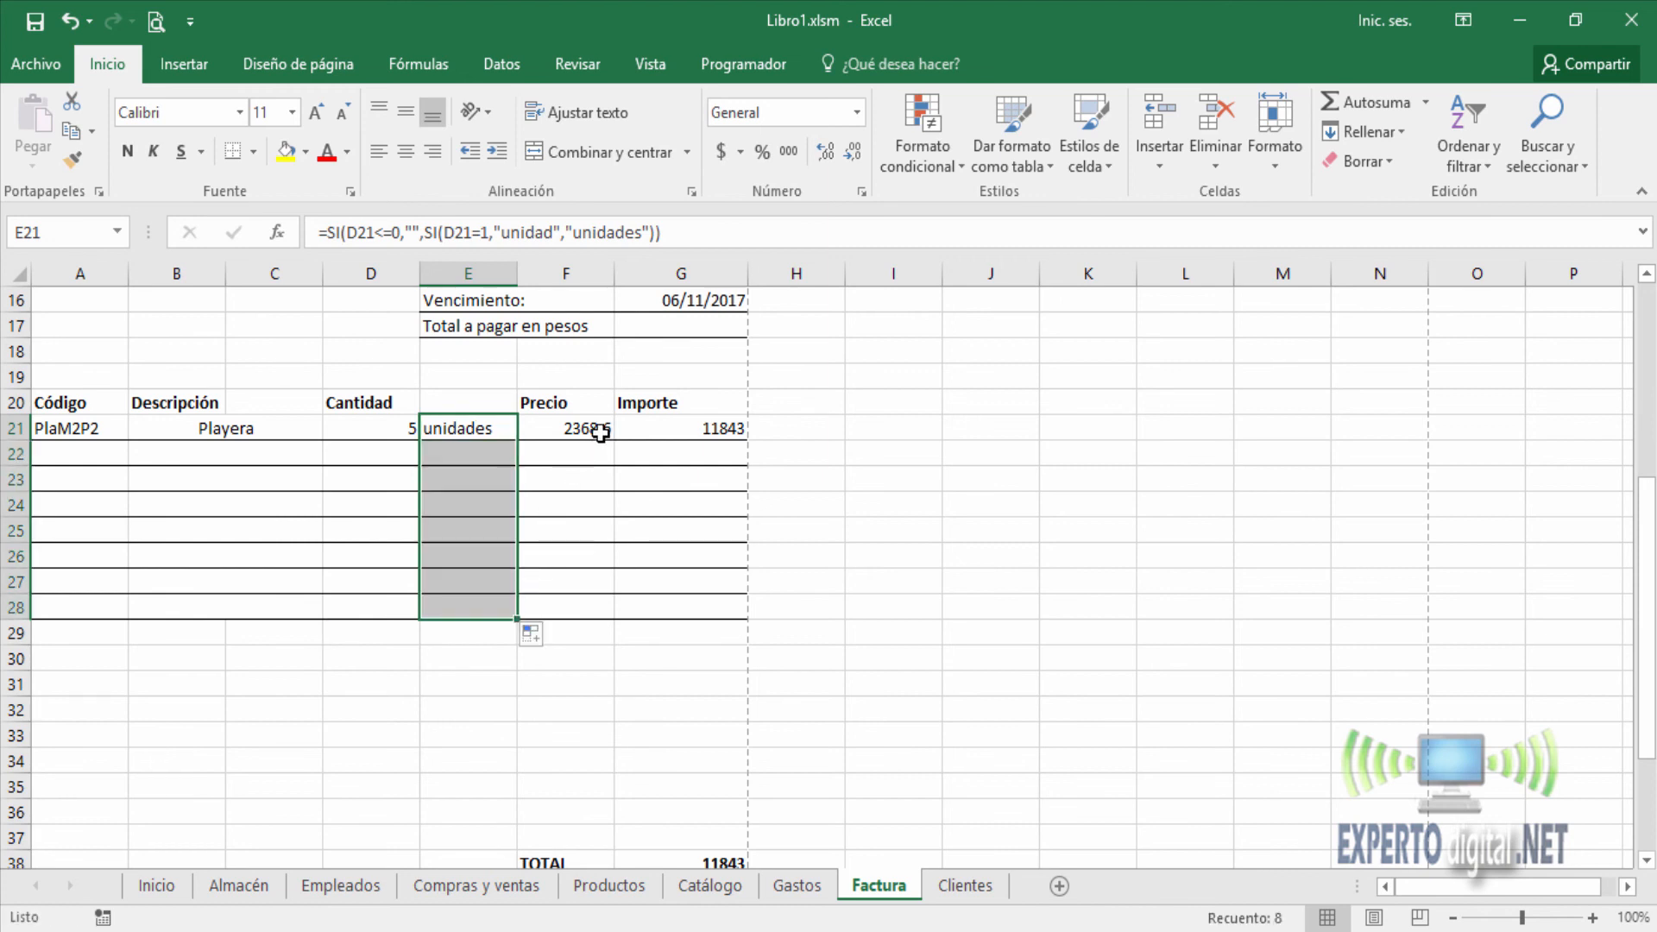
# Step: Fill the Precio formula from F21 and the Importe formula from G21 down to row 28
pyautogui.click(601, 433)
pyautogui.moveTo(611, 454); pyautogui.dragTo(610, 619)
pyautogui.click(731, 429)
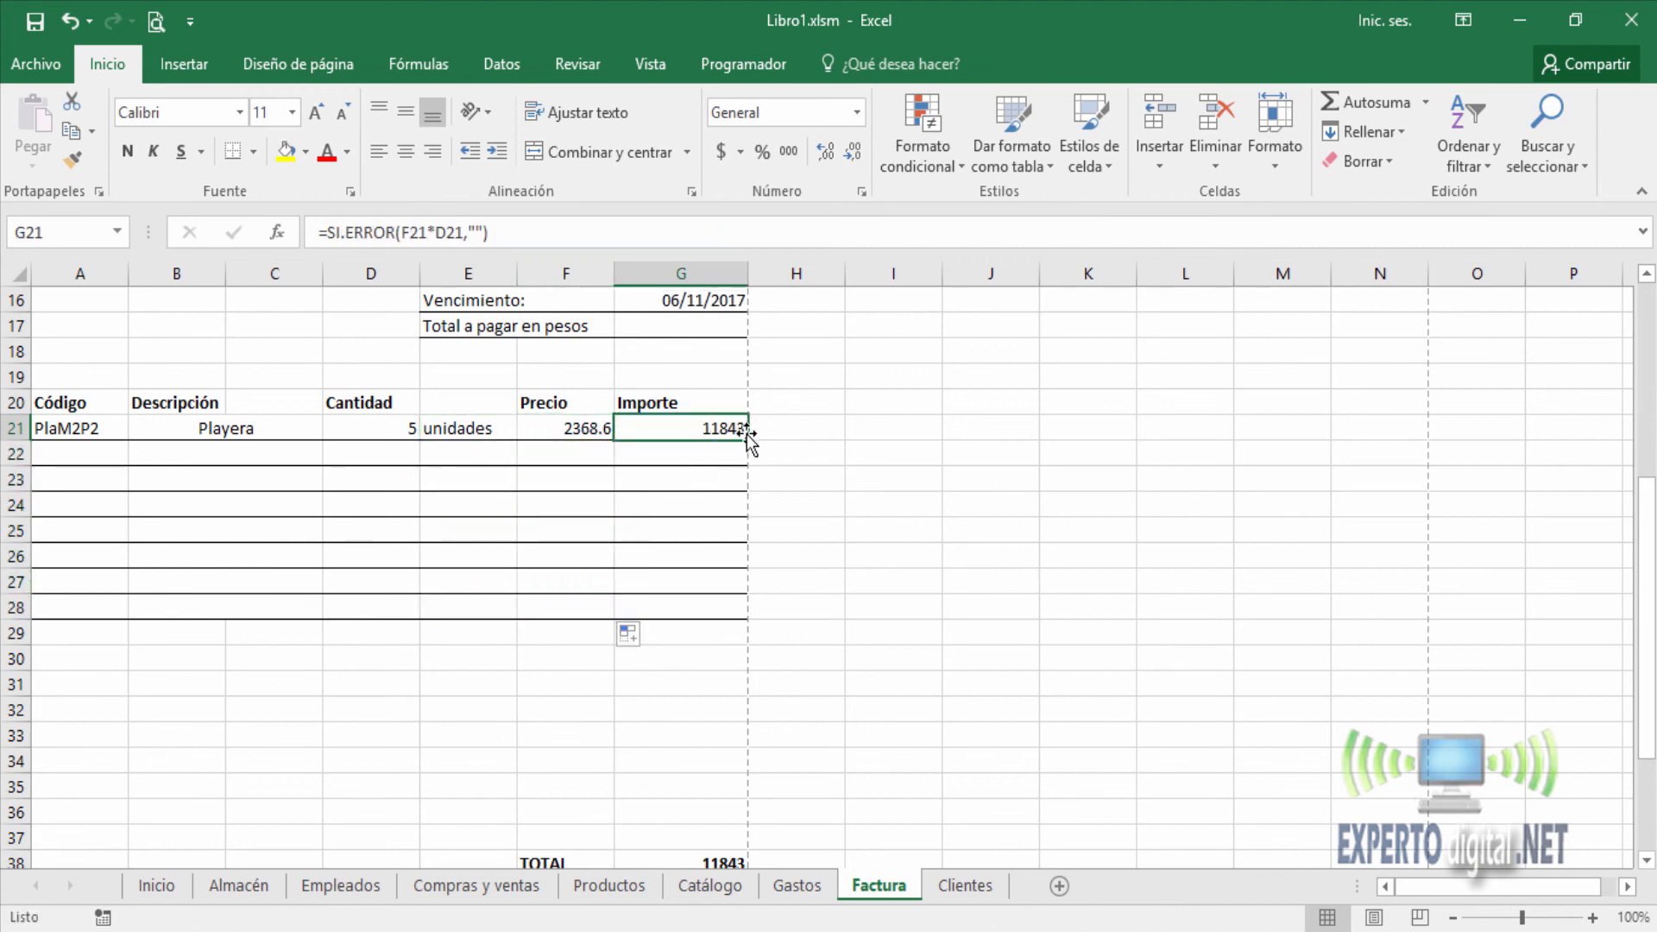
pyautogui.moveTo(747, 441); pyautogui.dragTo(734, 618)
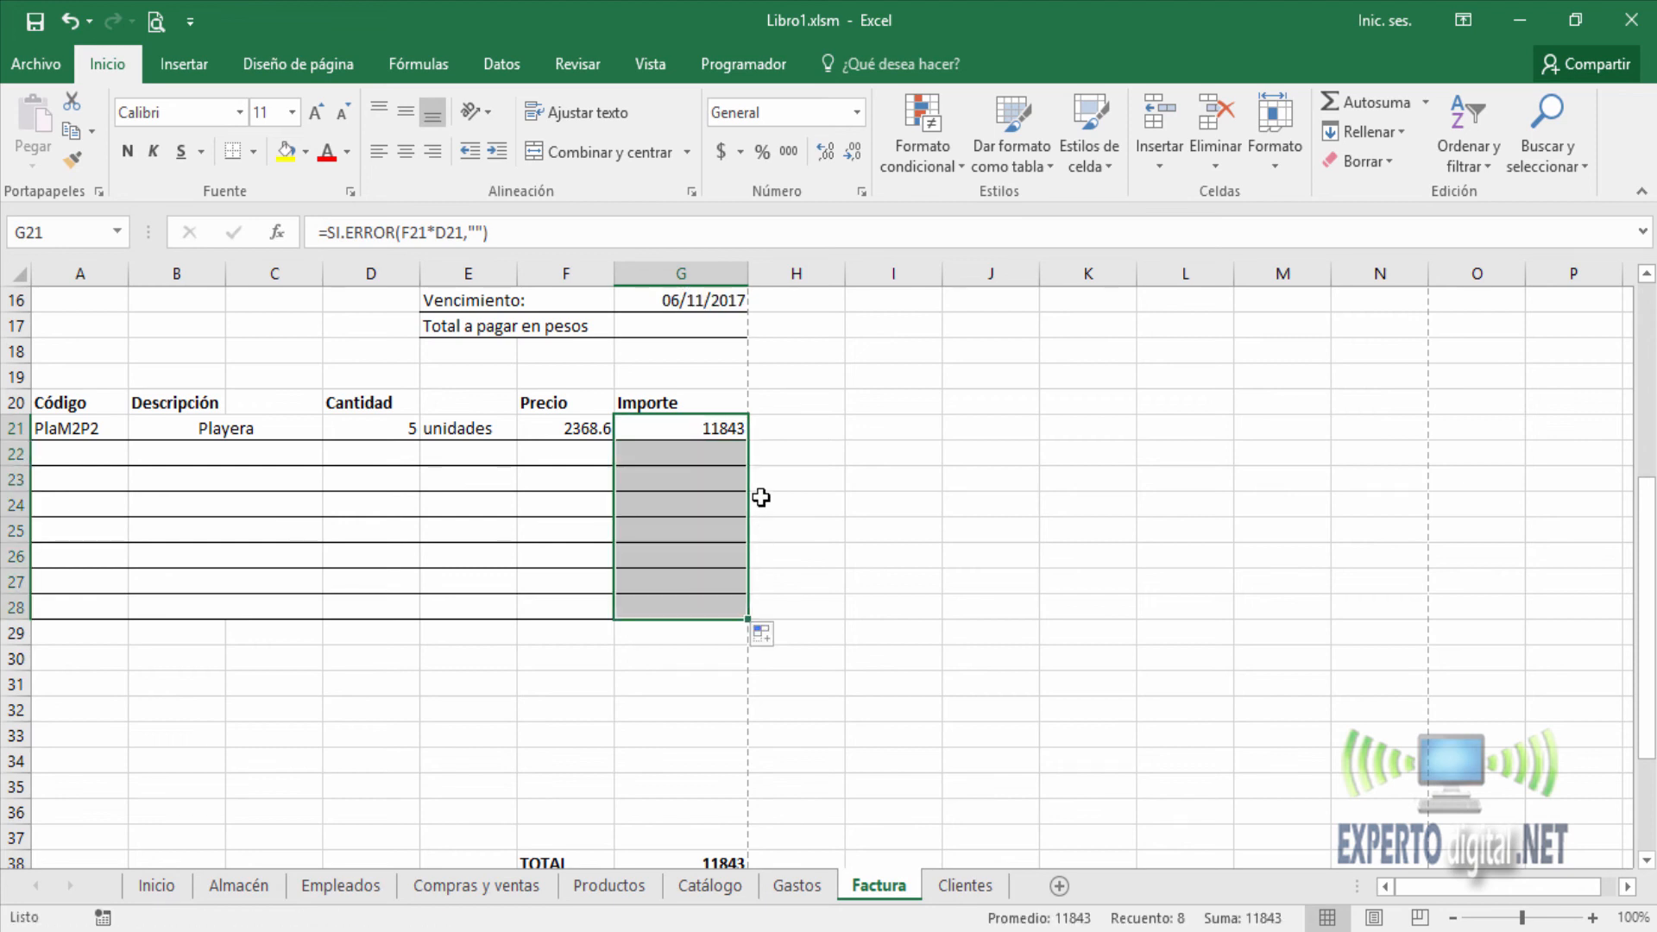
pyautogui.click(716, 429)
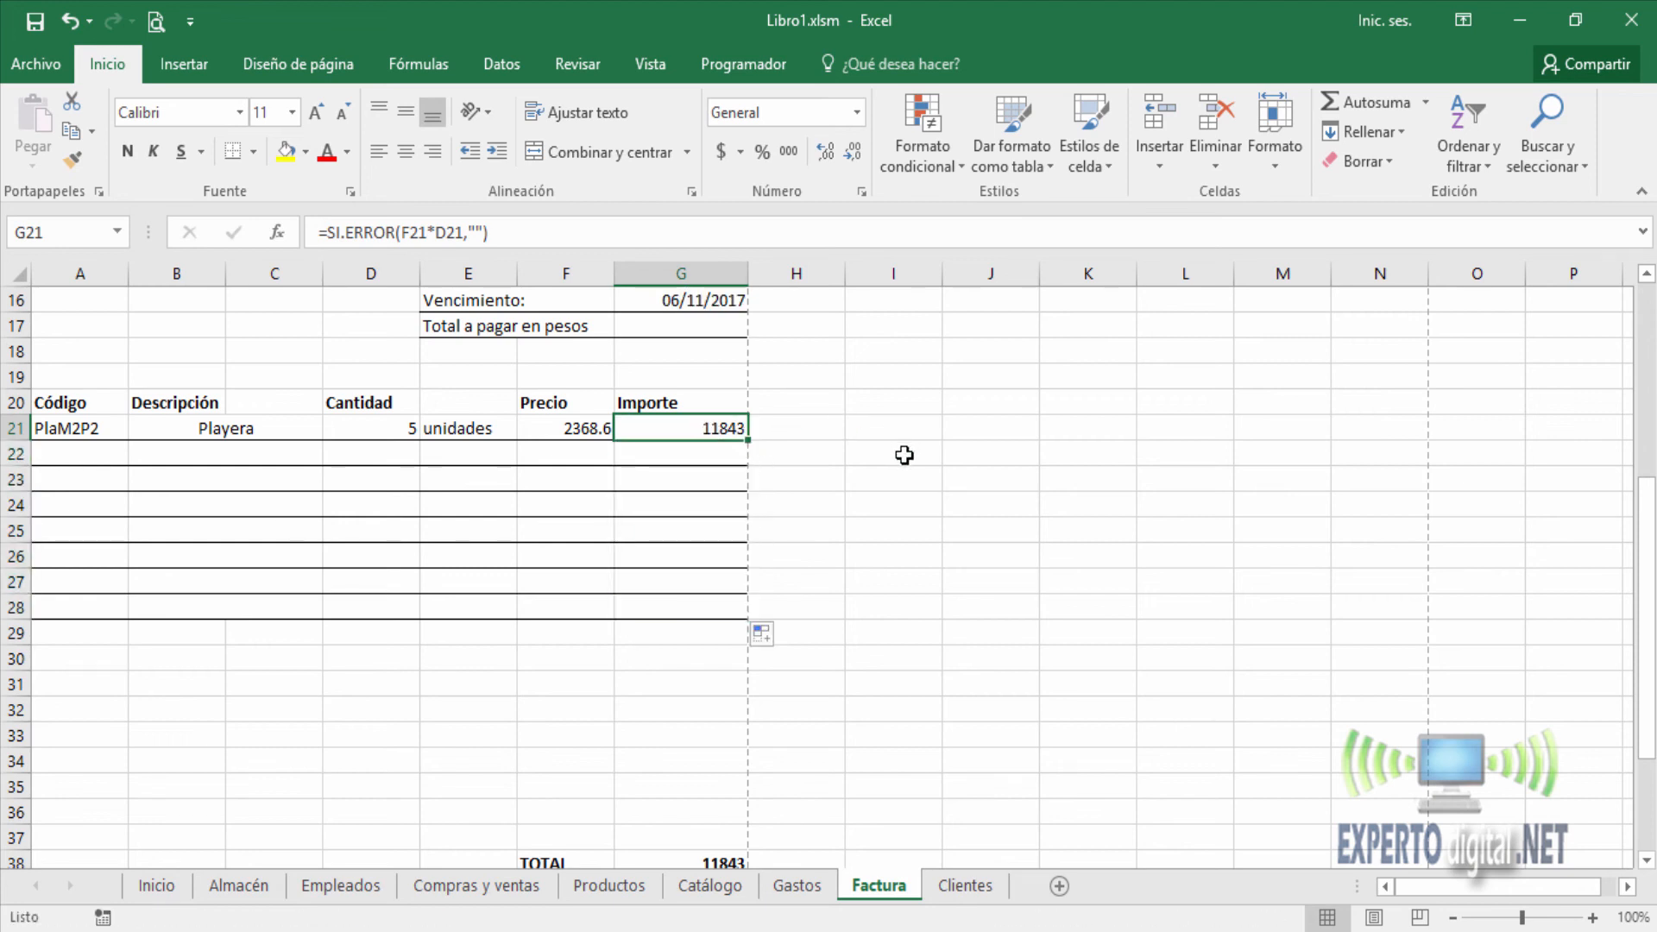
pyautogui.scroll(3, 884, 466)
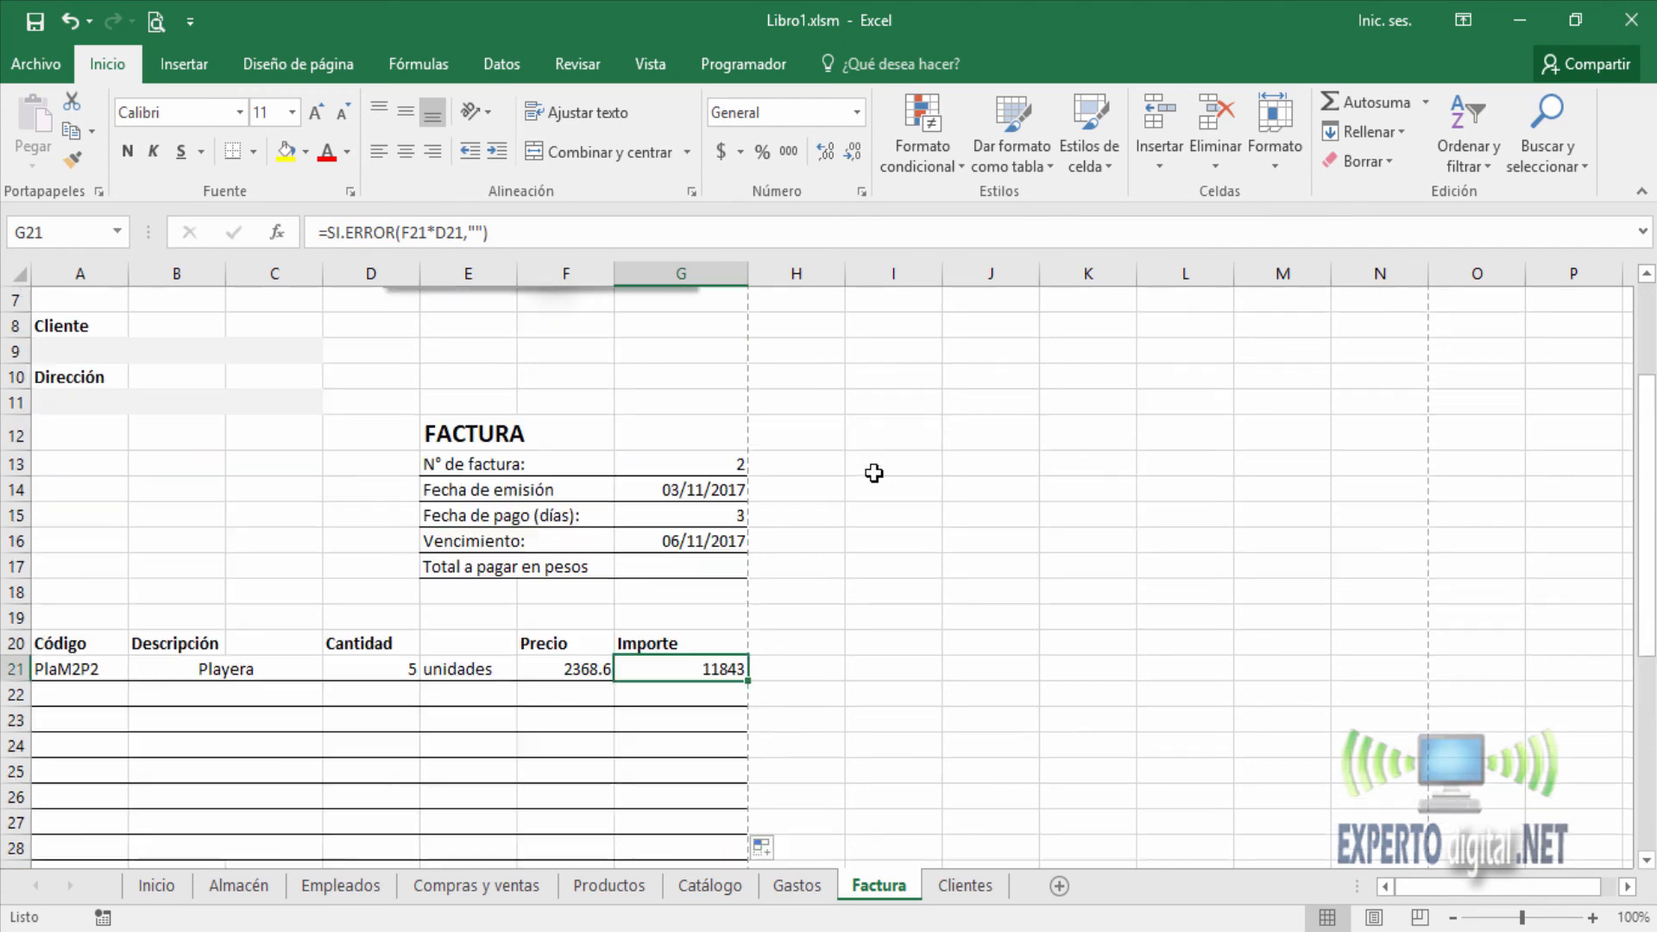
pyautogui.scroll(-2, 873, 471)
pyautogui.scroll(1, 873, 473)
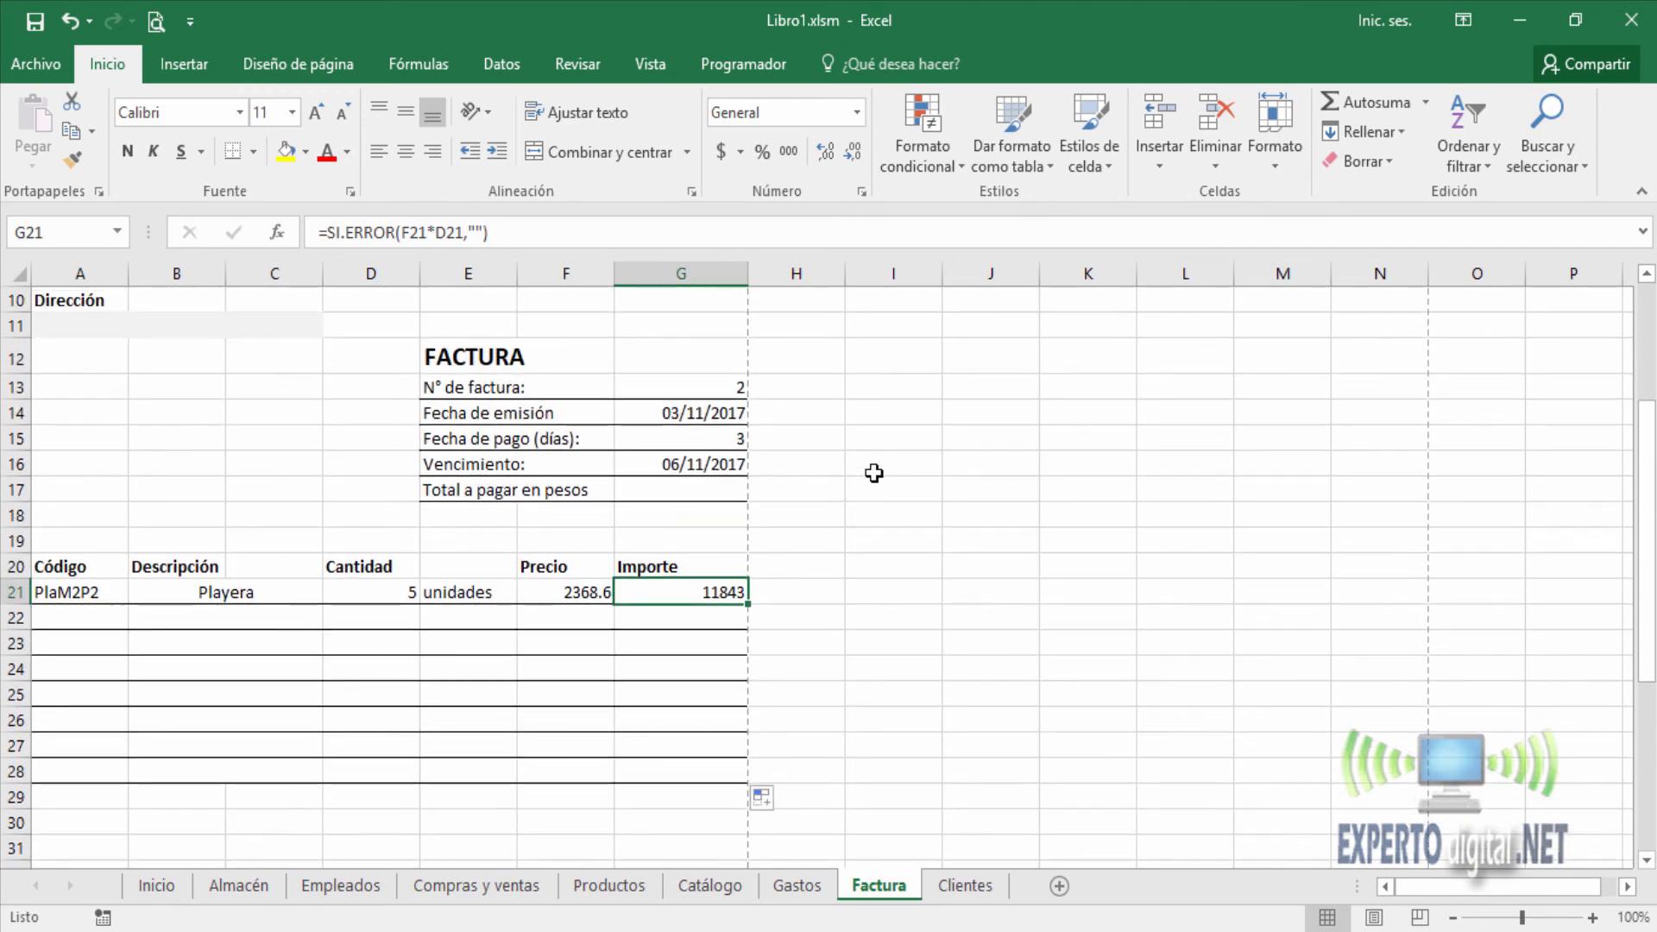